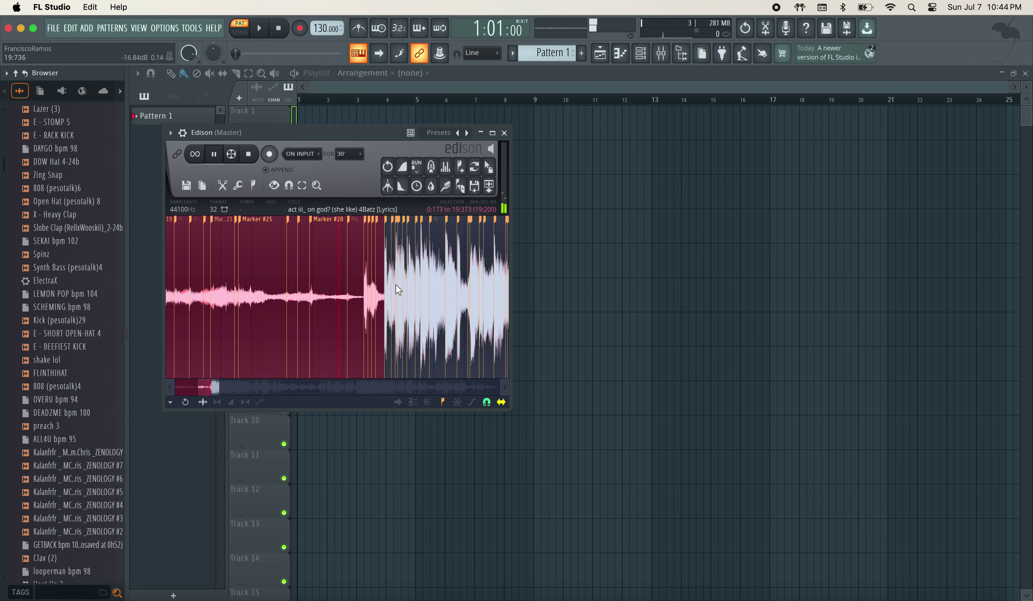
Send the selected intro audio from Edison to the playlist as a clip and set the project tempo to 89 BPM
key("space")
left_click(489, 185)
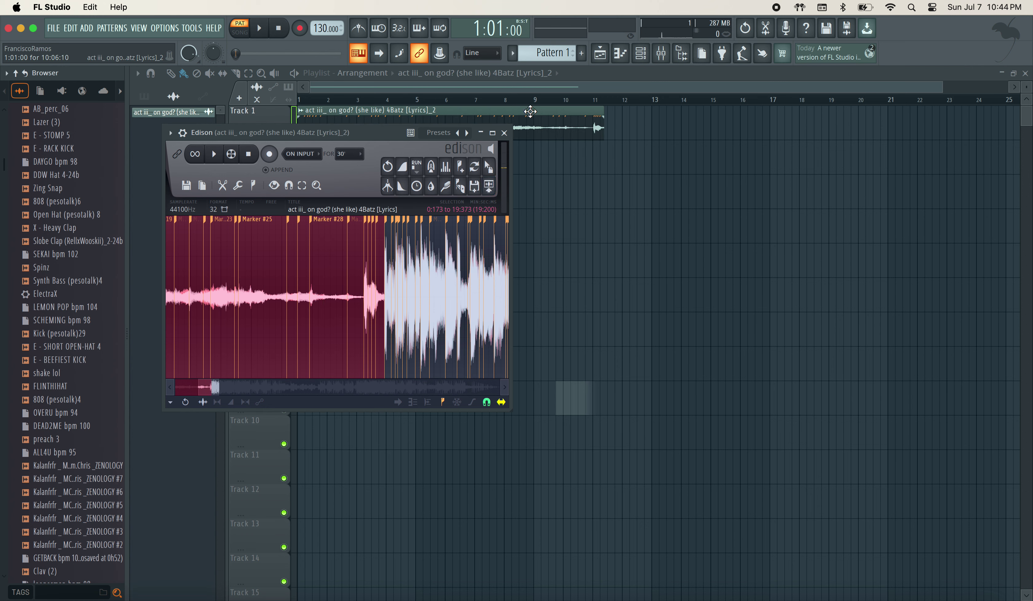
left_click_drag(325, 28, 325, 46)
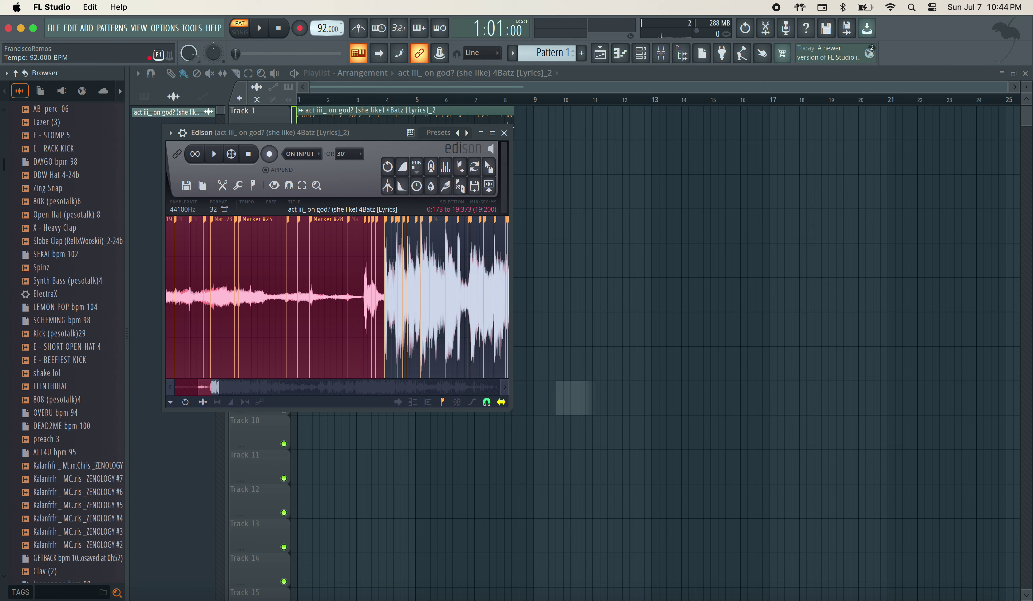
left_click_drag(326, 28, 325, 32)
Stretch the intro clip on track 1 to 8 bars using the e3 generic mode
double_click(473, 109)
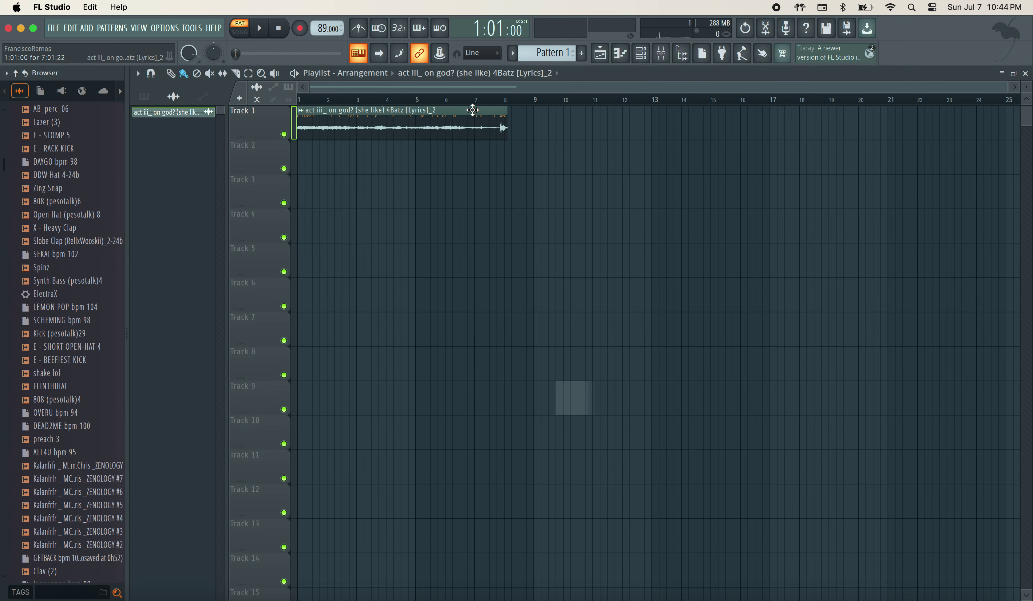
left_click_drag(455, 248, 455, 240)
left_click(518, 241)
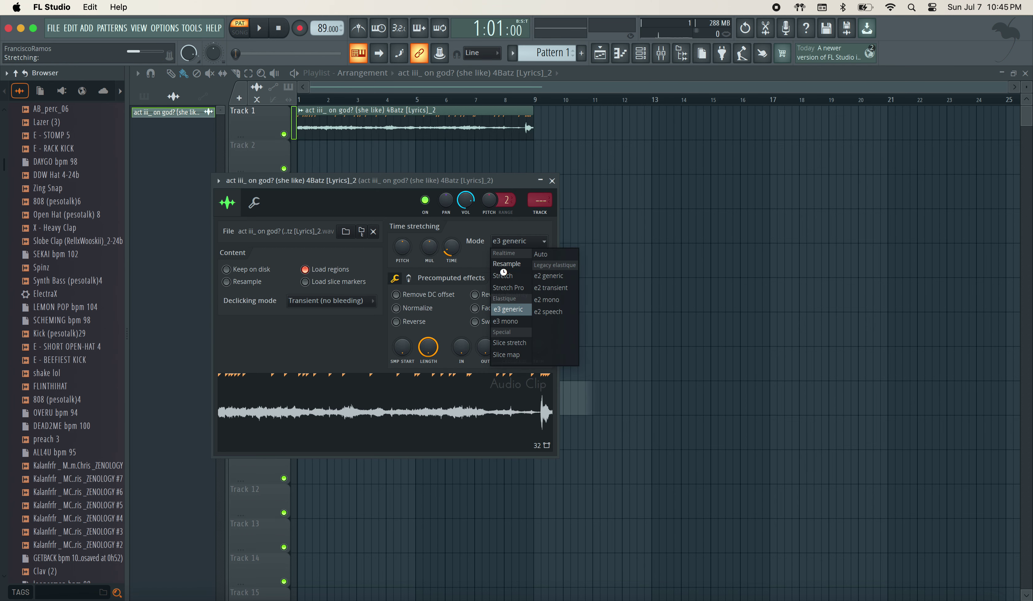
left_click(512, 312)
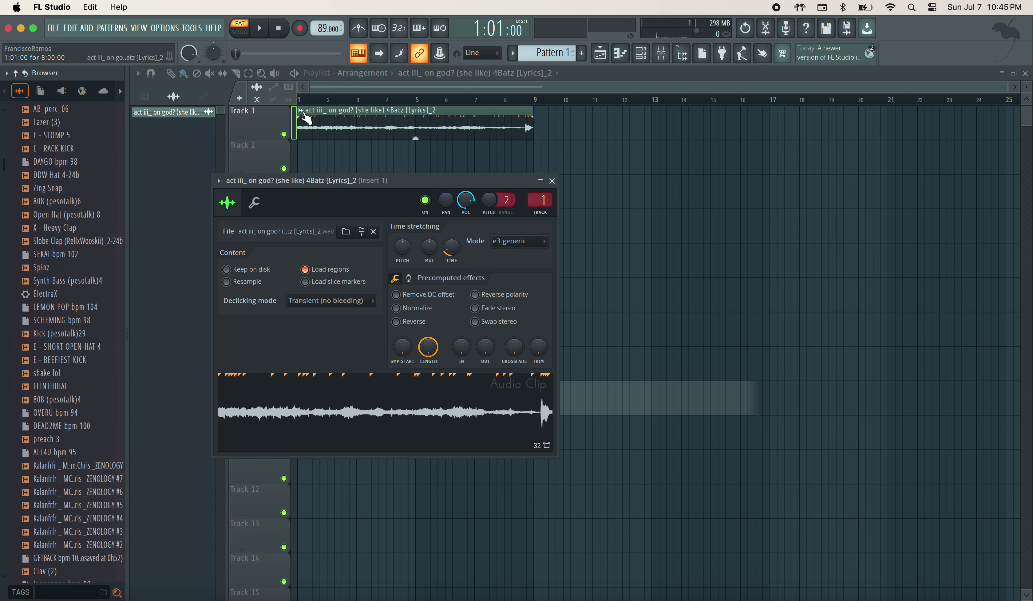
Extract drums, bass, instruments and vocals stems from the intro clip on track 1, muting the source track when done
right_click(342, 119)
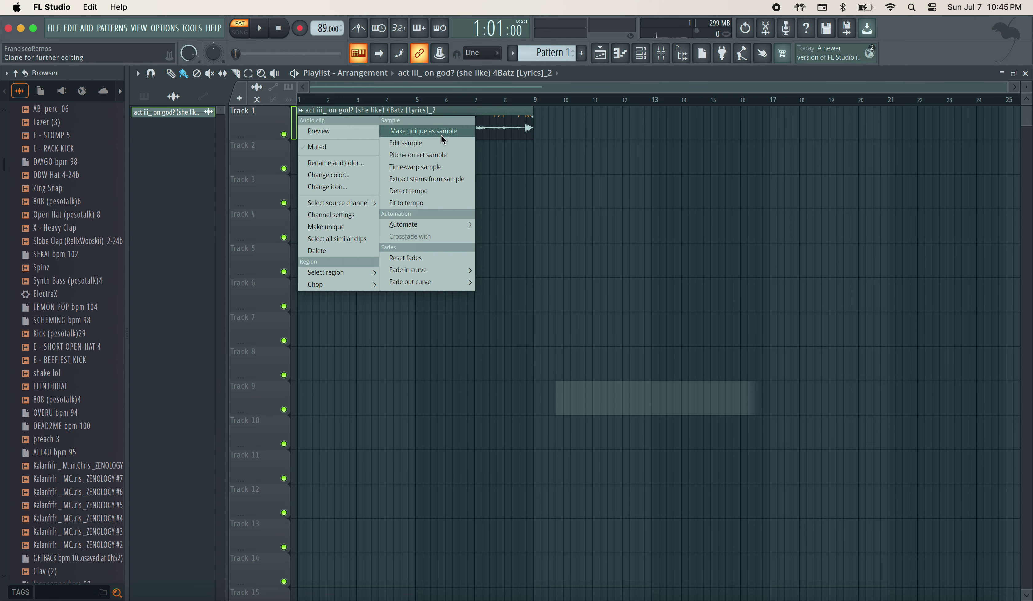
left_click(429, 177)
left_click(586, 368)
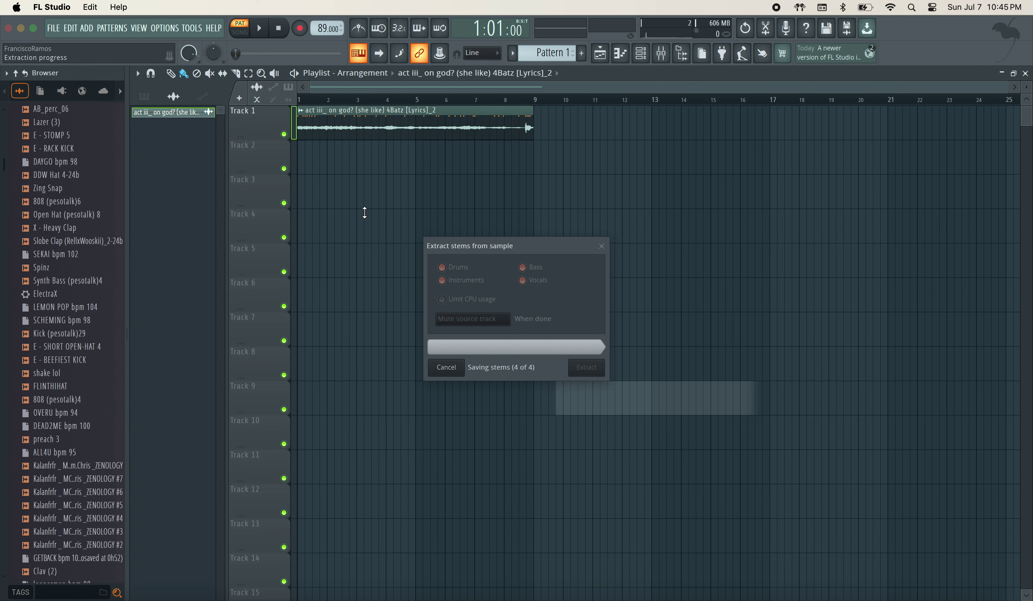
Delete the drums and bass stem clips from tracks 2 and 3 and solo the instruments track
right_click(315, 158)
right_click(318, 187)
right_click(284, 237)
Set the instruments stem's time stretching to 8 bars in e3 generic mode
double_click(343, 227)
left_click(435, 163)
left_click(435, 162)
left_click_drag(374, 166, 374, 162)
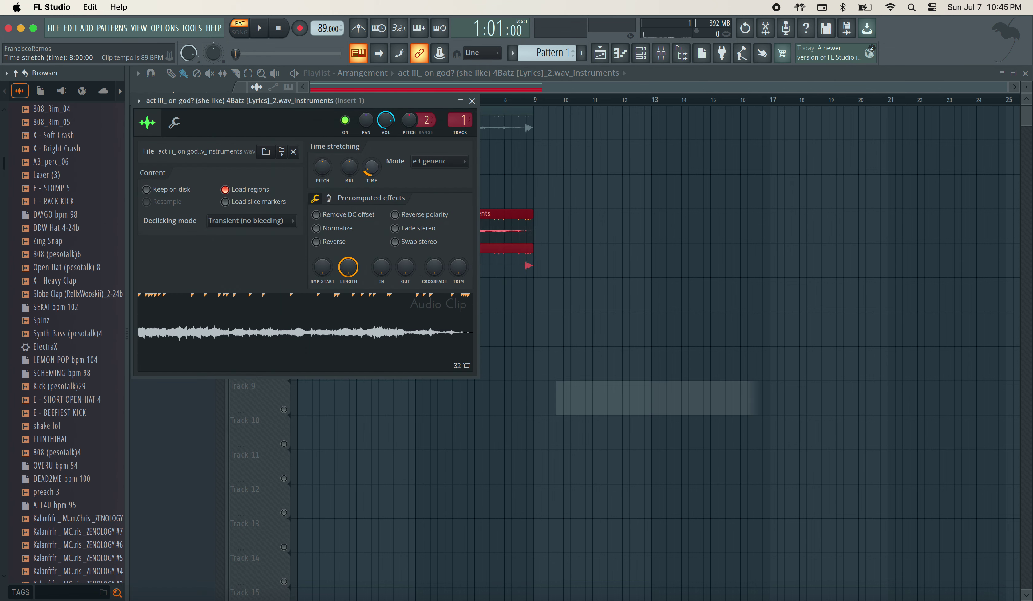
Stretch the vocals stem to 8 bars to match the instruments stem, and close its channel settings
key("space")
double_click(495, 268)
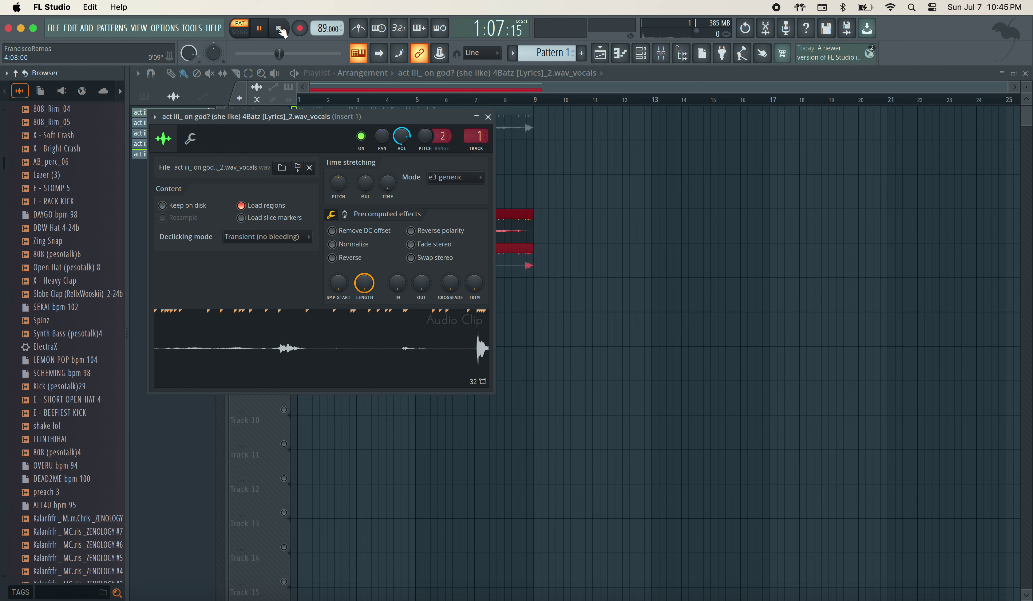
left_click_drag(388, 185, 389, 170)
left_click_drag(485, 133, 486, 125)
left_click(489, 117)
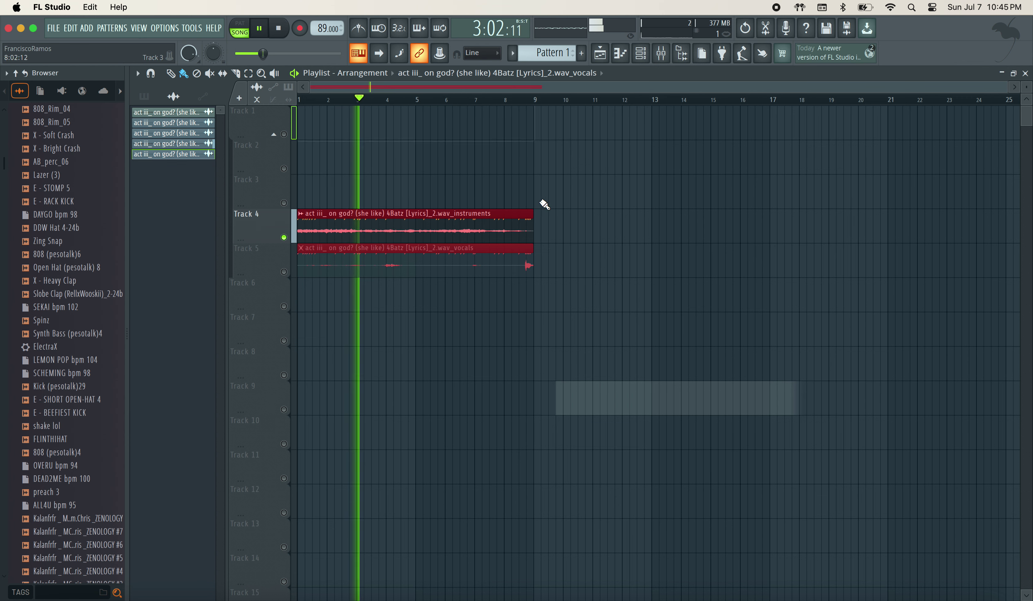
Enable tracks 1 and 2 and move the instruments and vocals stem clips up onto them
left_click(284, 134)
left_click(283, 169)
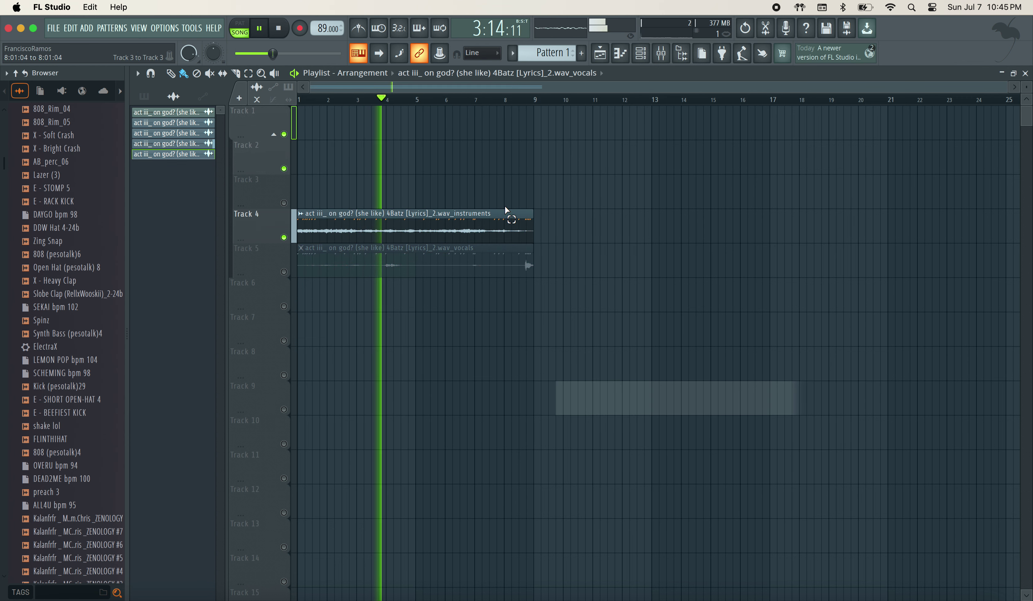
left_click_drag(351, 224, 351, 121)
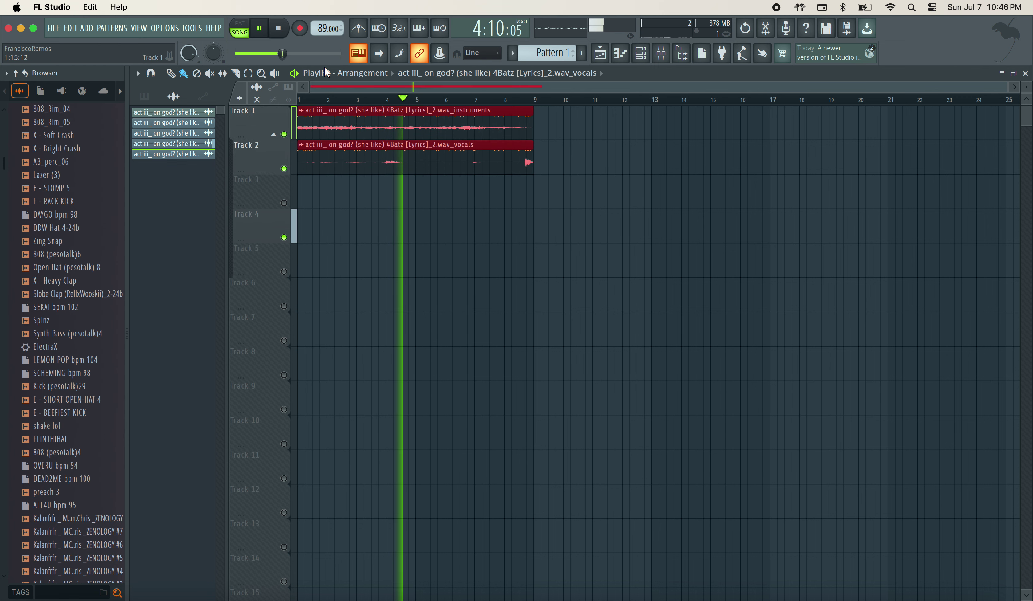
left_click(358, 210, "super")
Delete the vocals stem clip from track 2
left_click_drag(298, 152, 461, 161)
left_click_drag(377, 163, 377, 173)
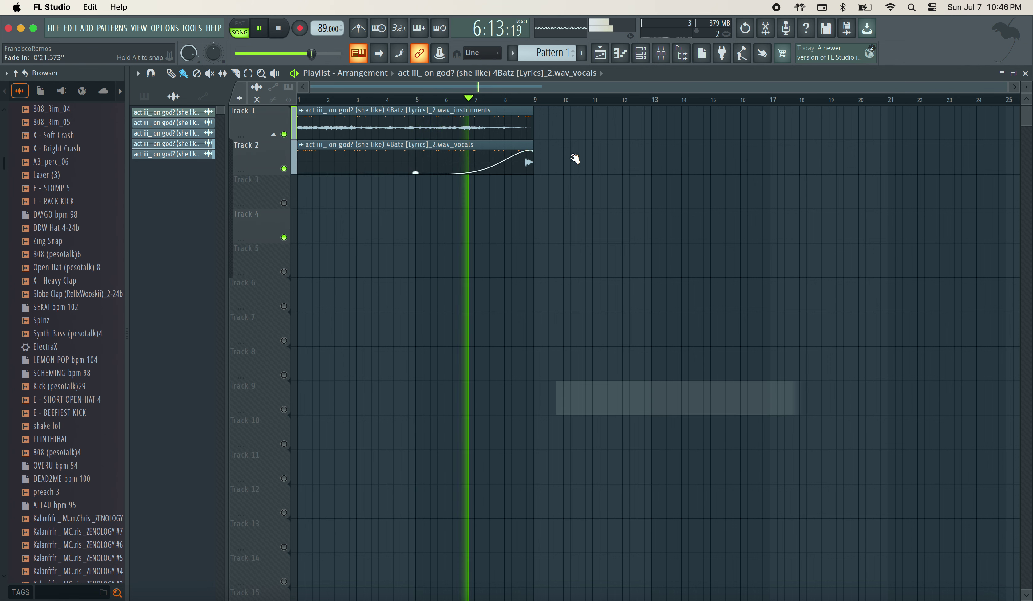
right_click(483, 165)
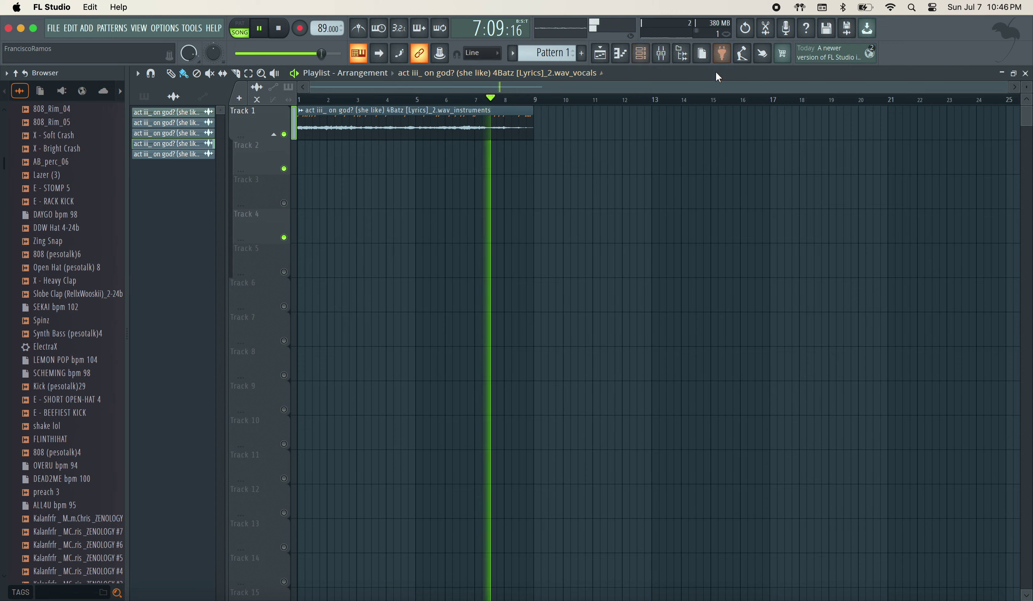
Reopen the song in Edison and start a new selection at 19:373, where the intro ends
left_click(767, 30)
scroll(414, 239, "up", 3)
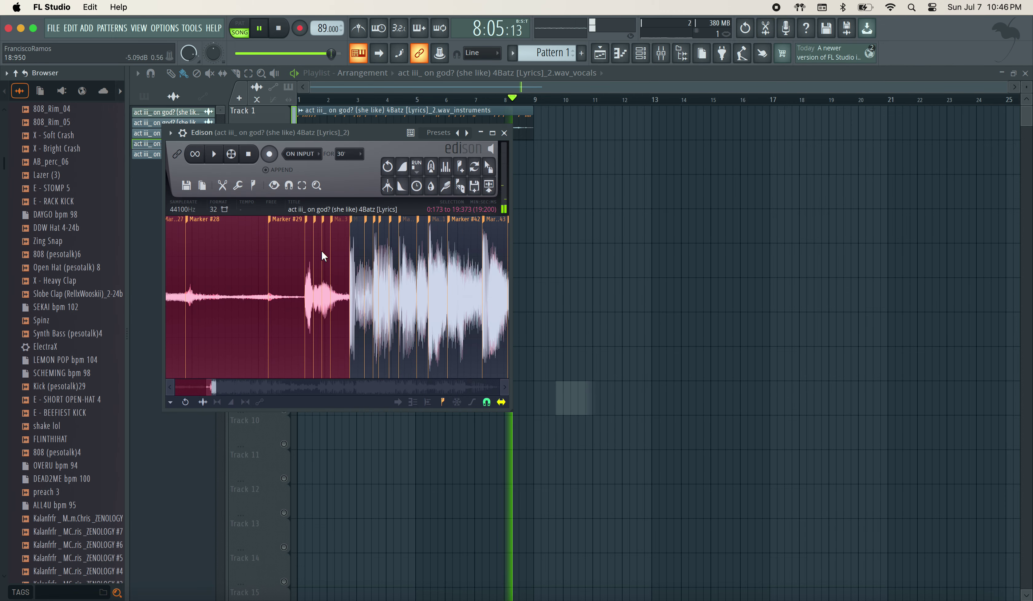
scroll(360, 248, "up", 4)
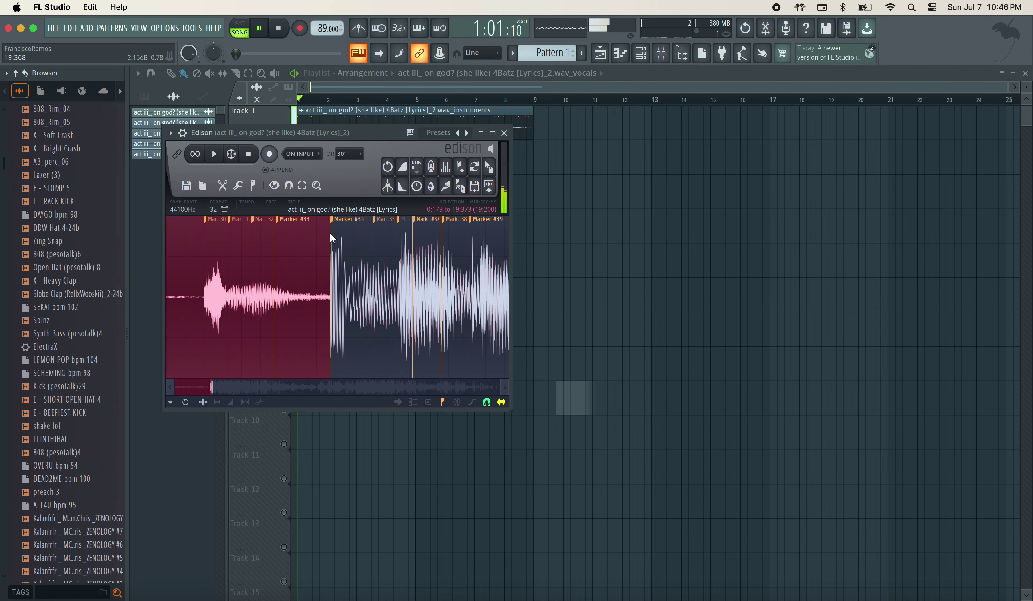
left_click_drag(330, 234, 446, 236)
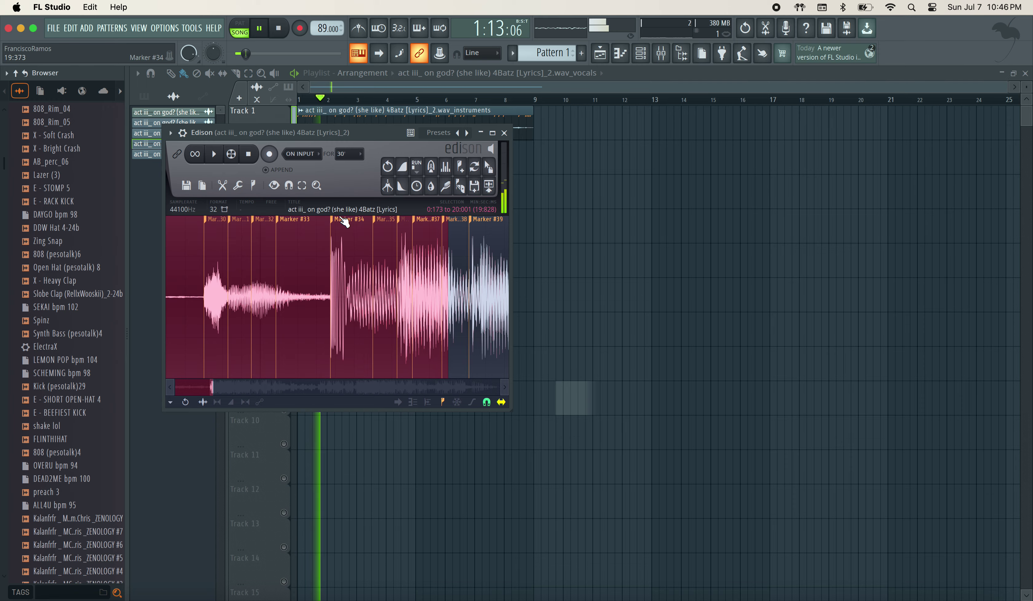
left_click_drag(332, 238, 526, 264)
scroll(526, 263, "down", 5)
scroll(393, 316, "down", 8)
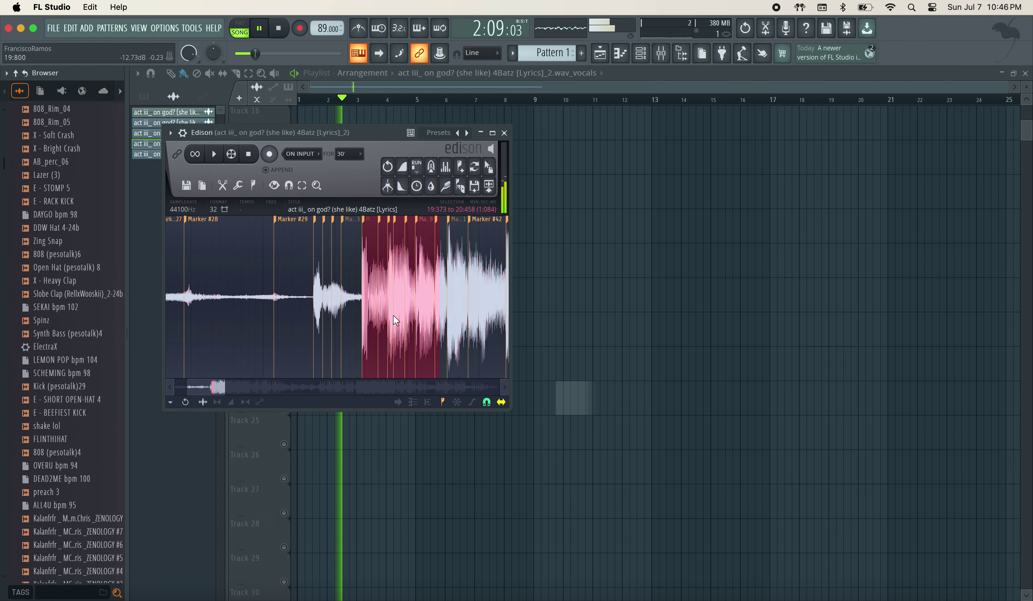
Extend the Edison selection to 41:637, stop the playlist playback and play the selected section
scroll(396, 320, "down", 2)
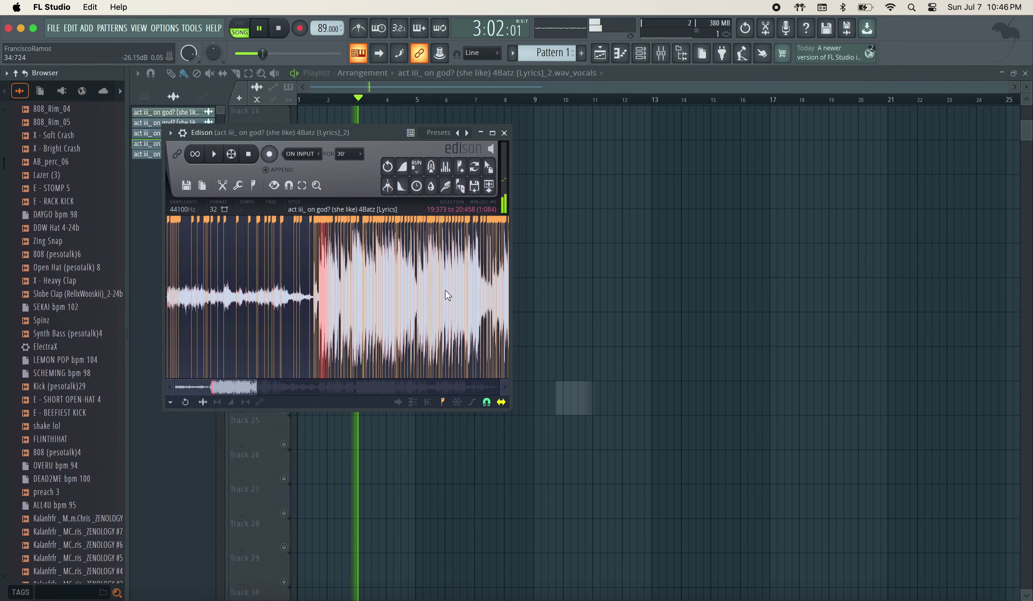
left_click(496, 291, "shift")
left_click(261, 26)
left_click(216, 156)
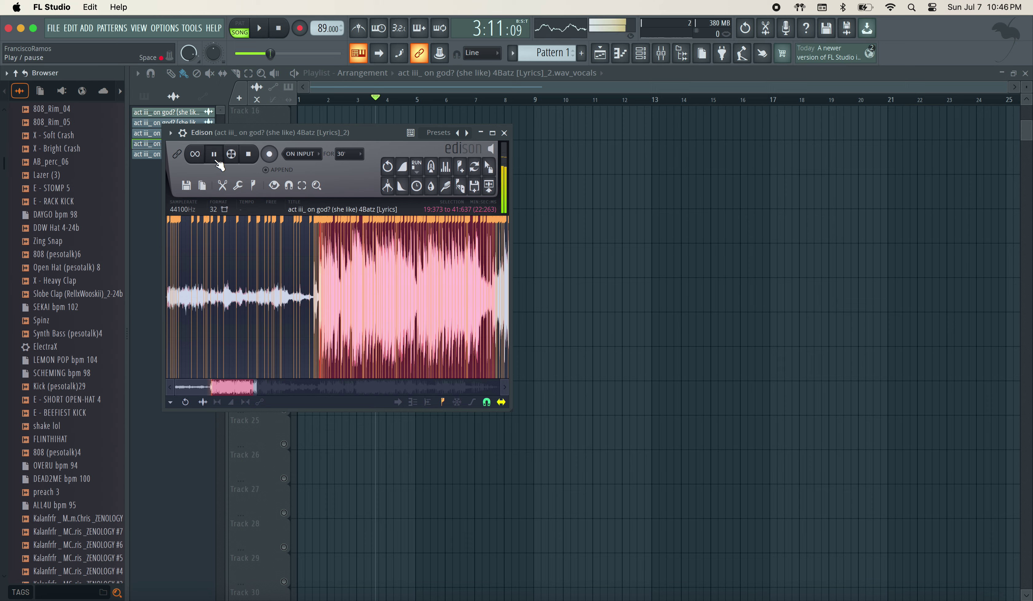
Examine the waveform and markers around the end of the selection during playback to find where the section should end
scroll(339, 269, "up", 2)
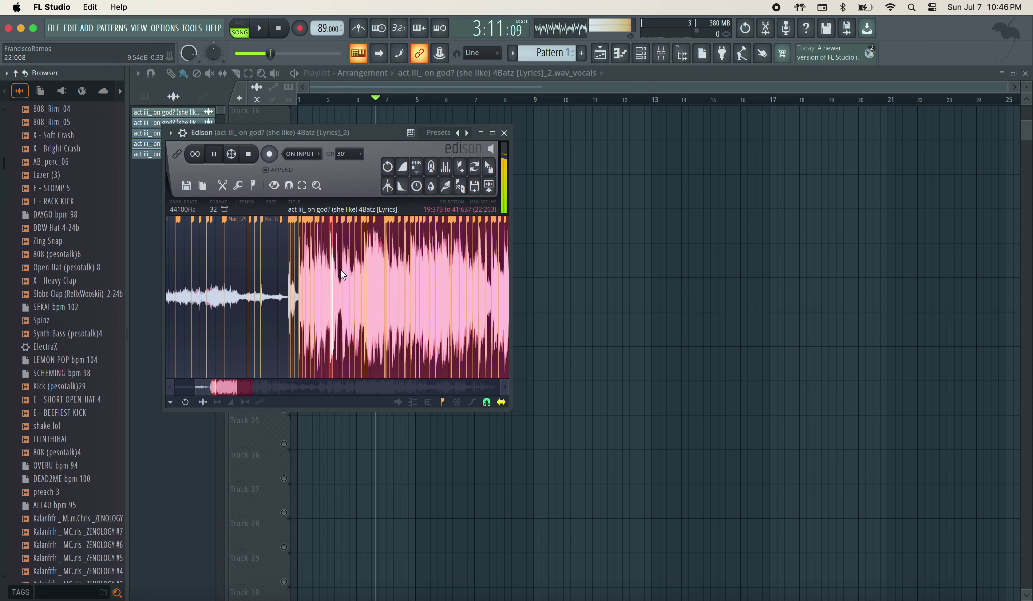
left_click(506, 383)
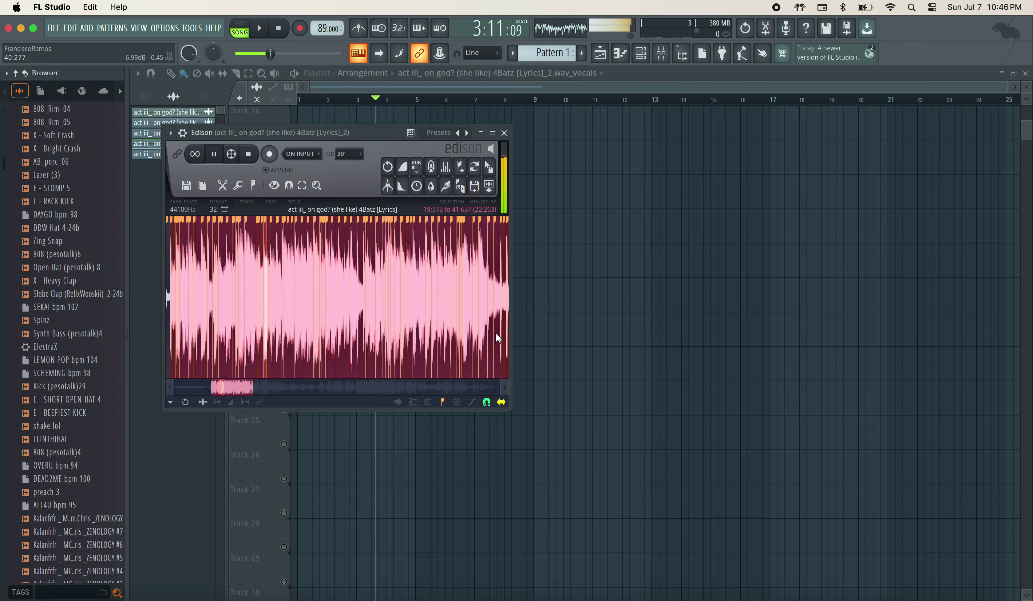
left_click(508, 385)
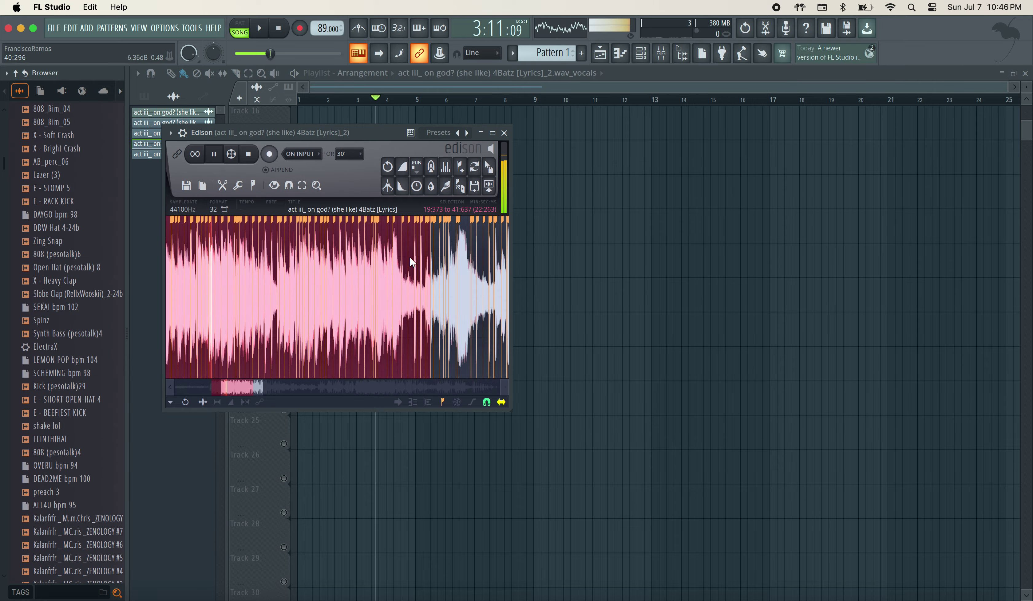
scroll(260, 273, "up", 2)
scroll(210, 251, "up", 2)
scroll(238, 252, "up", 1)
scroll(395, 306, "down", 3)
scroll(442, 306, "down", 3)
left_click(507, 386)
left_click(507, 385)
left_click(508, 384)
Adjust the selection's end to the marker at 38:829 so it spans 19:373 to 38:829
left_click(438, 273, "shift")
scroll(371, 263, "up", 1)
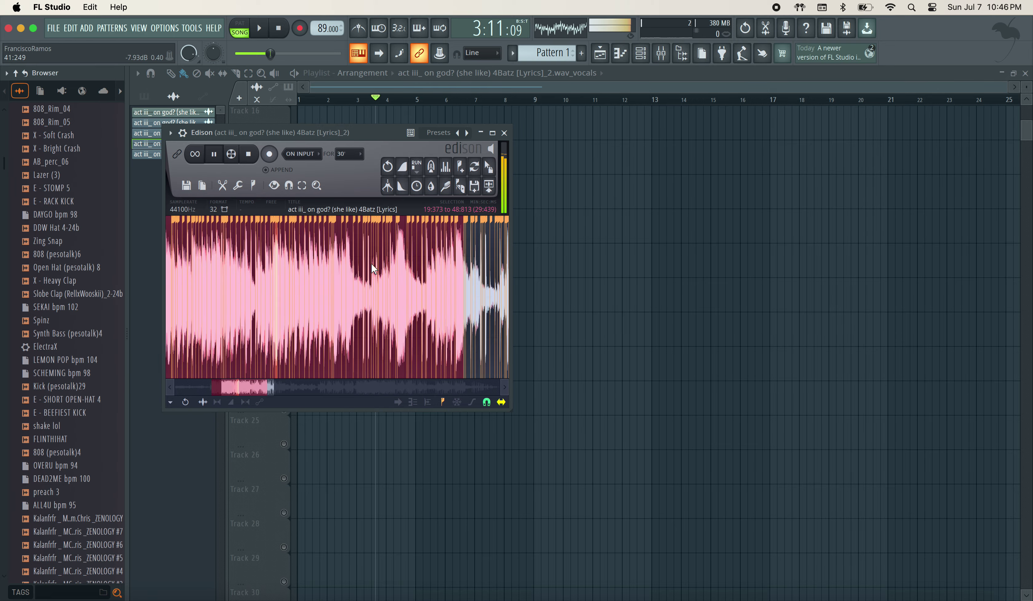
left_click(396, 241, "shift")
scroll(396, 241, "up", 5)
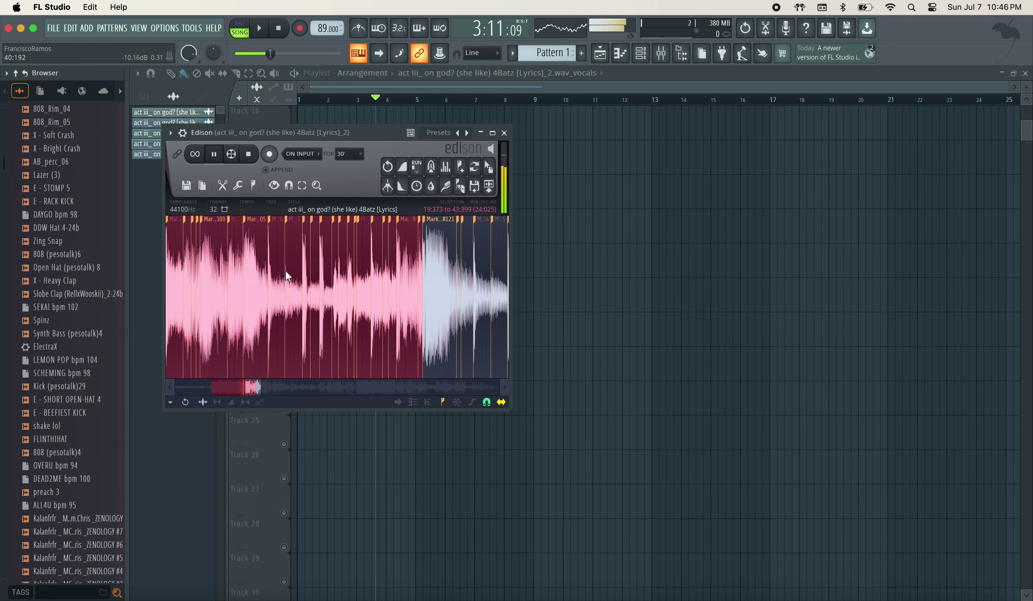
left_click(243, 238, "shift")
left_click(227, 242, "shift")
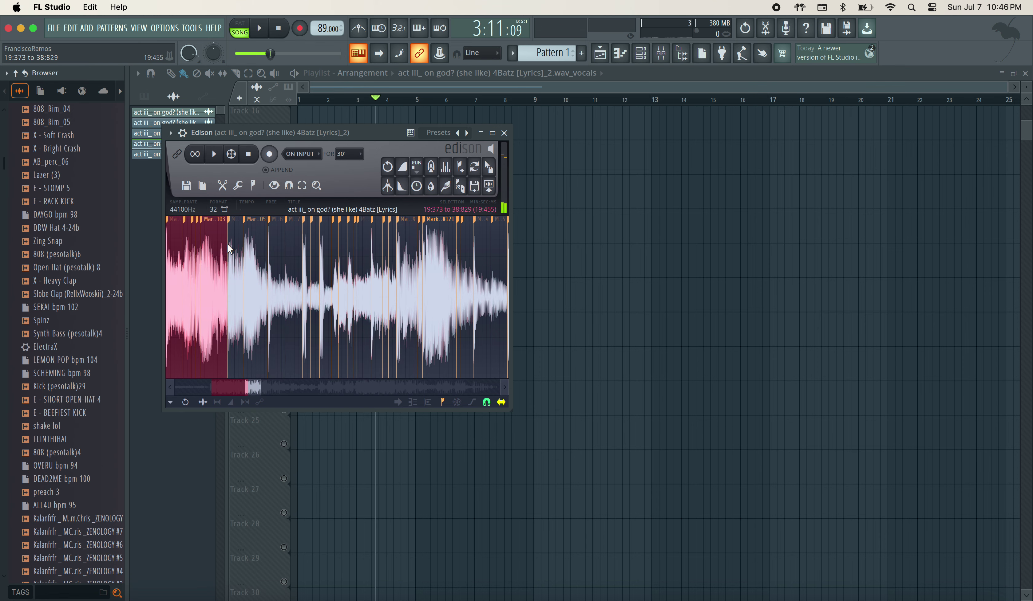
Send the selected section from Edison to playlist track 2 as an audio clip and play the arrangement from the start
left_click(489, 186)
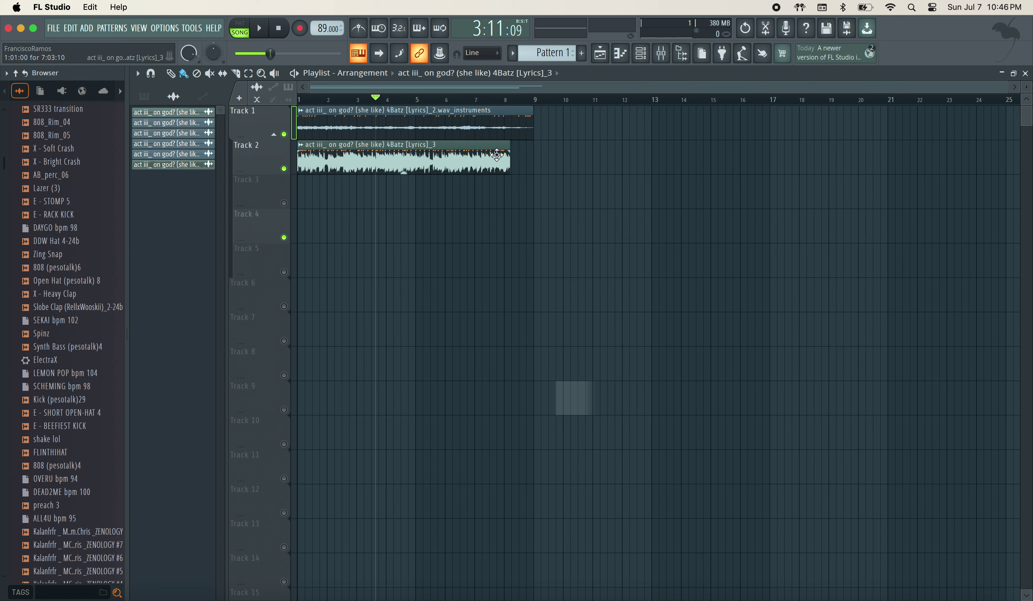
key("space")
left_click(278, 28)
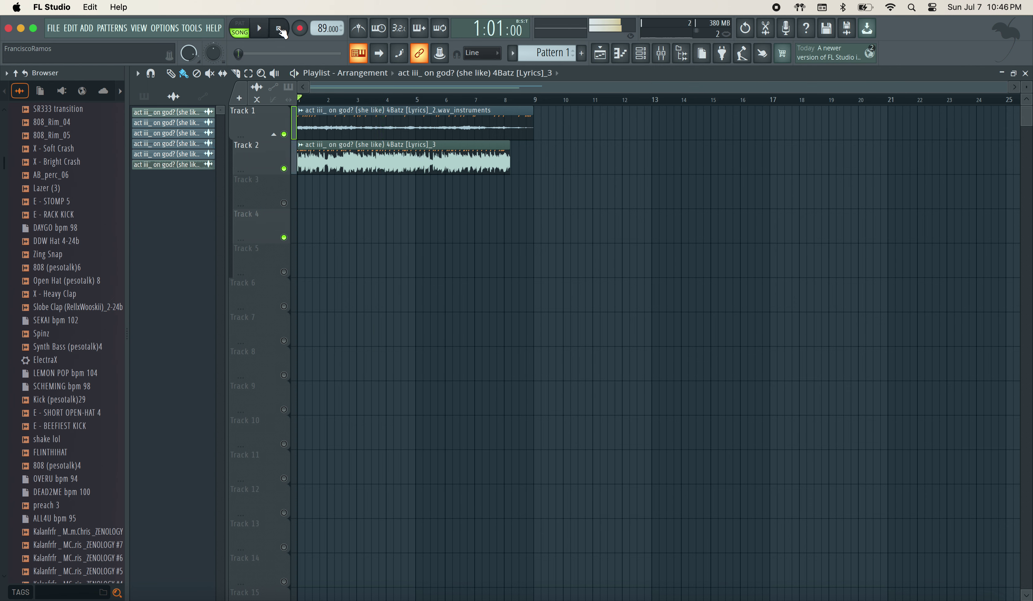
key("space")
Stretch the new clip on track 2 to 8 bars and set its stretch mode to e3 generic
double_click(369, 160)
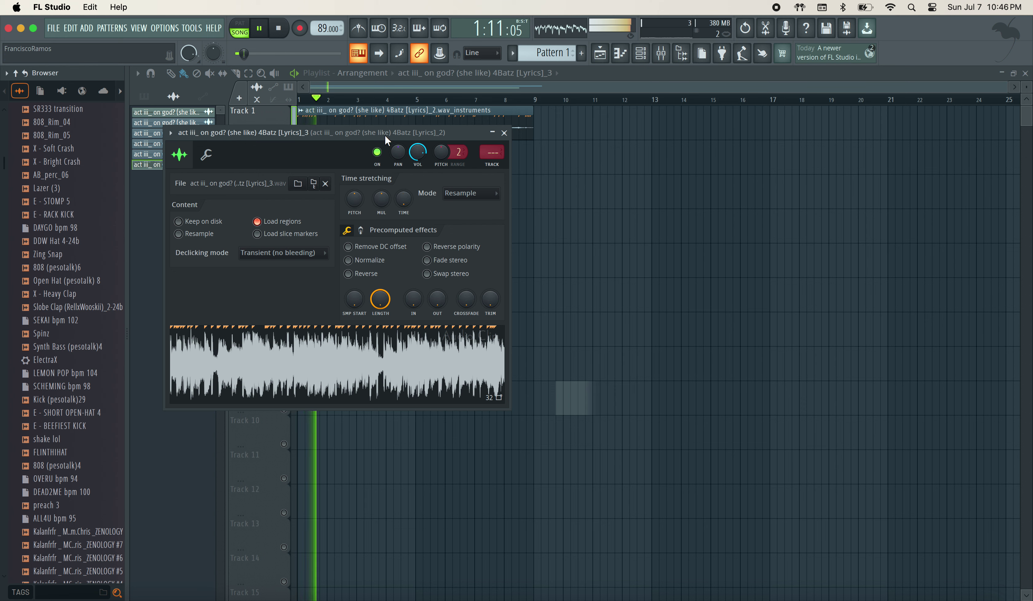
left_click_drag(385, 134, 384, 226)
key("space")
key("space")
left_click_drag(404, 289, 405, 270)
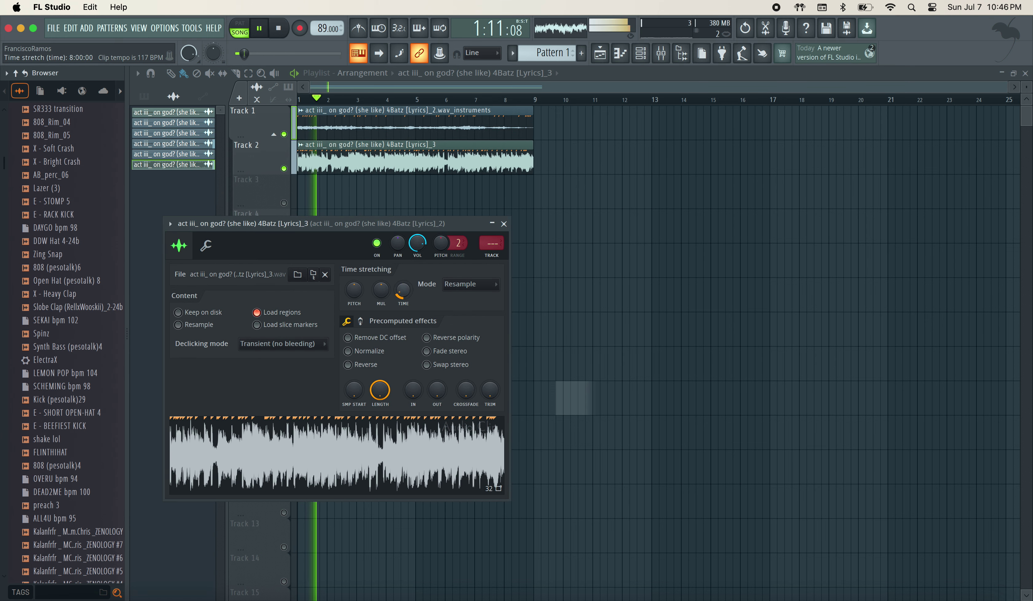
left_click(467, 284)
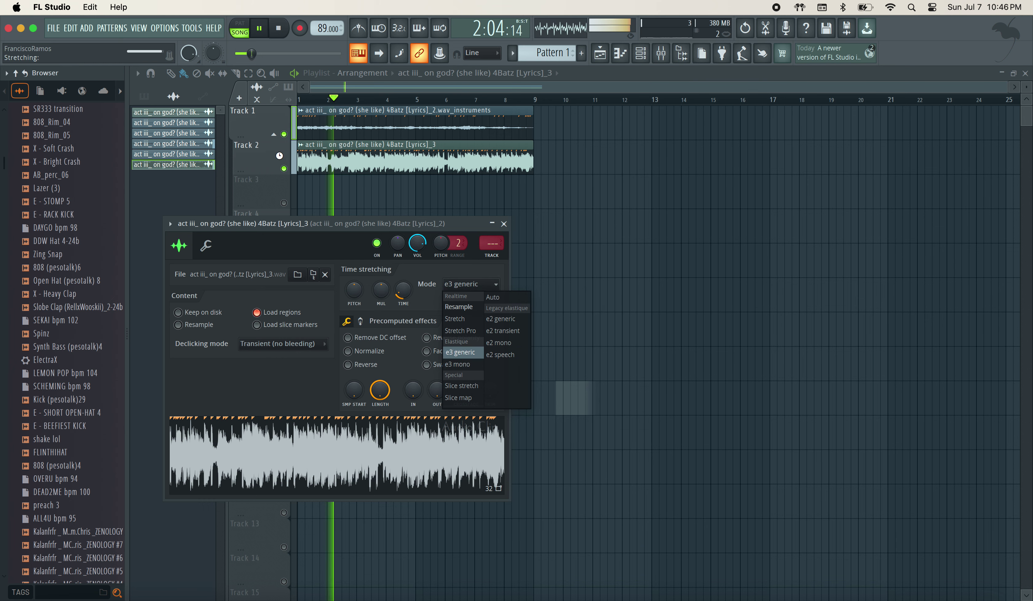
Mute track 1 with the instruments stem and play the track 2 clip alone
left_click(284, 134)
key("space")
key("space")
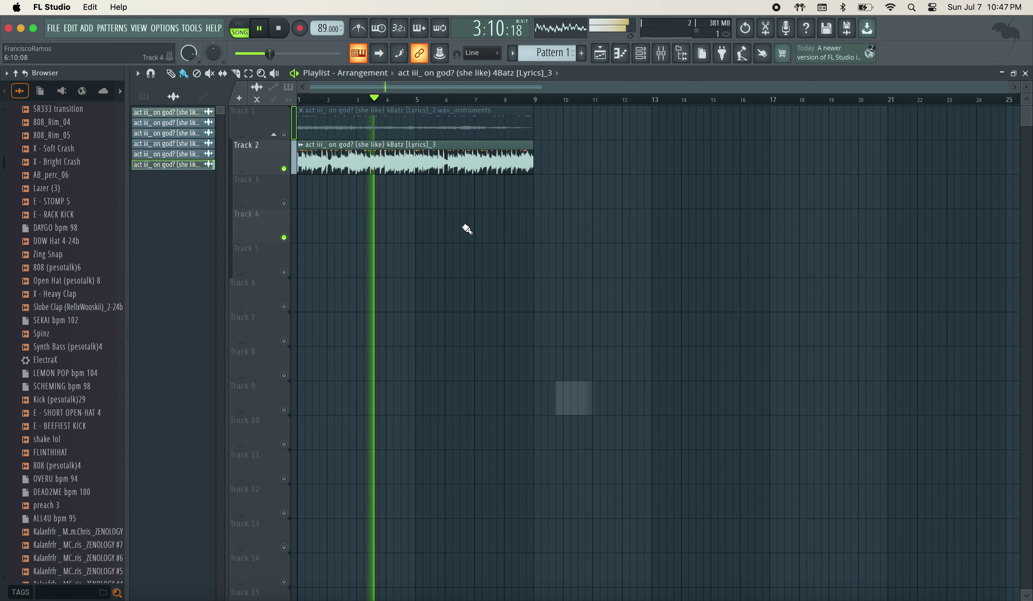
Extract drums, bass, instruments and vocals stems from the clip on track 2, with the source track muted when done
left_click(301, 144)
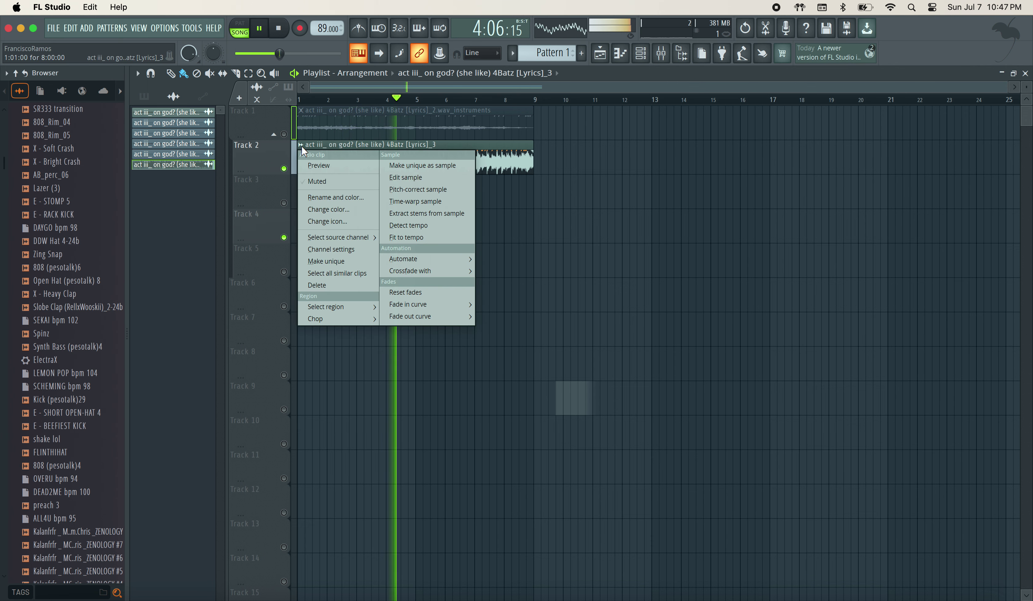
left_click(456, 214)
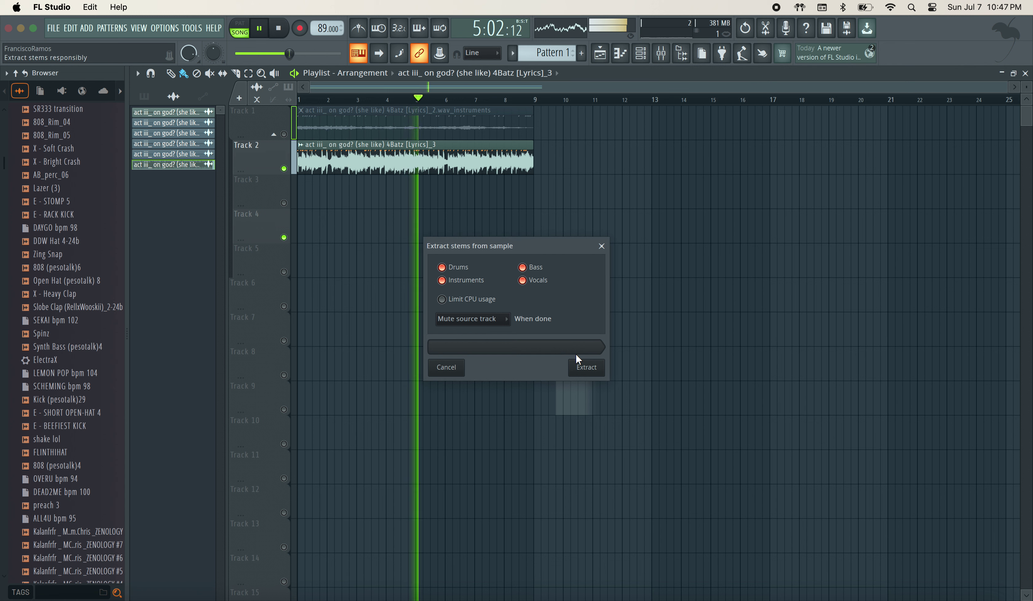
left_click(580, 366)
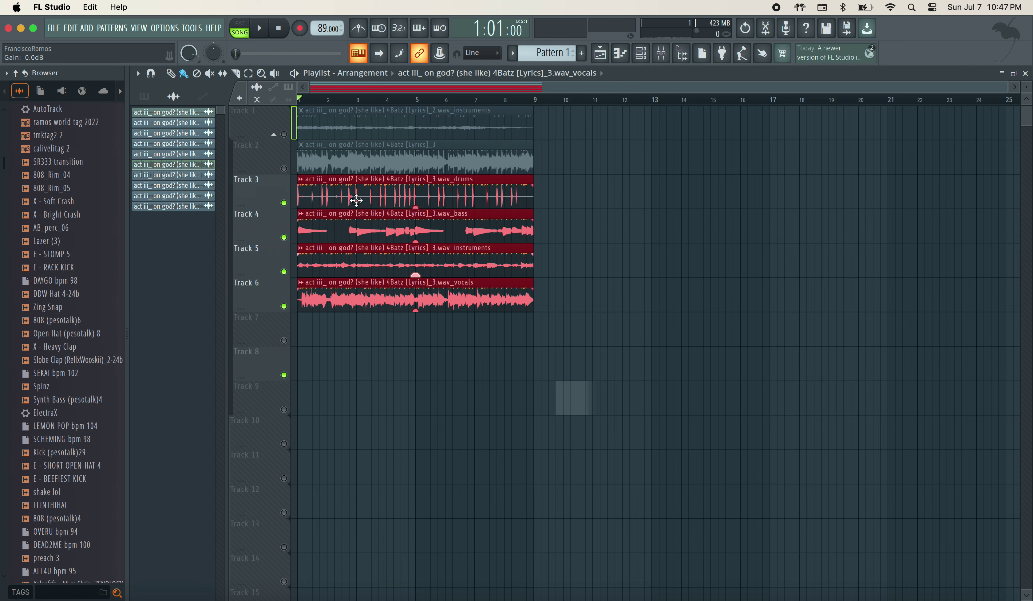
Delete the drums stem from track 3 and route the track 5 instruments stem to mixer insert 1
right_click(323, 194)
double_click(324, 250)
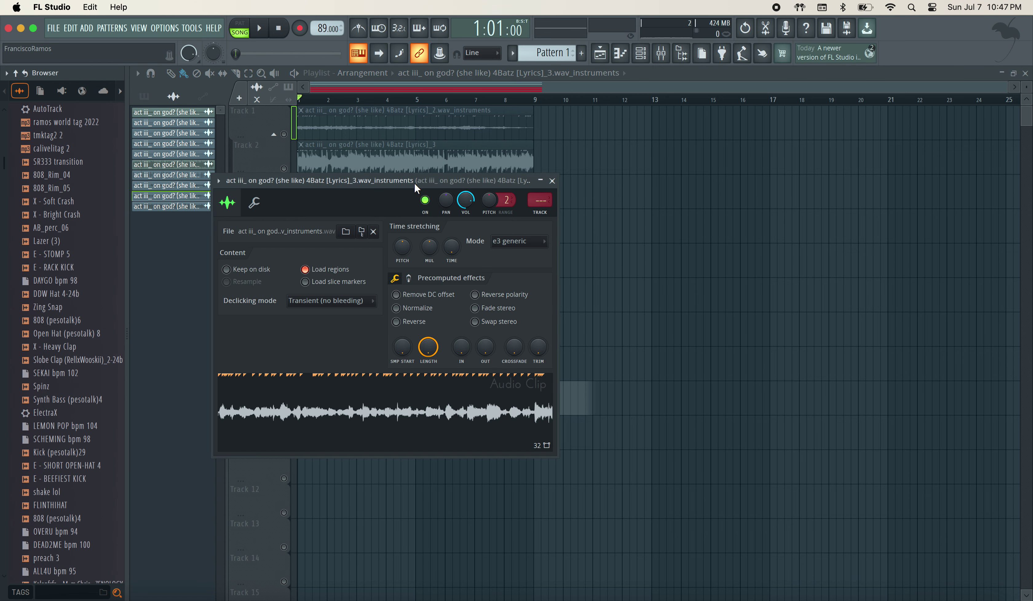
left_click_drag(417, 181, 431, 412)
left_click_drag(472, 466, 558, 429)
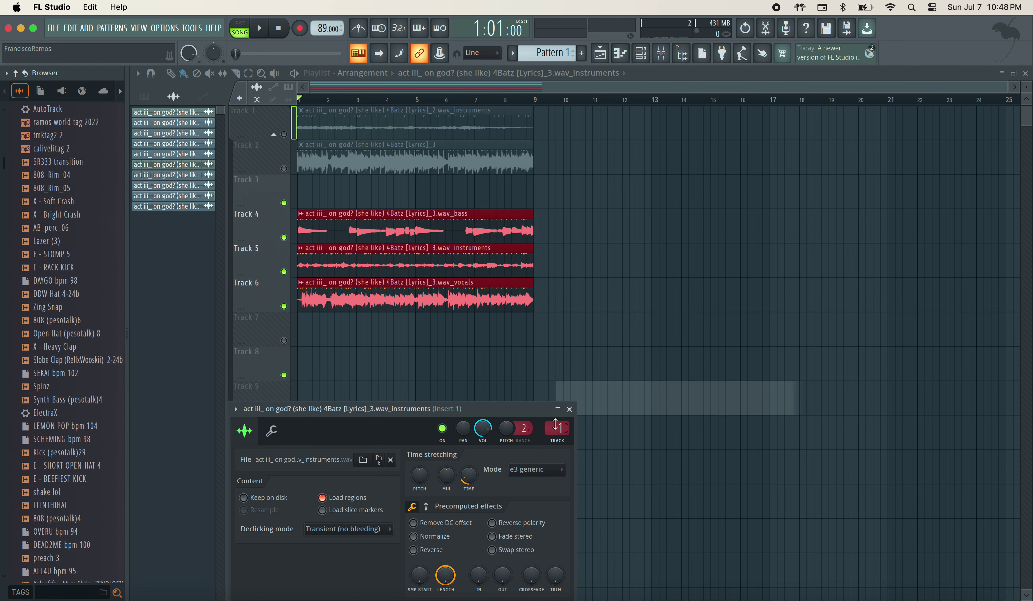
Route the vocals stem on track 6 to mixer insert 2 and raise its time-stretch time
double_click(342, 295)
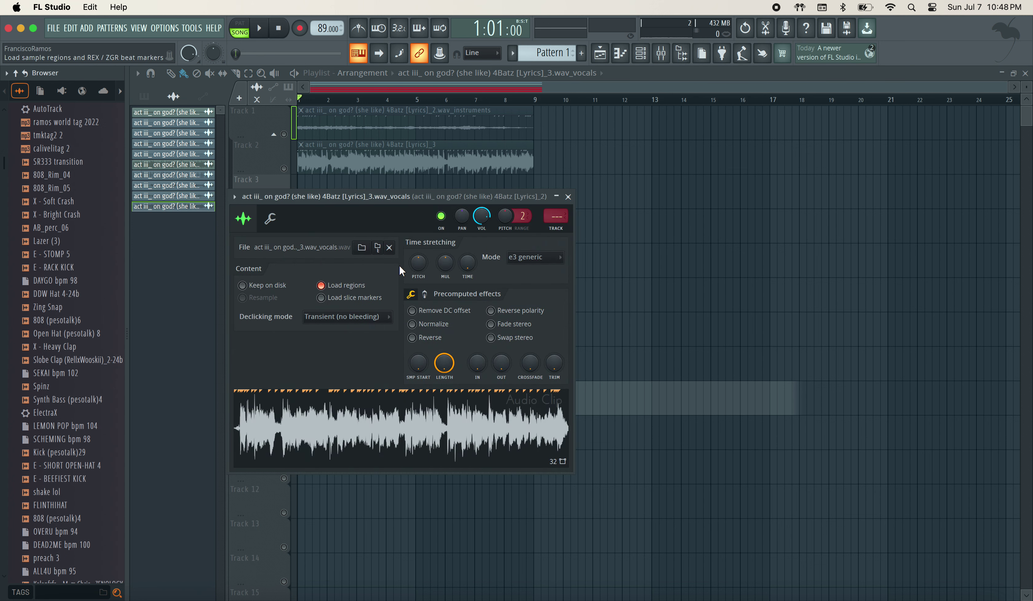
left_click_drag(423, 201, 395, 415)
left_click_drag(436, 501, 437, 483)
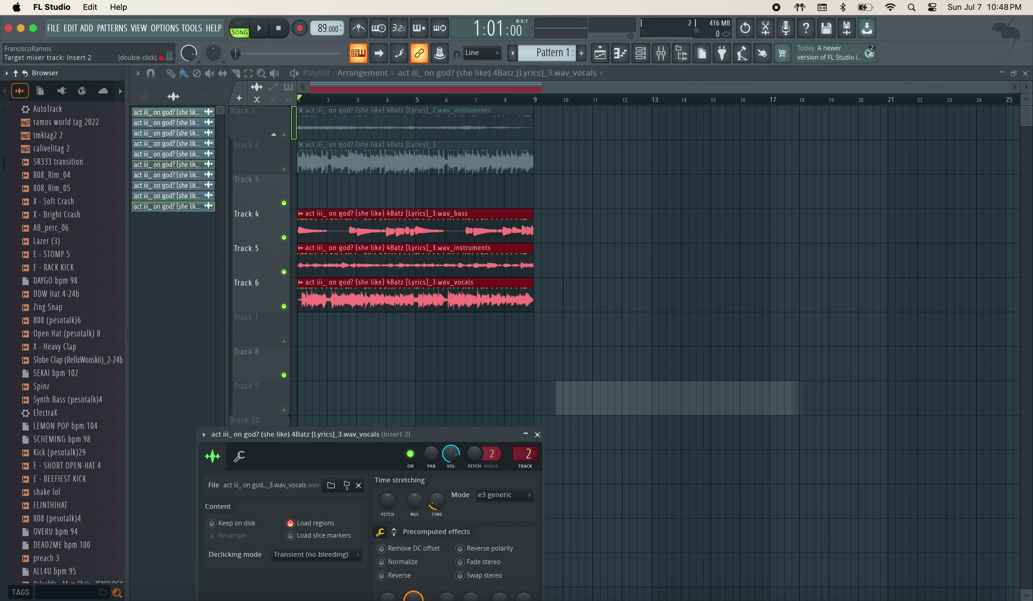
Route the bass stem to mixer insert 2 and reassign the vocals stem to insert 3
double_click(301, 233)
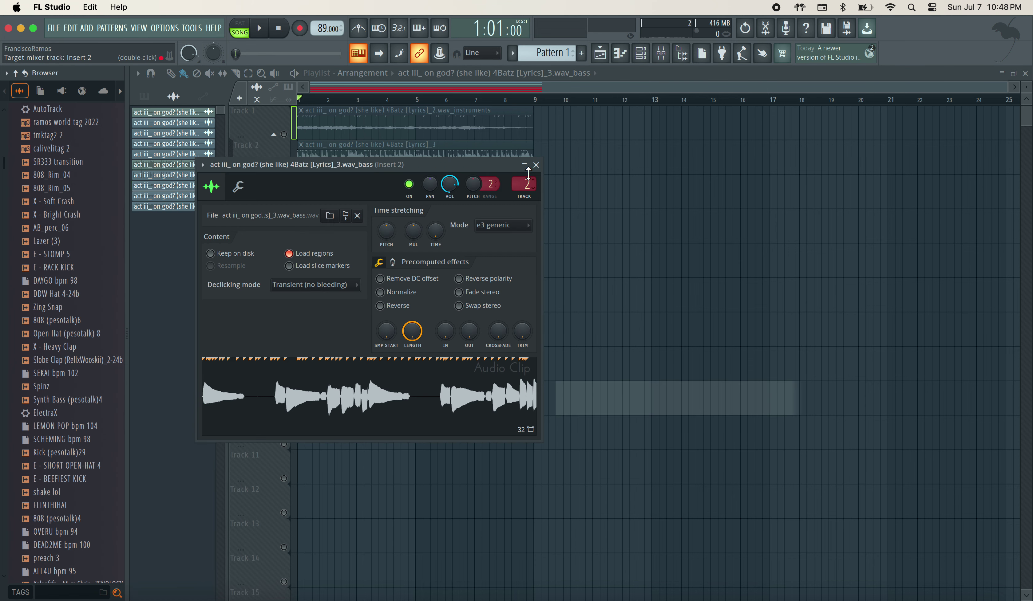
left_click(536, 164)
double_click(404, 304)
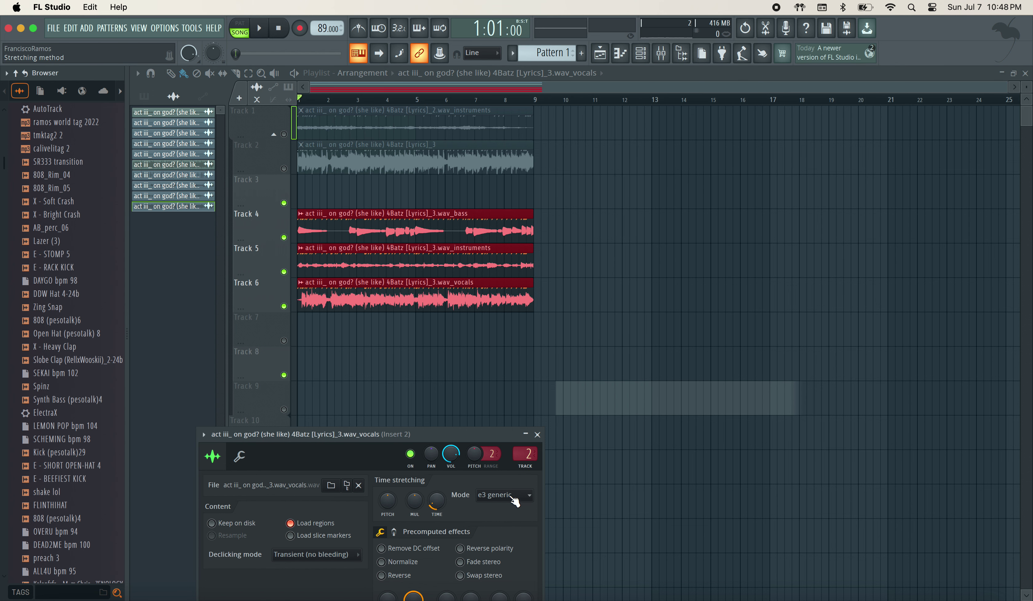
Raise the time-stretch time of the bass stem on track 4 and close its channel settings
double_click(465, 236)
left_click_drag(499, 170, 479, 372)
mouse_move(418, 432)
left_mouse_down()
mouse_move(418, 421)
mouse_move(418, 432)
left_mouse_up()
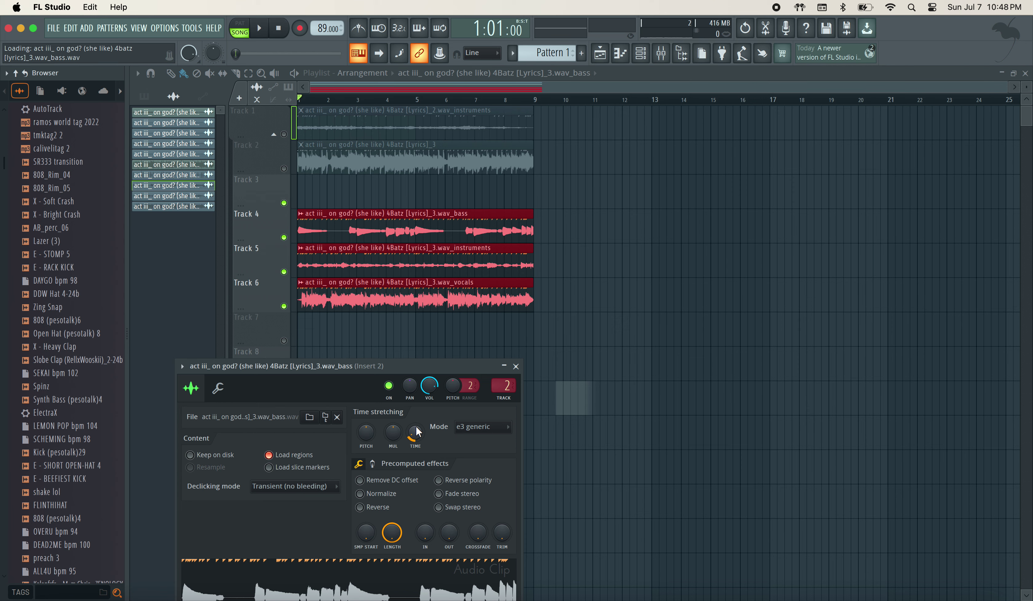
left_click(517, 367)
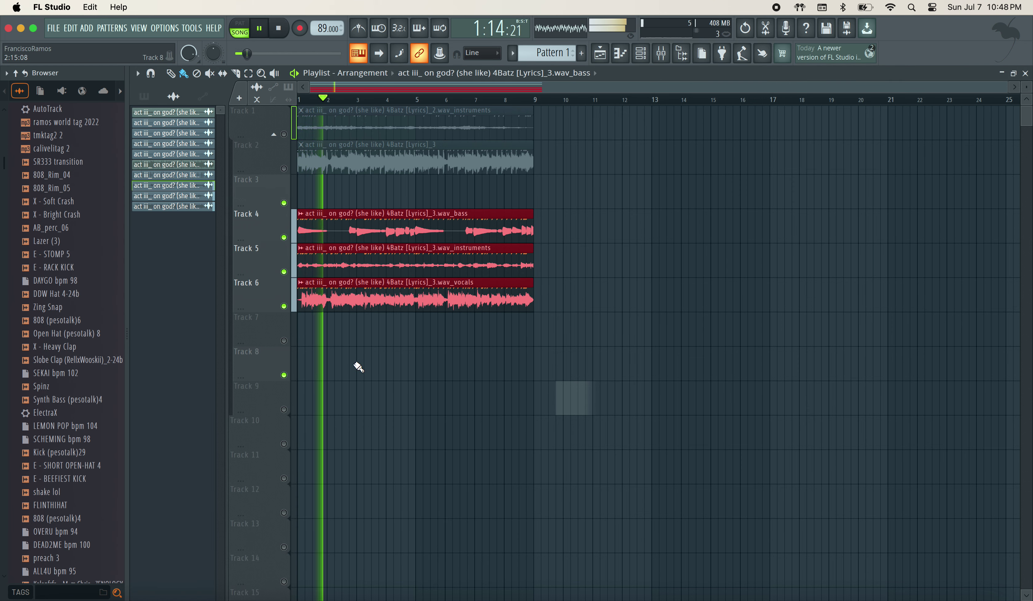
Unmute track 1 while the arrangement plays and restart playback from the beginning
scroll(359, 366, "up", 5)
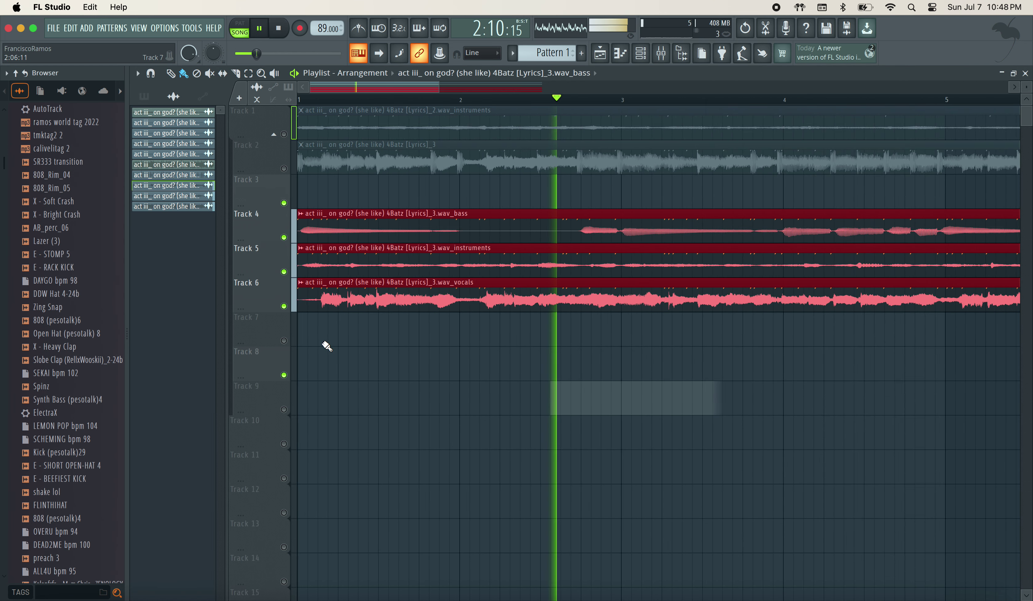
scroll(304, 316, "up", 2)
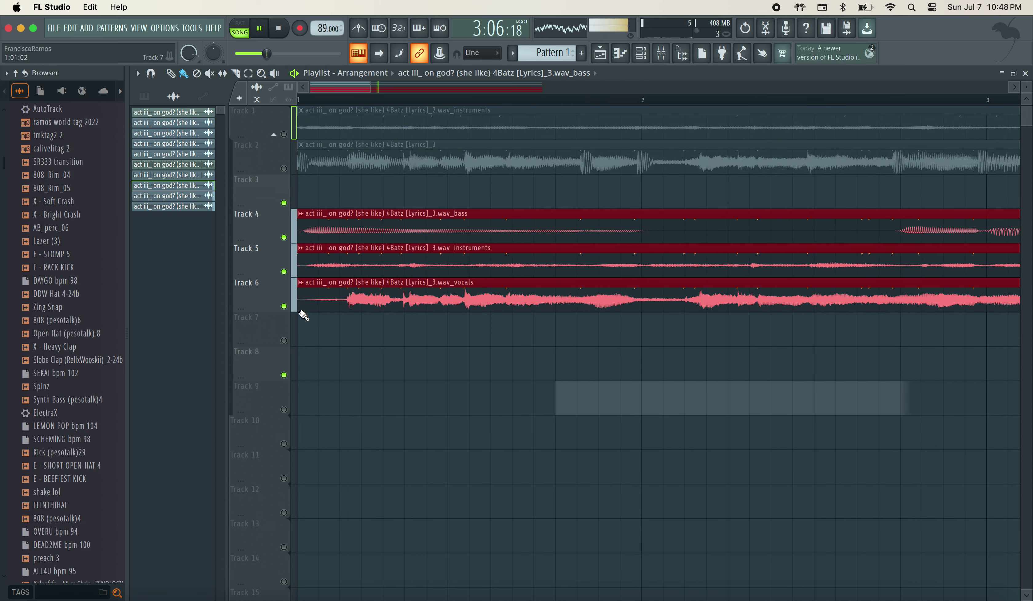
scroll(304, 316, "down", 2)
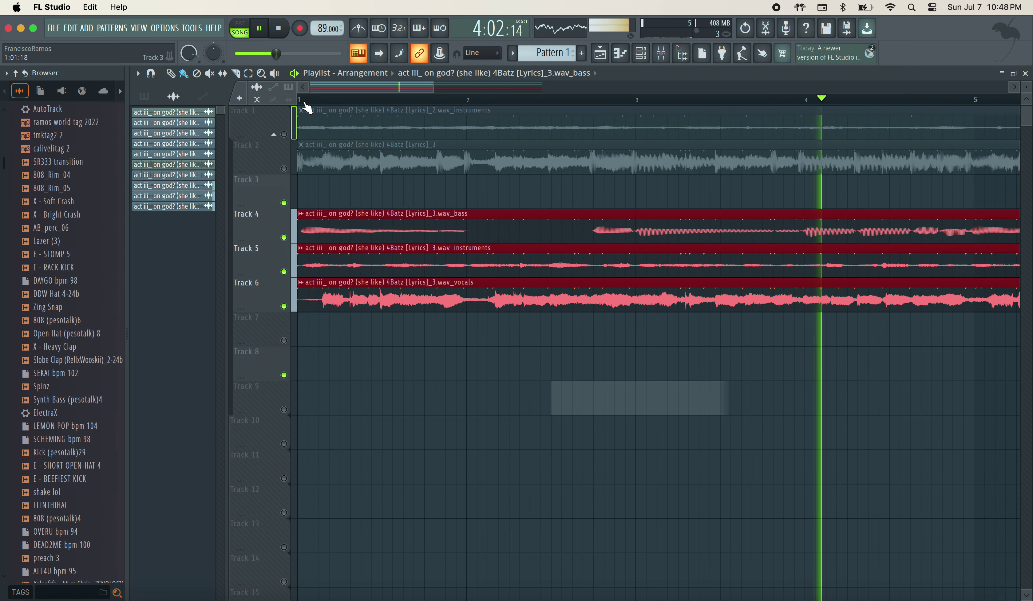
left_click(283, 134)
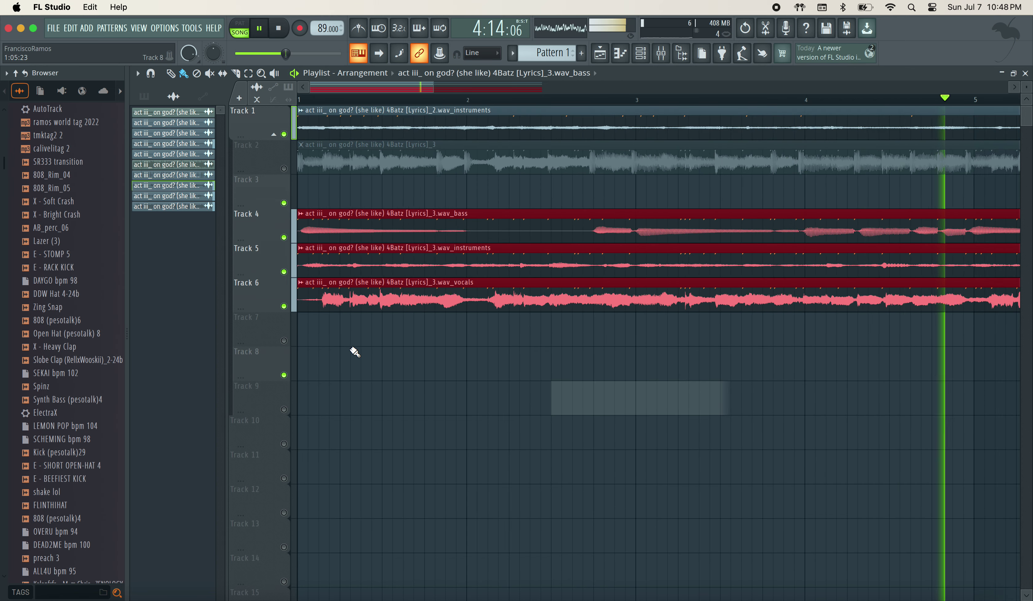
scroll(354, 353, "down", 2)
key("space")
key("space")
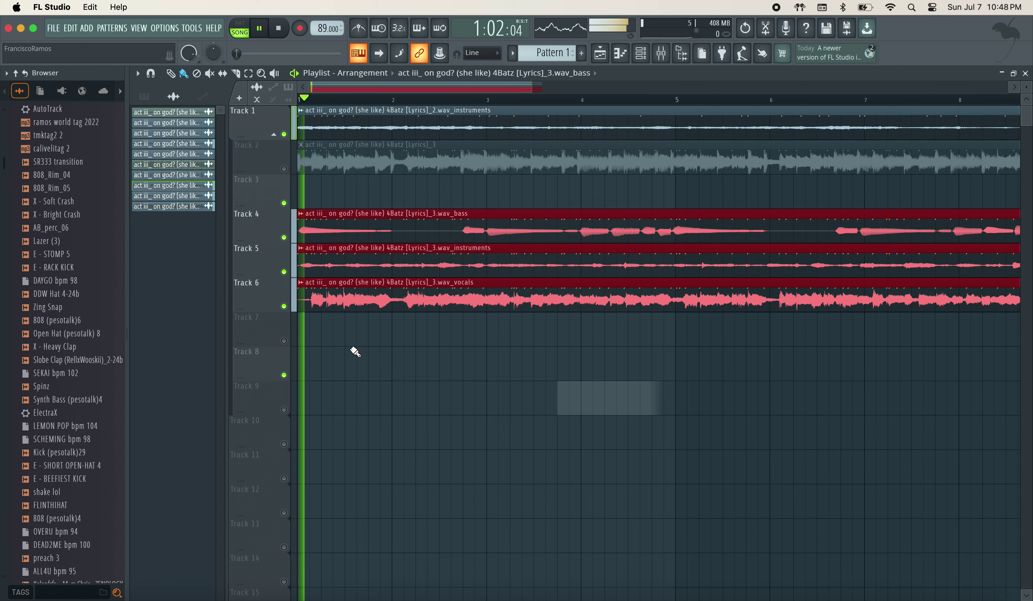
Delete the muted source clip from track 2 and move the instruments stem to track 2, bass to track 3 and vocals to track 5
right_click(324, 166)
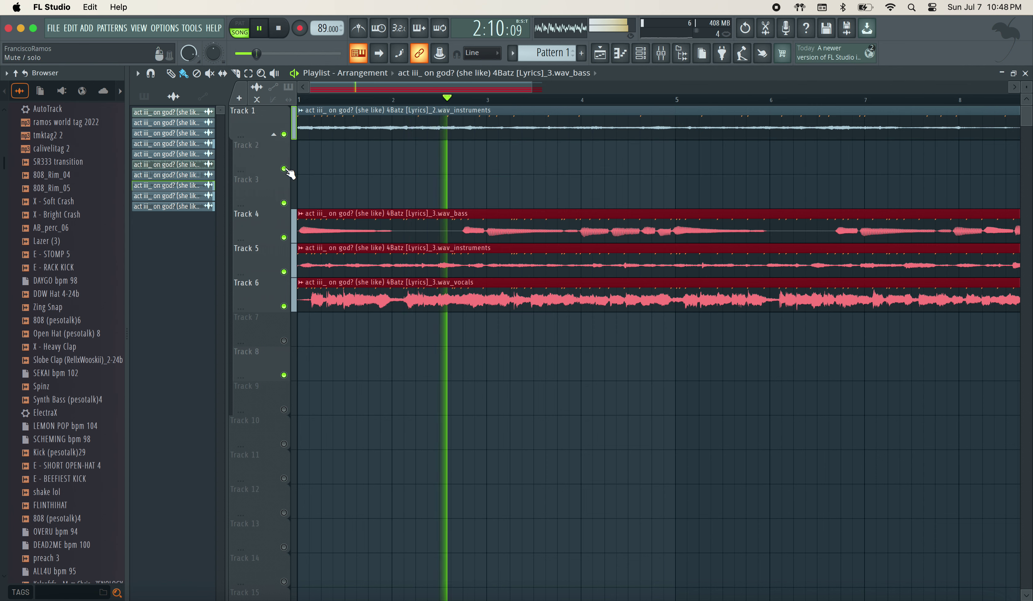
left_click_drag(333, 235, 328, 163)
left_click(350, 157, "super")
Enable Reverse polarity, Fade stereo and Swap stereo on the track 2 instruments stem
double_click(327, 163)
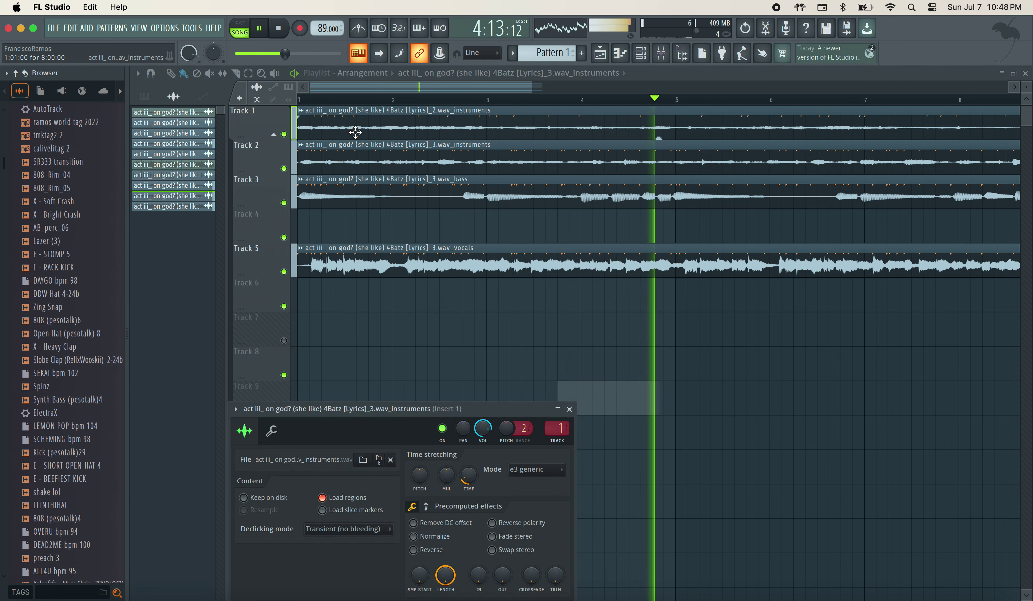
left_click(499, 523)
left_click(499, 537)
left_click(498, 550)
left_click_drag(483, 429, 483, 429)
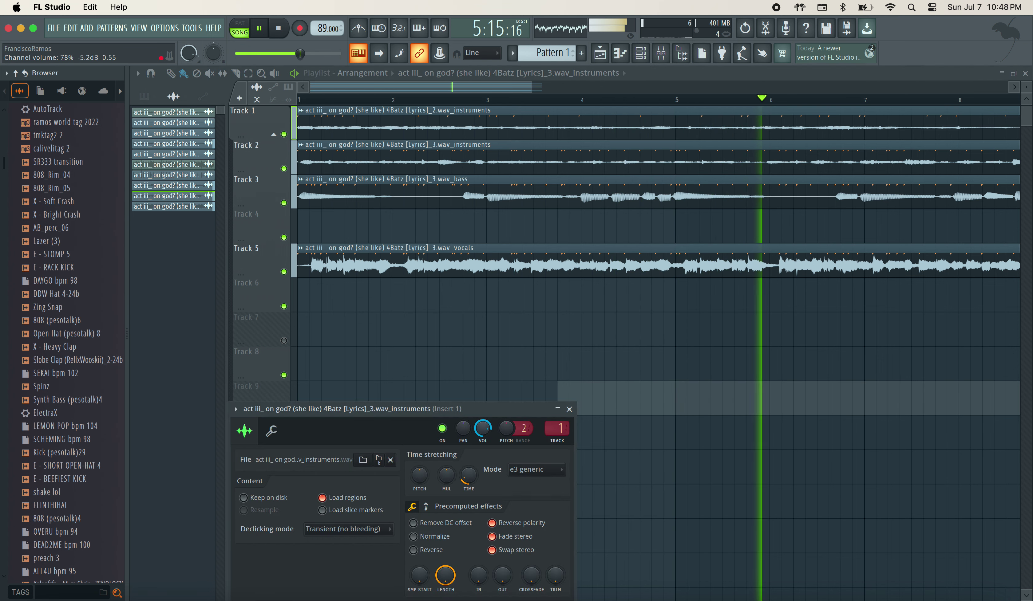
left_click(570, 409)
Set the pitch shift of the vocals stem on track 5 to +500 cents and copy the value
scroll(575, 403, "down", 2)
scroll(575, 403, "down", 1)
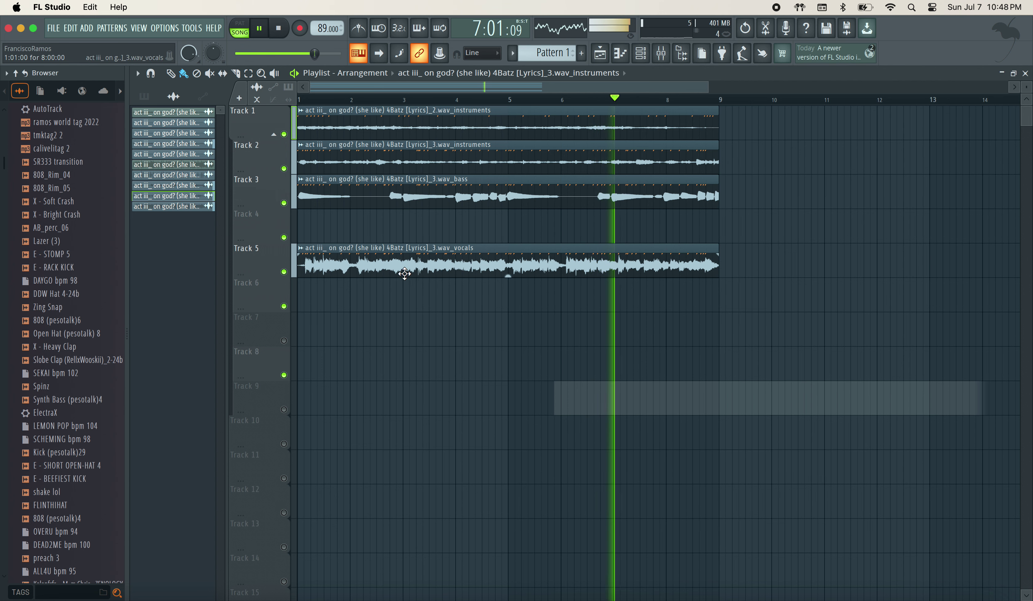
double_click(512, 265)
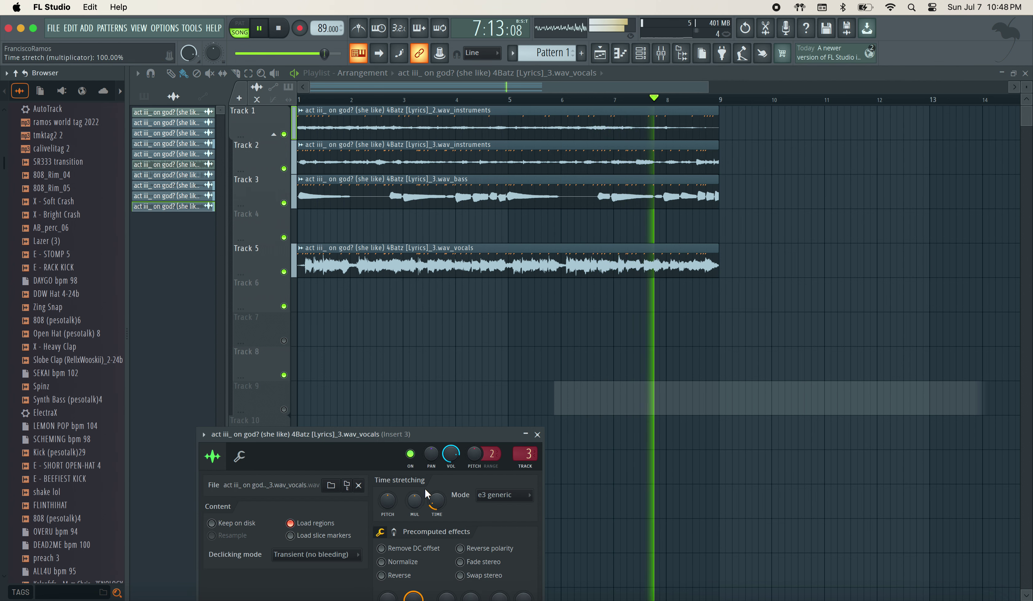
key("space")
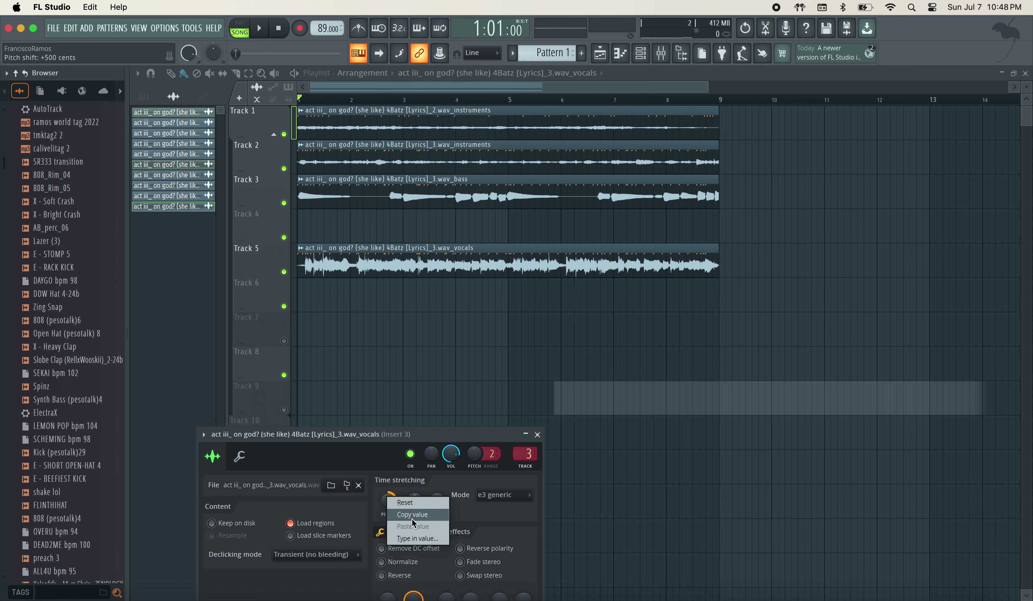
Paste the copied pitch shift onto the bass stem and the instruments stems on tracks 2 and 1
double_click(346, 194)
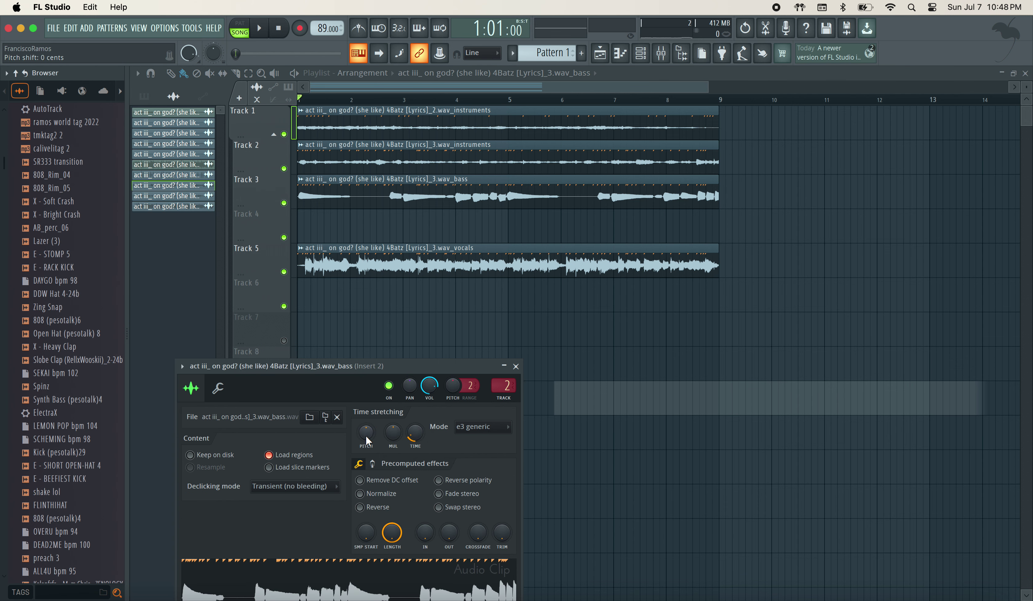
left_click(391, 470)
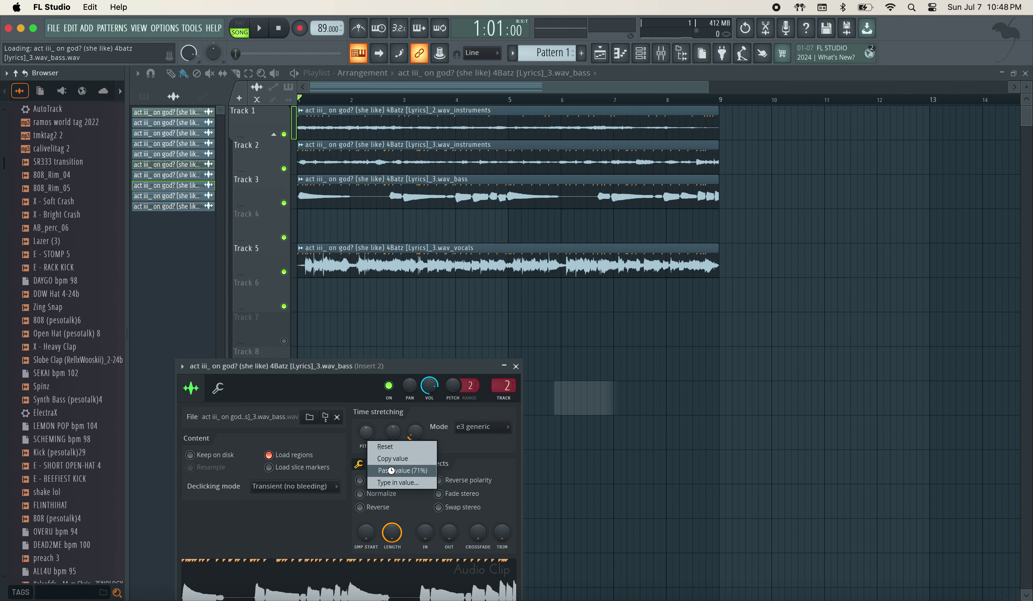
double_click(365, 171)
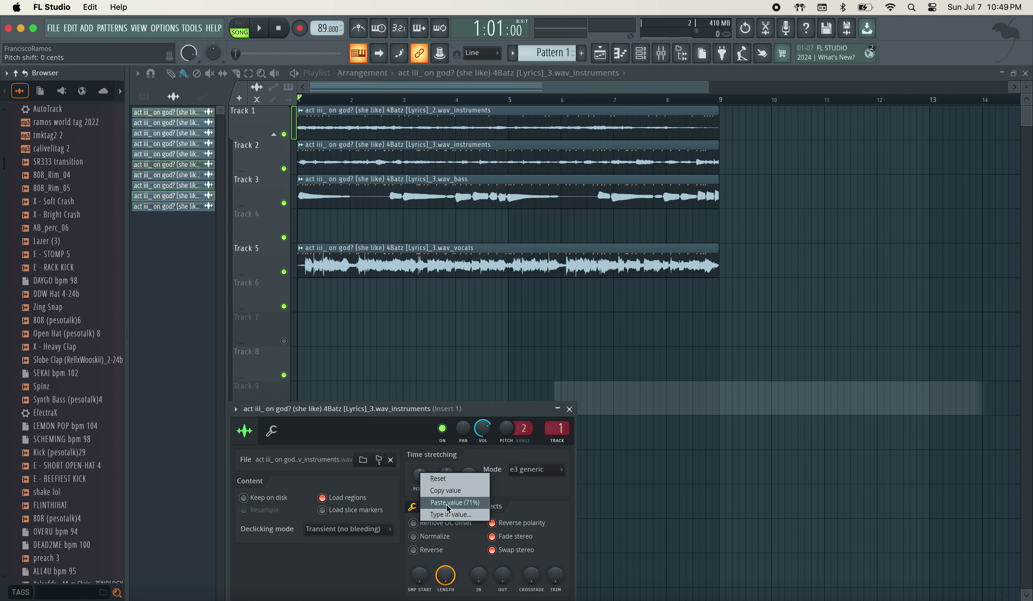
left_click(448, 504)
double_click(346, 120)
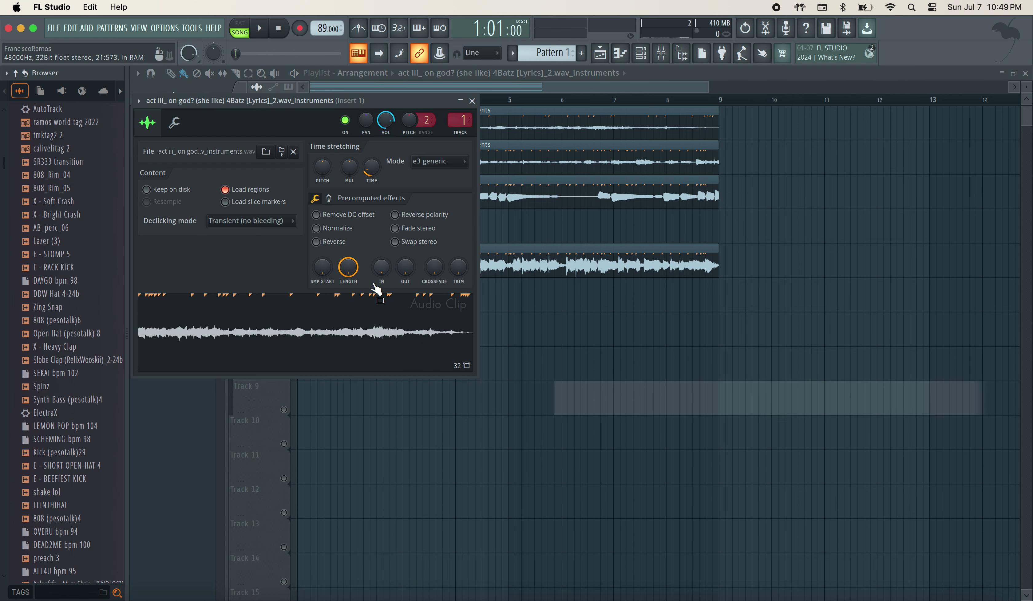
left_click(341, 196)
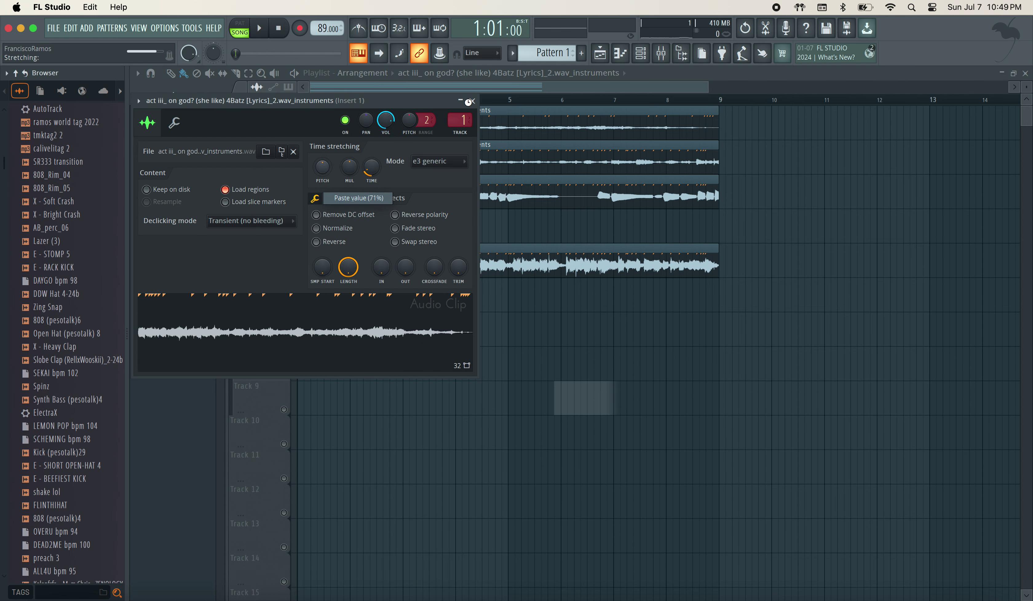
left_click(472, 101)
Move the vocals stem to track 4 during playback and place Pattern 1 on track 5 at bars 1 and 5
key("space")
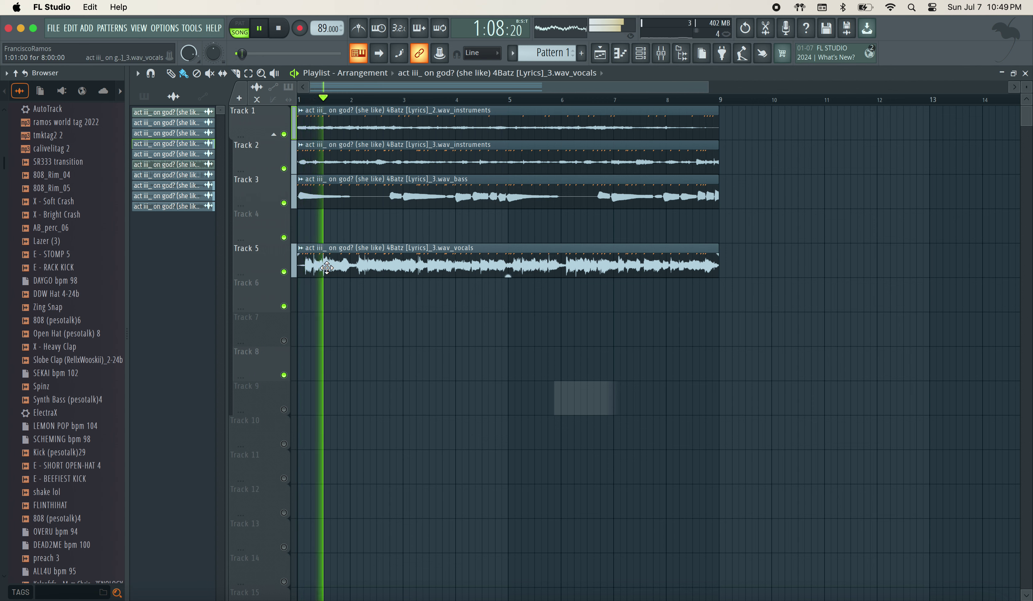
left_click(144, 96)
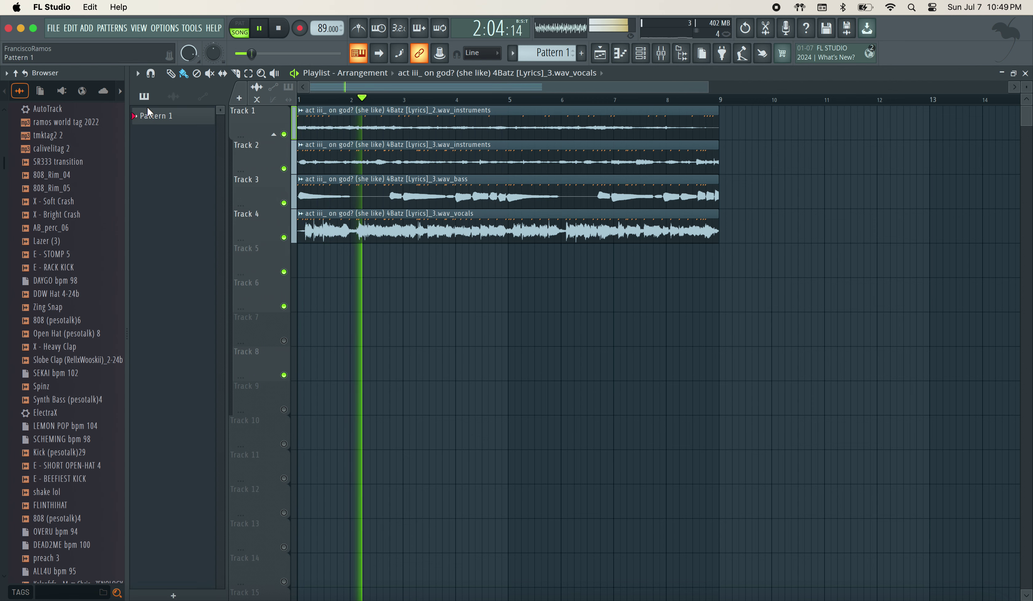
left_click(335, 272)
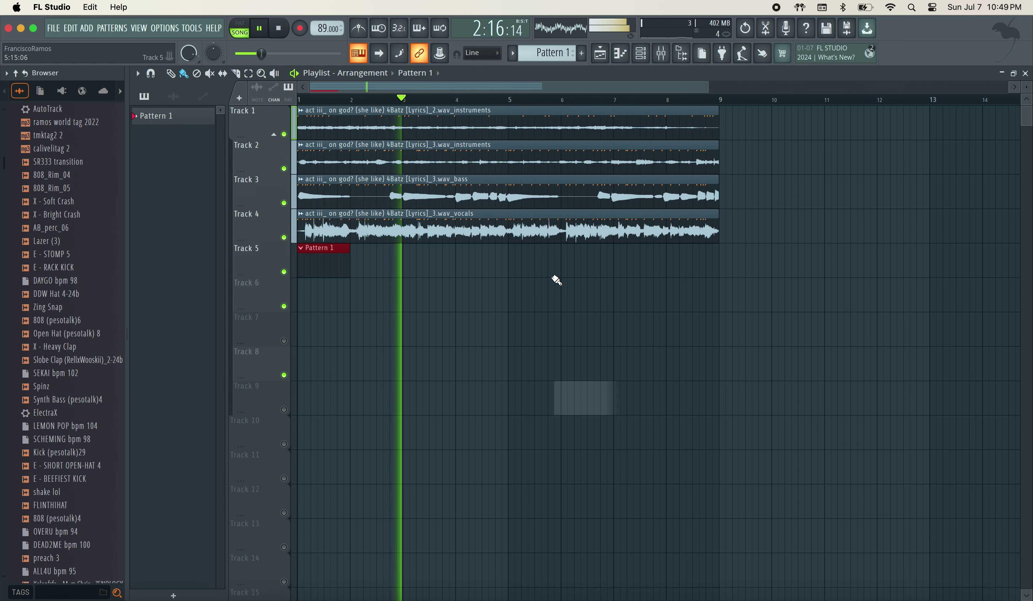
left_click(515, 266)
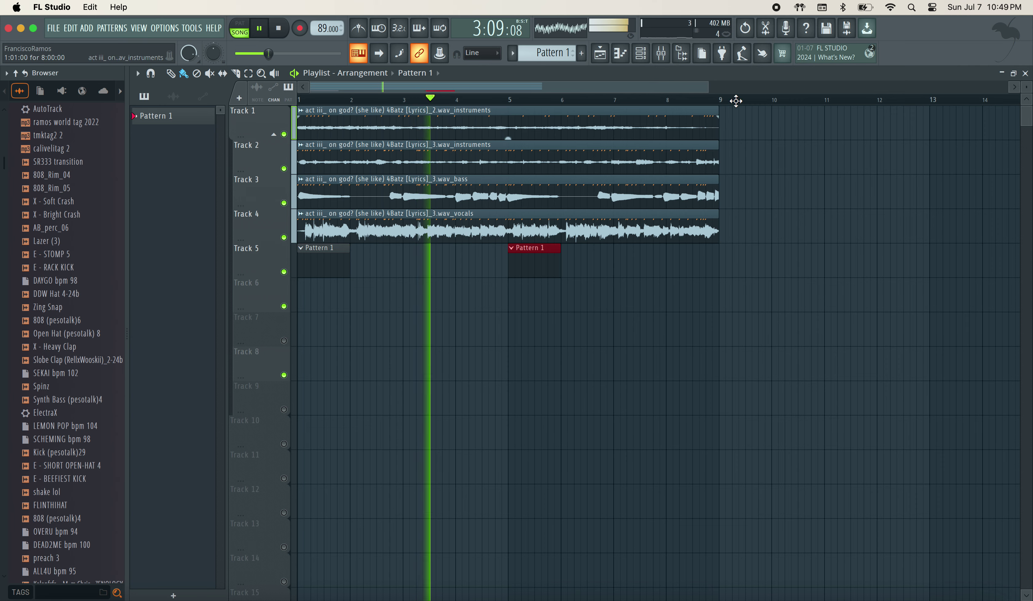
Show the Unsorted channels in the channel rack and add the Zing Snap sample from the recent files as a new channel
left_click(641, 53)
left_click(225, 73)
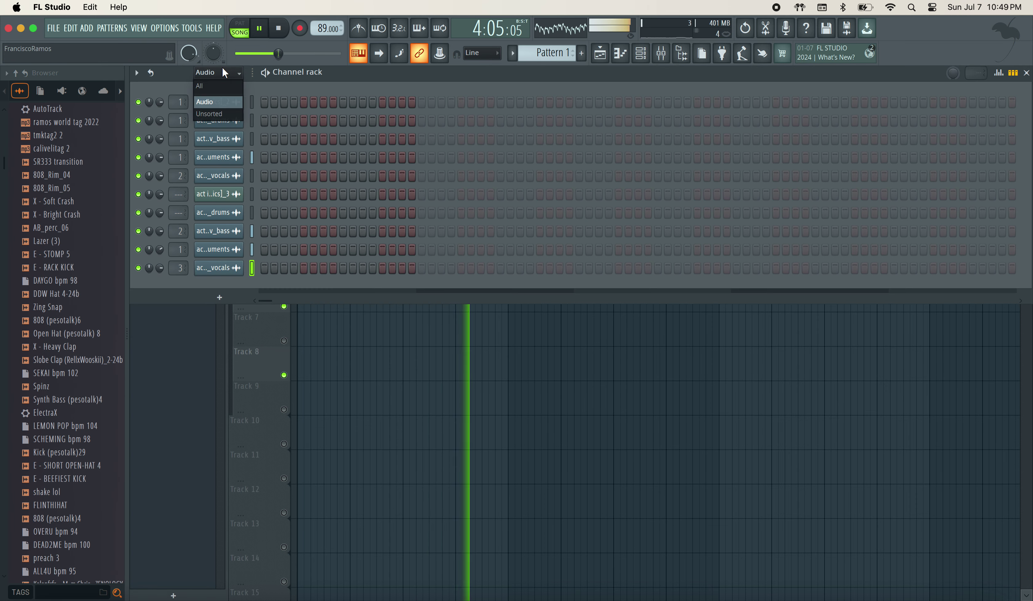
left_click(225, 116)
scroll(77, 267, "up", 5)
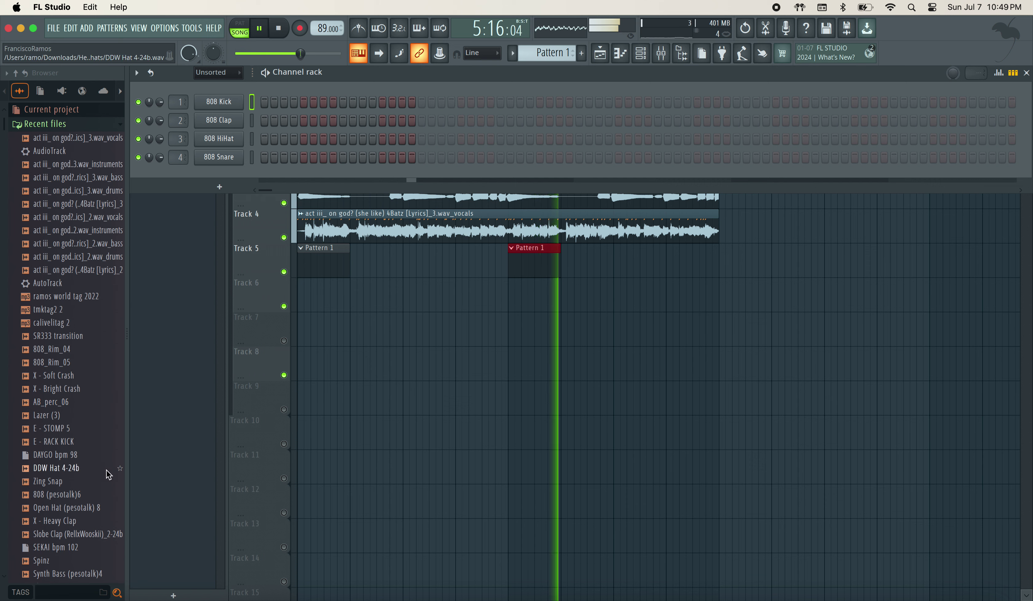
left_click(53, 481)
left_click_drag(53, 486, 216, 175)
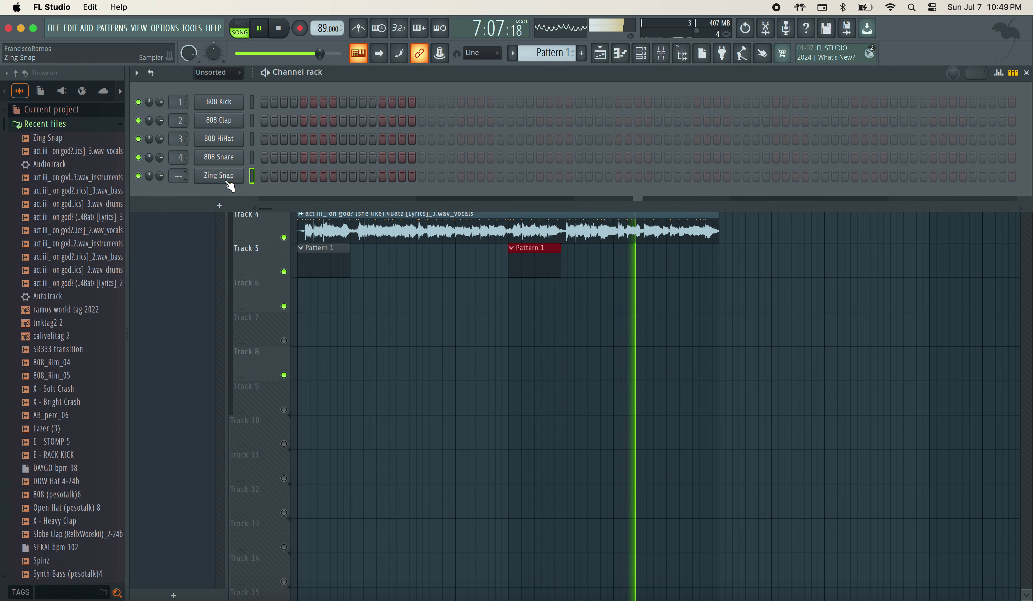
Set the Zing Snap channel's stretch mode to e3 generic and raise its pitch shift to about +455 cents
left_click(227, 180)
left_click(562, 274)
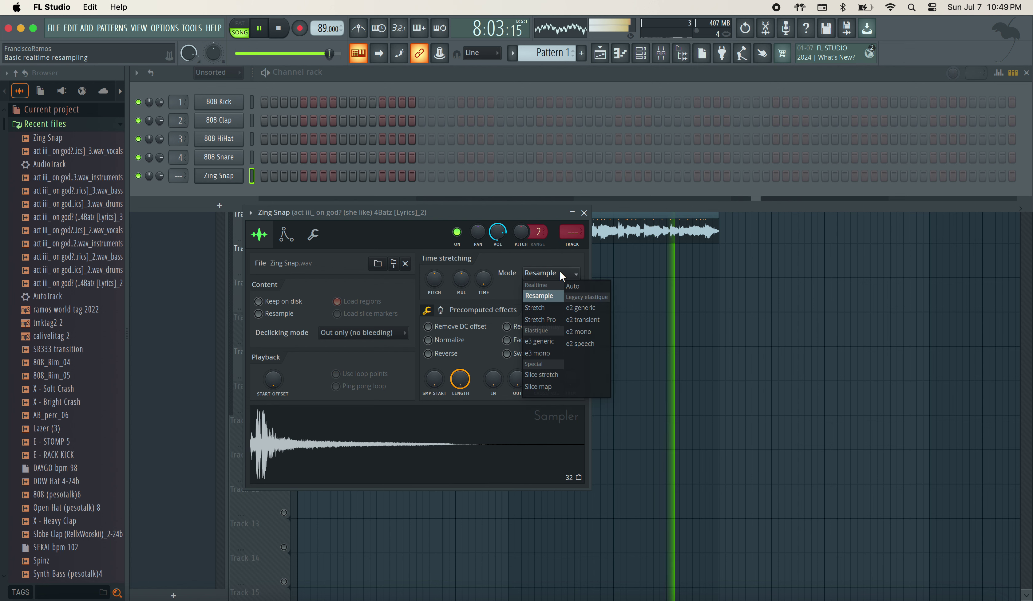
left_click(544, 342)
left_click_drag(438, 290, 439, 270)
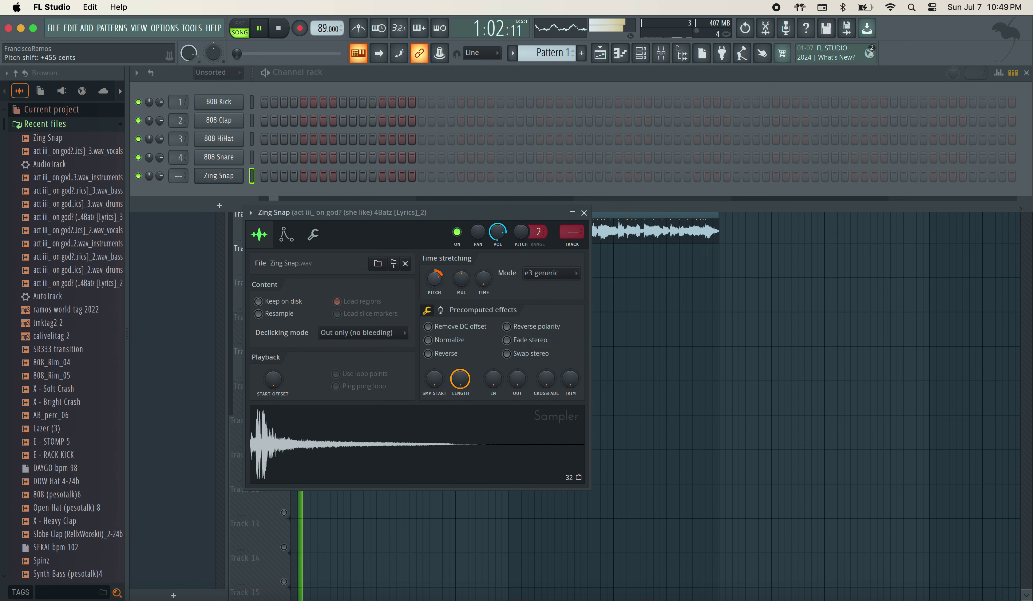
Program Zing Snap hits on steps 5, 13, 21 and 29 of Pattern 1 with the arrangement playing from the start
left_click(302, 176)
key("space")
left_click(381, 176)
left_click(461, 176)
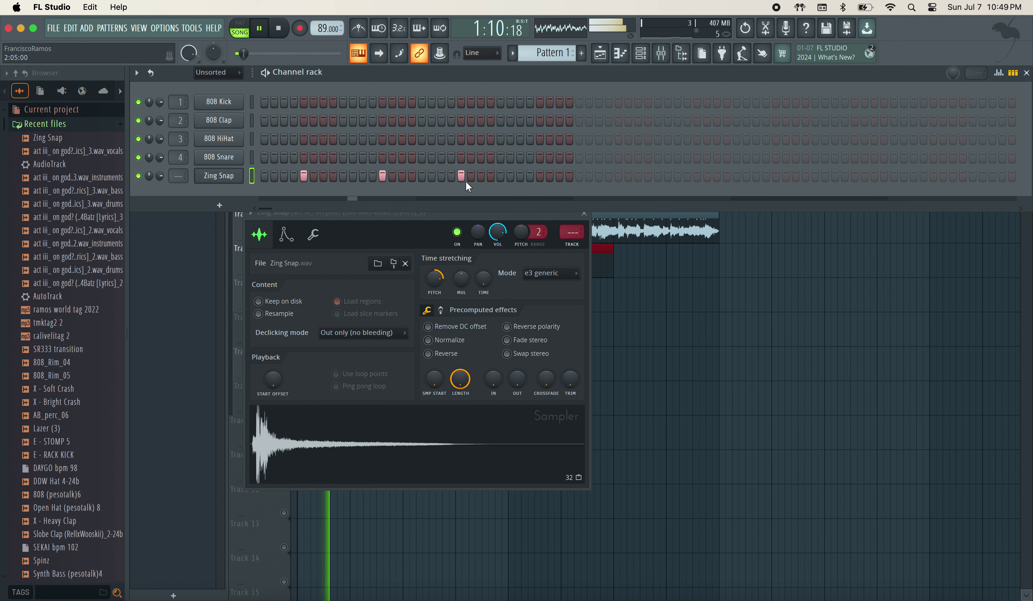
left_click(539, 176)
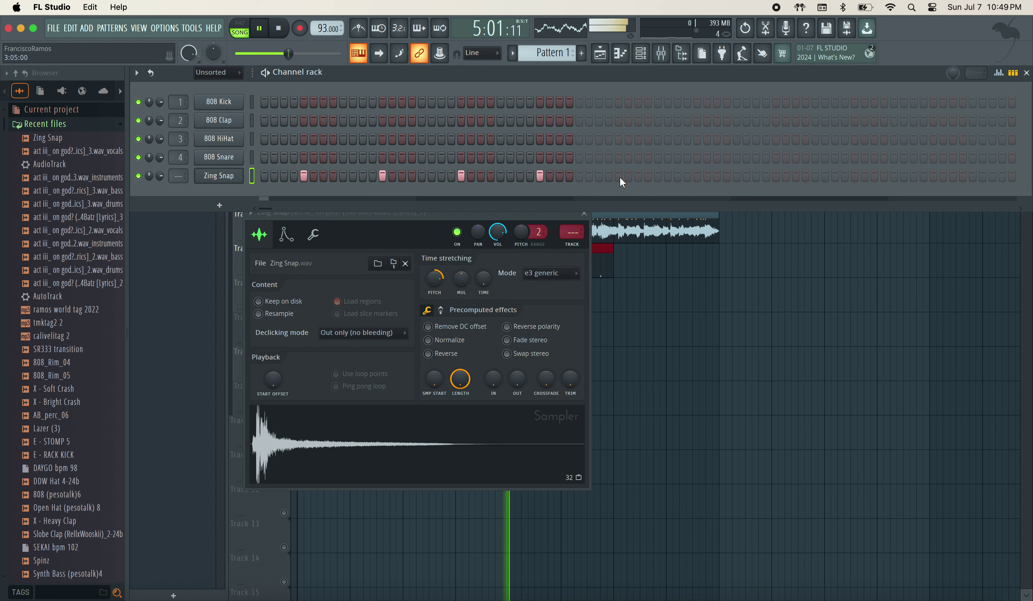
Continue the Zing Snap hits on steps 37, 45, 53 and 61 of Pattern 1 and return to the playlist
left_click(775, 178)
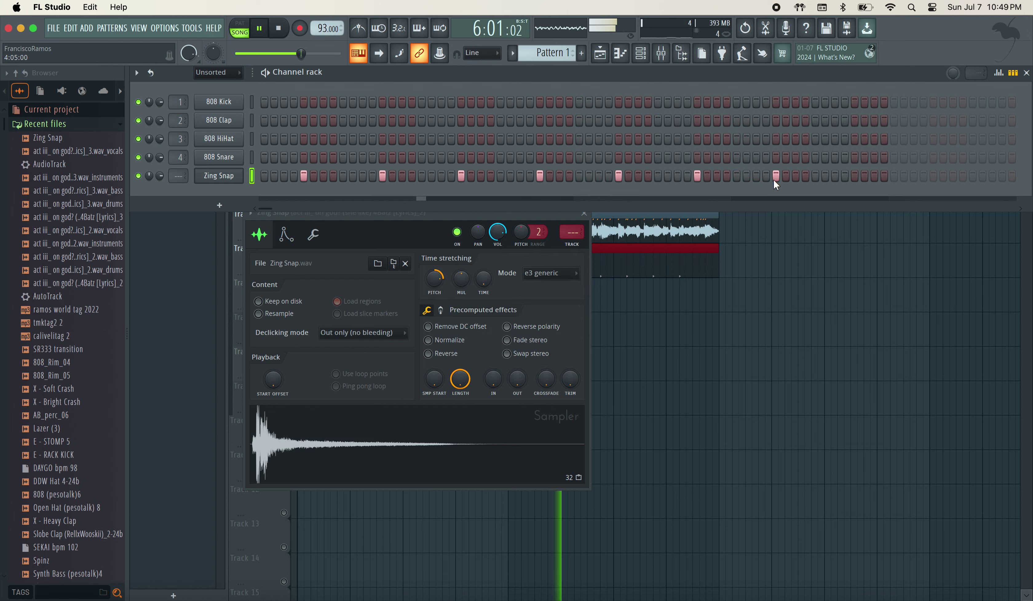
left_click(932, 176)
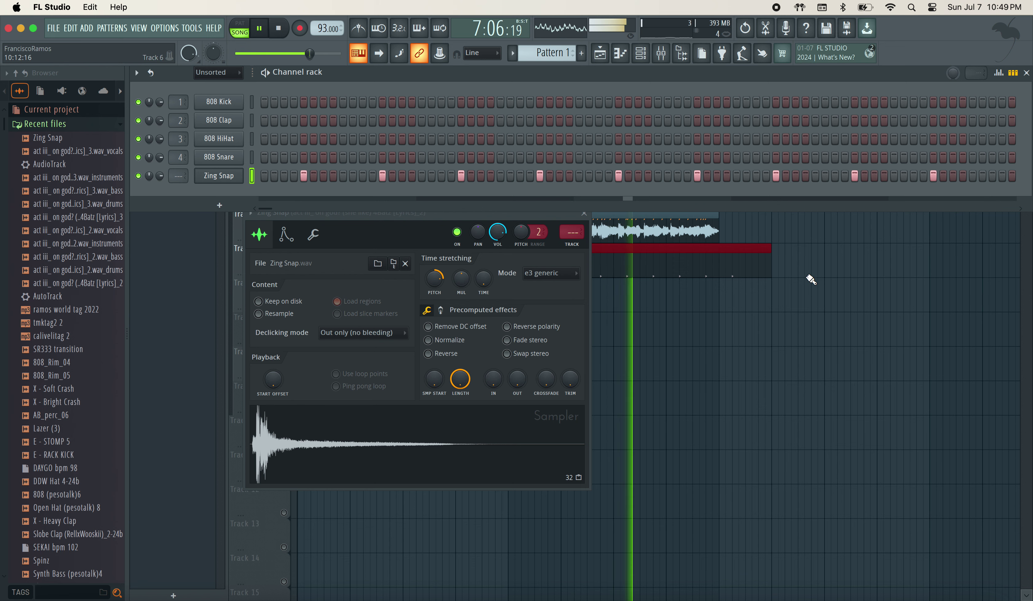
key("F5")
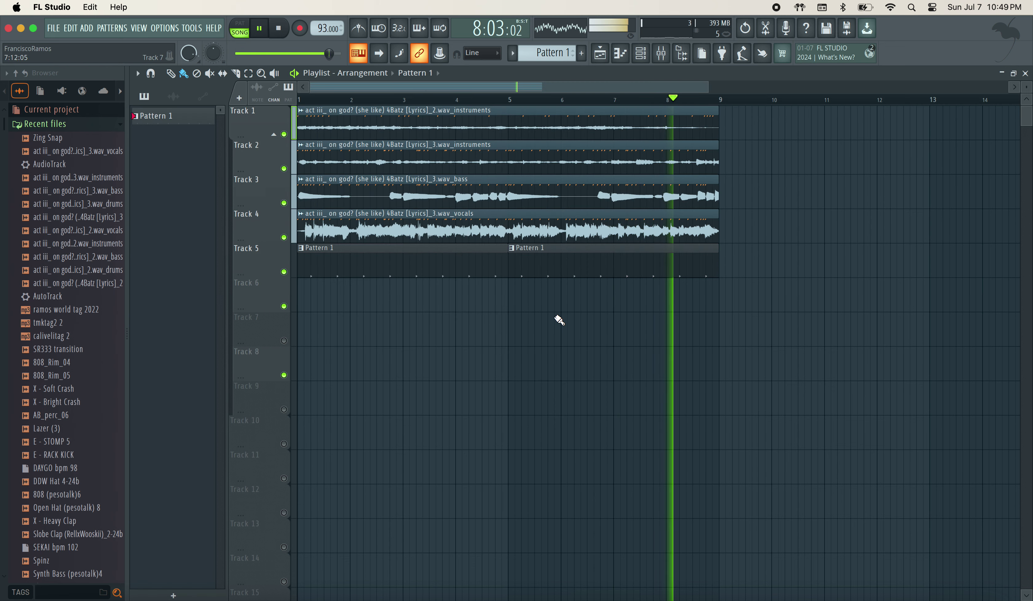
Replay the arrangement from the start, mute track 3 and delete the bass stem clip from it
key("space")
left_click(284, 203)
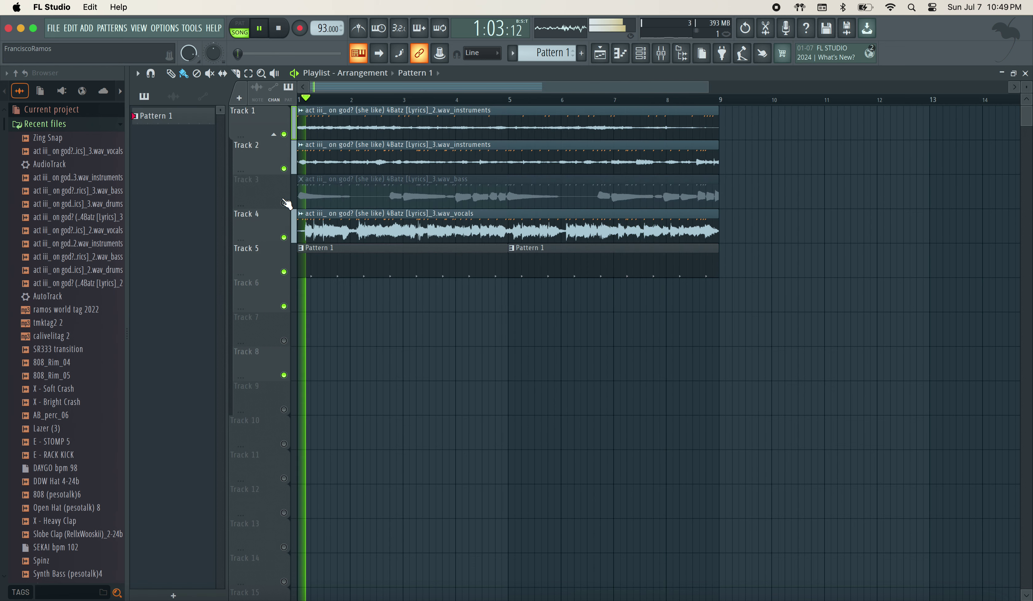
right_click(318, 205)
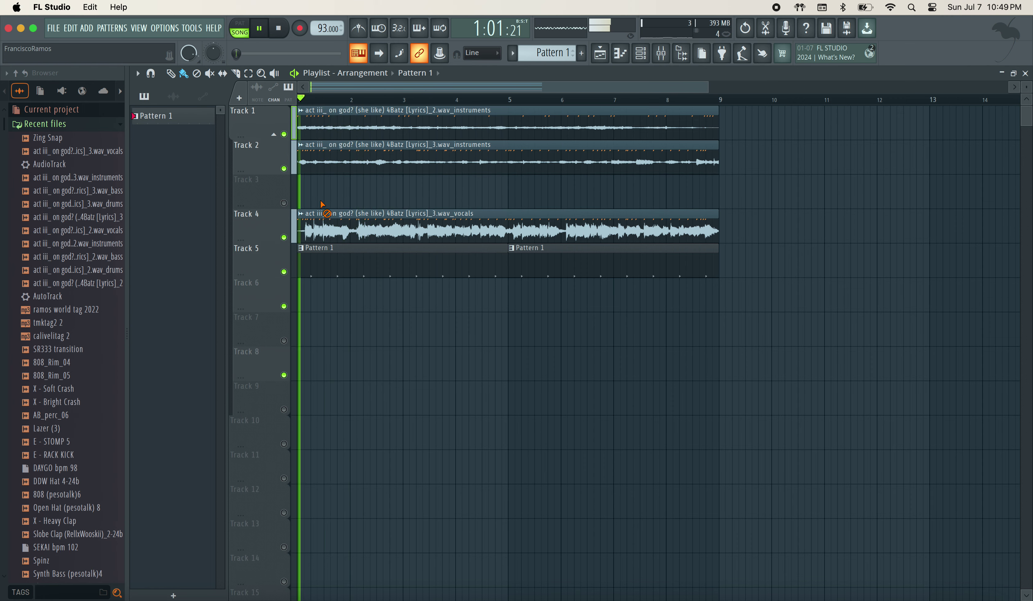
Slice the quiet opening off the vocals clip on track 4 and delete the cut piece
scroll(295, 185, "up", 4)
key("space")
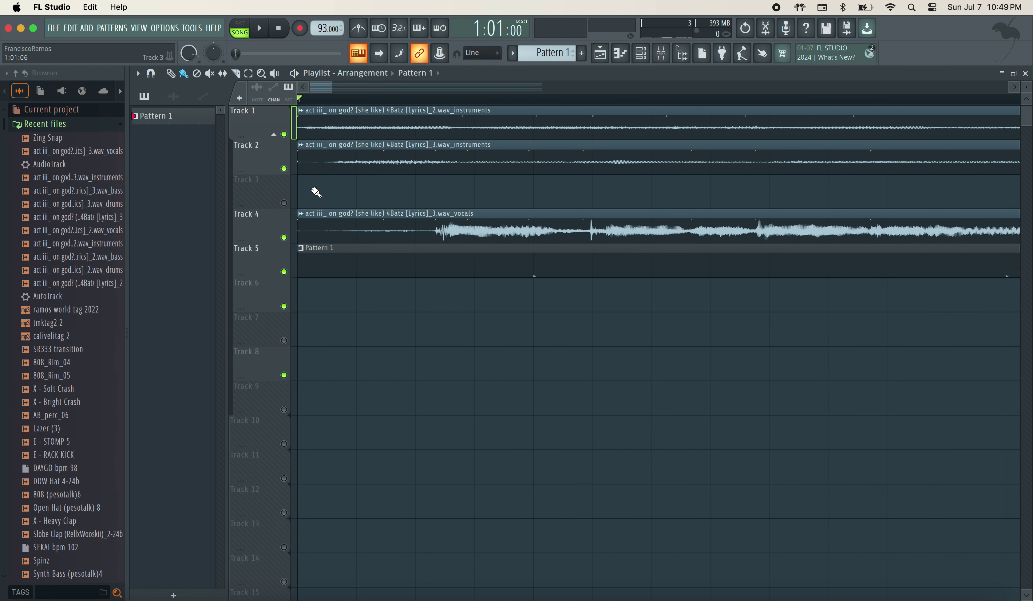
key("space")
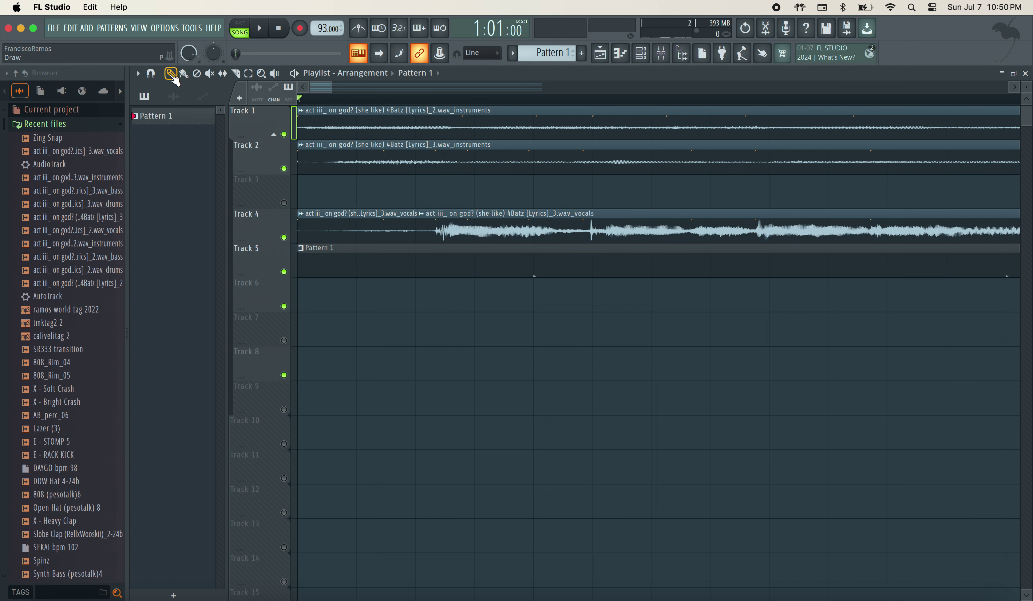
left_click(353, 238)
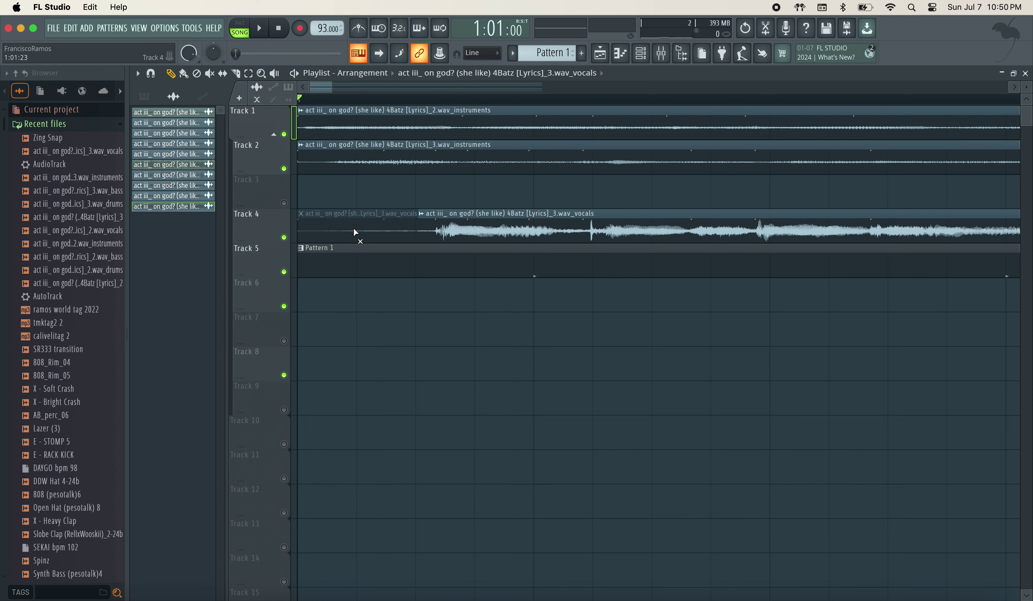
Move the trimmed vocals clip to 1:01:00 on track 4 and audition it against the other stems
left_click_drag(481, 228, 360, 194)
key("space")
key("space")
key("space")
key("space")
left_click_drag(348, 196, 344, 231)
key("space")
key("space")
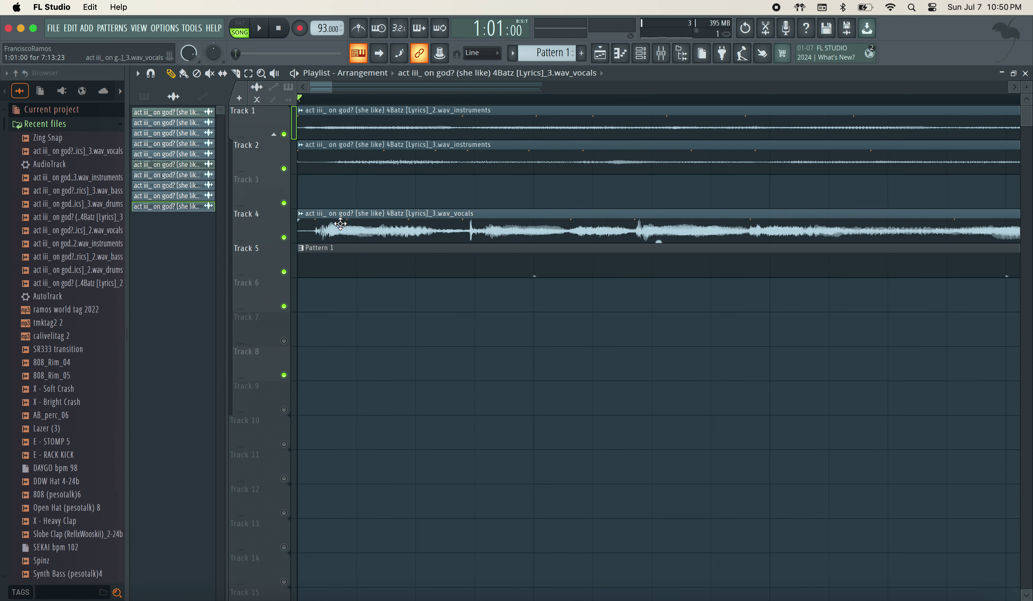
Shift the vocals clip to 1:02:18 and on to 1:03:02, auditioning each placement from the start
key("space")
left_click_drag(347, 225, 448, 222)
key("space")
key("space")
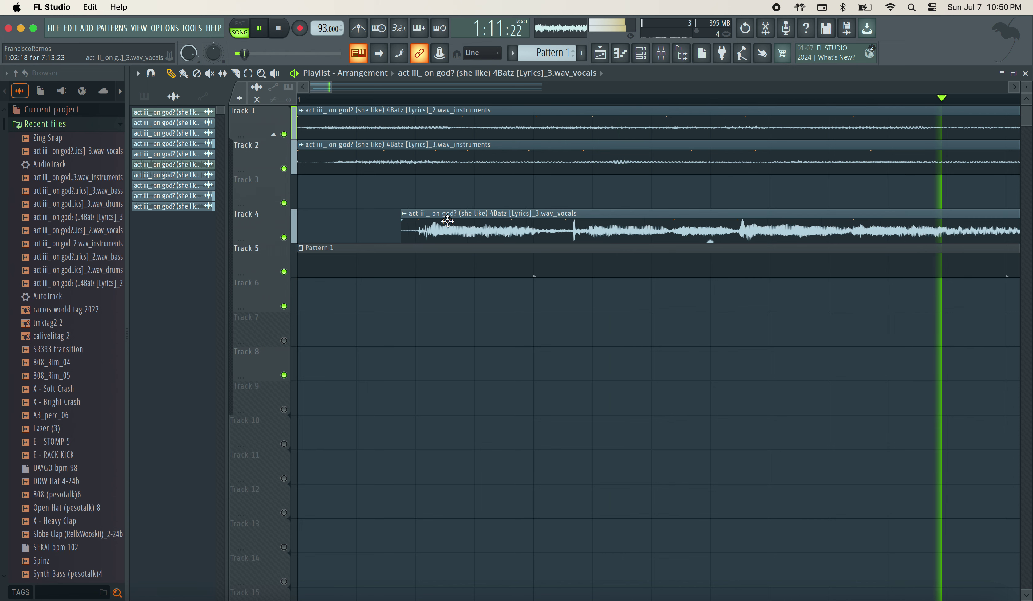
key("space")
key("space")
key("space")
left_click_drag(447, 221, 464, 227)
key("space")
key("space")
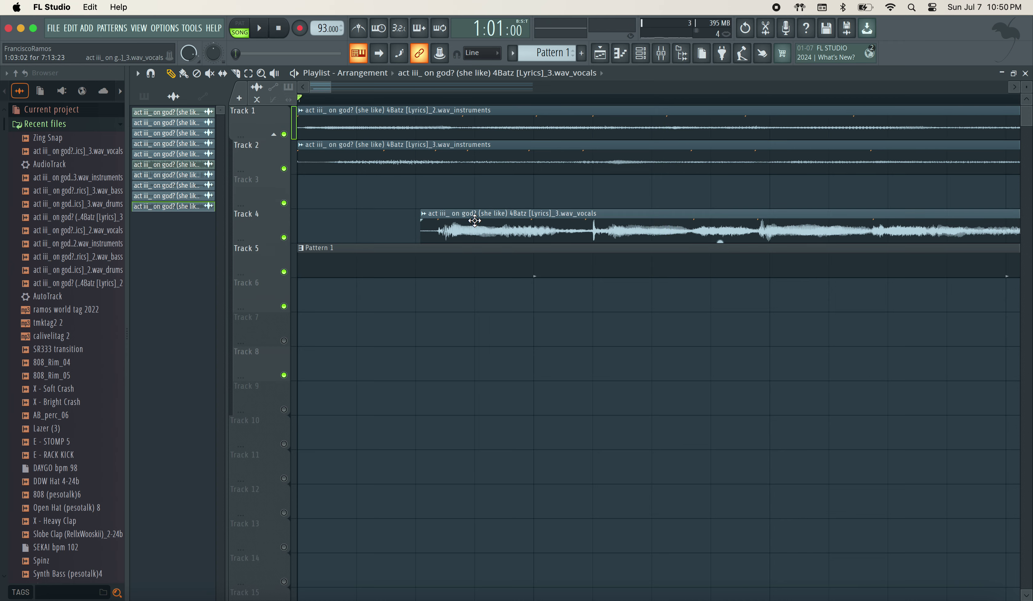
Move the vocals clip slightly earlier within bar 1 and audition it with the instruments and snap pattern
left_click_drag(475, 221, 440, 212)
key("space")
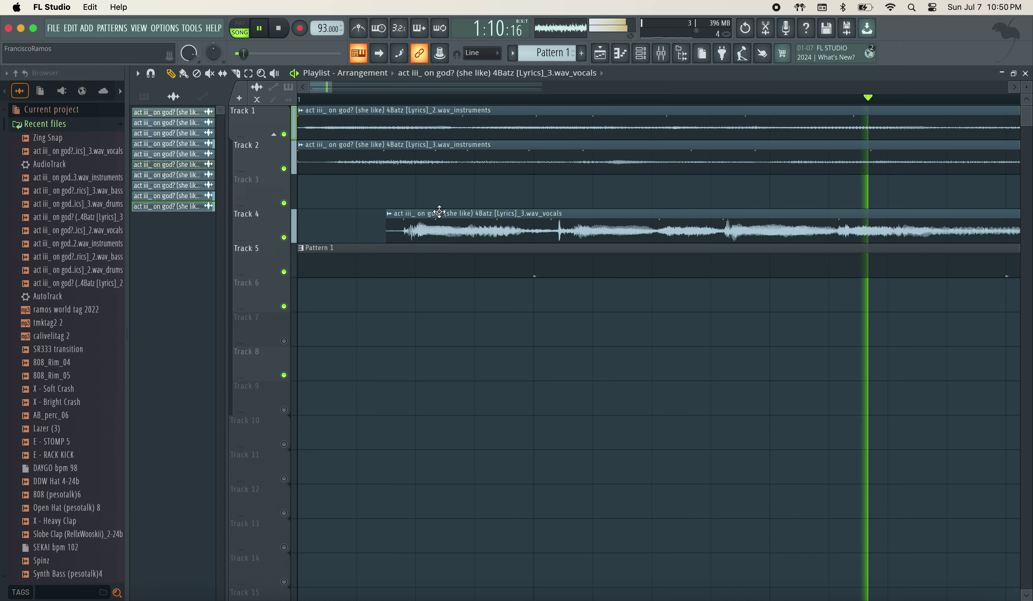
scroll(440, 212, "down", 4)
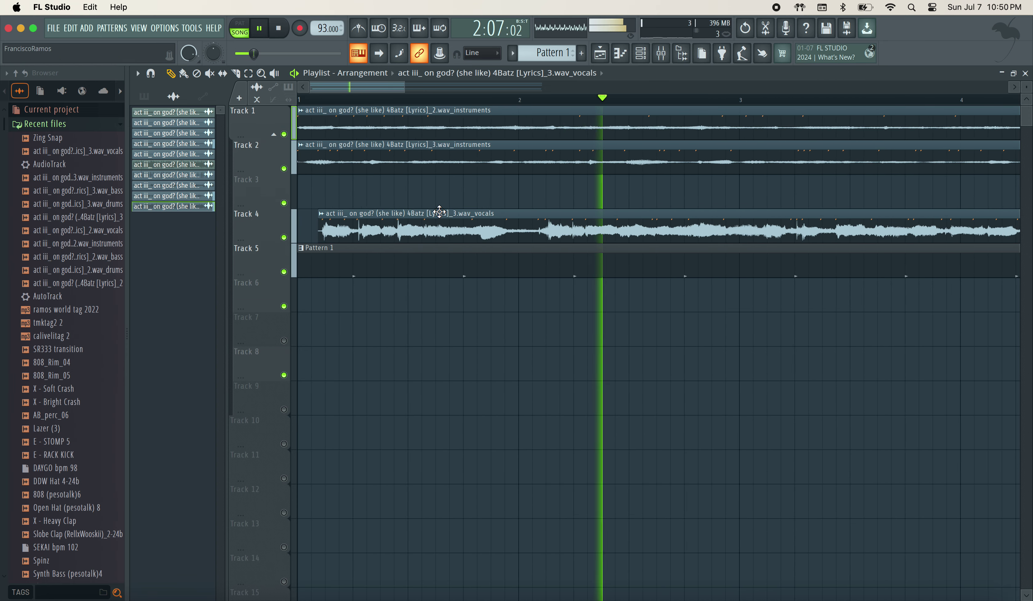
scroll(439, 212, "down", 3)
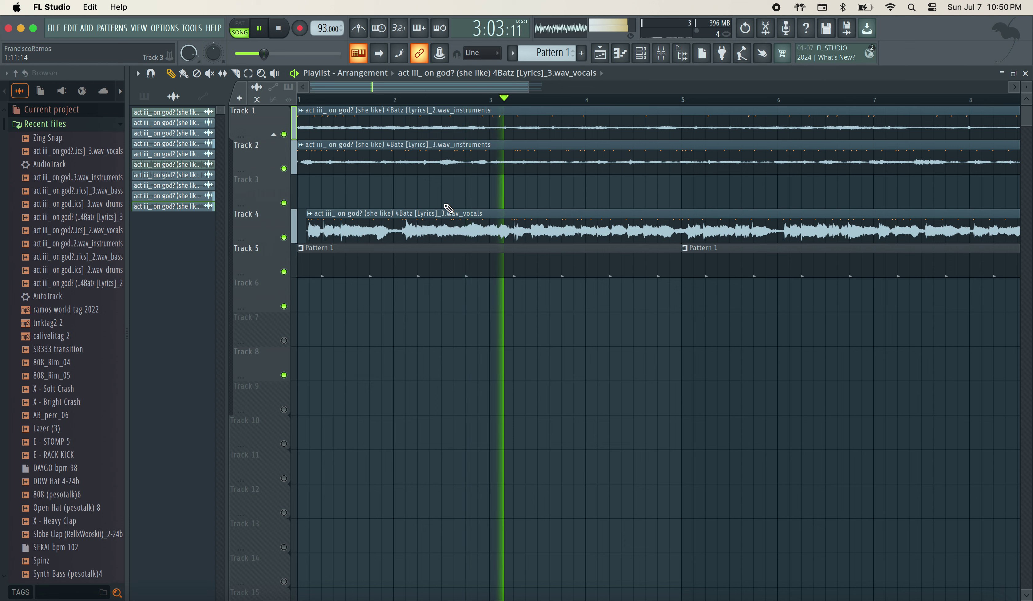
Return the vocals clip to the very start of bar 1 and audition the timing again
key("space")
left_click_drag(393, 222, 336, 217)
key("space")
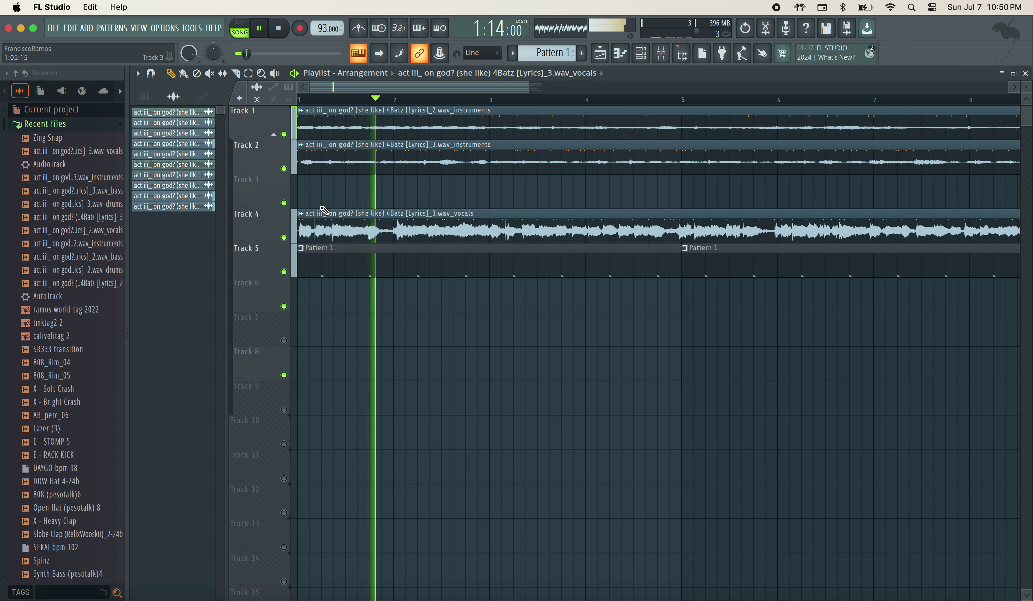
scroll(311, 227, "up", 3)
mouse_move(311, 227)
left_mouse_down()
mouse_move(375, 232)
mouse_move(308, 231)
left_mouse_up()
key("space")
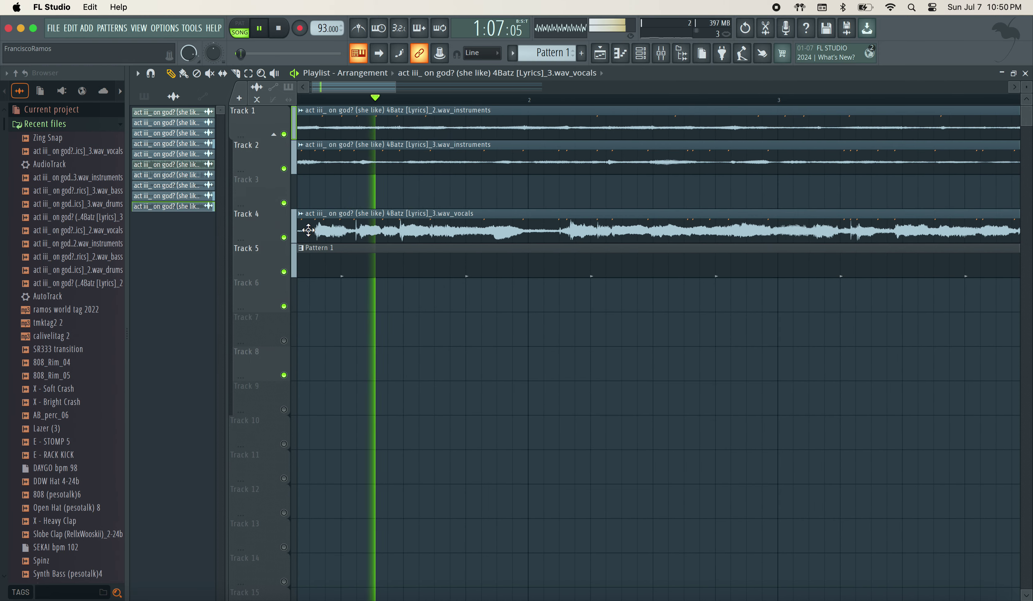
Try the vocals clip at 1:02:12 and at 1:01:10 on track 4, playing the arrangement to check the timing
key("space")
scroll(310, 230, "up", 3)
left_click_drag(299, 233, 334, 237)
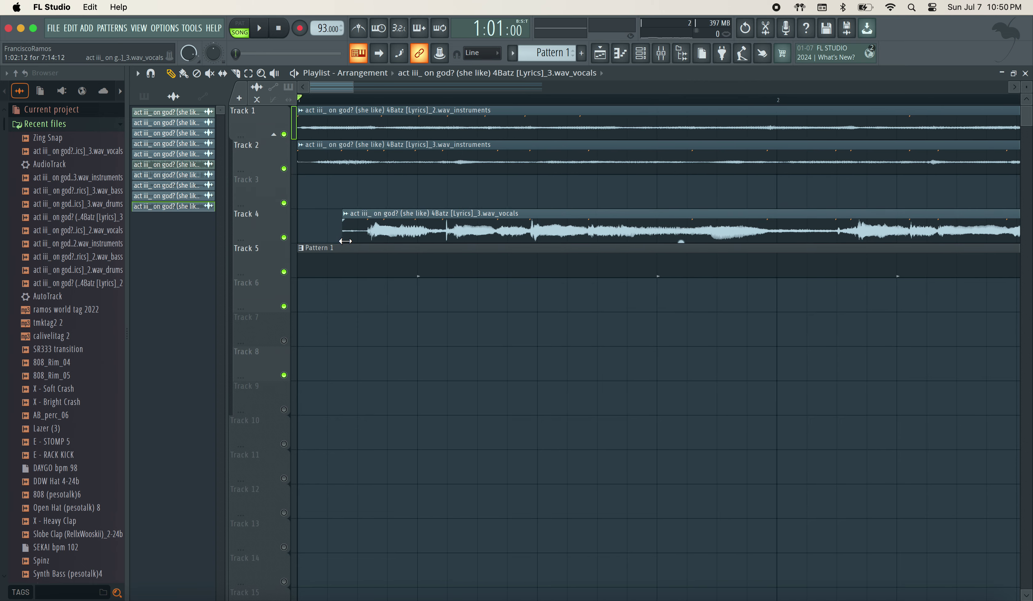
left_click_drag(344, 240, 297, 235)
key("space")
key("space")
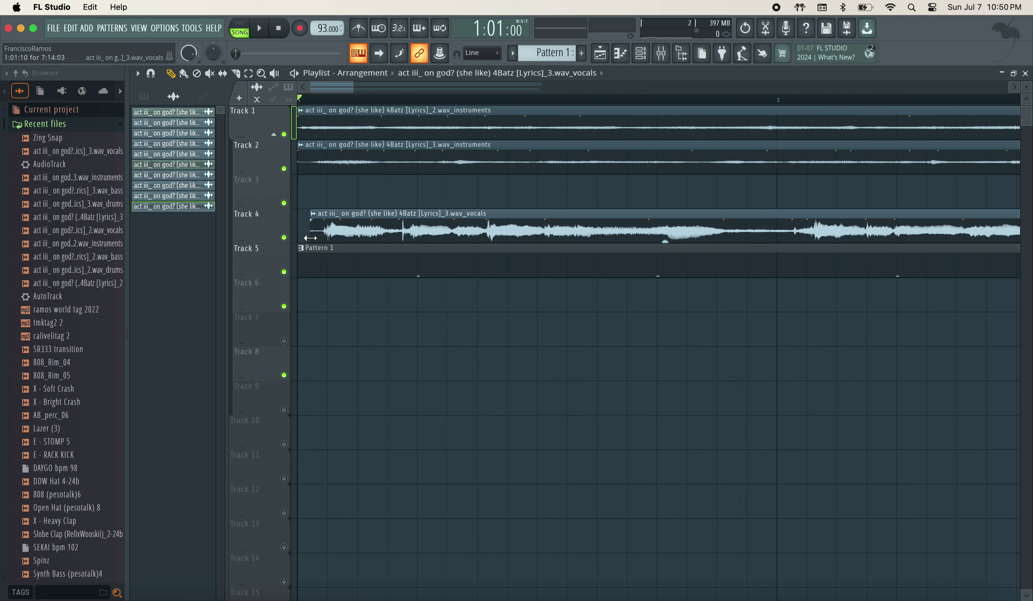
Place the vocals clip at 1:01:00 with its start trimmed slightly and audition it from the beginning
left_click_drag(318, 232, 302, 234)
key("space")
key("space")
key("space")
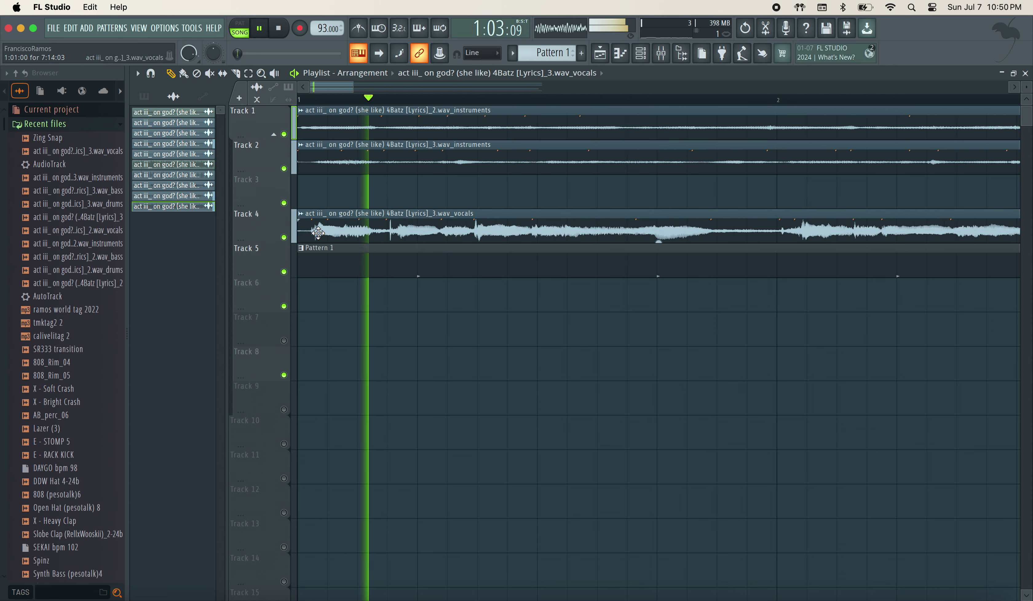
key("space")
key("space")
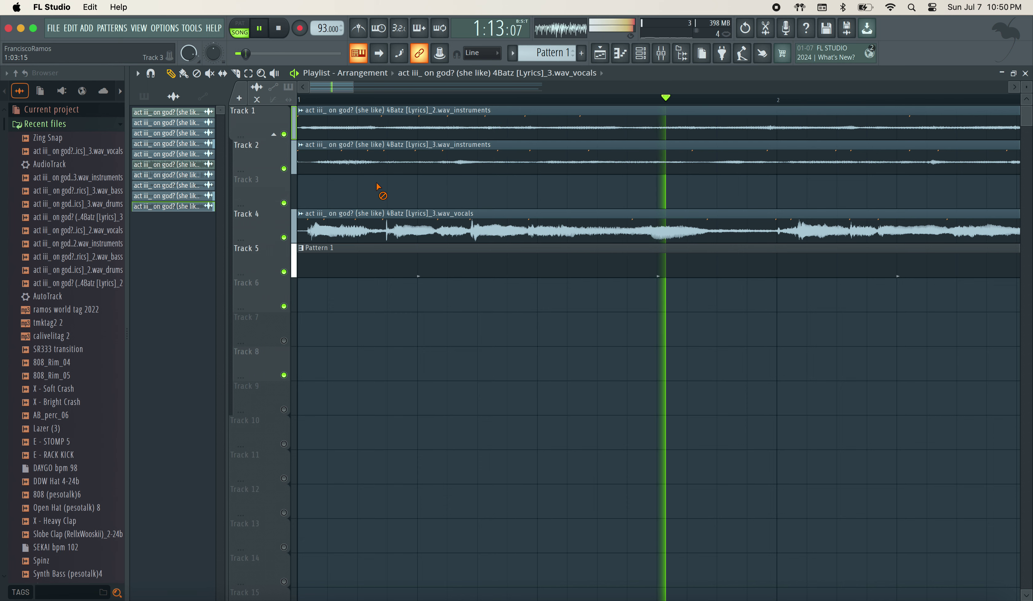
Play the arrangement once more and delete the vocals clip from track 4
scroll(376, 183, "down", 3)
key("space")
key("space")
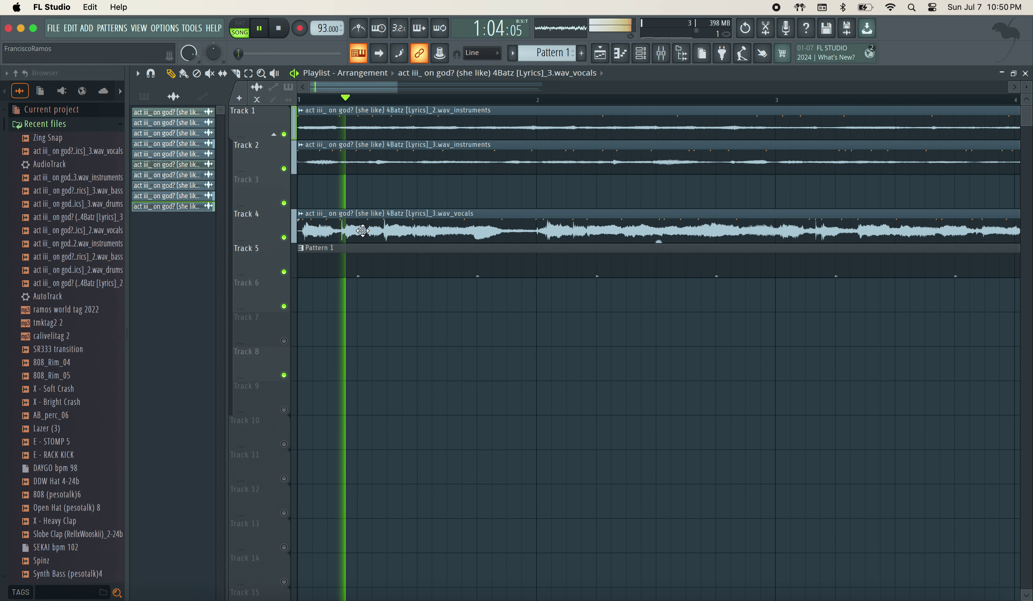
right_click(363, 231)
key("space")
Open the full song in Edison, audition its selected section and select the audio from 28:981 to 38:829
left_click(765, 28)
key("space")
scroll(317, 291, "down", 3)
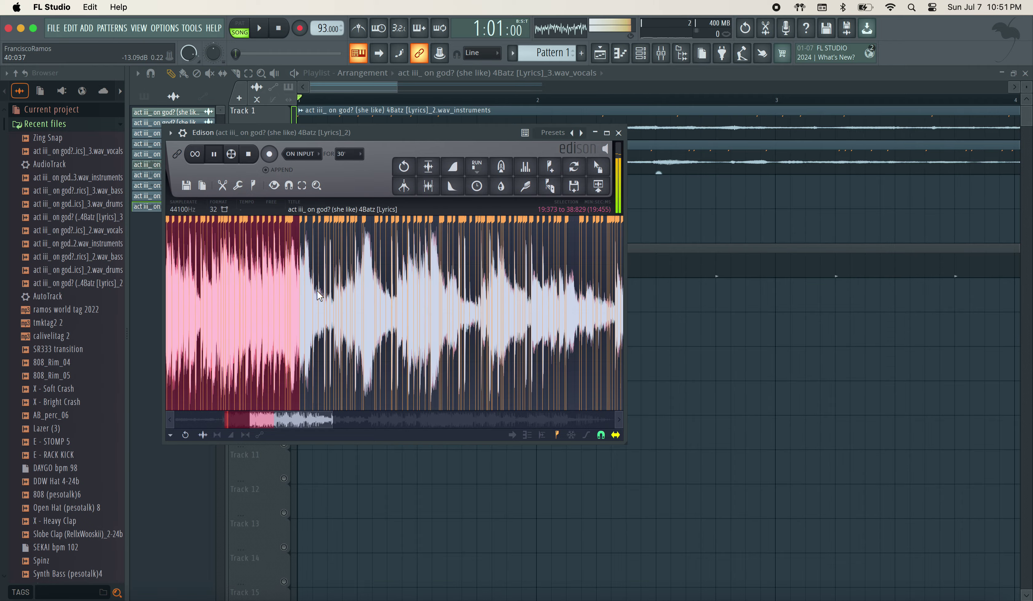
left_click_drag(264, 417, 207, 404)
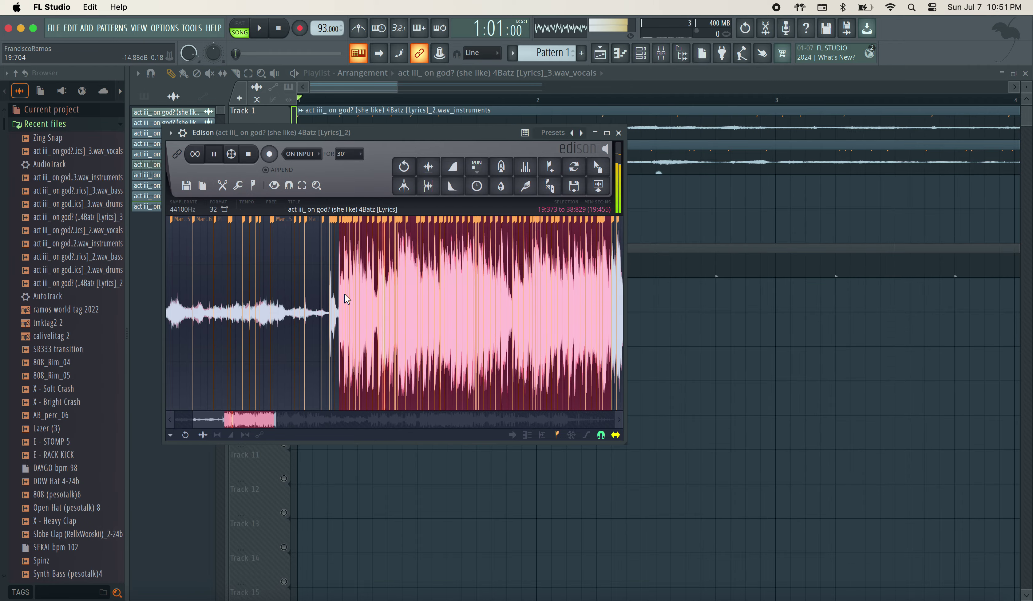
scroll(346, 298, "up", 3)
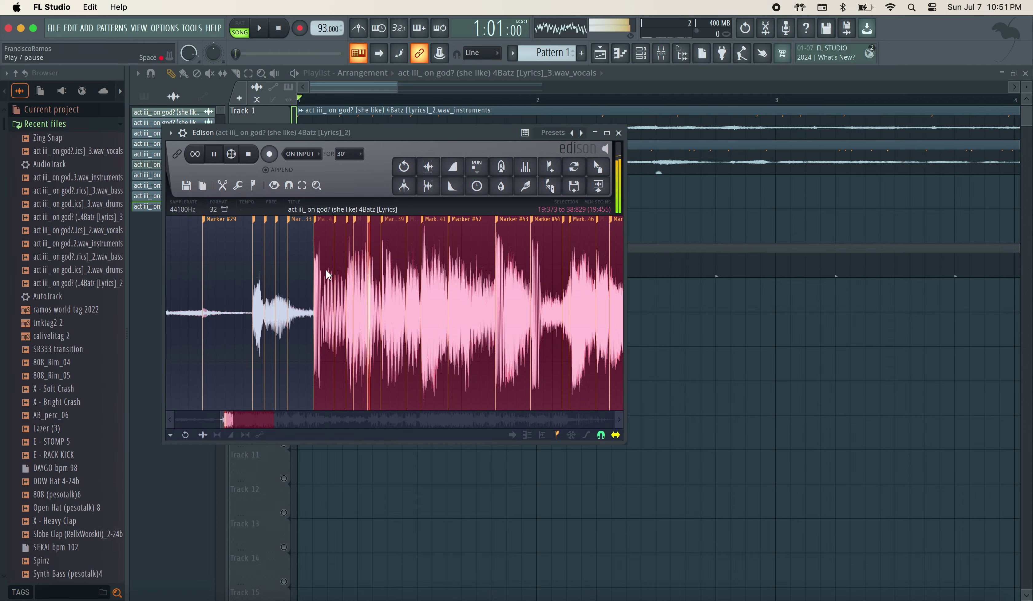
scroll(326, 270, "up", 2)
scroll(327, 271, "up", 1)
scroll(326, 270, "down", 4)
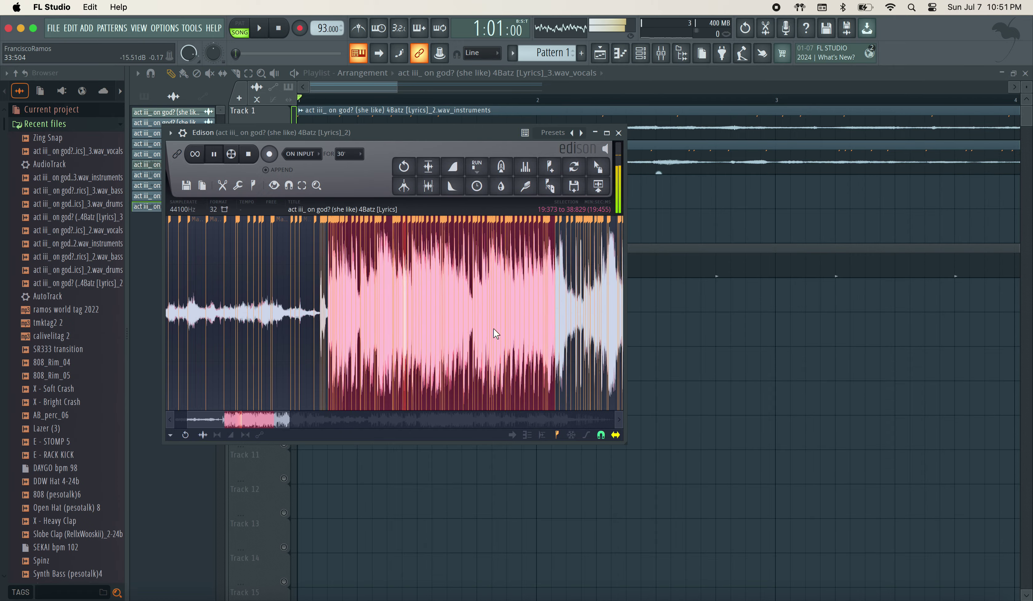
scroll(496, 333, "up", 2)
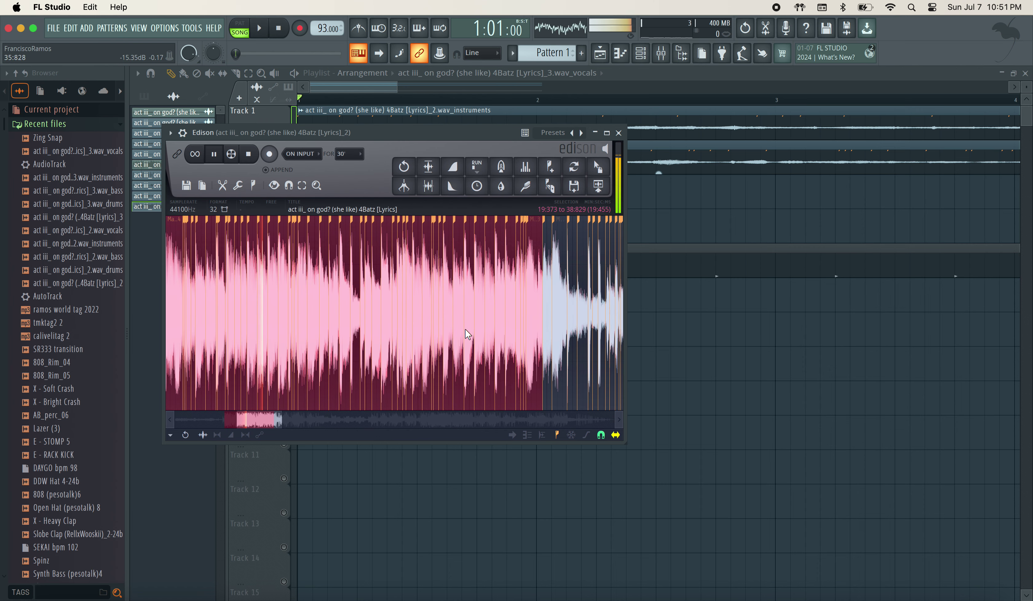
scroll(345, 313, "up", 1)
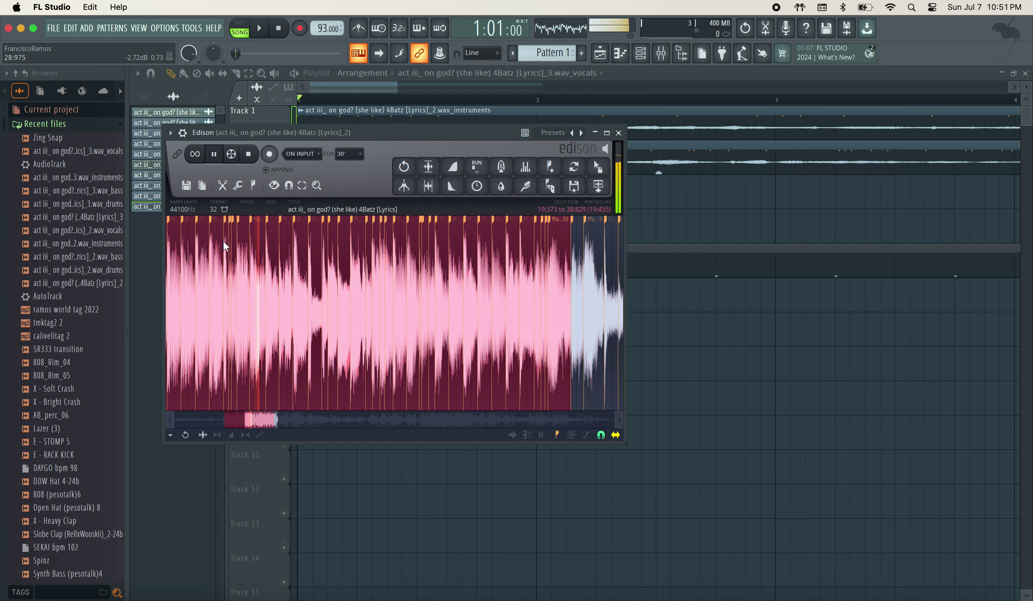
left_click_drag(224, 244, 566, 231)
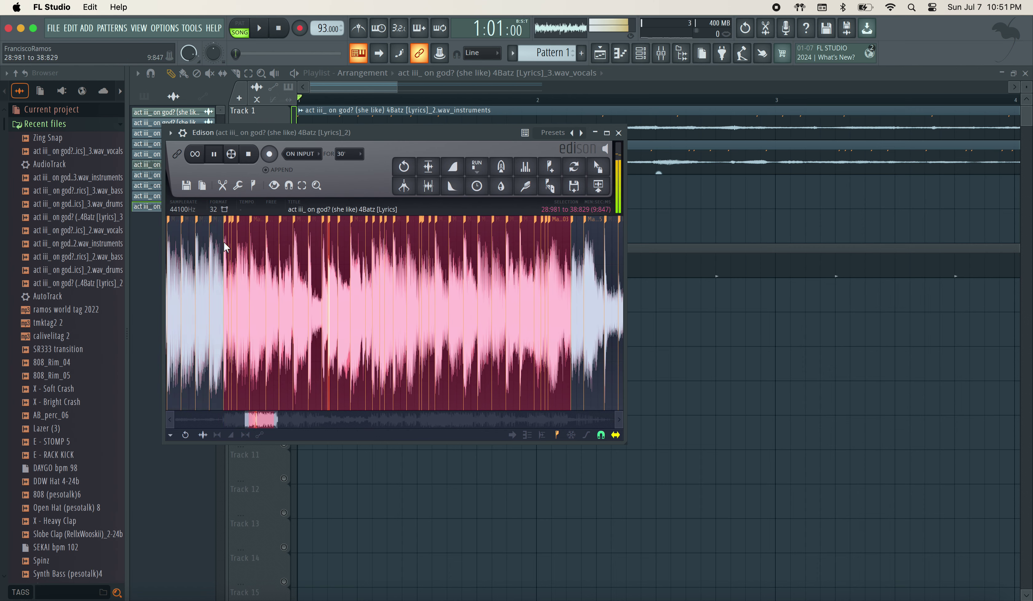
Send the Edison selection to track 3 of the playlist as an audio clip and close Edison
left_click(598, 186)
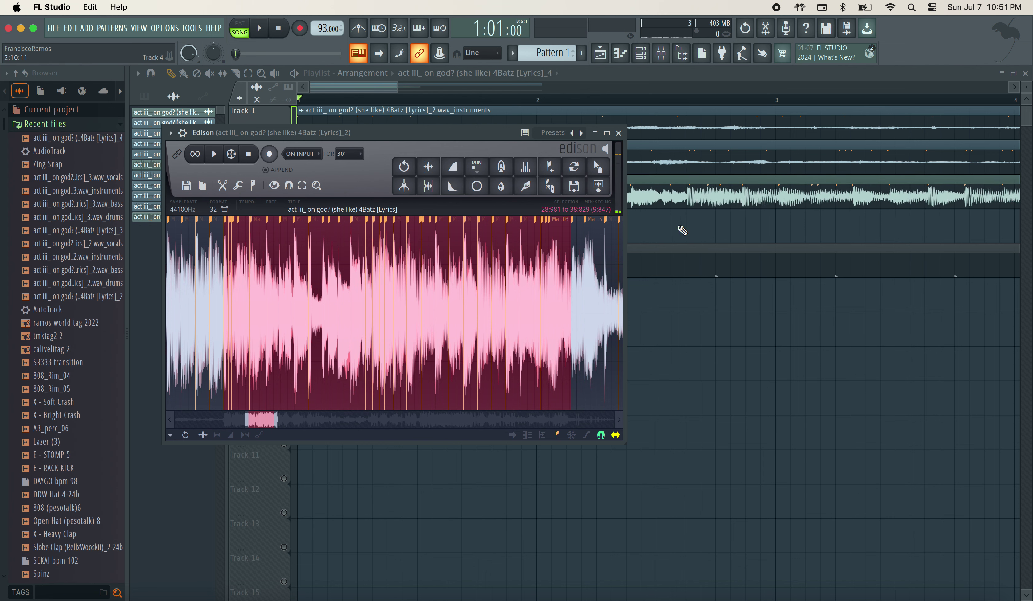
left_click(618, 132)
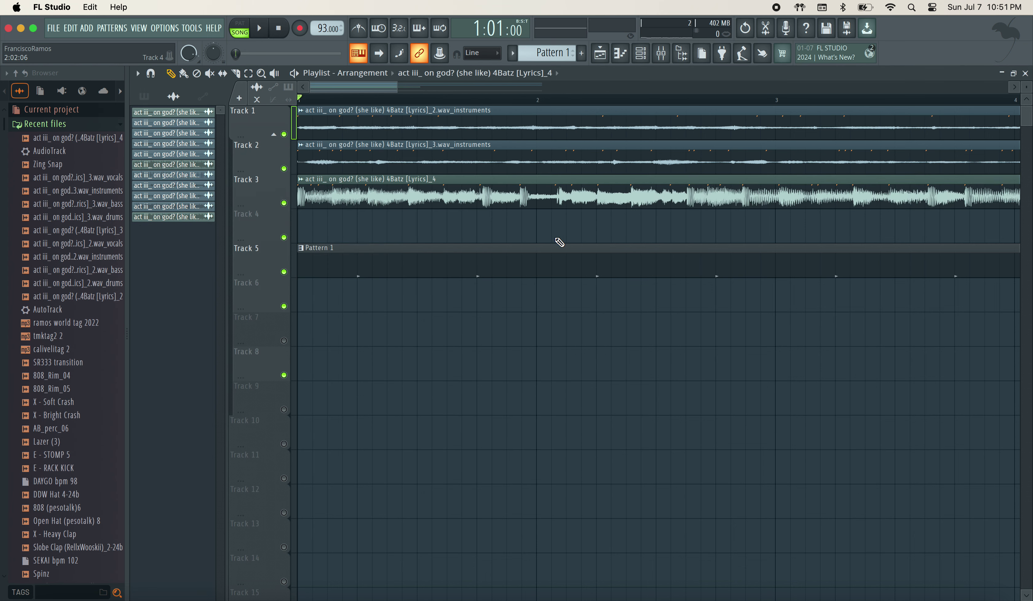
scroll(472, 370, "down", 3)
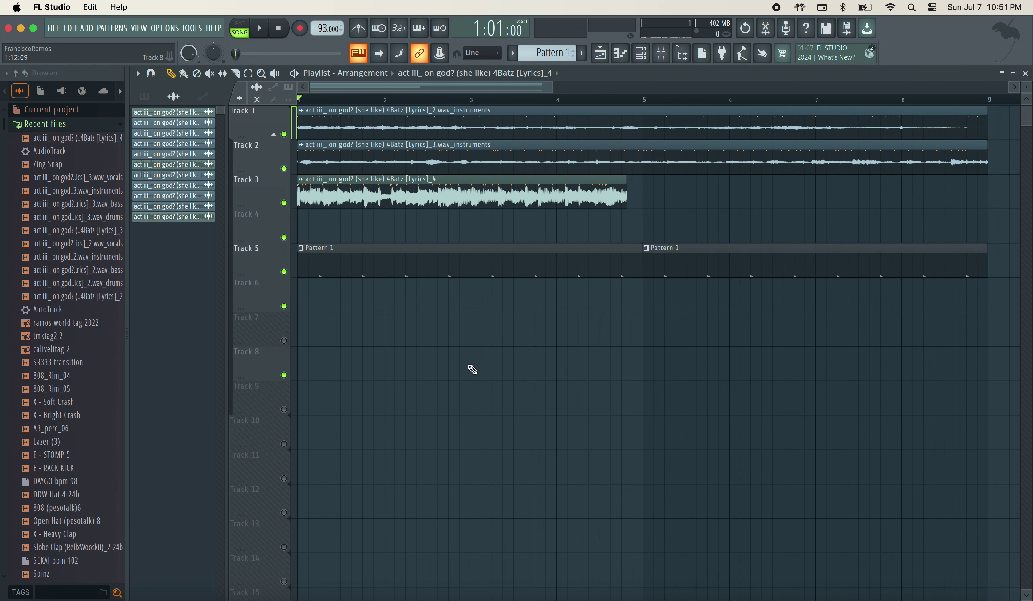
Stretch the new song clip to four bars through its settings and move it to bar 5 on track 3
double_click(502, 196)
left_click_drag(373, 166, 372, 163)
left_click_drag(460, 121, 459, 112)
left_click(472, 101)
left_click_drag(433, 190, 778, 190)
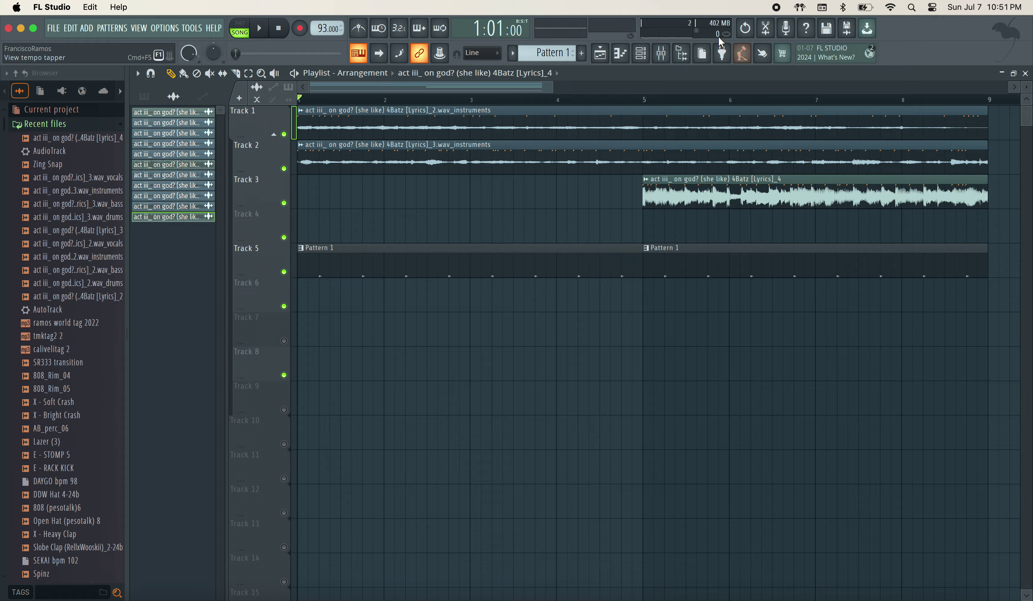
Reopen Edison, play the song and select the preceding section from 19:373 to 28:981
left_click(765, 28)
key("space")
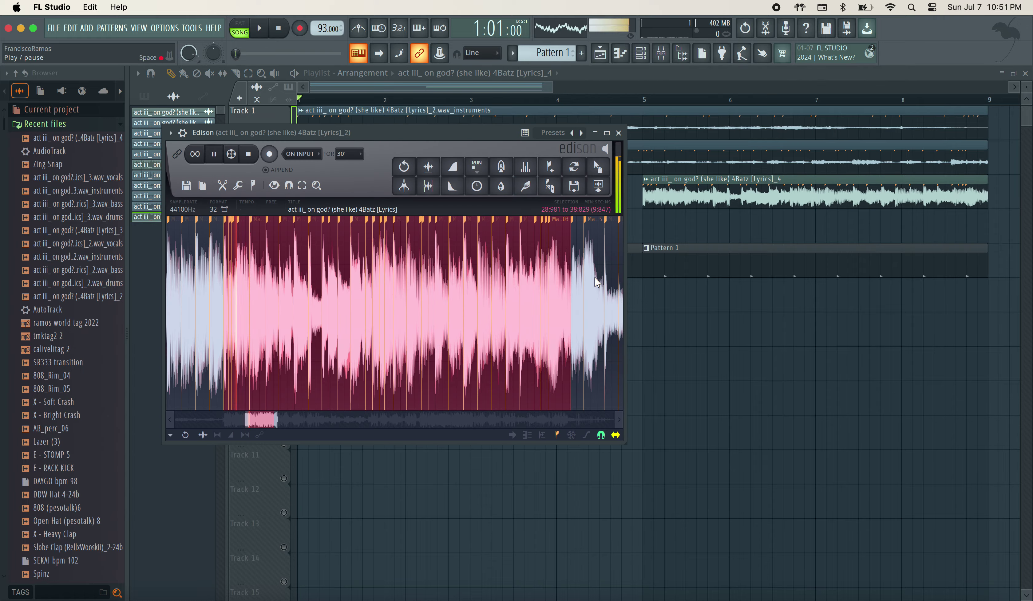
scroll(312, 360, "down", 5)
scroll(281, 346, "up", 3)
key("space")
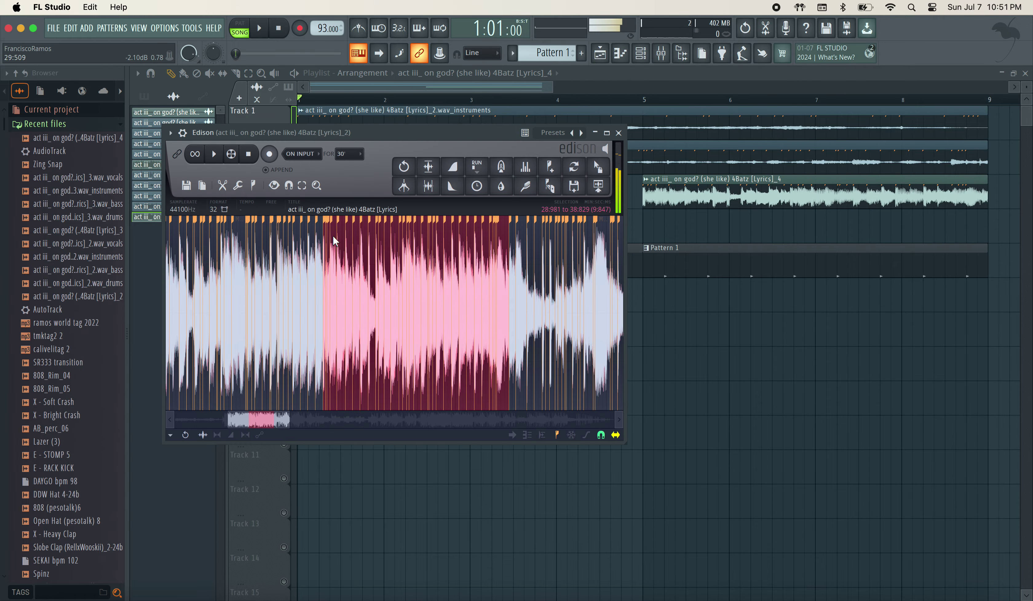
scroll(316, 244, "up", 3)
left_click_drag(304, 228, 239, 250)
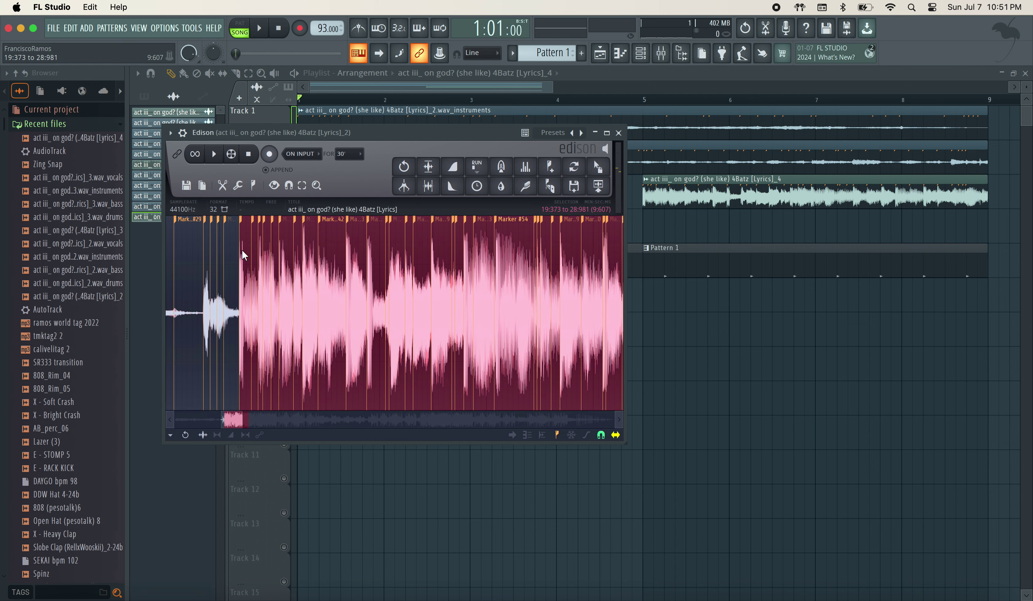
Stop playback, send the selected Edison section to the start of playlist track 3 as an audio clip, and close Edison
key("space")
left_click(598, 166)
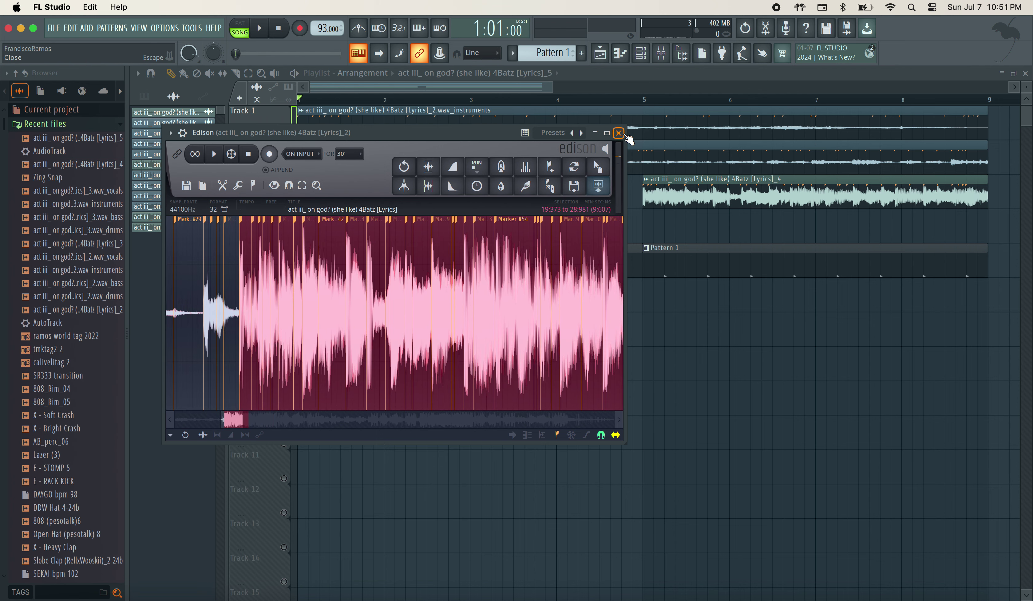
left_click(619, 132)
Stretch the new song clip to four bars, set its stretch mode to e3 generic, and route it to mixer Insert 2
double_click(457, 201)
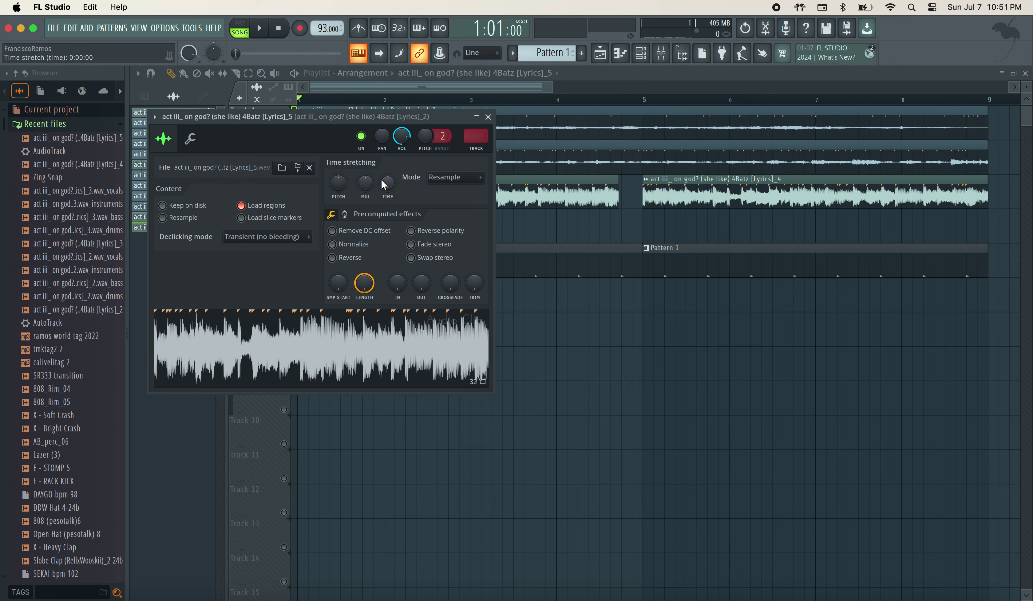
left_click_drag(387, 183, 388, 167)
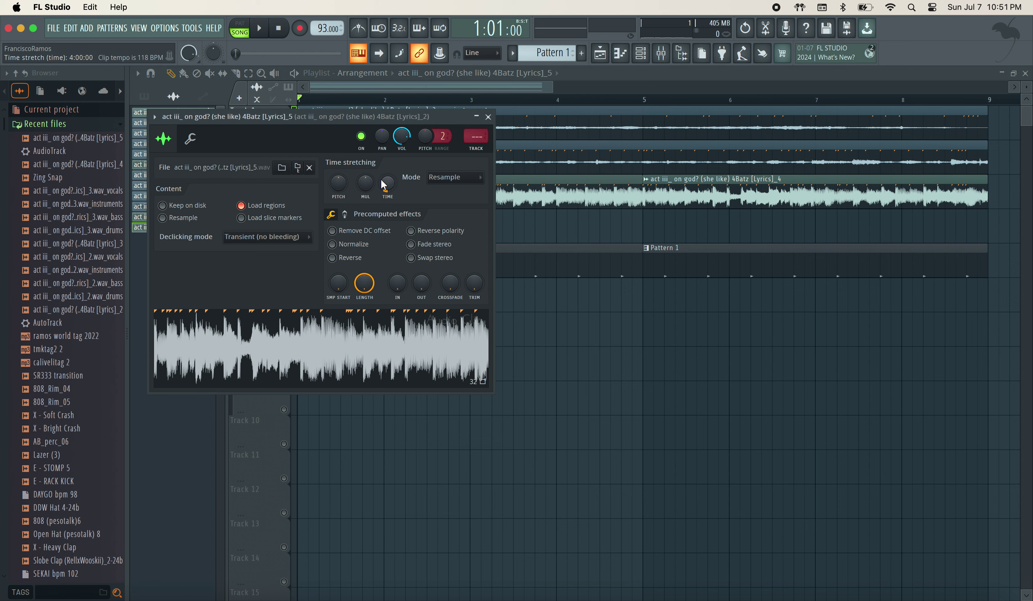
left_click(460, 176)
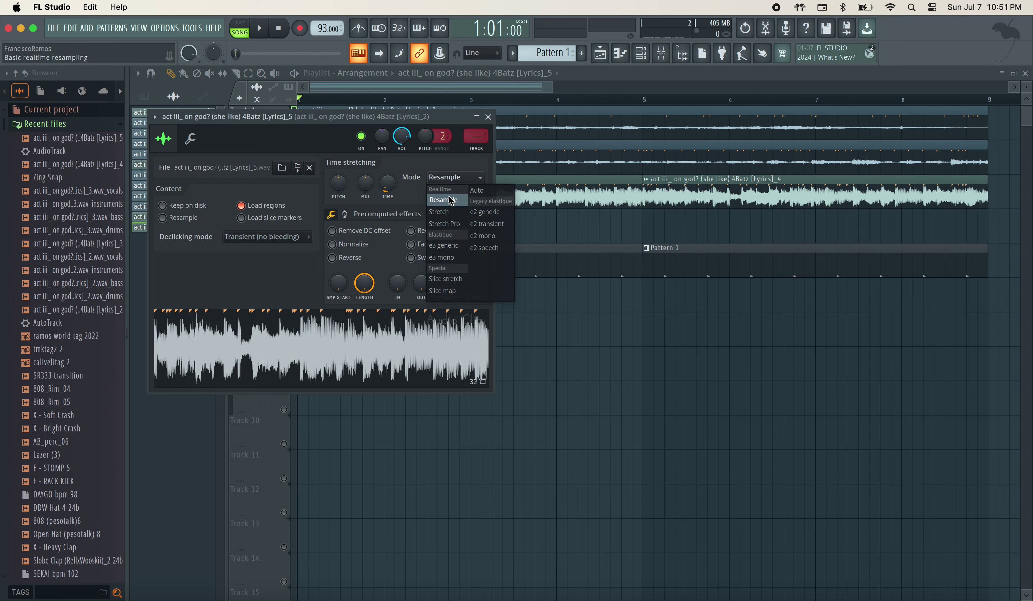
left_click(445, 245)
left_click_drag(491, 150, 491, 145)
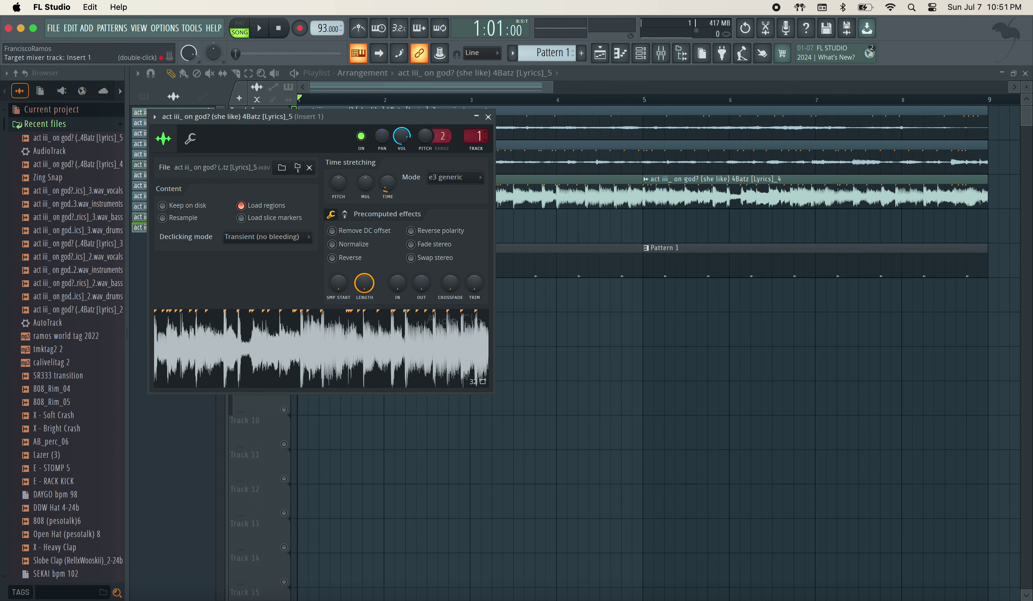
double_click(476, 136)
scroll(498, 123, "down", 1)
left_click(601, 55)
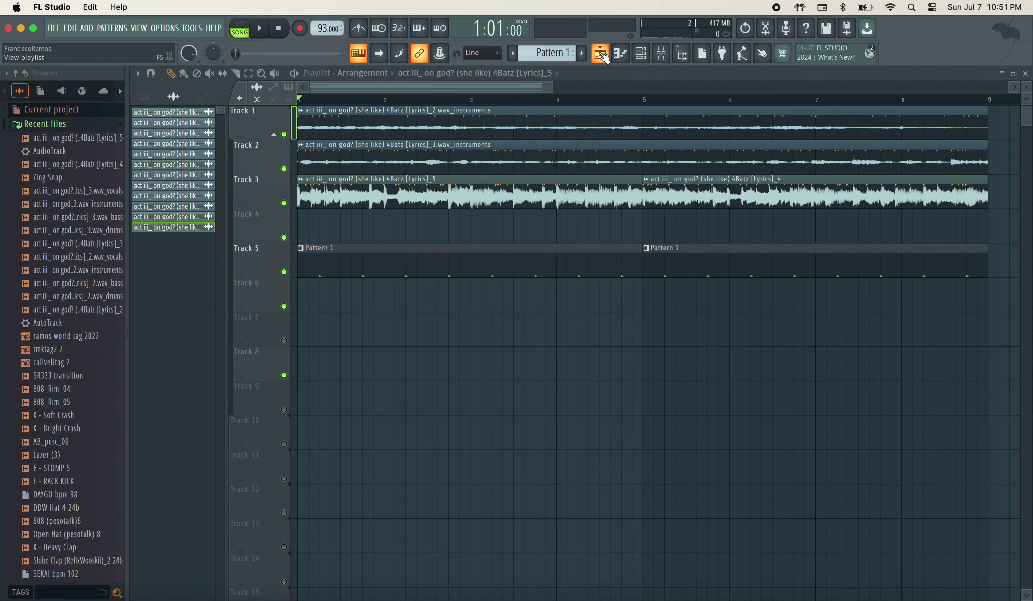
Set the stretch mode of the song clip at bar 5 to e3 generic and close the open channel settings
double_click(600, 198)
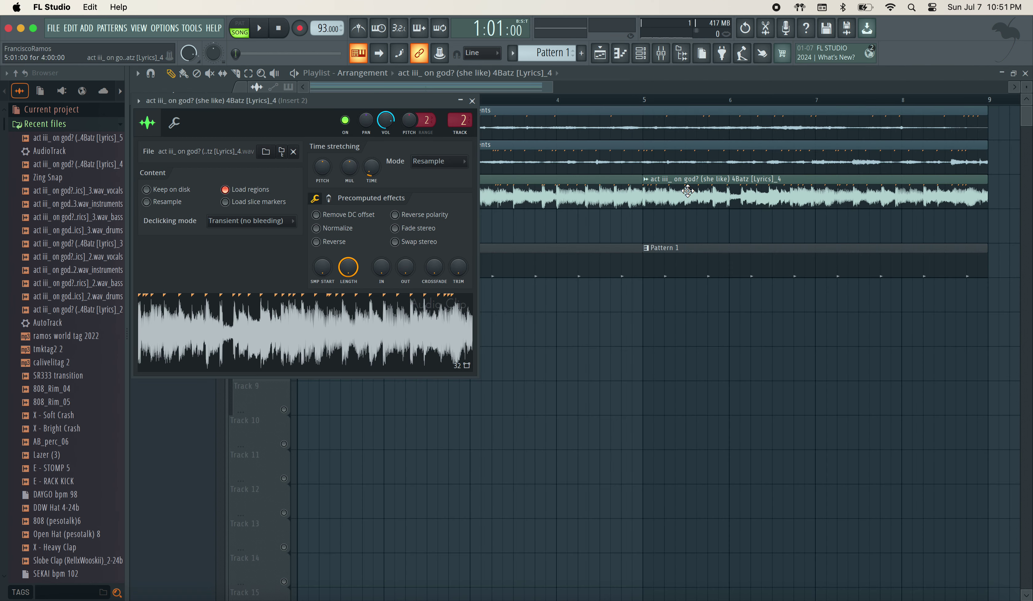
left_click(465, 167)
left_click(430, 230)
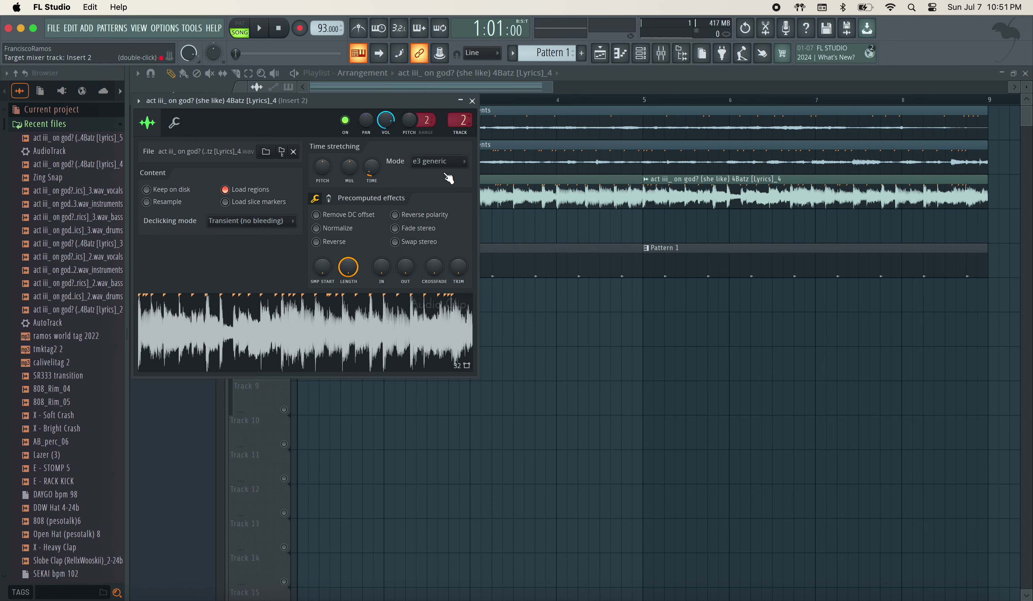
left_click(488, 117)
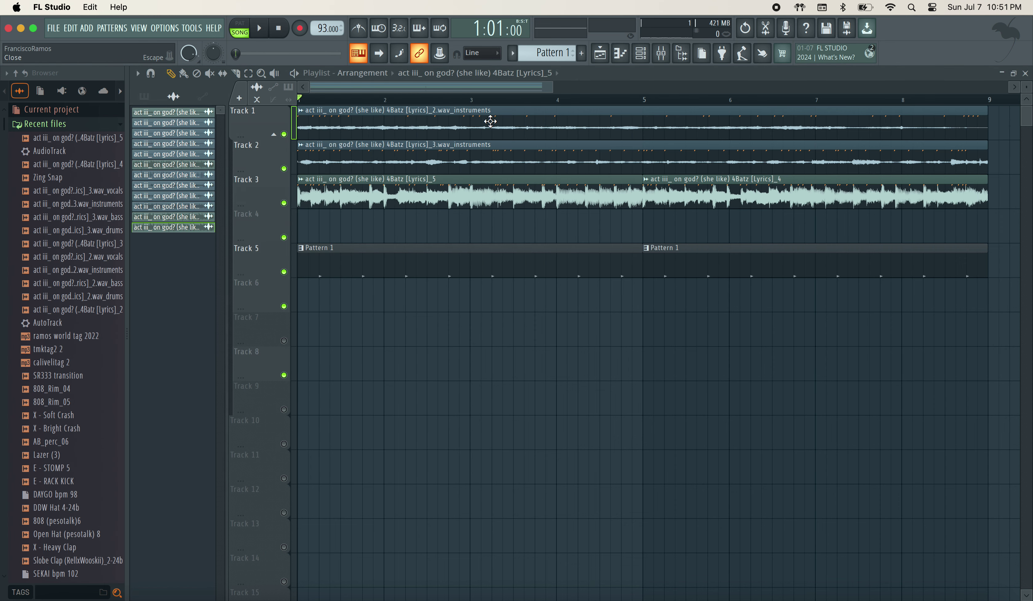
left_click(304, 186)
left_click(432, 261)
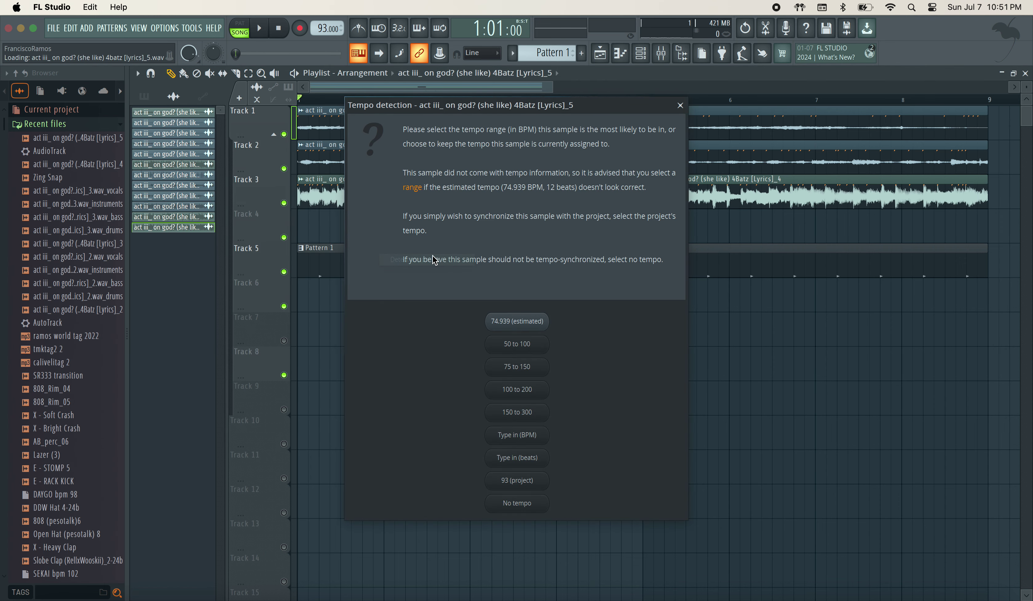
left_click(680, 105)
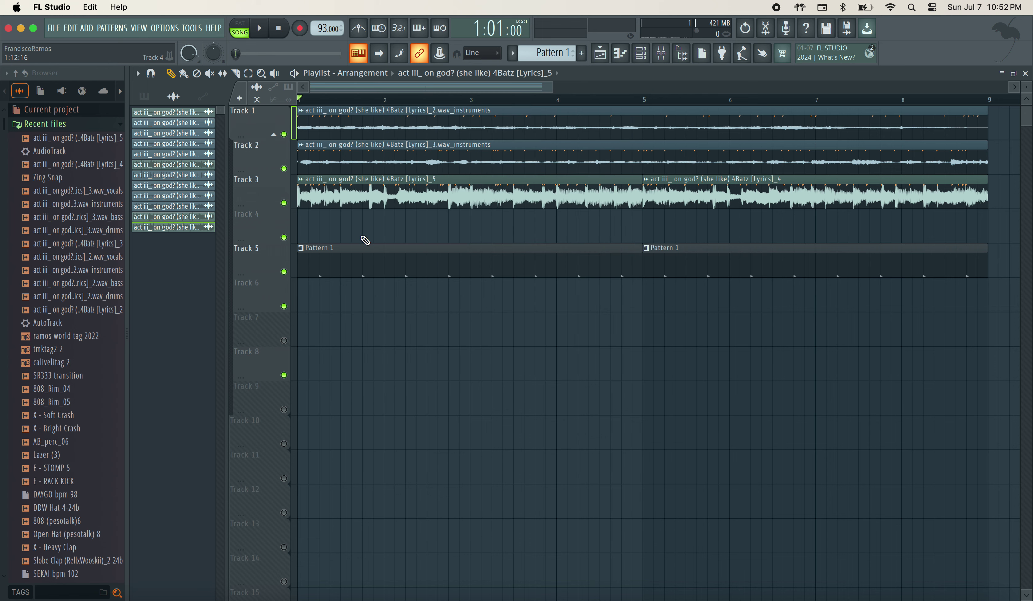
Extract the drums, bass, instruments and vocals stems from the first song clip on track 3, and unmute that track
left_click(307, 188)
left_click(451, 250)
left_click(586, 367)
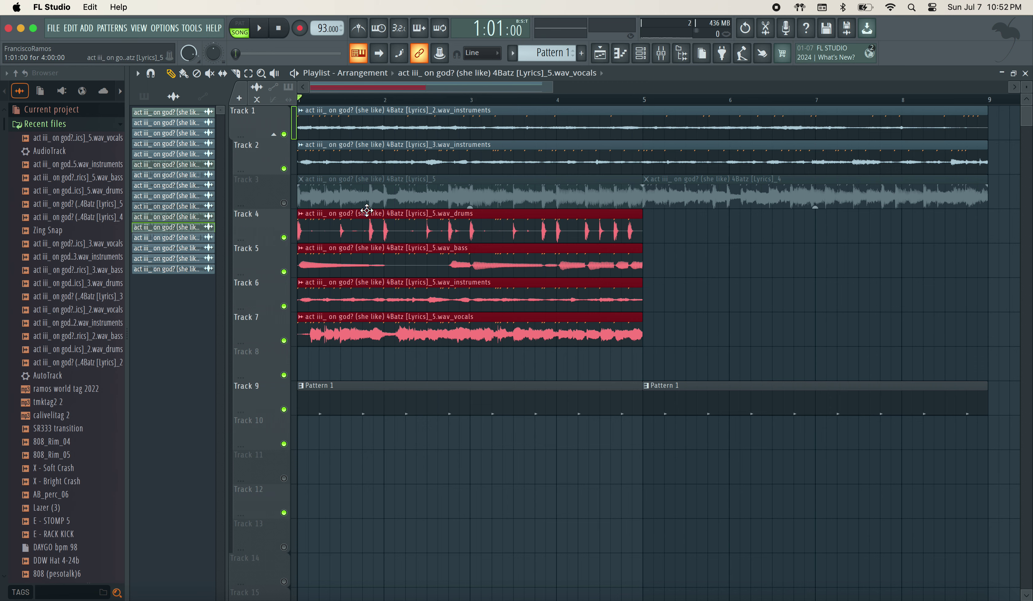
left_click(284, 204)
left_click(647, 179)
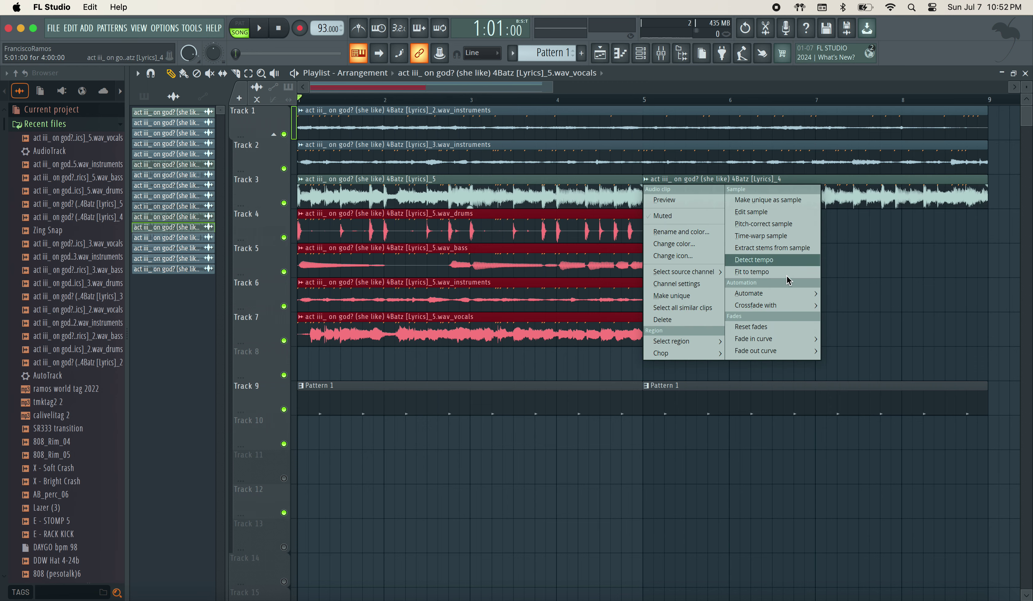
left_click(786, 276)
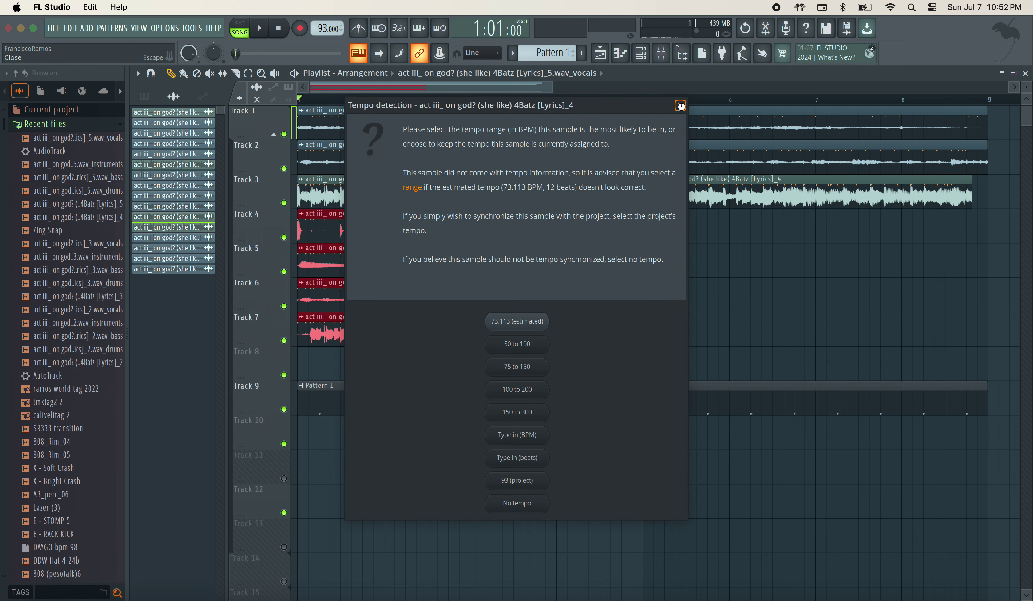
left_click(680, 106)
Extract the drums, bass, instruments and vocals stems from the song clip at bar 5 on track 3
left_click(647, 180)
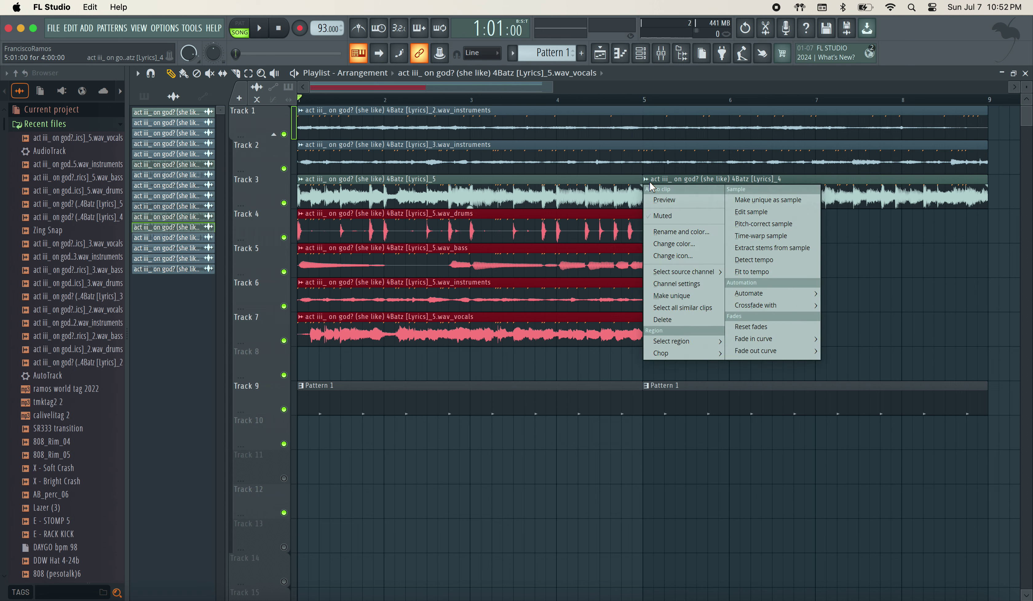
left_click(772, 253)
left_click(594, 366)
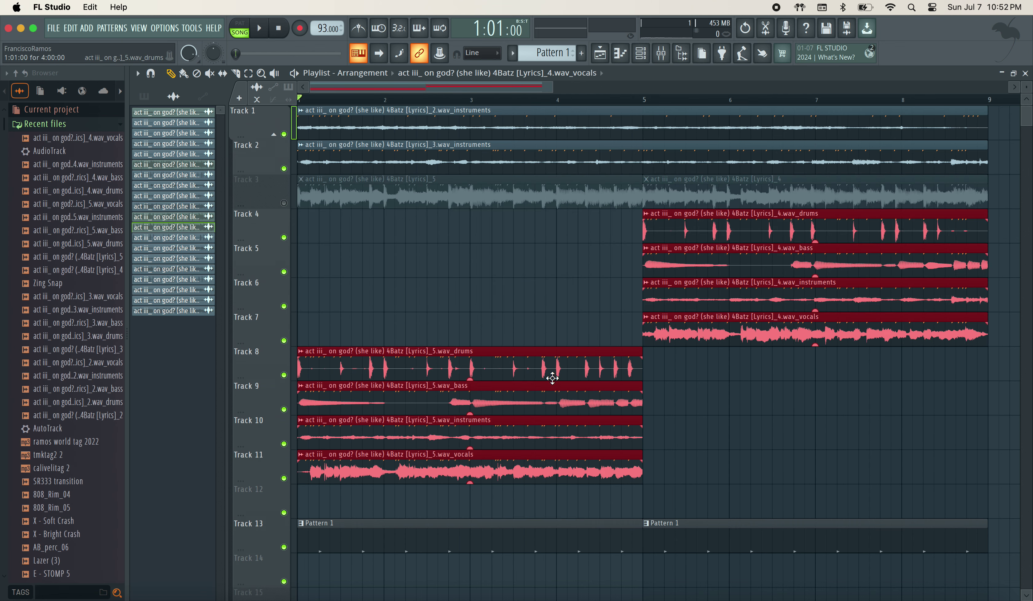
Delete the newly extracted drums and bass stems of both song sections from the playlist
right_click(551, 364)
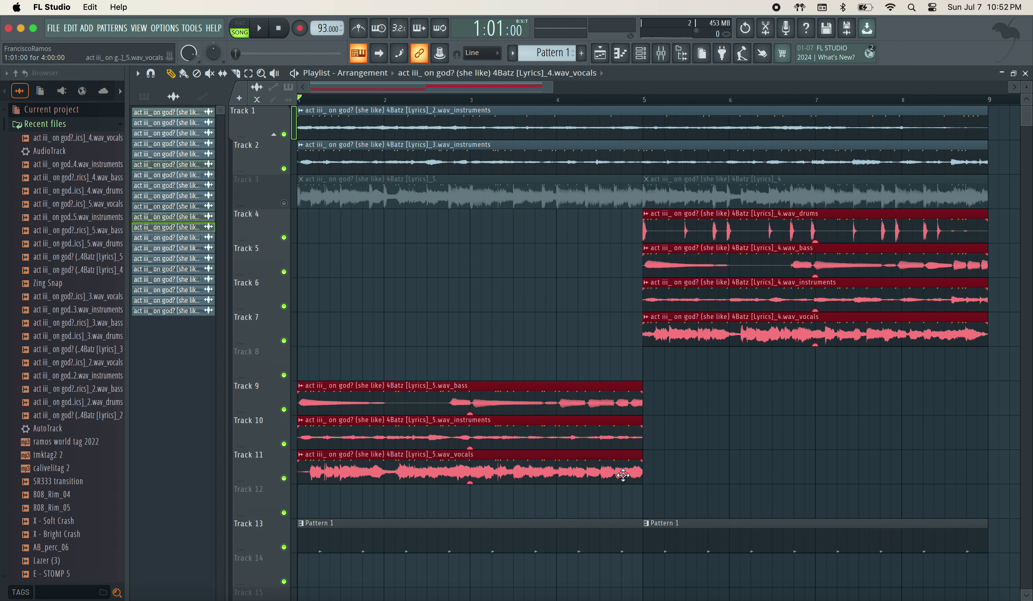
right_click(558, 389)
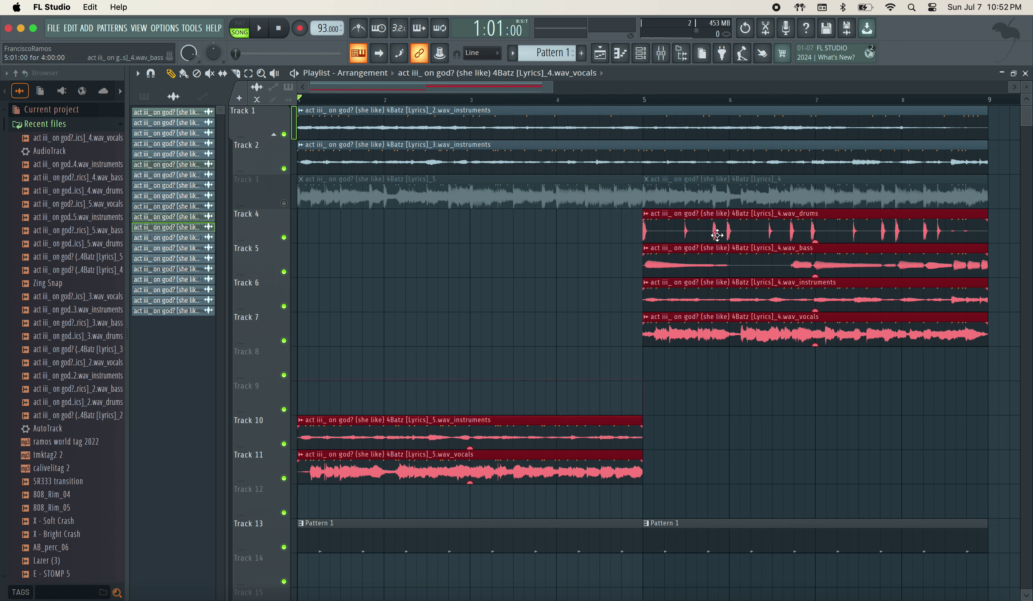
right_click(693, 254)
right_click(692, 230)
Line up the new instruments stems on track 4 and vocals stems on track 5, and delete the two full-song clips from track 3
left_click_drag(623, 520, 599, 382)
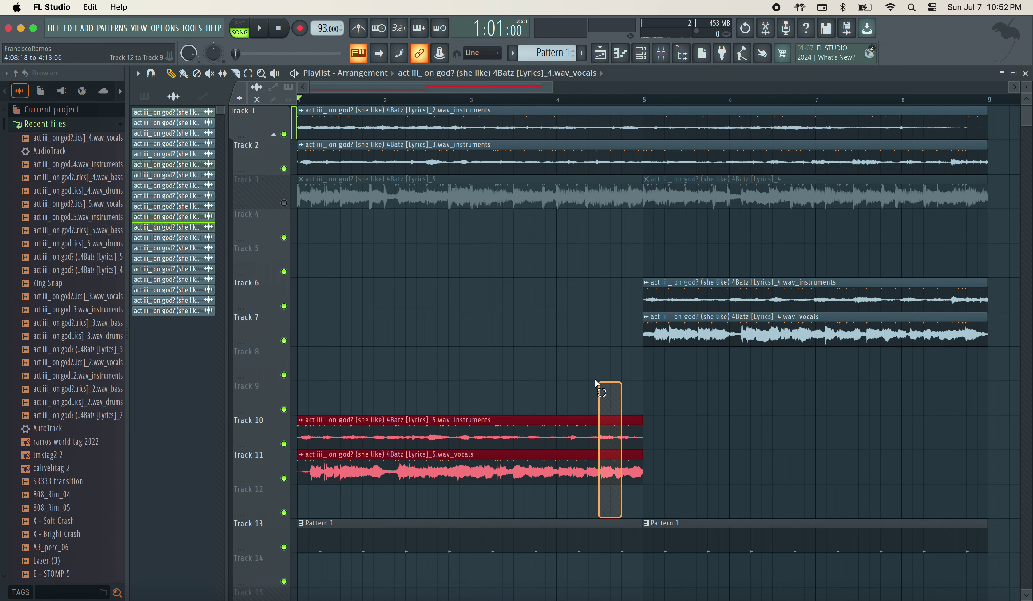
left_click_drag(454, 446, 444, 294)
left_click_drag(677, 259, 512, 374)
left_click_drag(358, 241, 359, 190)
right_click(586, 190)
right_click(687, 195)
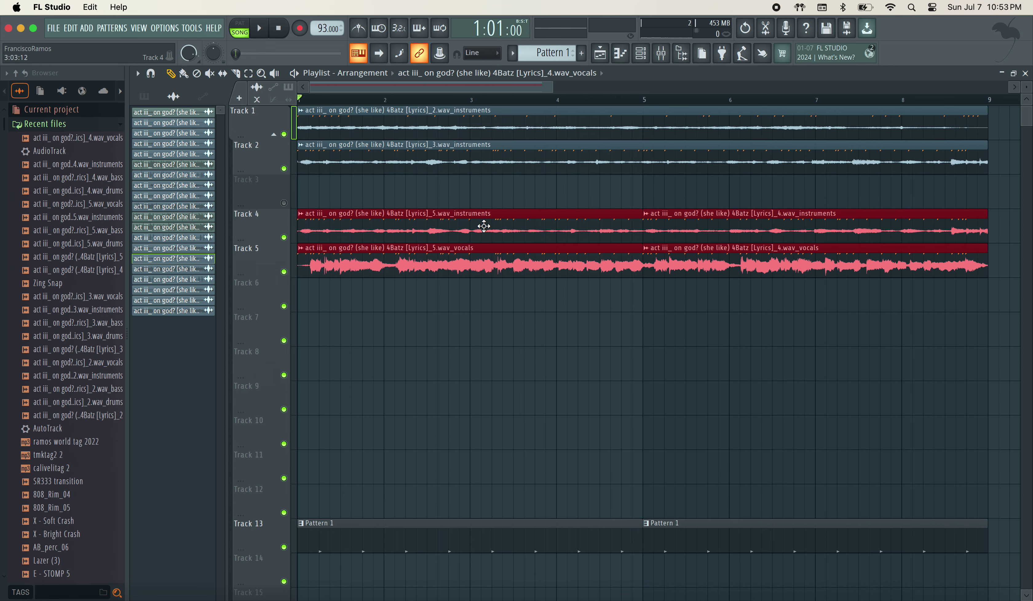
Set the time stretch of both instruments stems on track 4 to four bars in their channel settings
double_click(484, 225)
left_click_drag(435, 231, 436, 218)
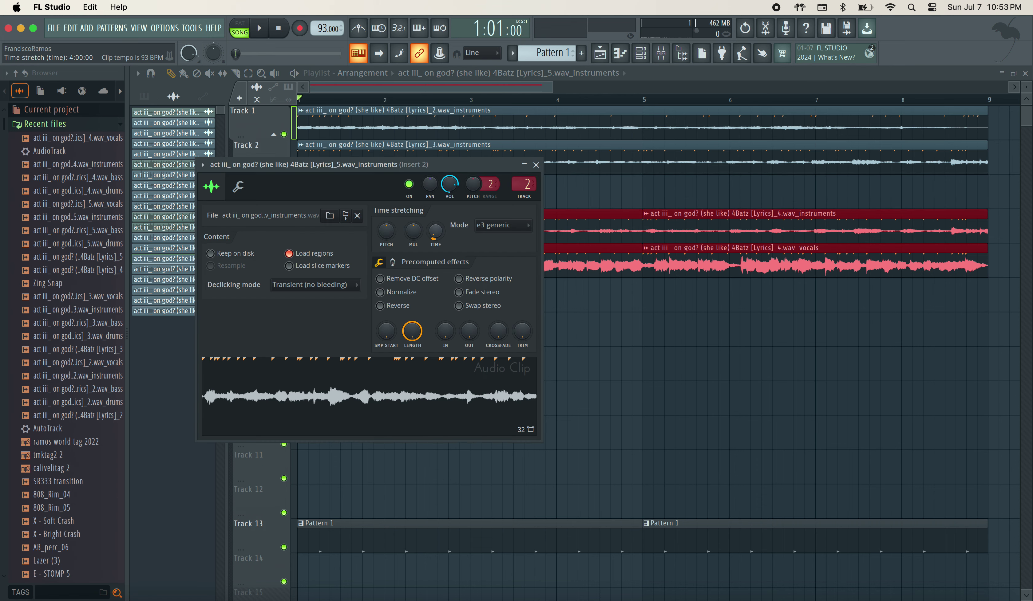
double_click(693, 223)
left_click_drag(373, 161, 374, 161)
Set the time stretch of both vocals stems on track 5 to four bars and close the channel settings
double_click(509, 248)
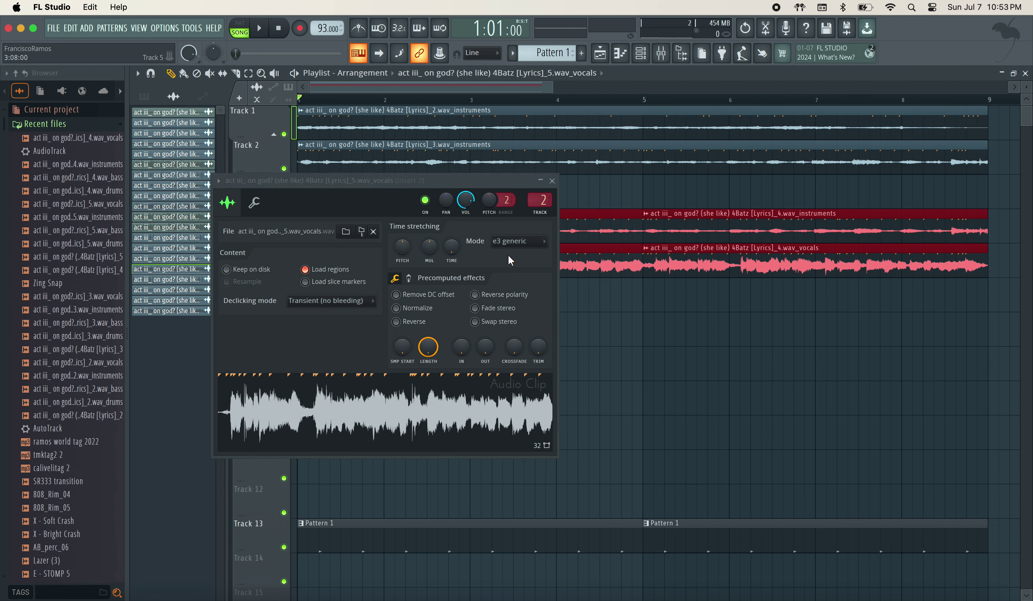
left_click_drag(452, 247, 452, 252)
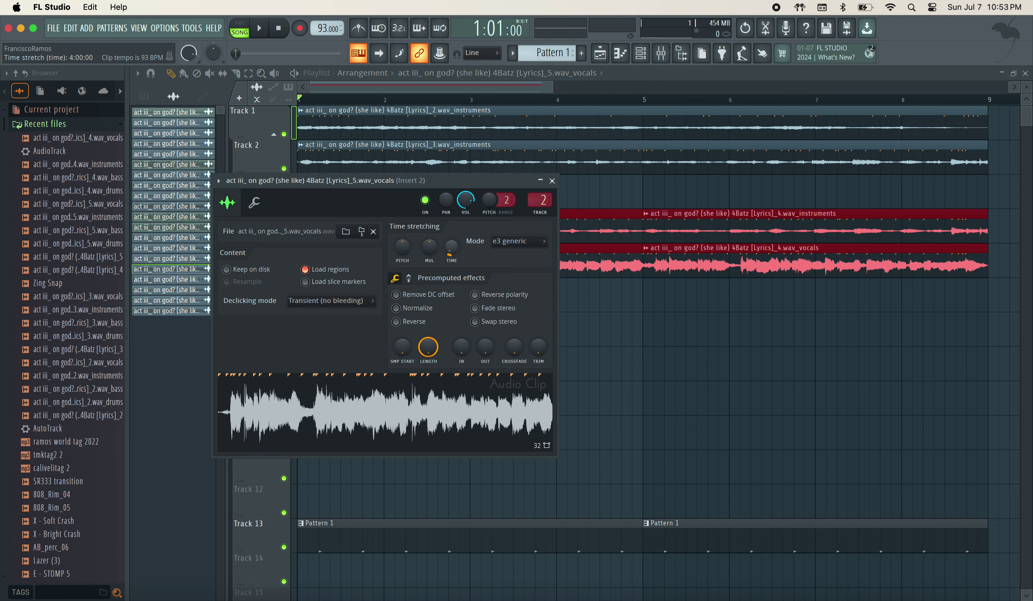
double_click(681, 272)
left_click_drag(387, 183, 388, 167)
left_click(489, 117)
Deselect the clips, audition the arrangement, try deleting the instruments clip on track 2, and undo the deletion
key("space")
key("super+d")
key("space")
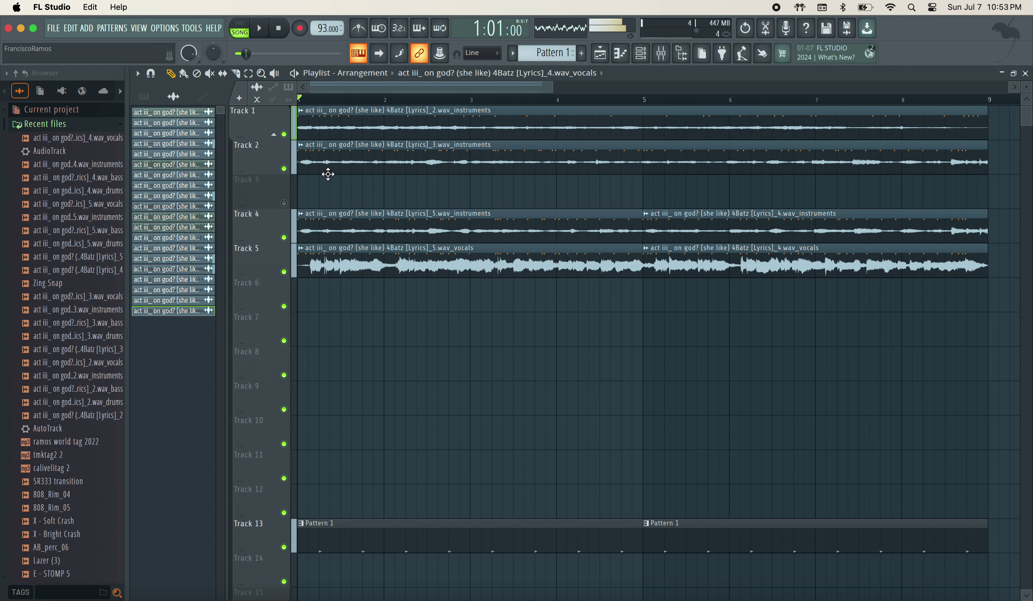
right_click(328, 166)
key("space")
key("space")
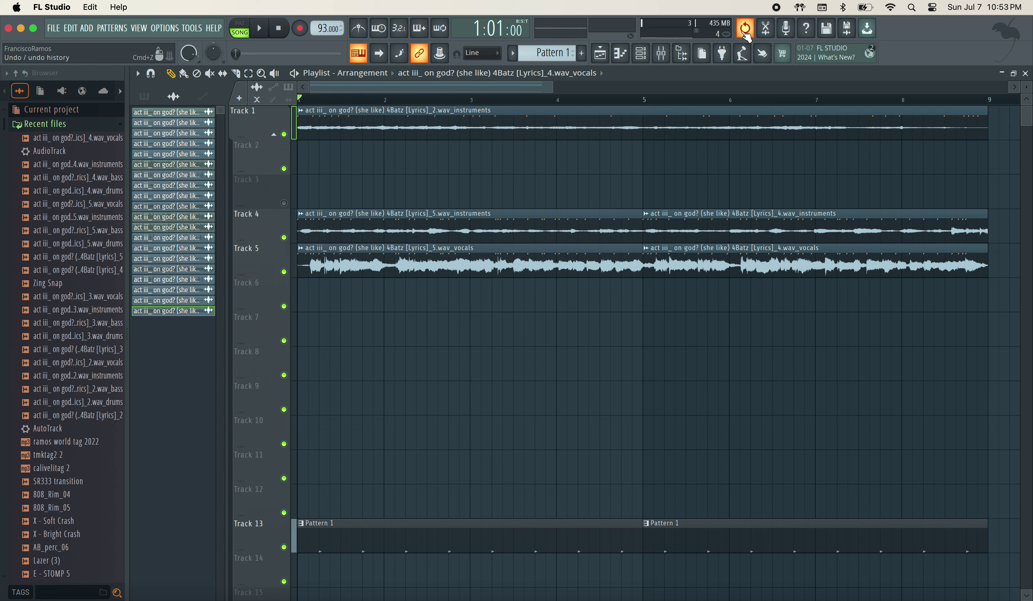
left_click(73, 29)
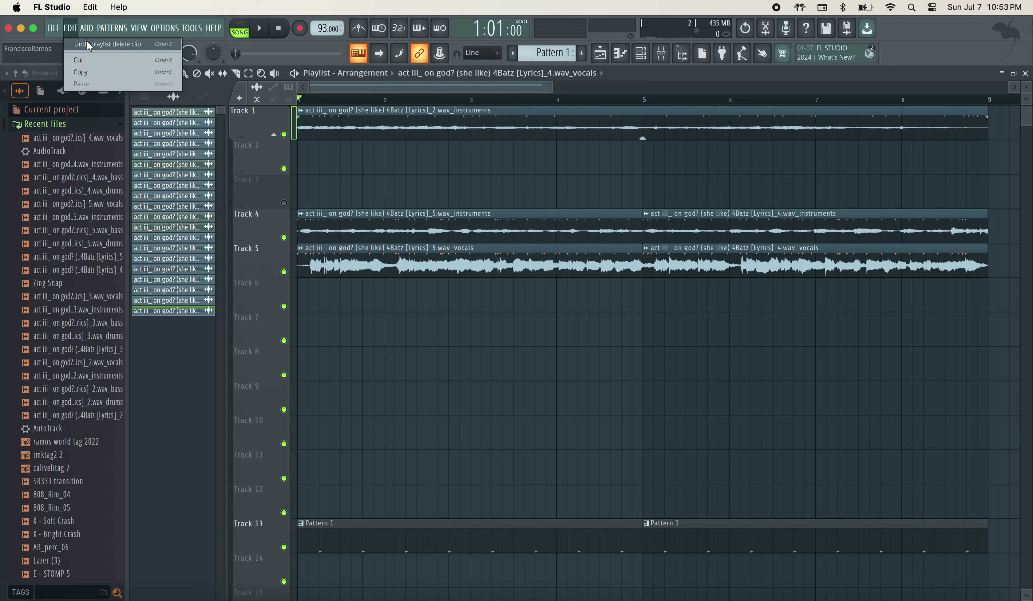
left_click(86, 41)
During playback, delete both instruments stems from track 4 and move the two vocals stems up to track 4
key("space")
right_click(339, 228)
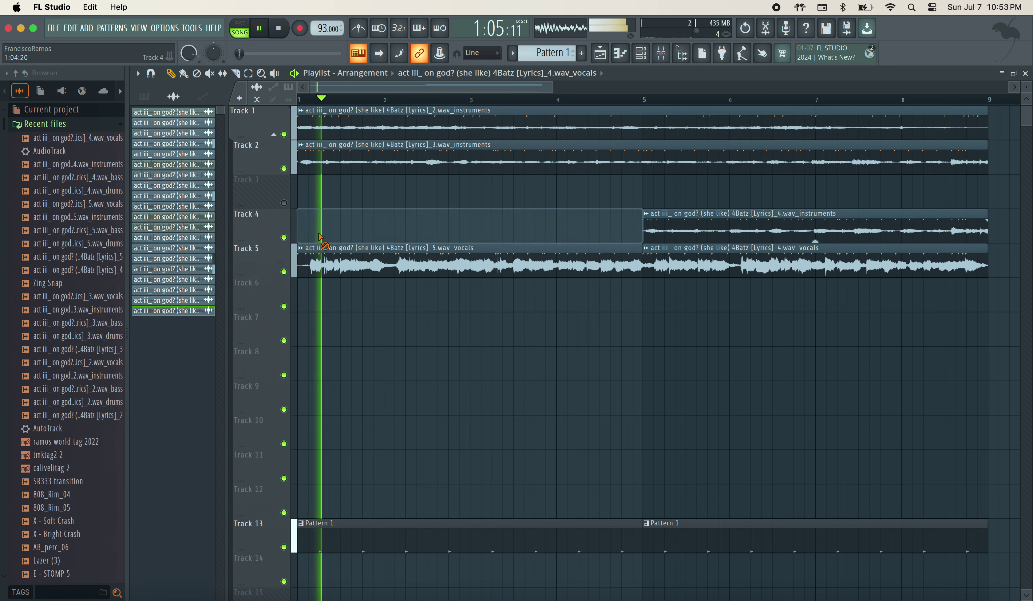
right_click(678, 221)
left_click_drag(719, 380, 473, 176)
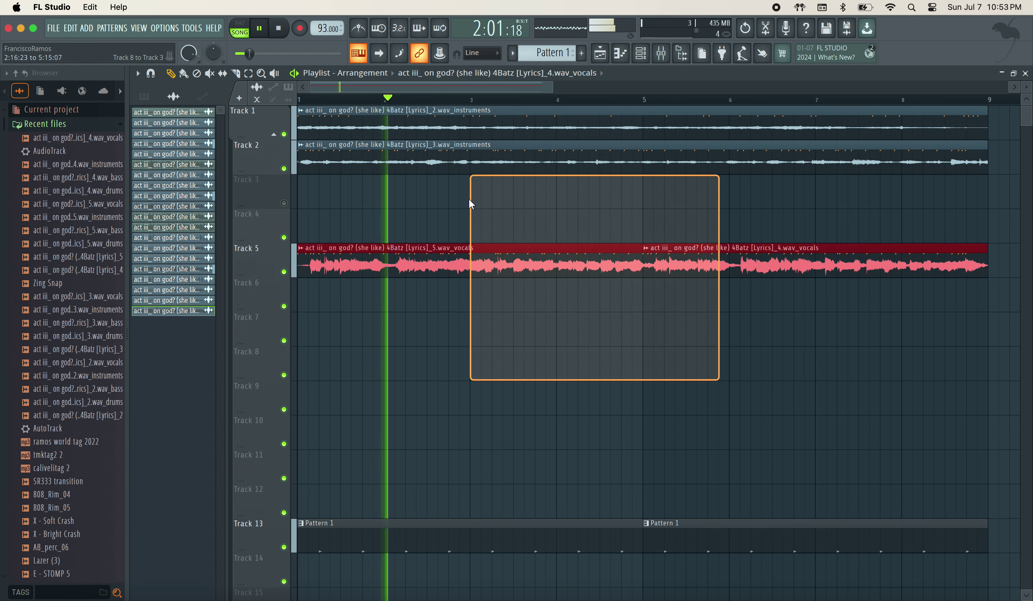
left_click_drag(370, 247, 356, 211)
Paste the copied 71% value into the pitch setting of the first vocals stem and close its channel settings
double_click(355, 219)
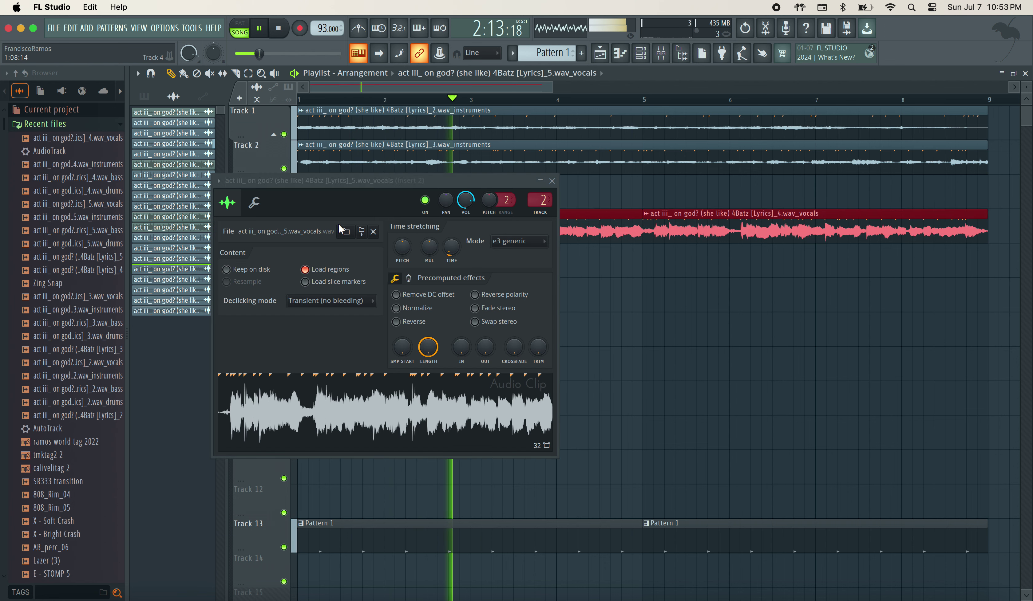
right_click(397, 250)
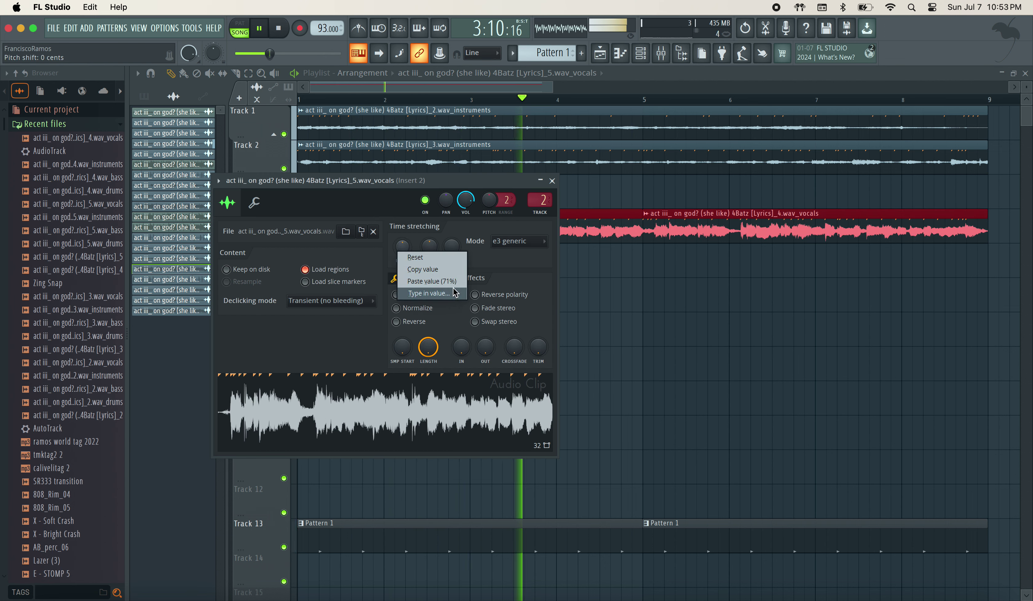
left_click(425, 291)
left_click(552, 181)
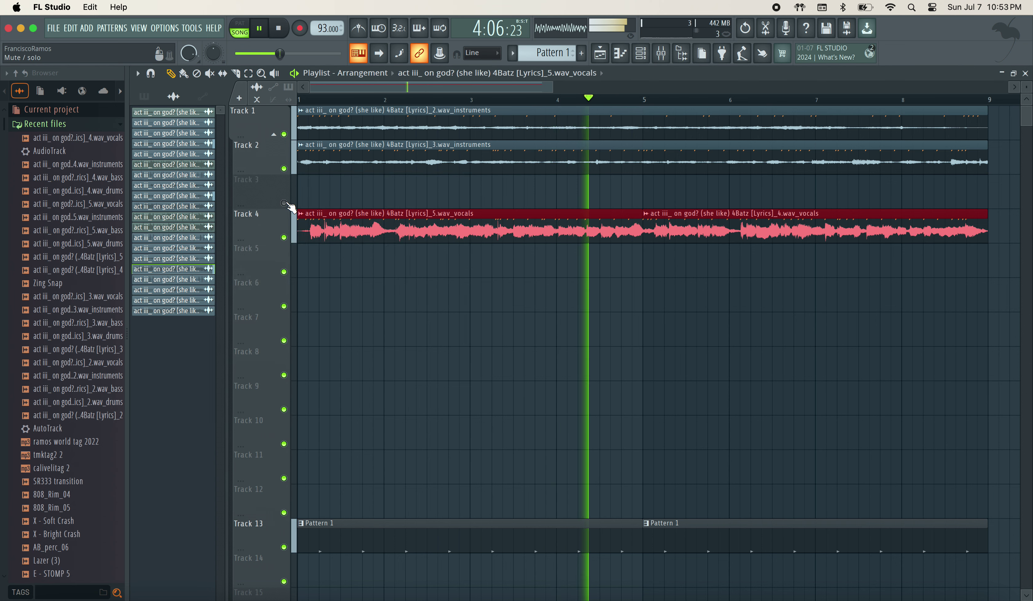
Move both vocals stems up to track 3 and paste the copied 71% pitch value into the stem at bar 5
left_click_drag(828, 307, 532, 226)
left_click_drag(411, 221, 411, 189)
double_click(764, 196)
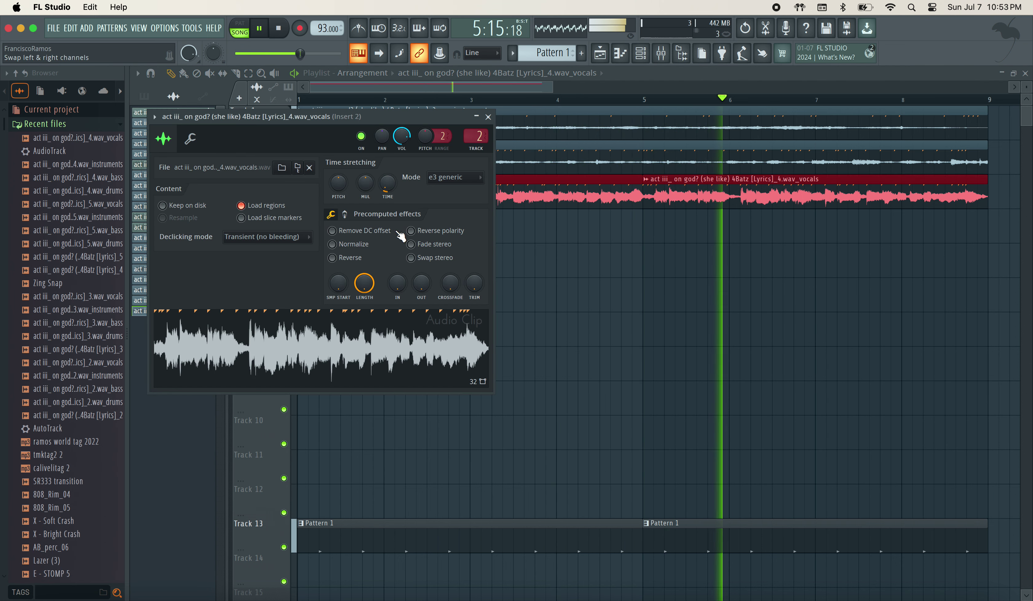
right_click(338, 181)
left_click(381, 214)
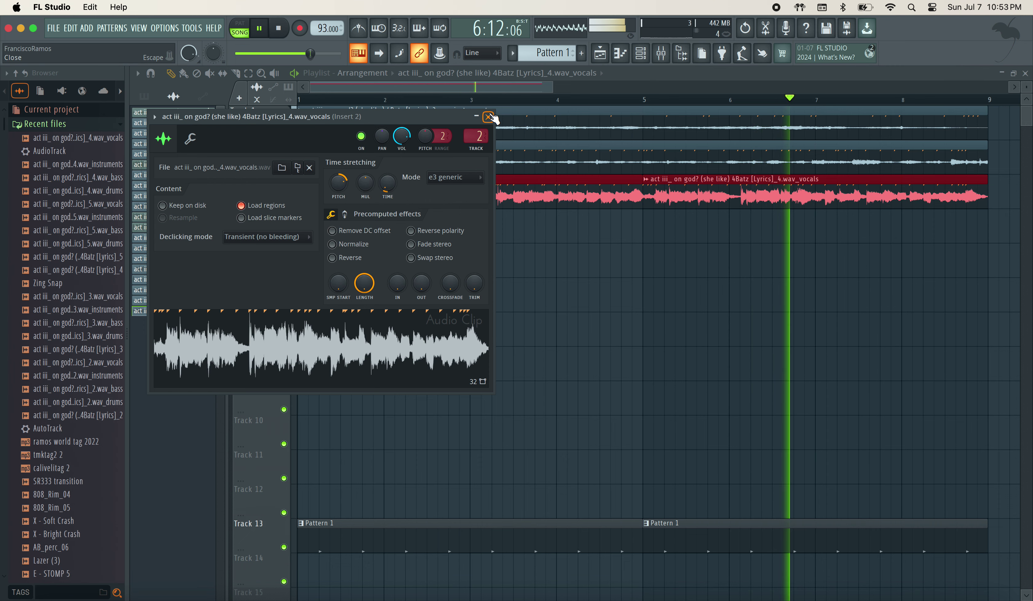
left_click(488, 117)
Load Fruity Delay 2 in the first effect slot of mixer Insert 2 and reduce its mix level
left_click(669, 59)
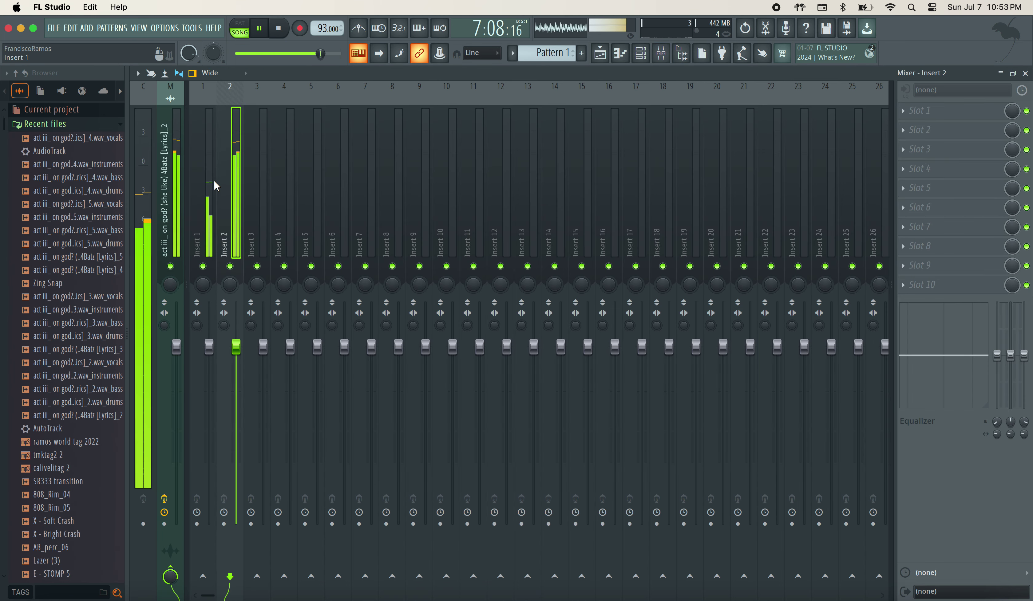
left_click(930, 109)
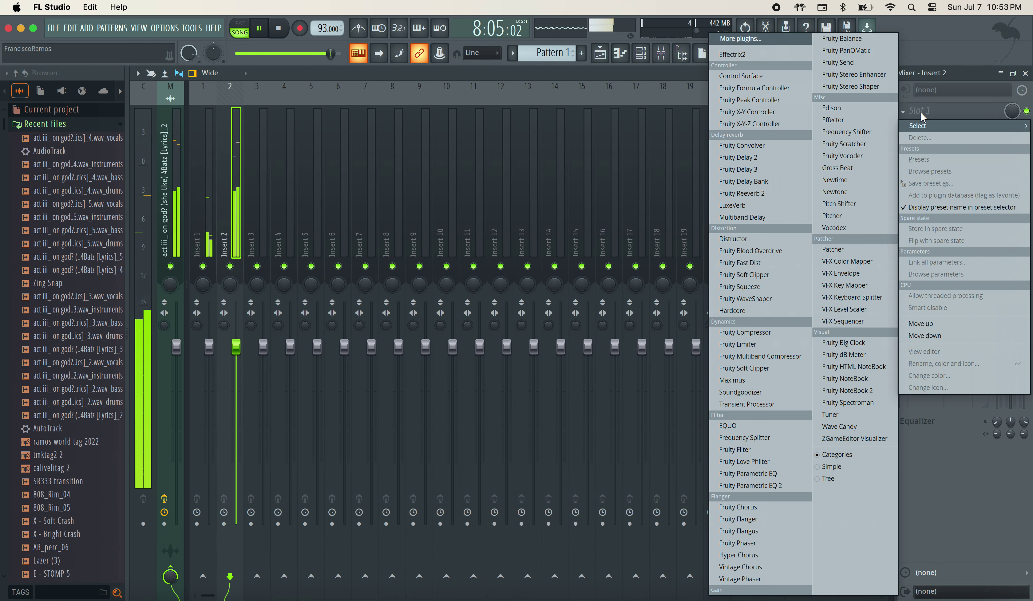
left_click(727, 158)
left_click_drag(1012, 111, 1012, 136)
Load Fruity Parametric EQ 2 in slot 2 of Insert 2 with the Vocal Presence preset
left_click(918, 130)
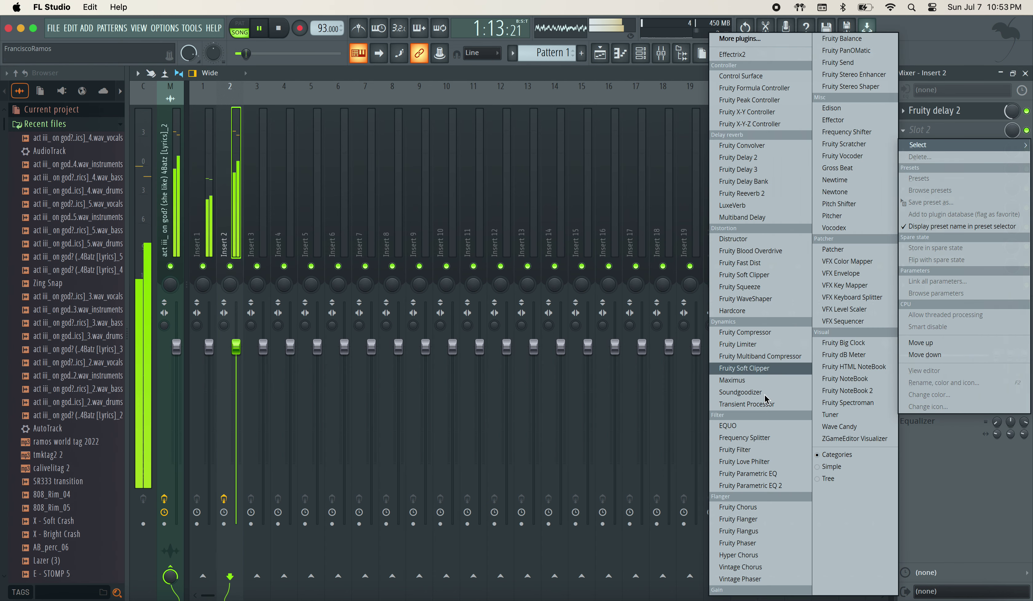
left_click(778, 487)
left_click(626, 217)
Reshape the EQ by moving the low shelf and mid cut up in frequency and the treble boost down, and close it
left_click_drag(378, 342, 459, 350)
left_click_drag(298, 385, 367, 386)
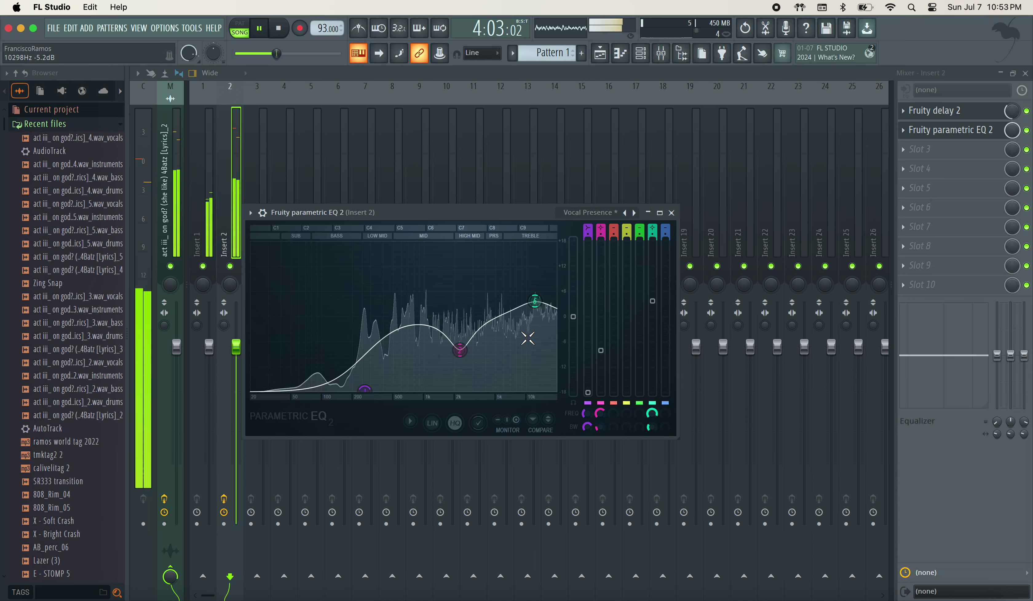
left_click_drag(536, 303, 508, 302)
left_click_drag(465, 352, 469, 352)
scroll(366, 393, "down", 4)
left_click_drag(366, 392, 387, 391)
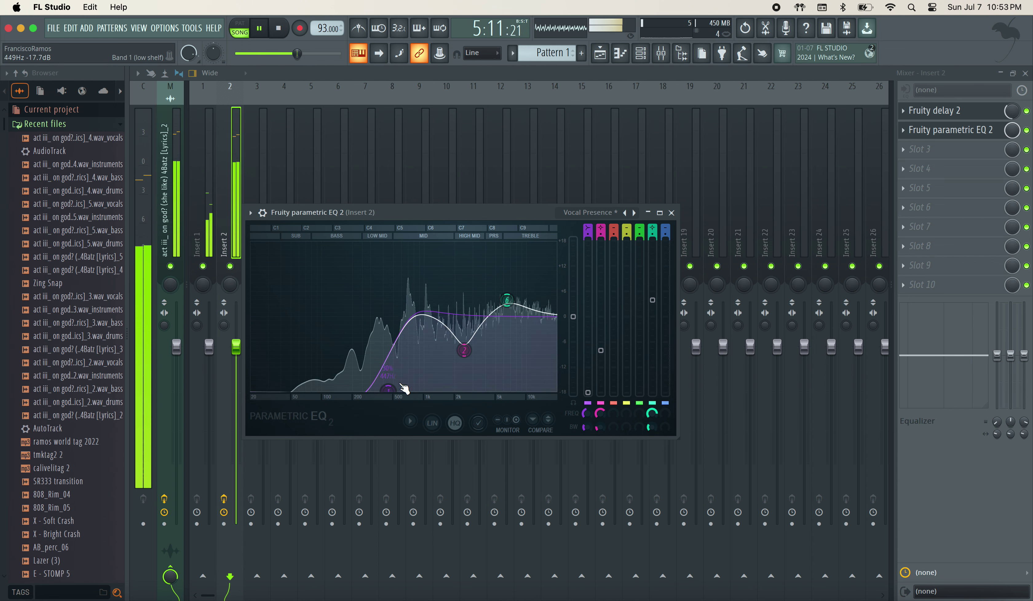
left_click(672, 213)
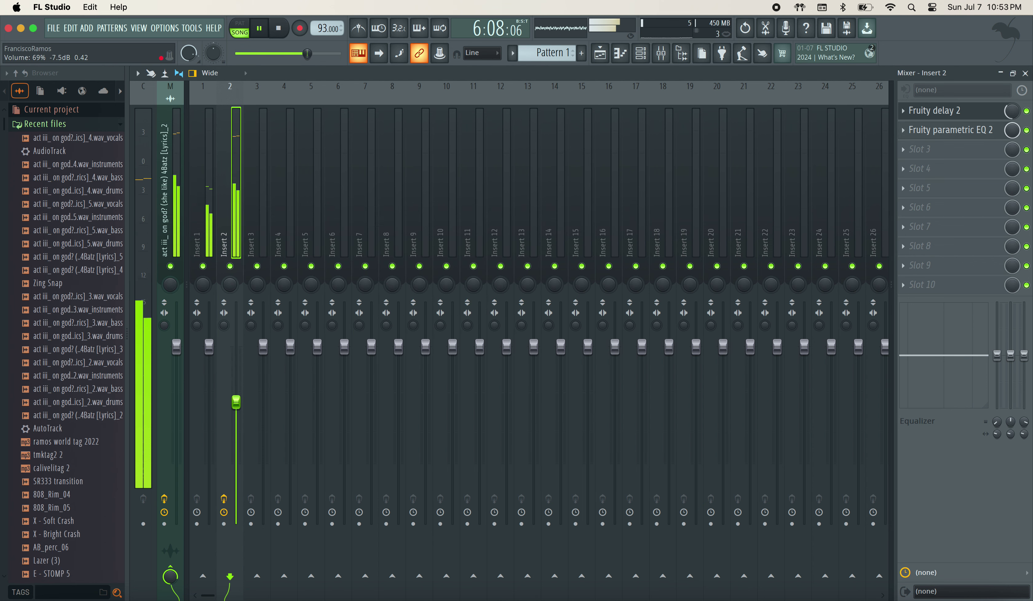
Add Fruity Reeverb 2 in slot 3 and Fruity Love Philter in slot 4 of Insert 2
left_click(938, 150)
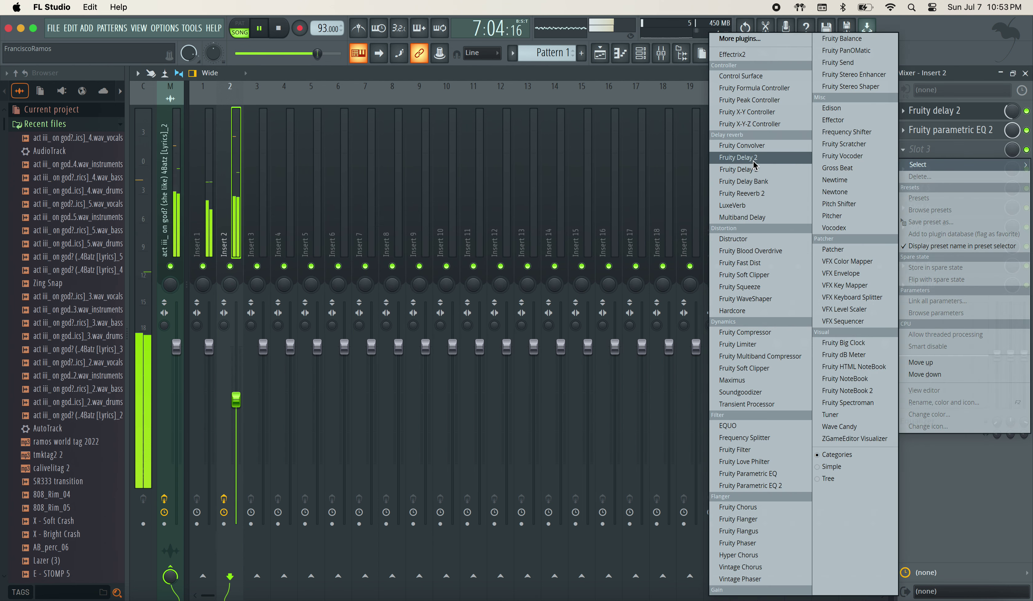
left_click(777, 196)
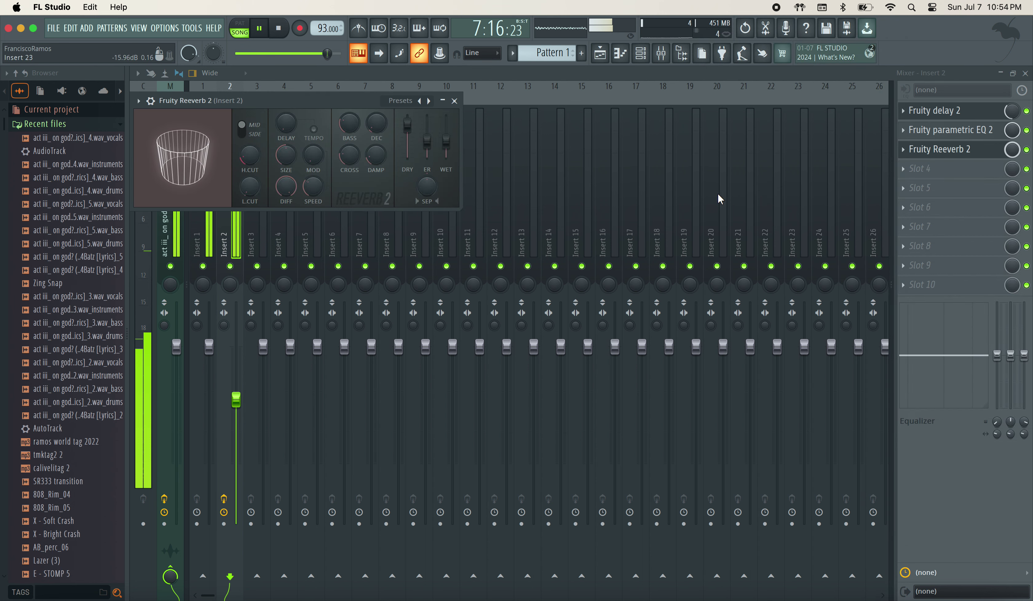
left_click(923, 168)
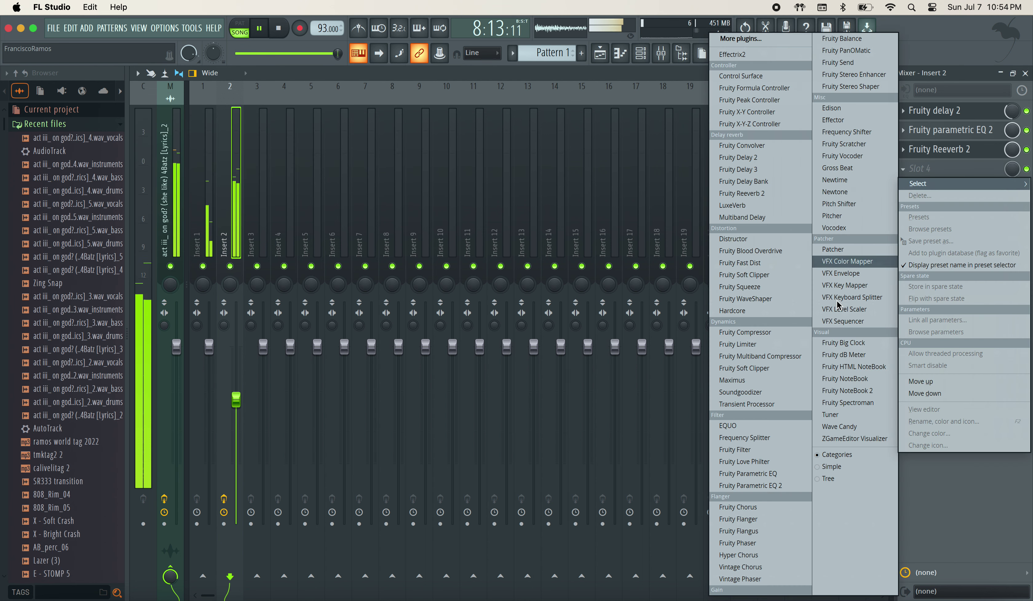
left_click(770, 466)
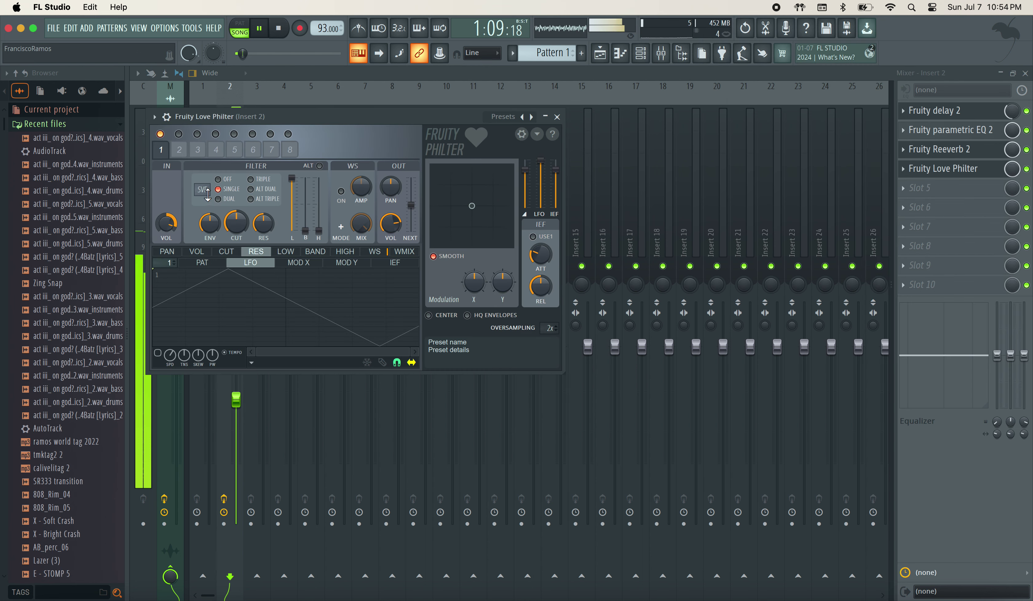
Shift the Love Philter's resonance LFO peak to the middle and raise the X/Y modulation point, and close the plugin
left_click_drag(248, 280, 301, 280)
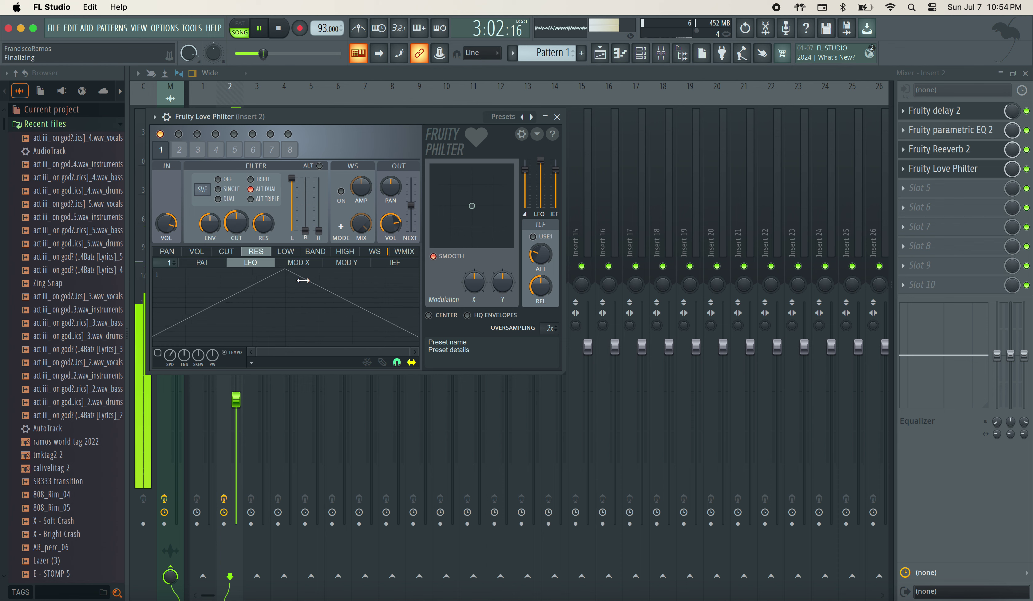
left_click_drag(472, 205, 472, 188)
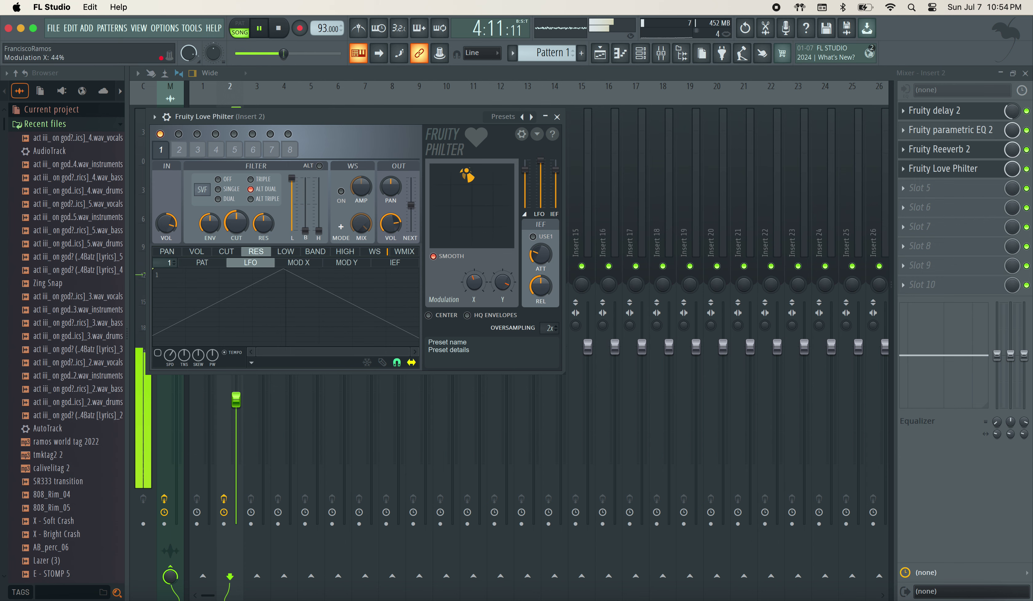
left_click(557, 116)
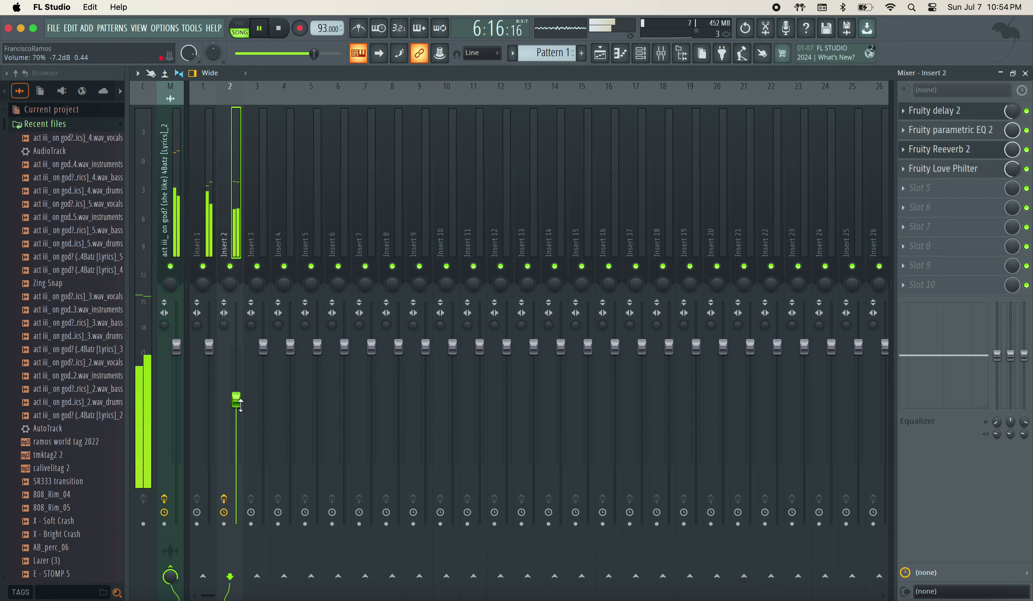
Leave the mixer, show the Unsorted channels in the channel rack and stop playback
left_click(1000, 74)
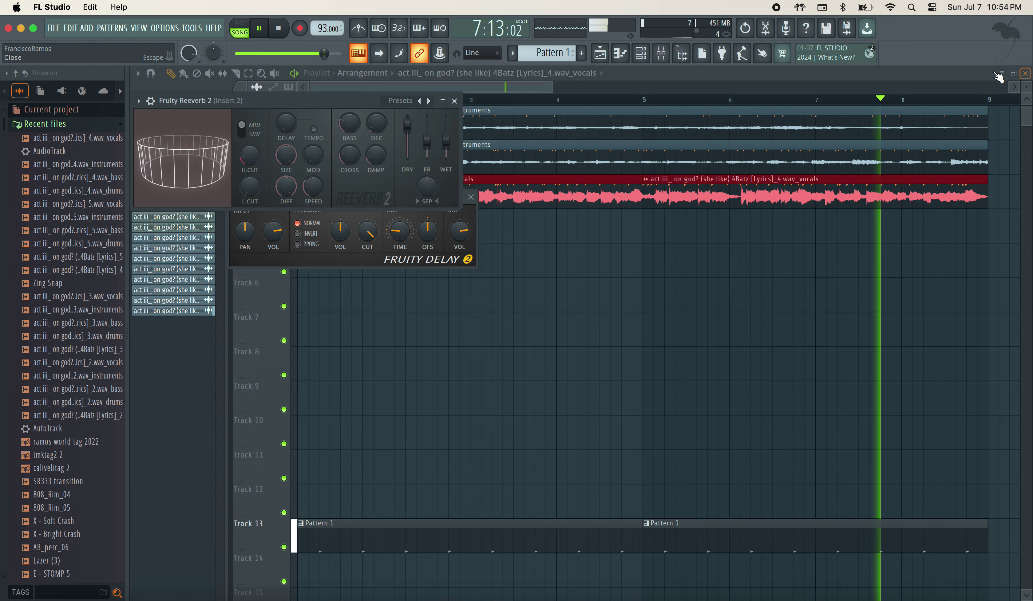
left_click(642, 57)
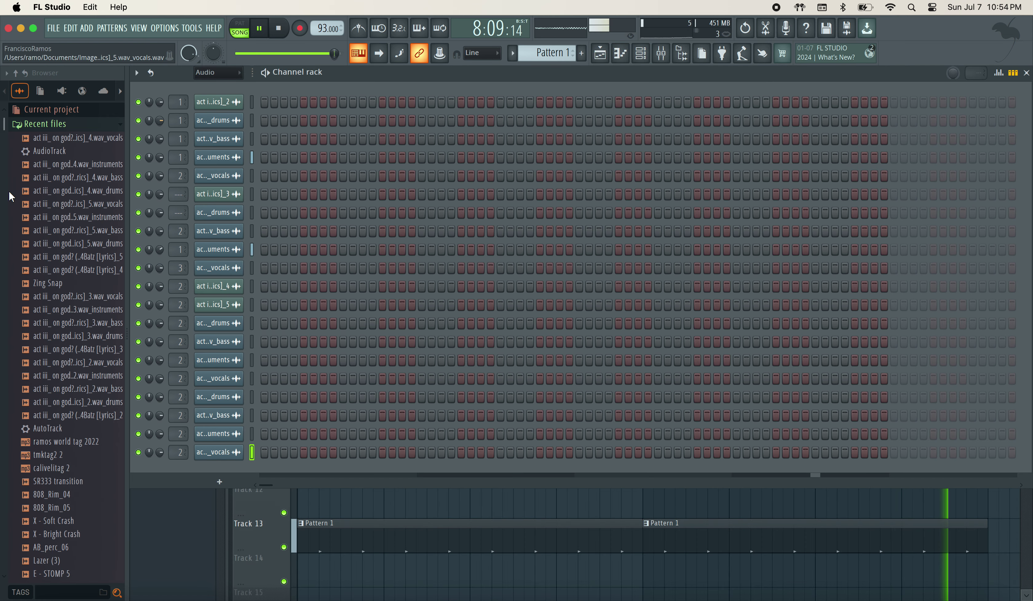
left_click(218, 72)
left_click(216, 115)
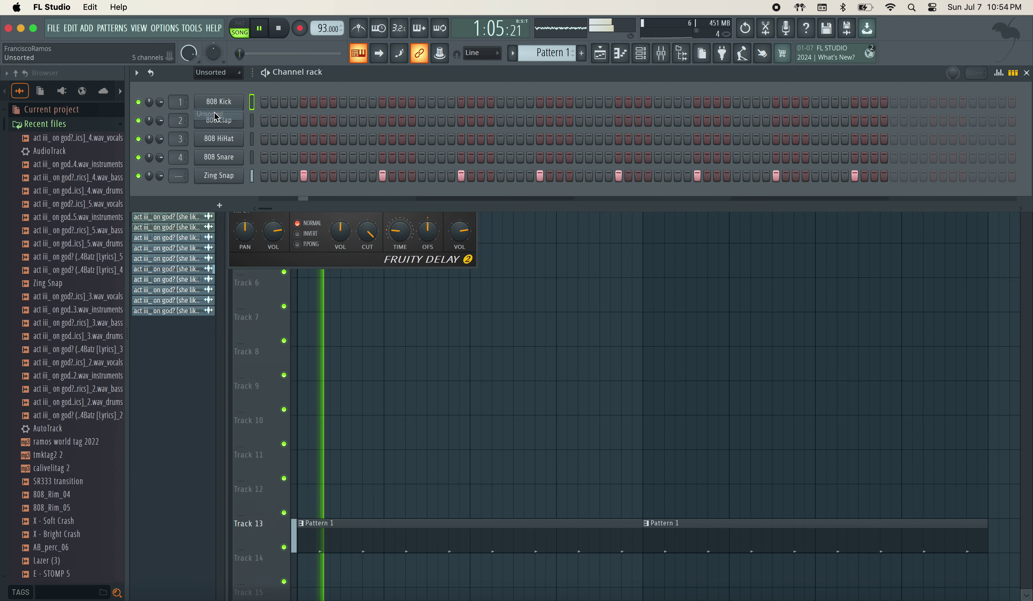
key("space")
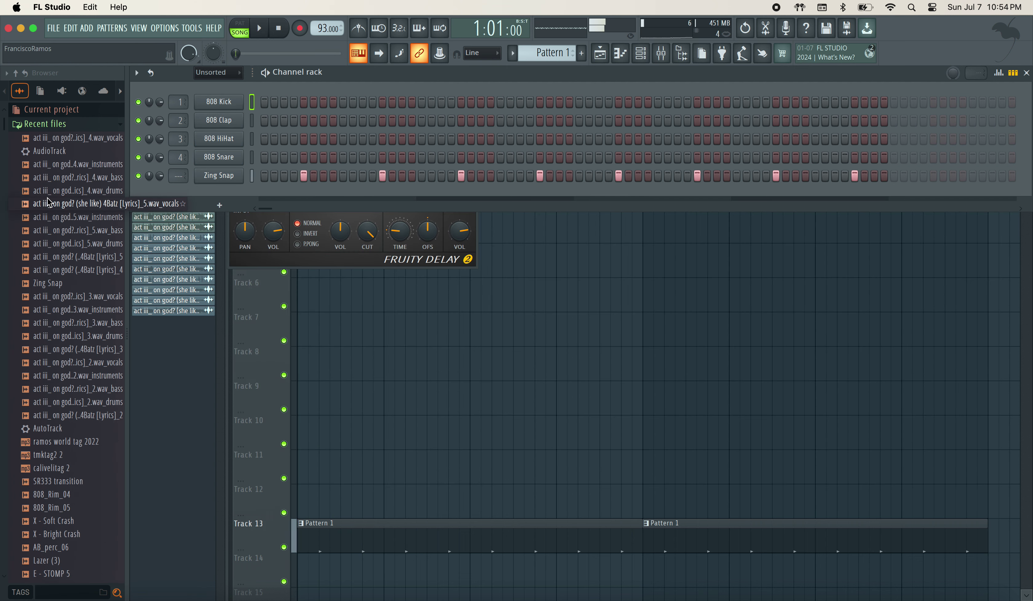
Collapse the recent files in the browser and expand the installed VST generators in the plugin database
scroll(62, 248, "down", 5)
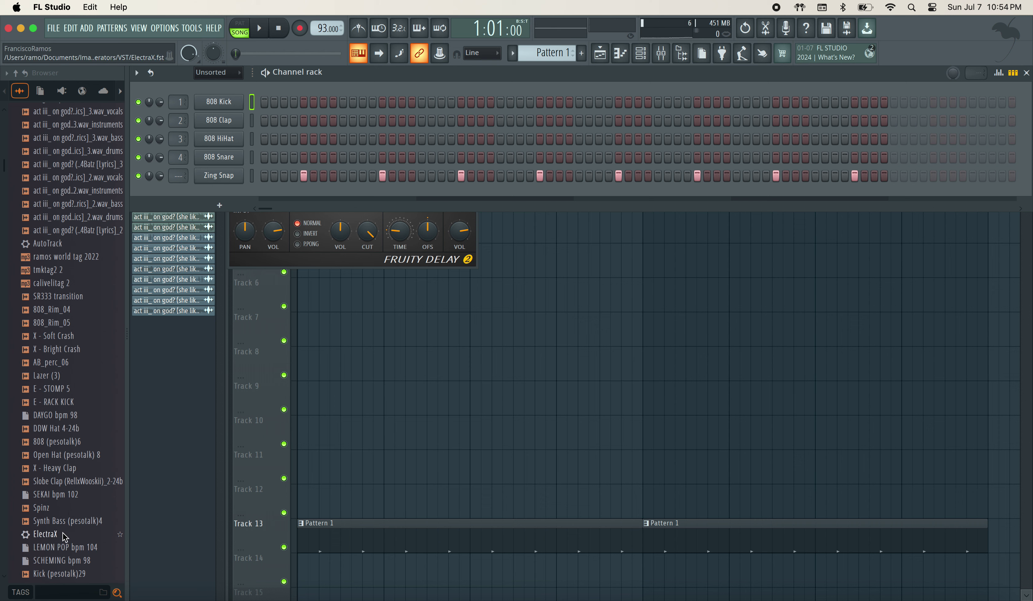
scroll(90, 433, "down", 4)
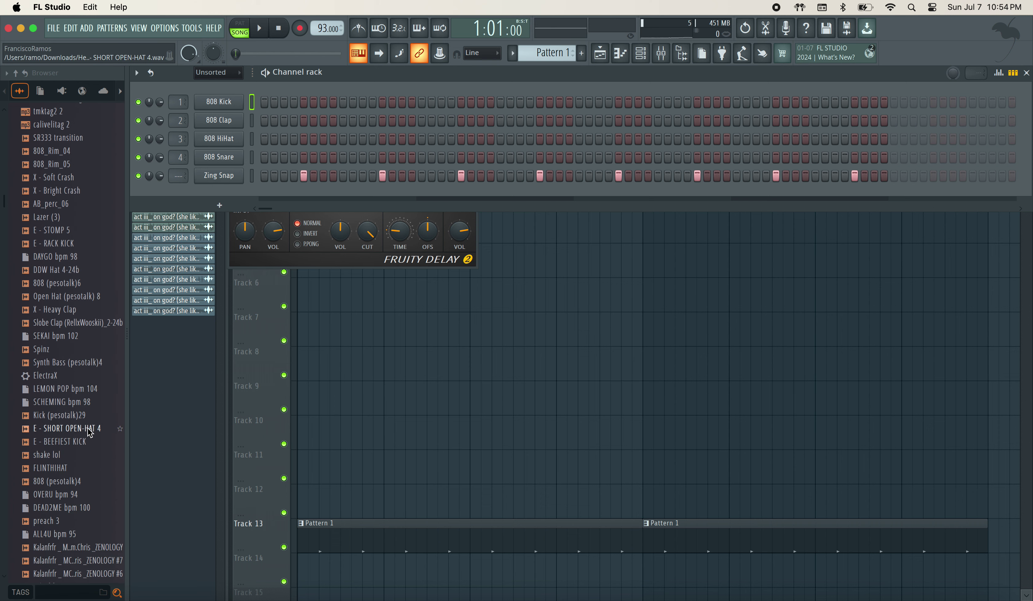
scroll(90, 432, "up", 9)
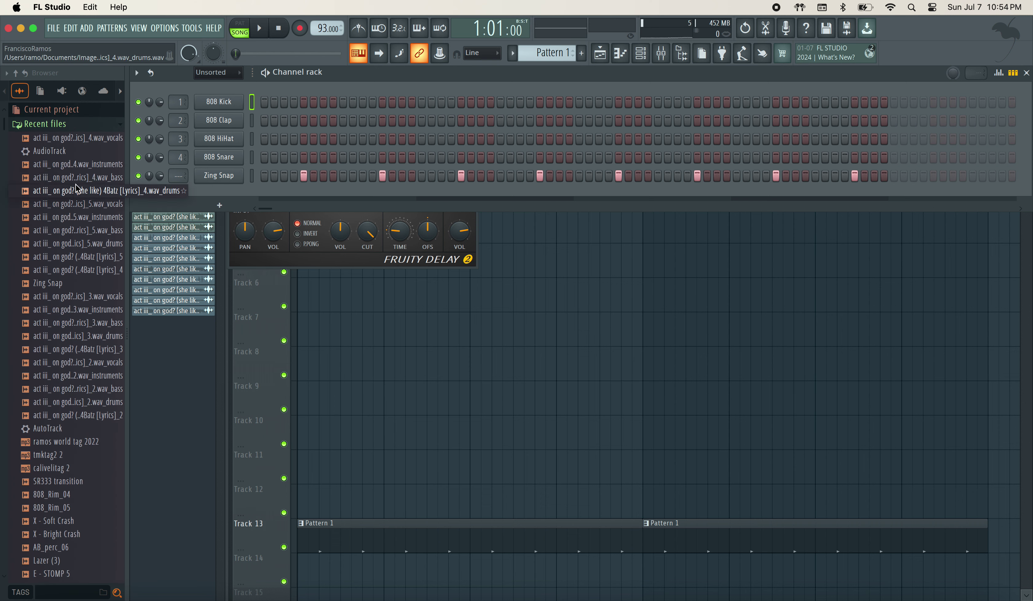
left_click(59, 126)
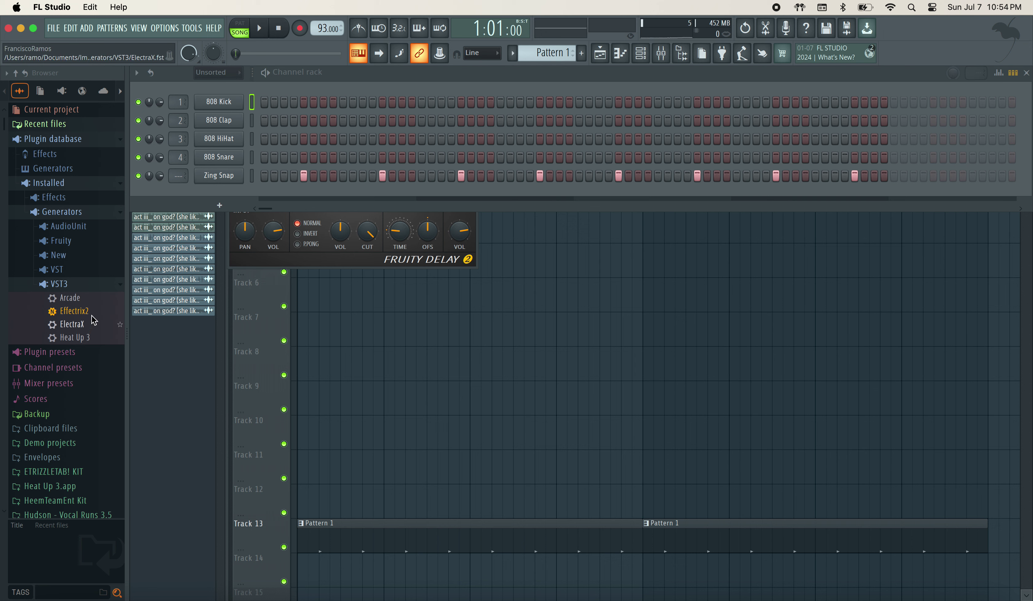
left_click(62, 271)
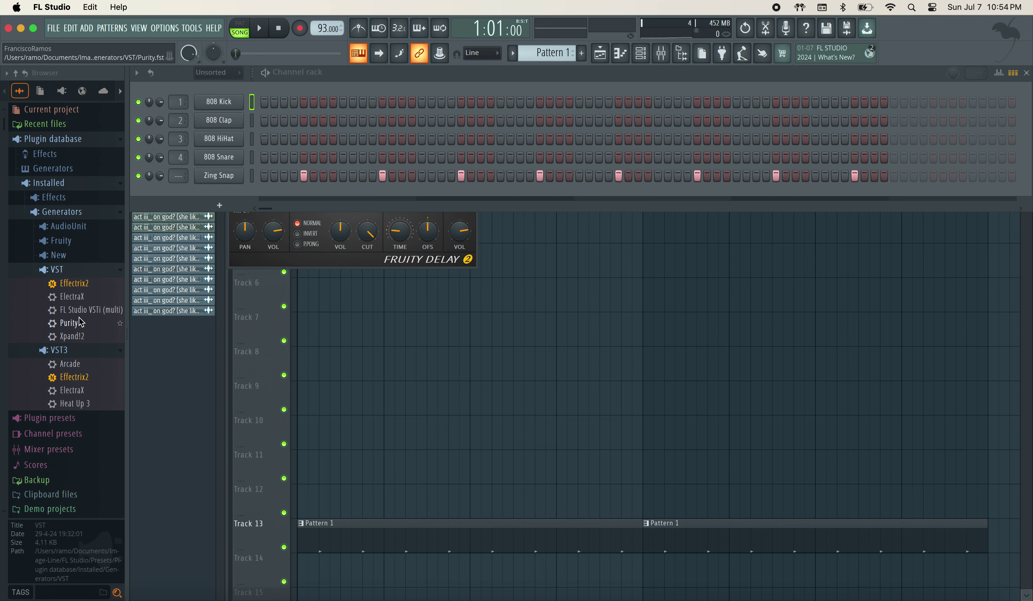
Save the project as "UNDERSTAND bpm 93" in a new project folder
left_click(54, 28)
left_click(58, 91)
type("UNDERSTAND bpm")
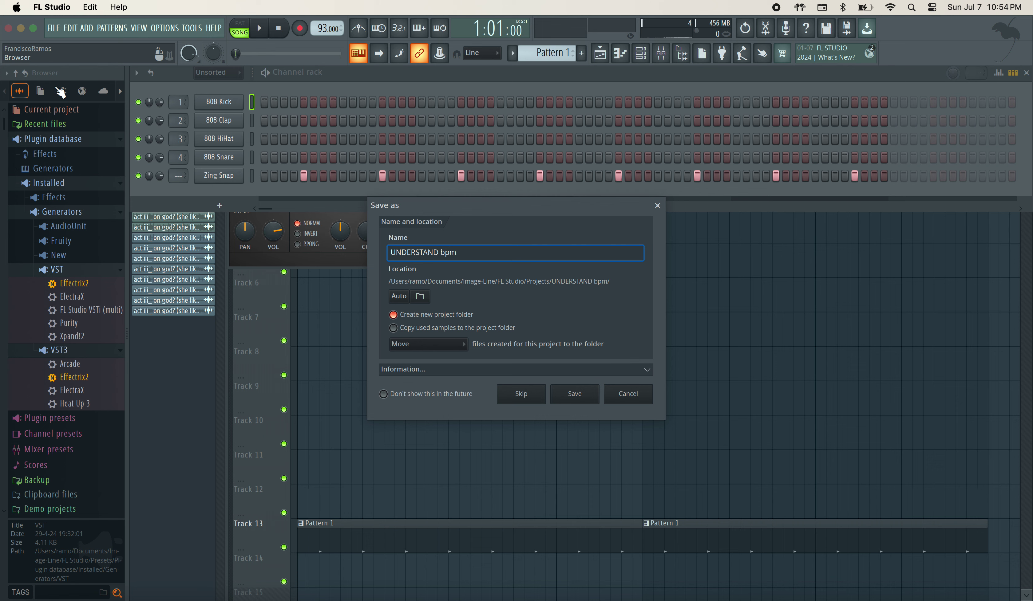
key("Return")
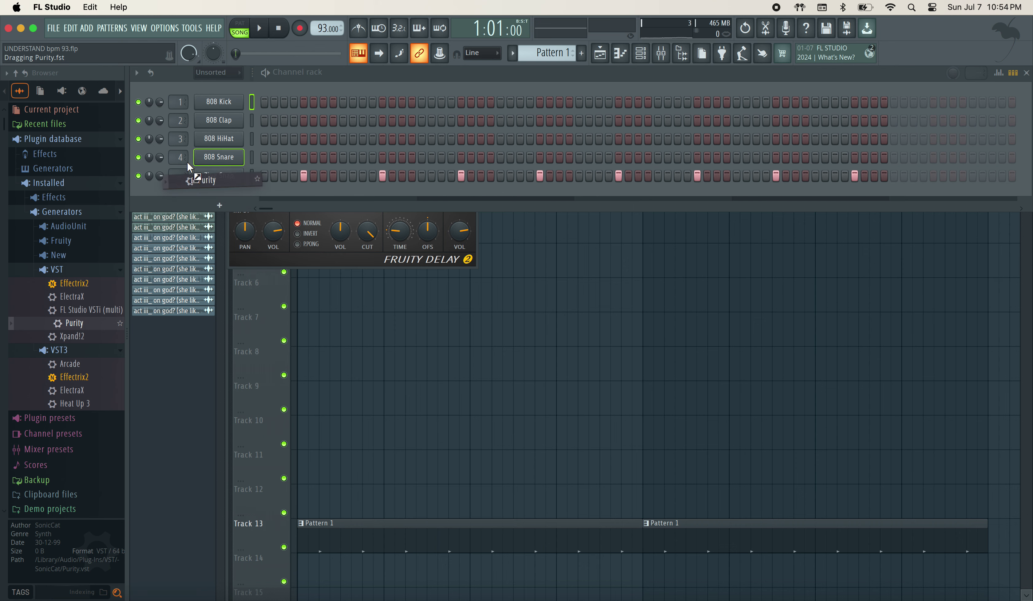
Add the Purity synth to the channel rack above Zing Snap and close its plugin window
left_click_drag(187, 164, 188, 164)
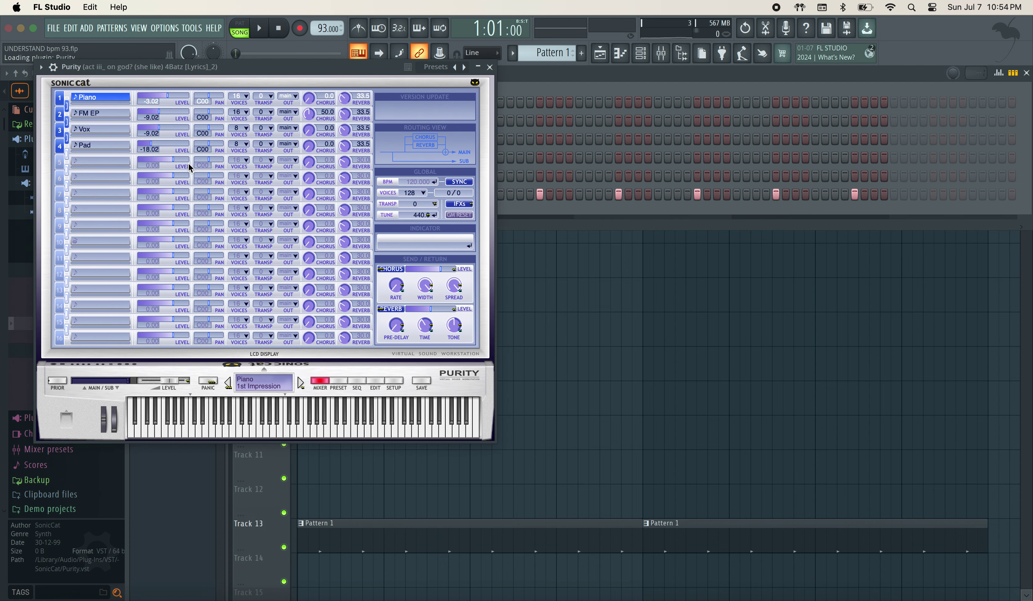
left_click(490, 67)
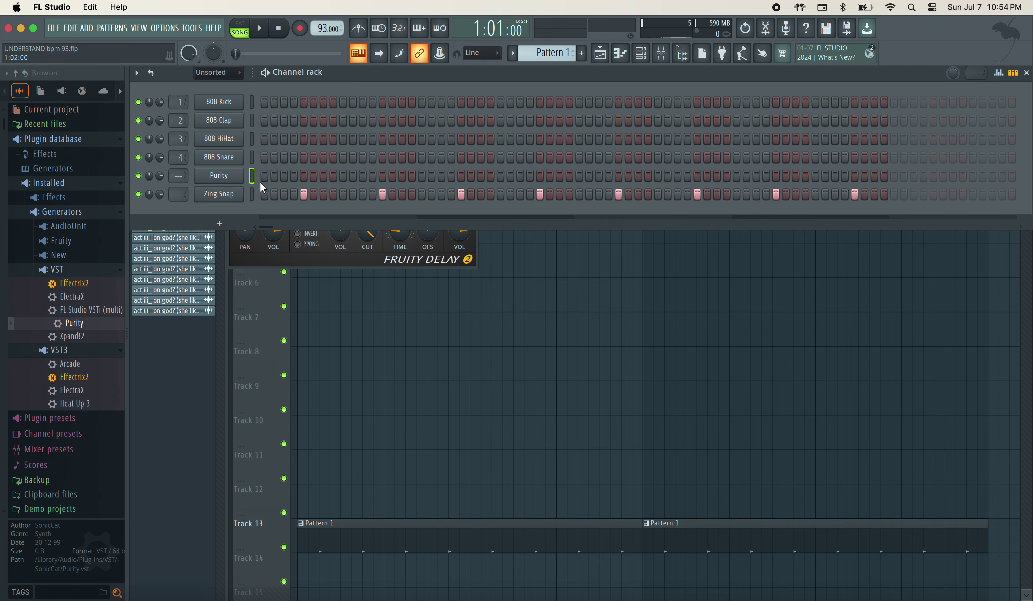
left_click(230, 177)
left_click(489, 67)
Open Purity's piano roll, audition keys in higher octaves during playback and place a G#7 note at step 9 of bar 1
right_click(217, 178)
left_click(266, 176)
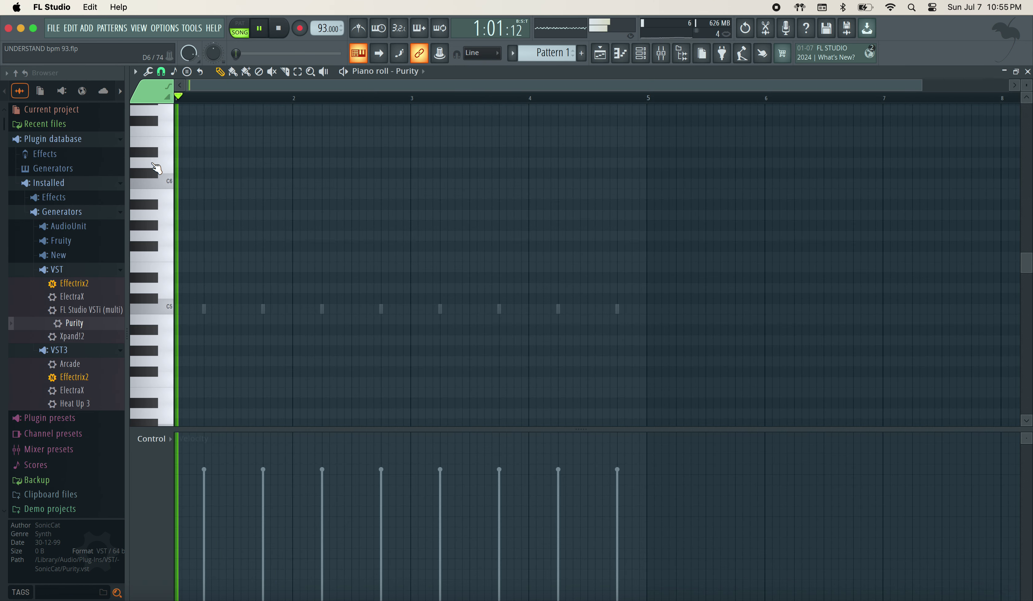
left_click(154, 226)
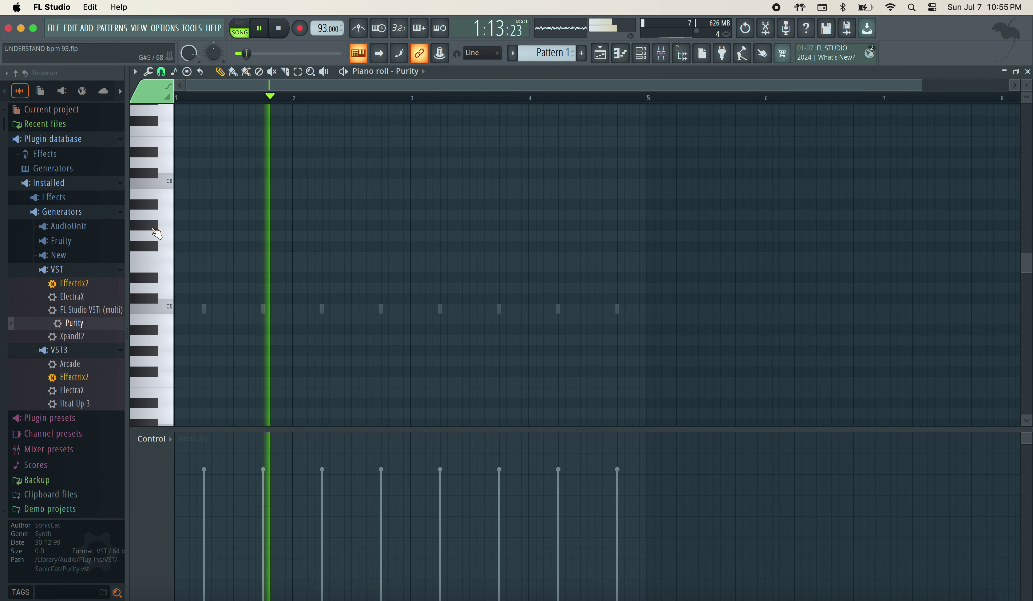
scroll(175, 164, "up", 3)
left_click(153, 227)
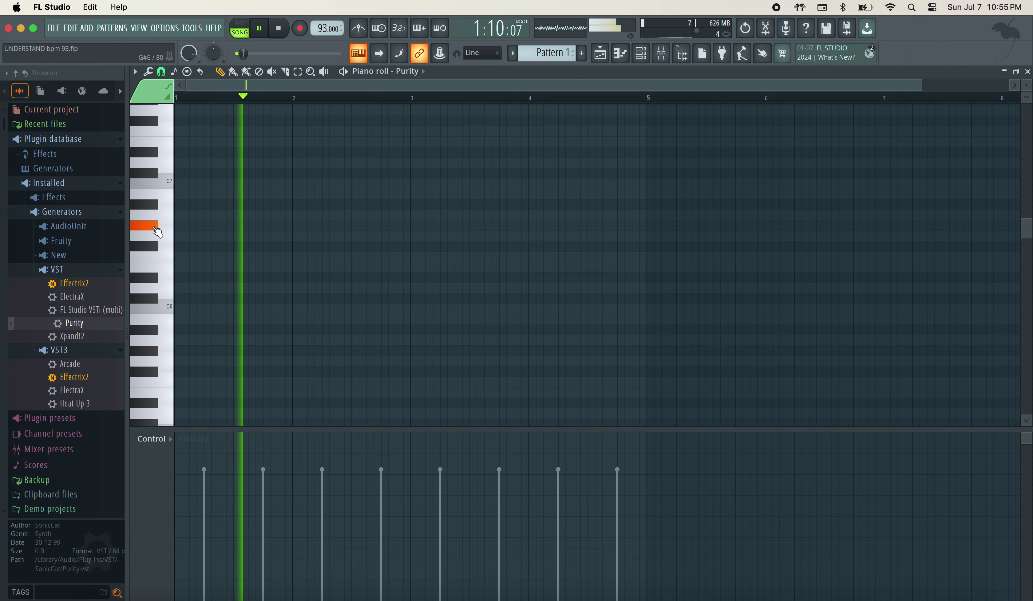
scroll(157, 248, "up", 4)
left_click(153, 258)
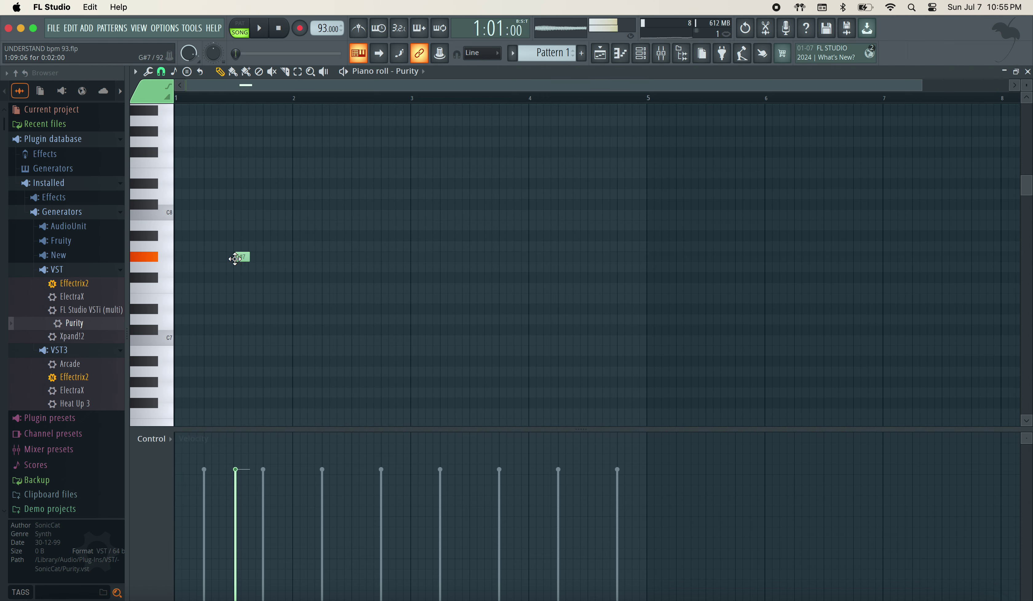
Audition further keys and add a G7 note at the start of bar 2 and a D#7 note at step 13 of bar 2
scroll(248, 266, "up", 2)
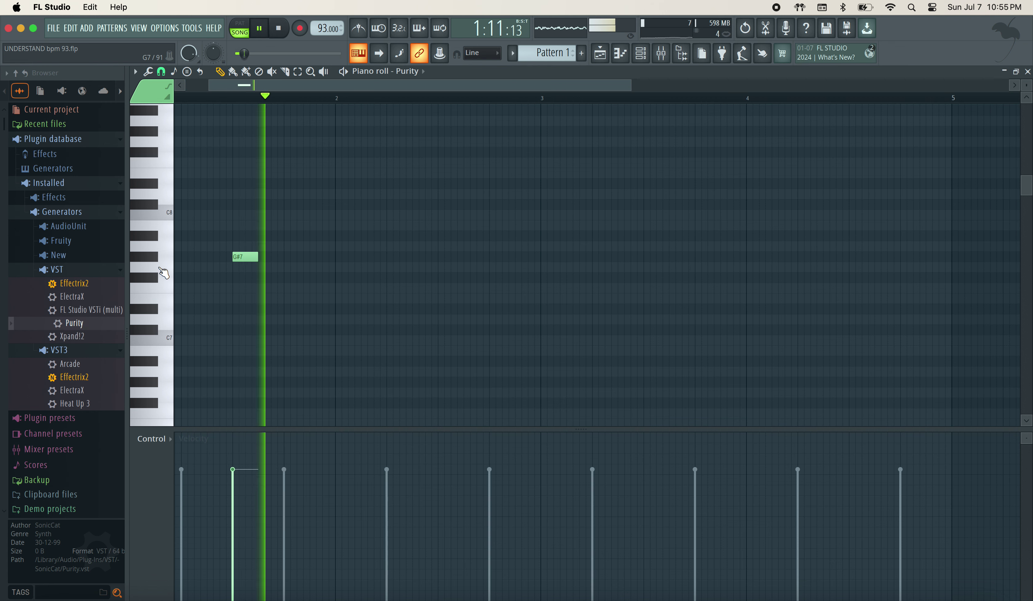
left_click(162, 270)
key("space")
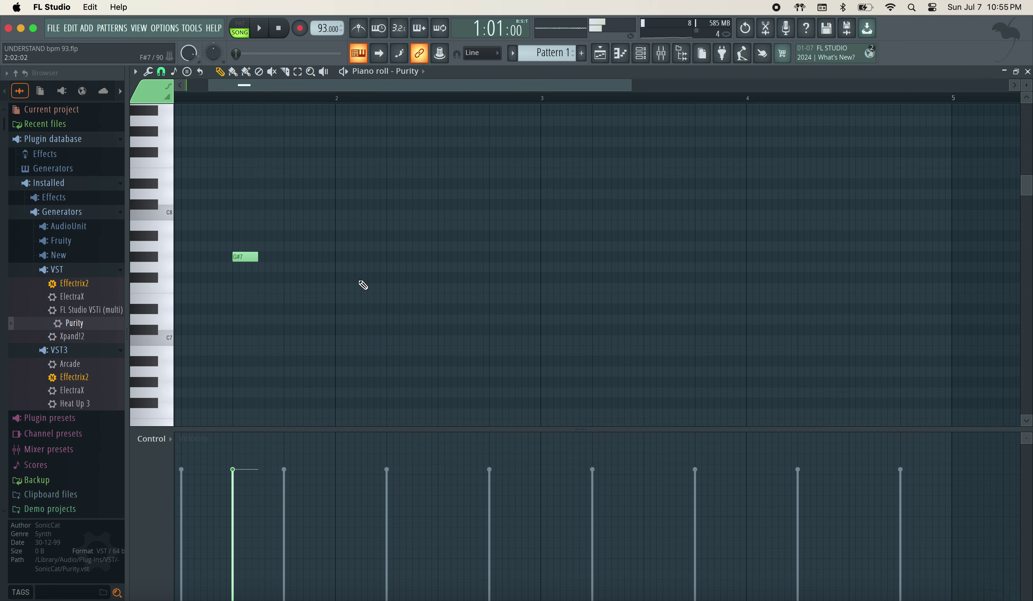
left_click(340, 269)
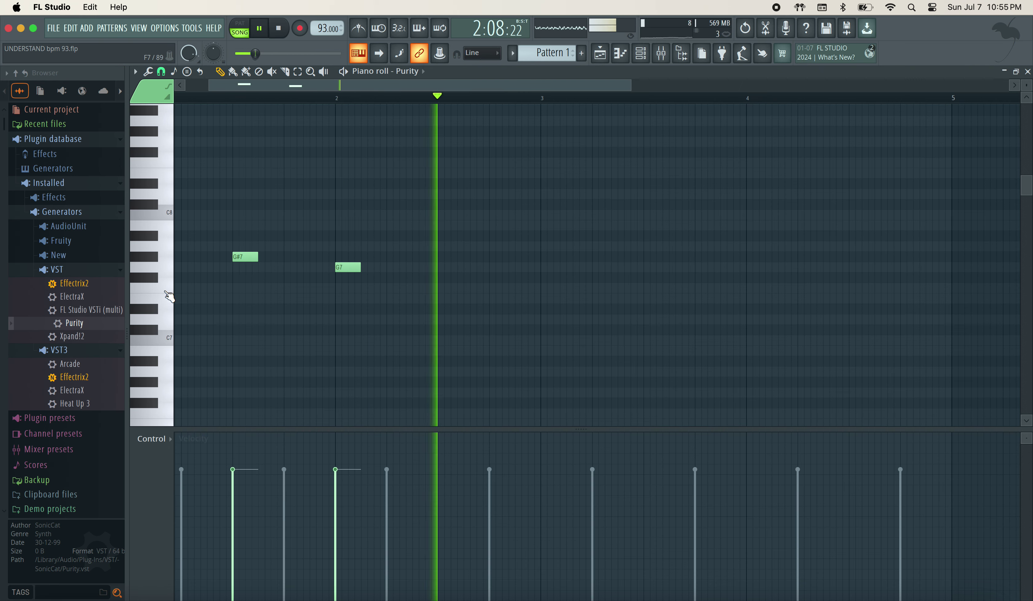
left_click(153, 309)
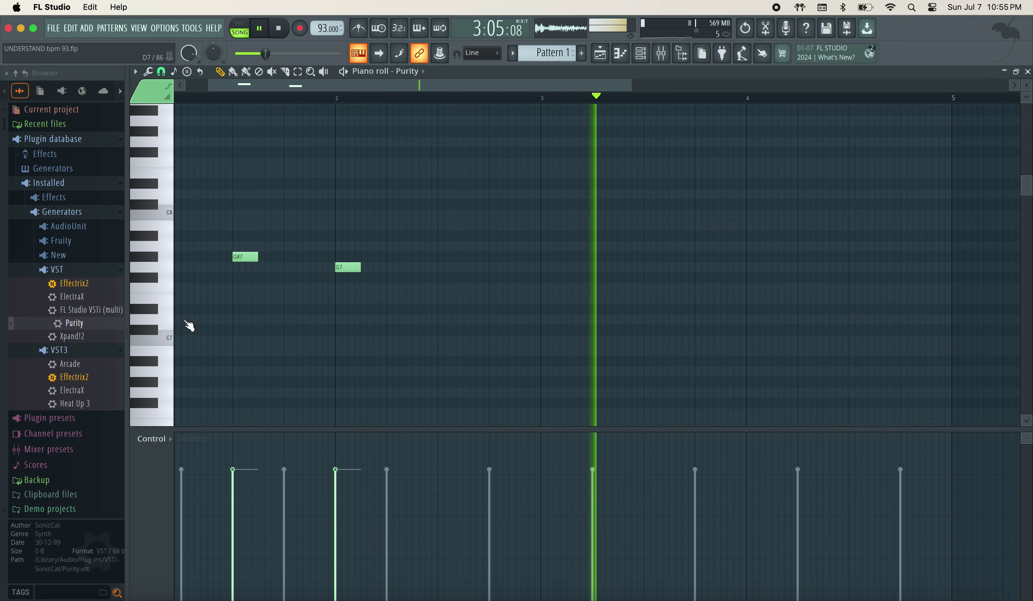
left_click(491, 310)
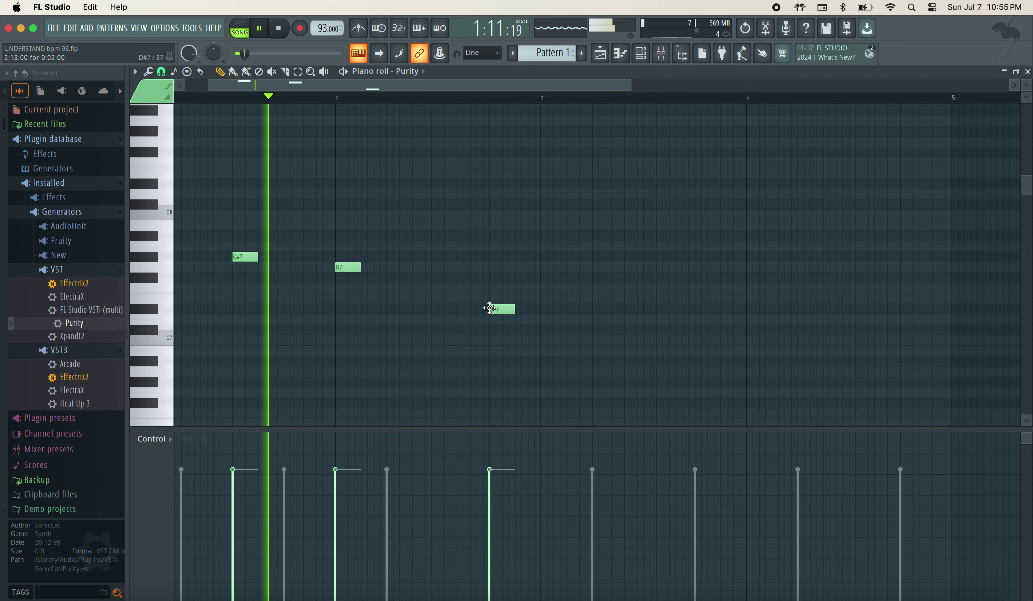
Add D7 at bar 3 and C7 at step 7 of bar 3, and lengthen the earlier melody notes, filling the gap between G#7 and G7
left_click(541, 318)
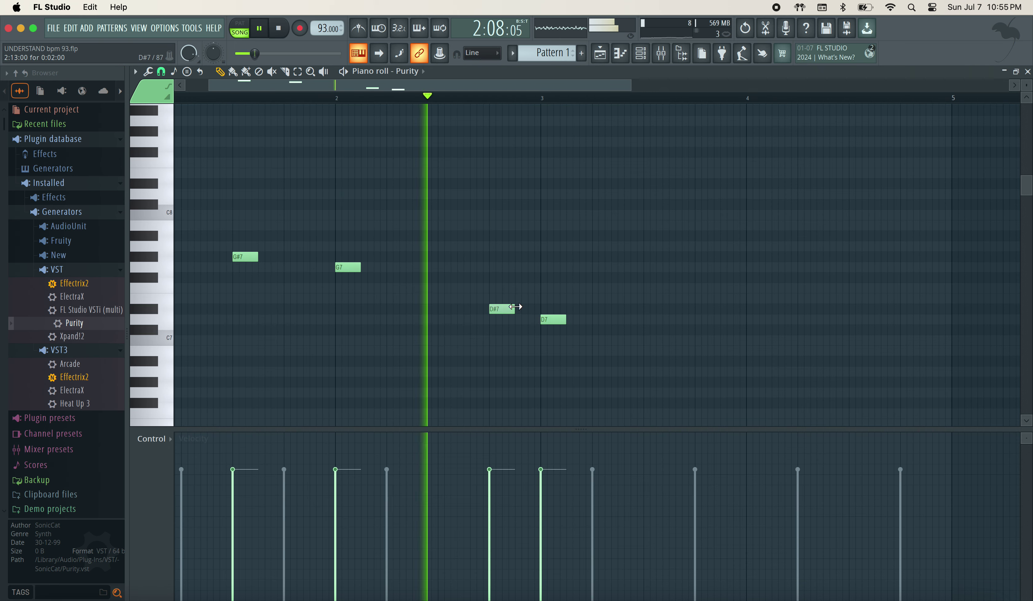
left_click_drag(566, 320, 592, 319)
key("space")
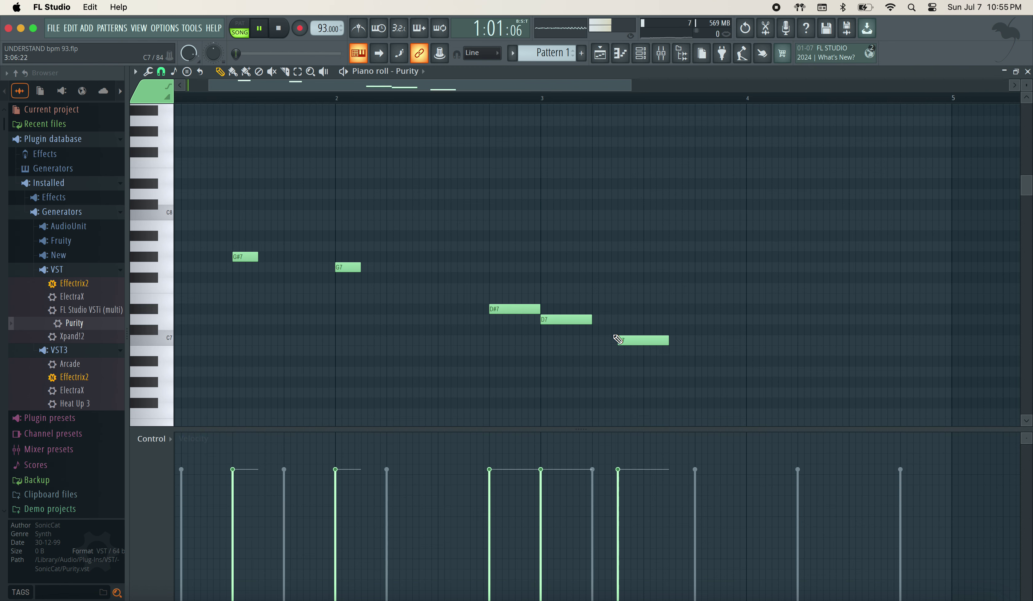
left_click_drag(611, 303, 618, 302)
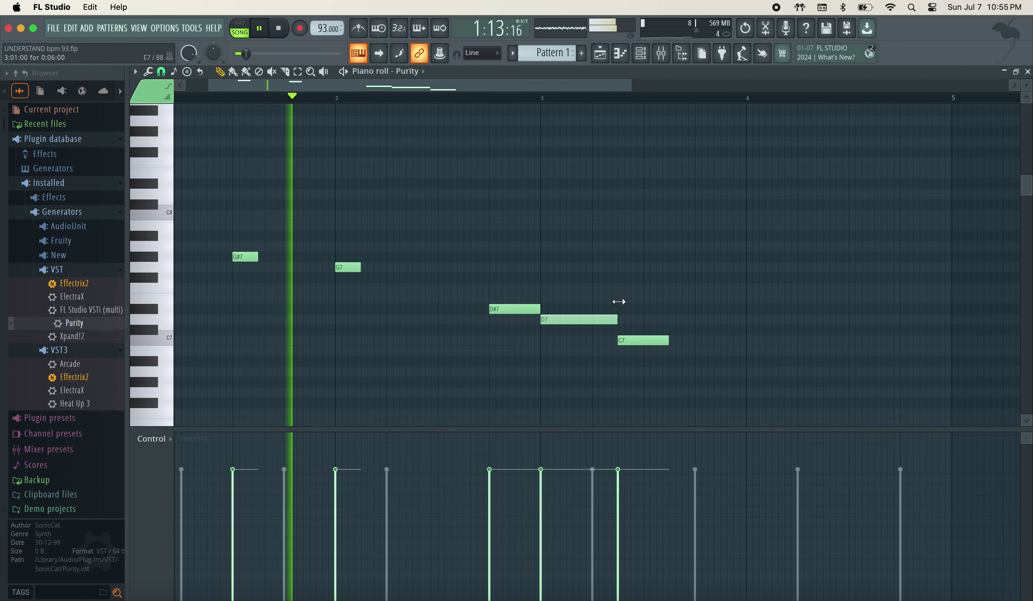
left_click_drag(256, 254, 436, 254)
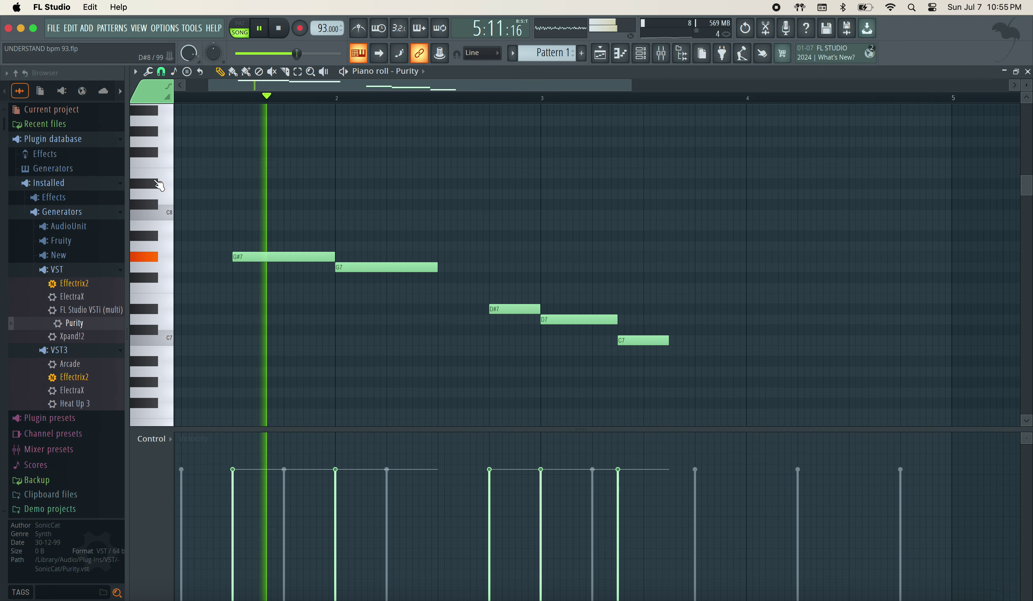
Add D7 at step 13 of bar 3 and D#7 at step 13 of bar 4, extending C7 to meet the D7 and D#7 to bar 5
scroll(163, 248, "down", 3)
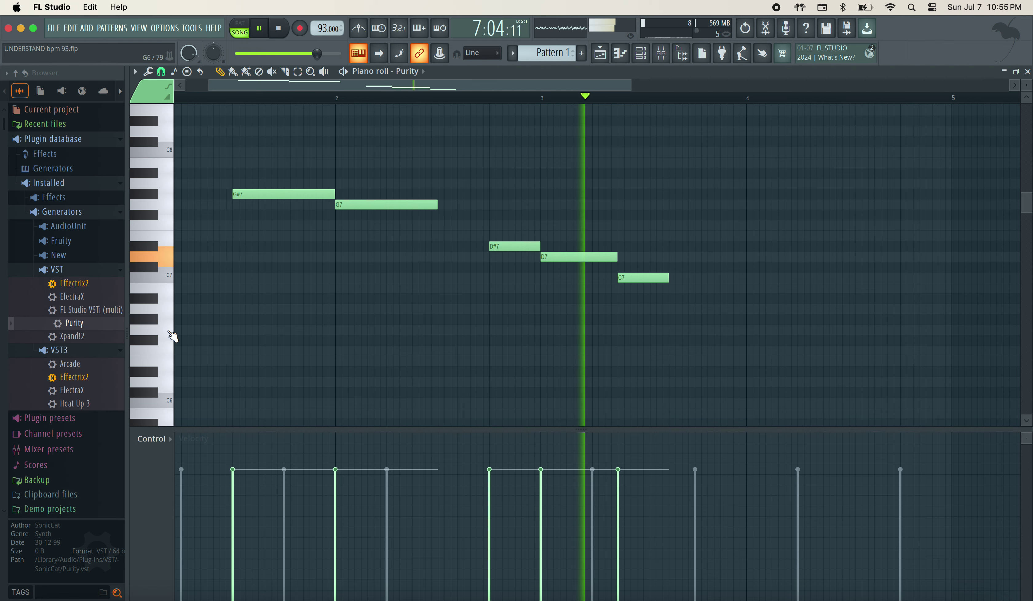
left_click(153, 250)
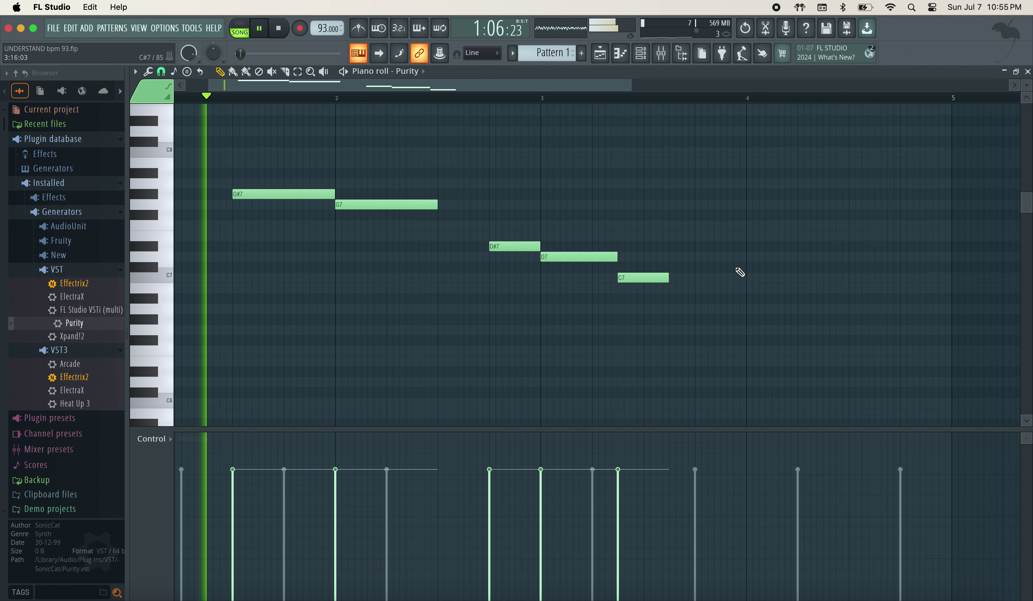
left_click(700, 257)
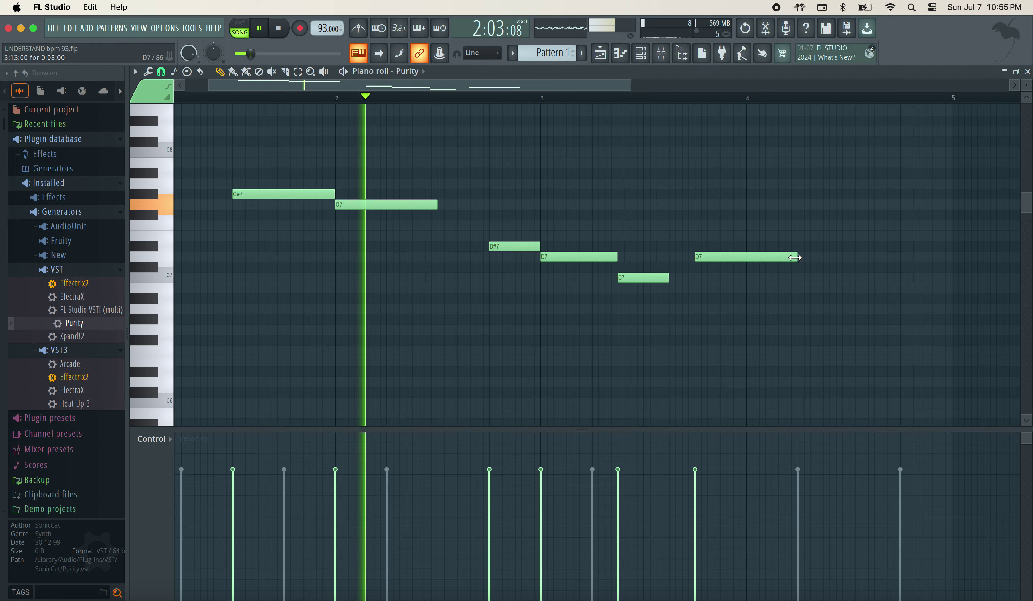
left_click_drag(668, 277, 693, 263)
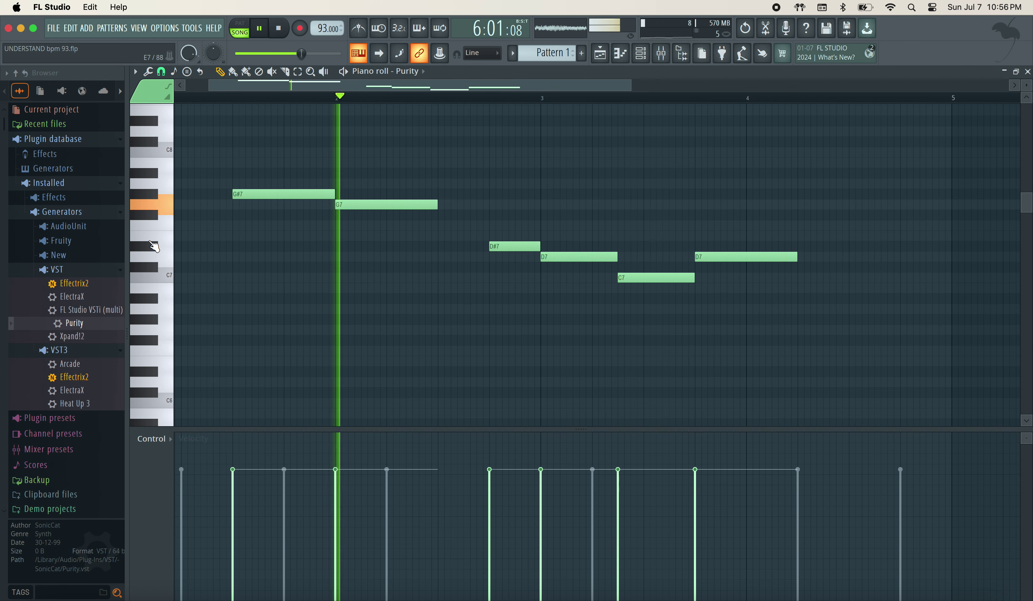
left_click(906, 247)
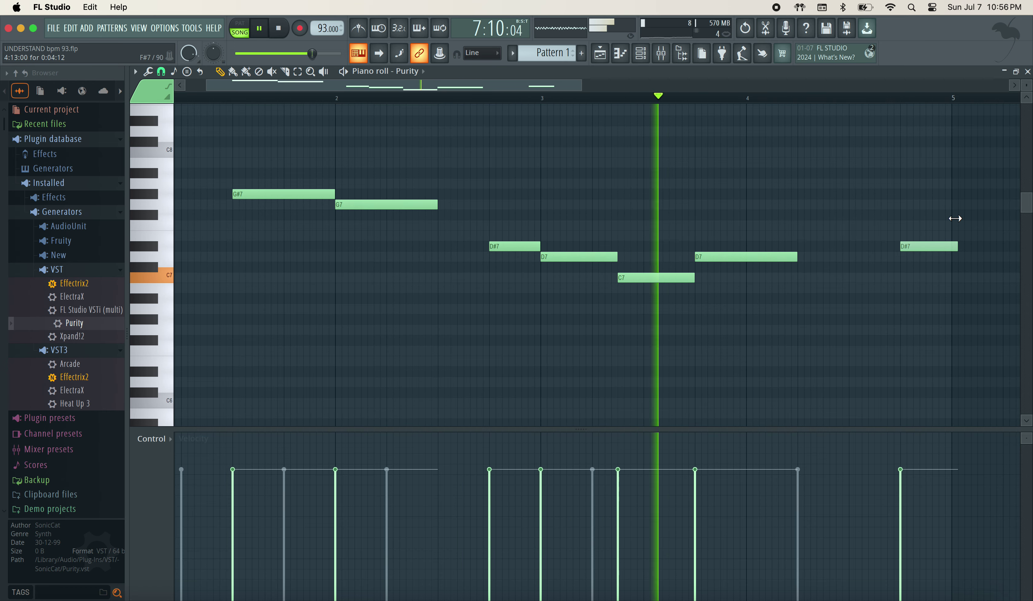
left_click_drag(955, 219, 950, 215)
Replace the Purity channel's instrument with ElectraX and load the patch 1 Hour Glass MF
left_click(640, 52)
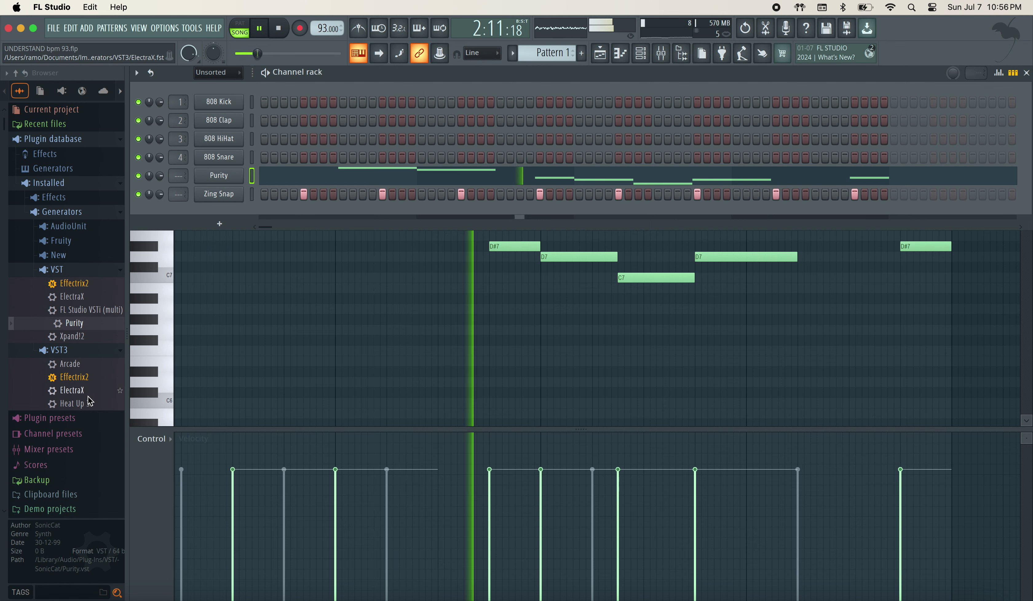
left_click_drag(74, 391, 218, 178)
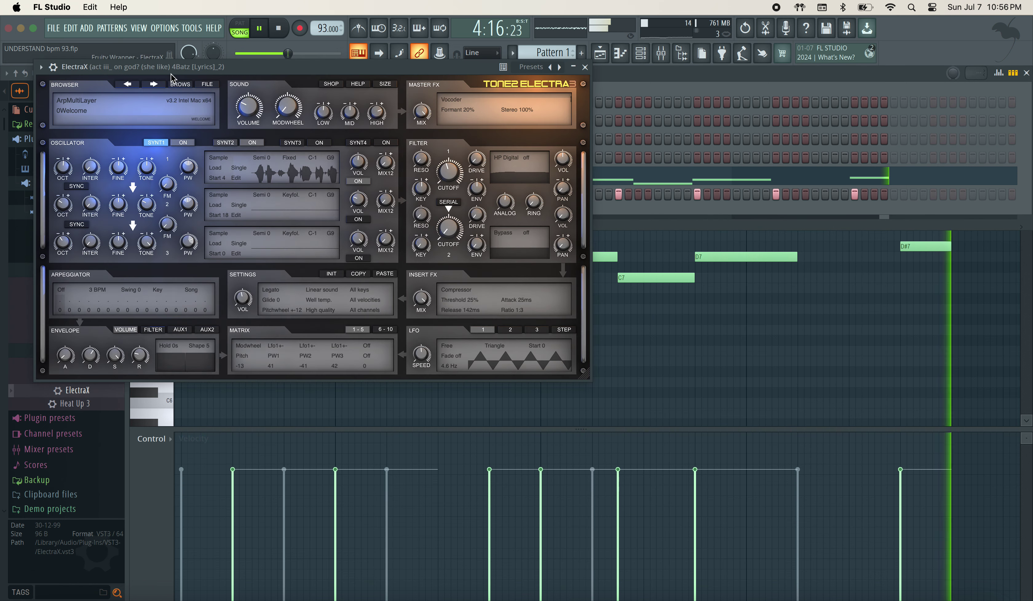
left_click(155, 84)
left_click(155, 84)
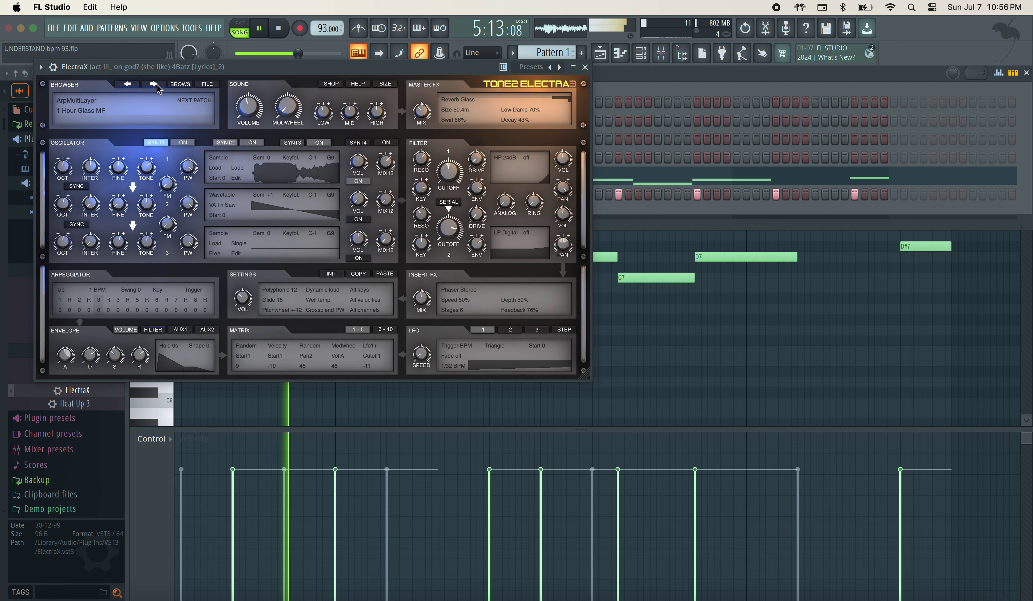
left_click(584, 68)
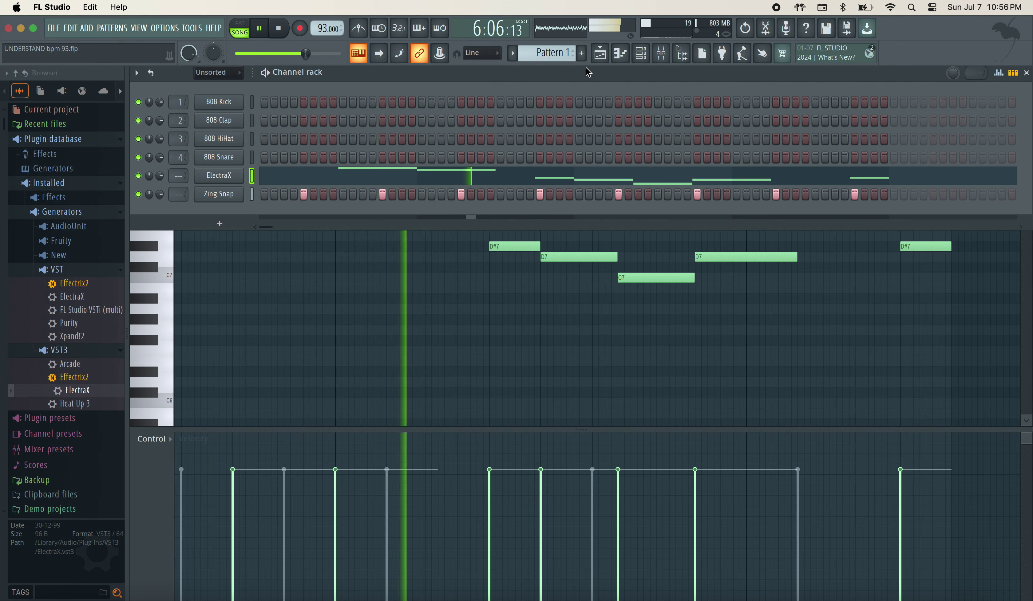
Open ElectraX's piano roll, transpose the melody up one octave and play it back
left_click(406, 185)
left_click(407, 183)
key("super+Up")
key("space")
key("space")
scroll(311, 240, "up", 4)
key("space")
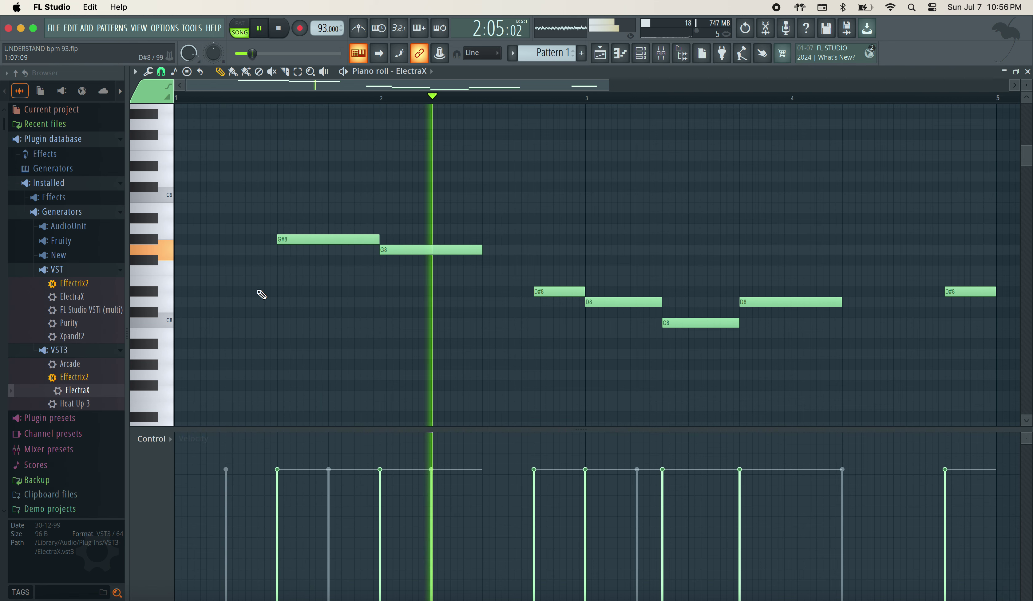
Transpose the ElectraX melody down two octaves and play it again
key("super+Down")
key("super+Down")
key("space")
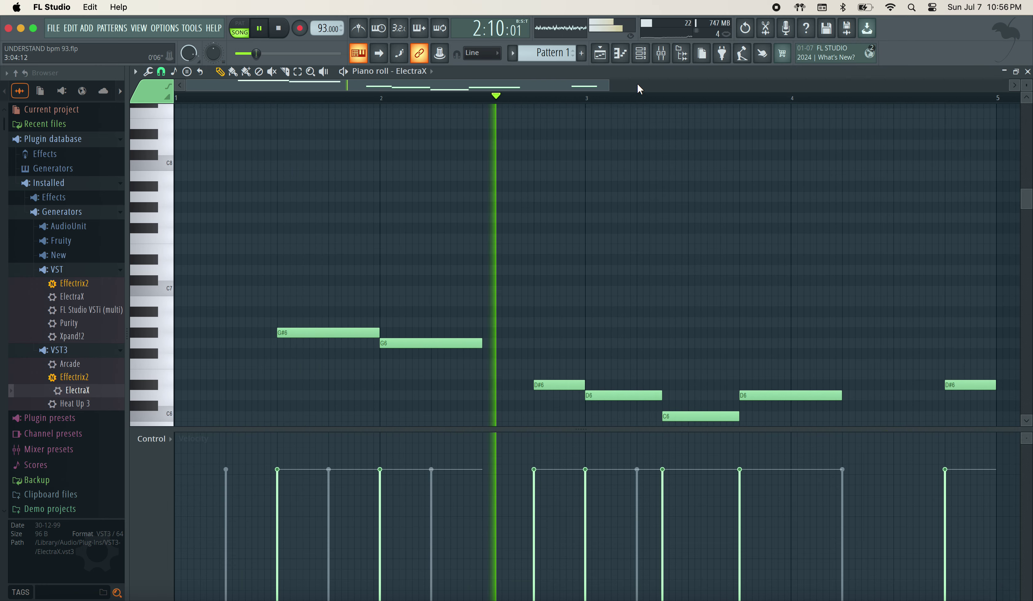
Clone the ElectraX channel and load the Pad patch 0D50 Ice Pad XS in the clone
left_click(643, 57)
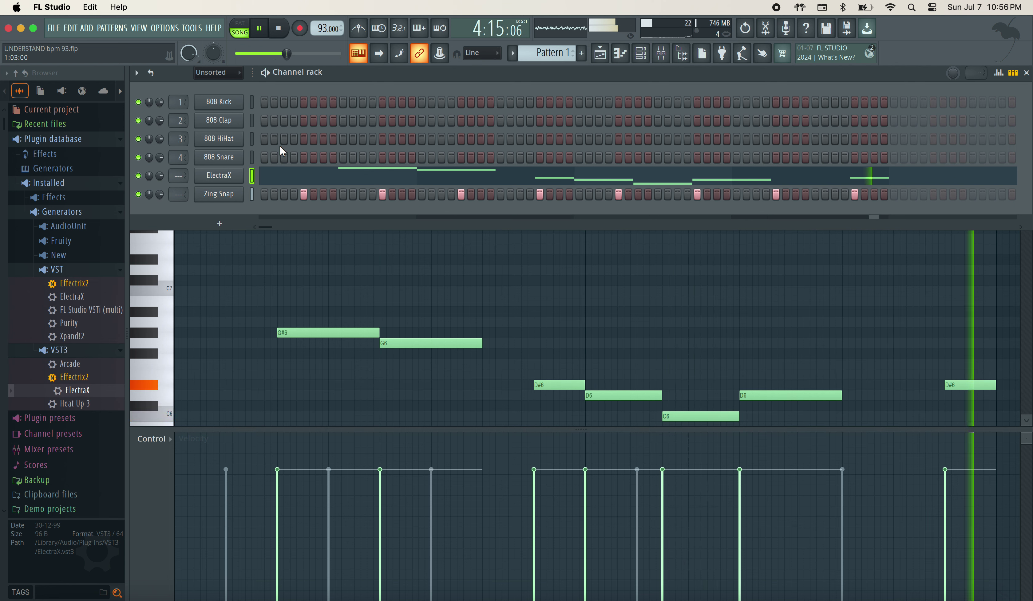
right_click(217, 181)
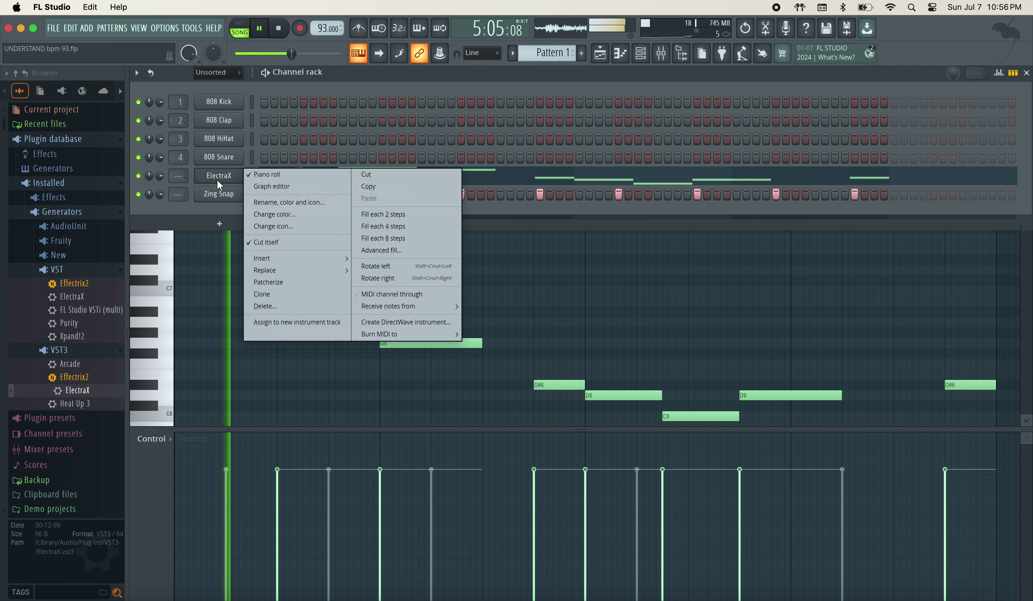
left_click(297, 301)
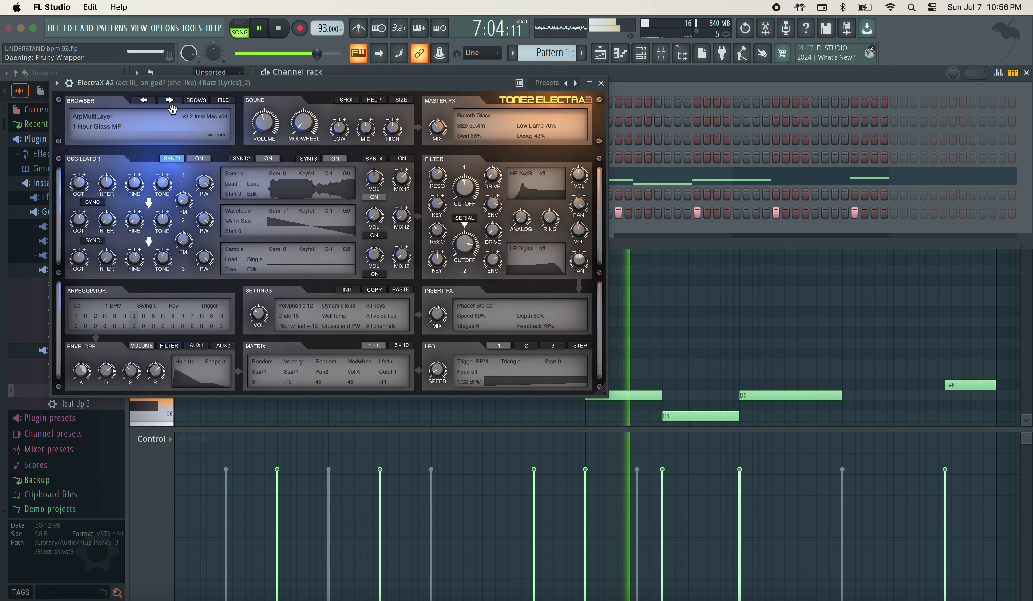
left_click(172, 110)
left_click(81, 242)
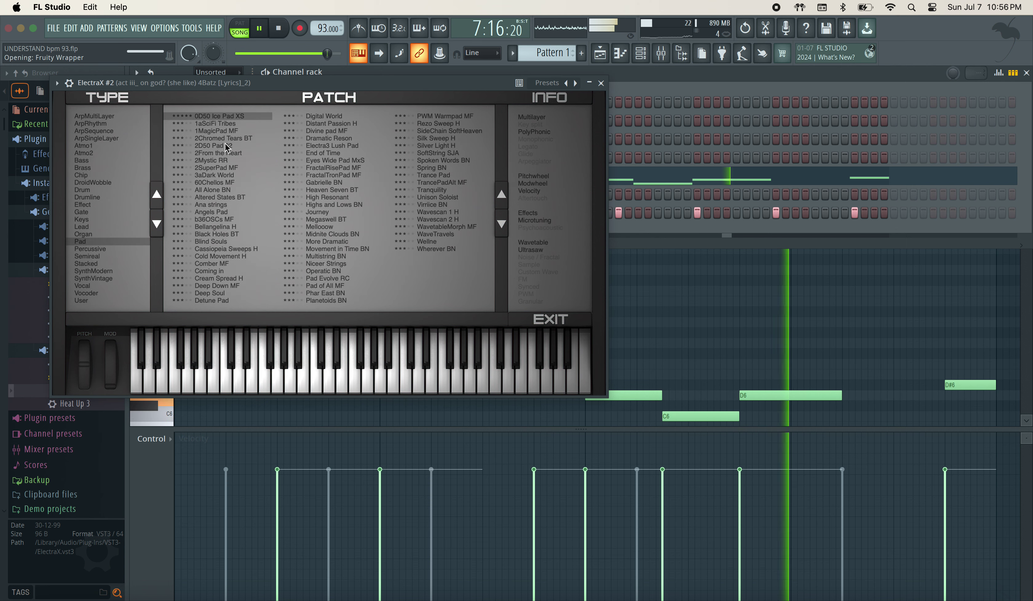
left_click(601, 83)
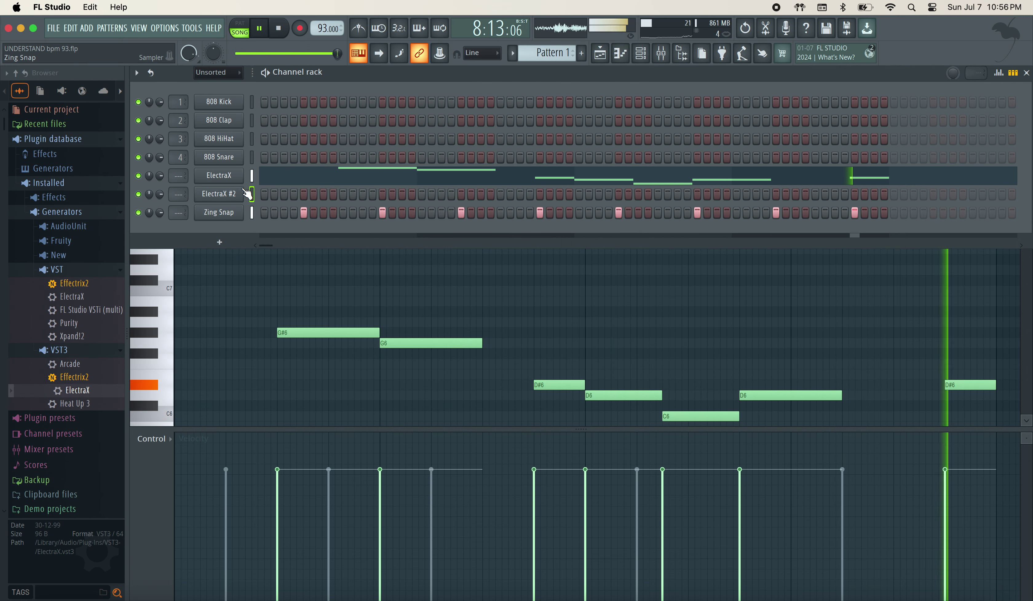
In ElectraX #2's piano roll, place a C5-F5-G#5 chord at bar 1 and a C5-D#5-G5 chord at bar 2
right_click(218, 197)
left_click(254, 196)
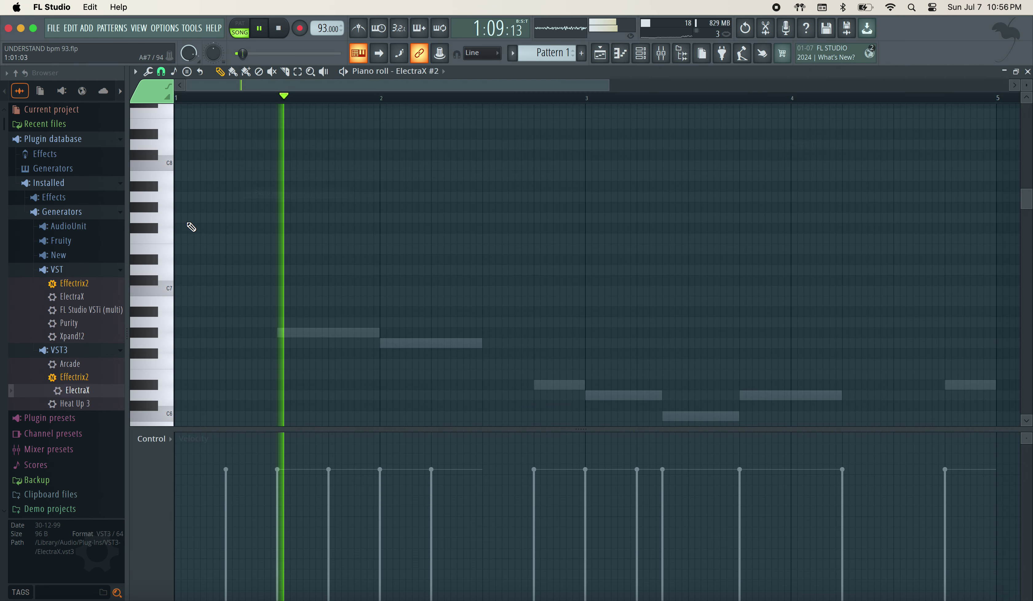
scroll(197, 358, "down", 5)
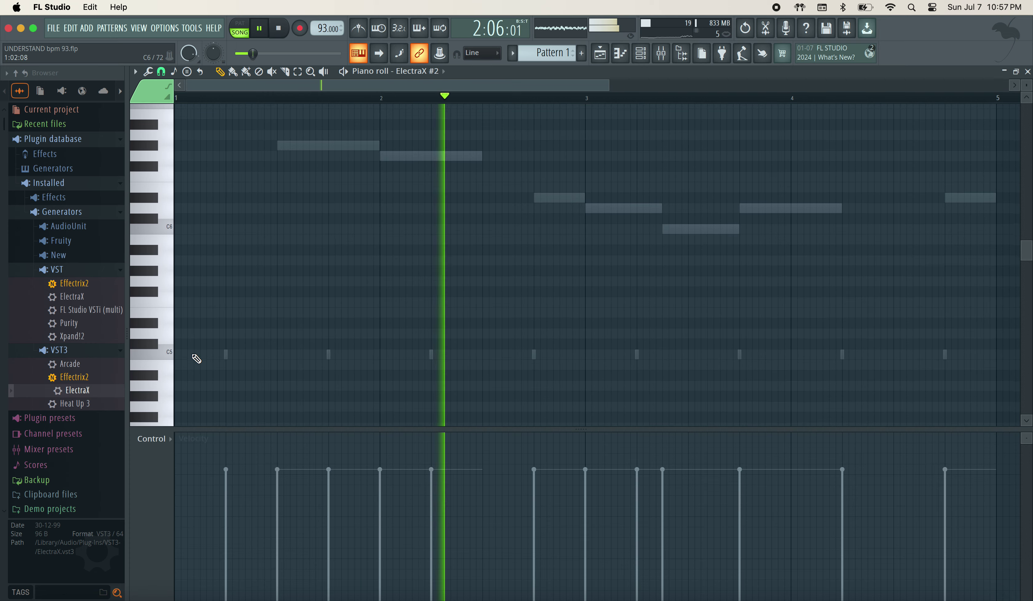
left_click(194, 295)
left_click(191, 207)
left_click_drag(192, 207, 175, 207)
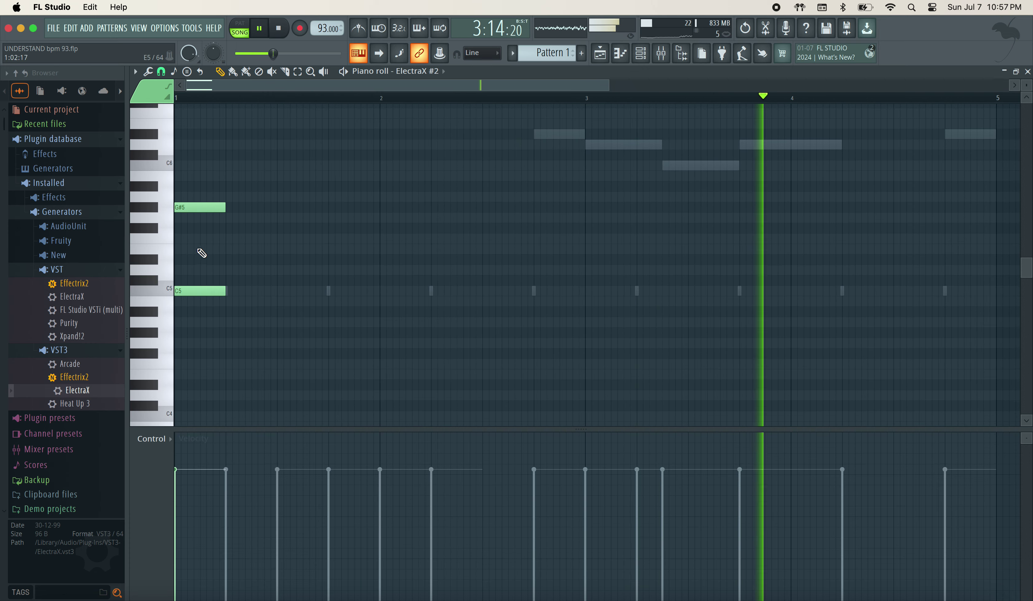
left_click(179, 238)
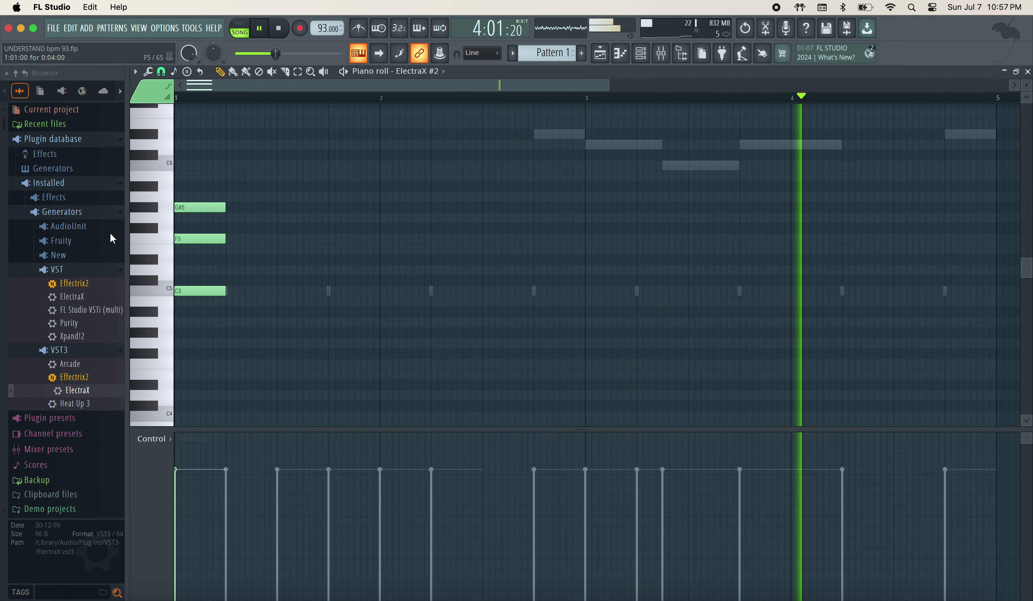
left_click(381, 218)
left_click(382, 259)
left_click(382, 292)
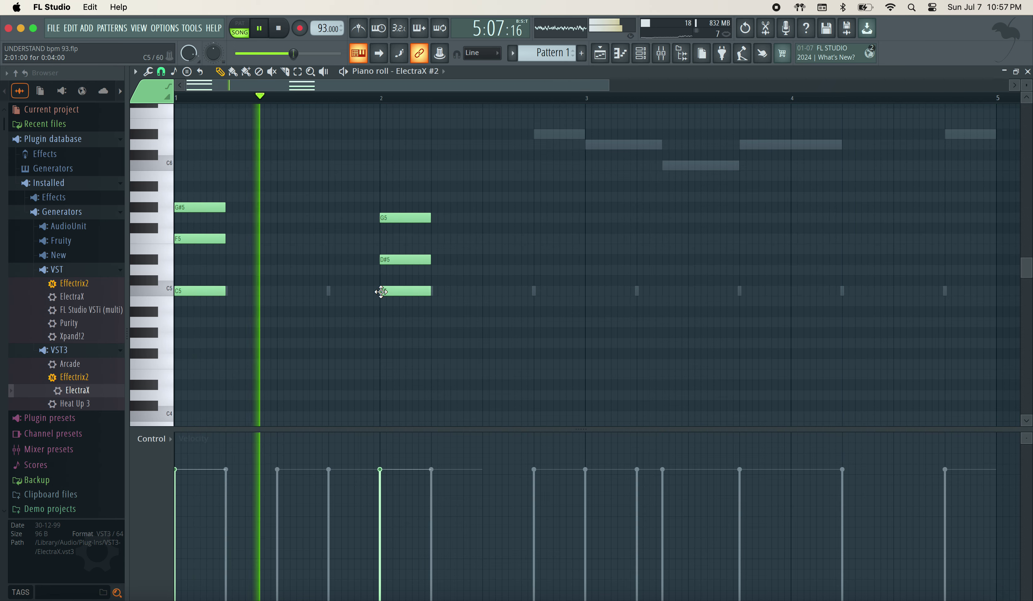
Stretch both chords to one full bar each and duplicate them into bars 3 and 4
key("super+l")
key("super+b")
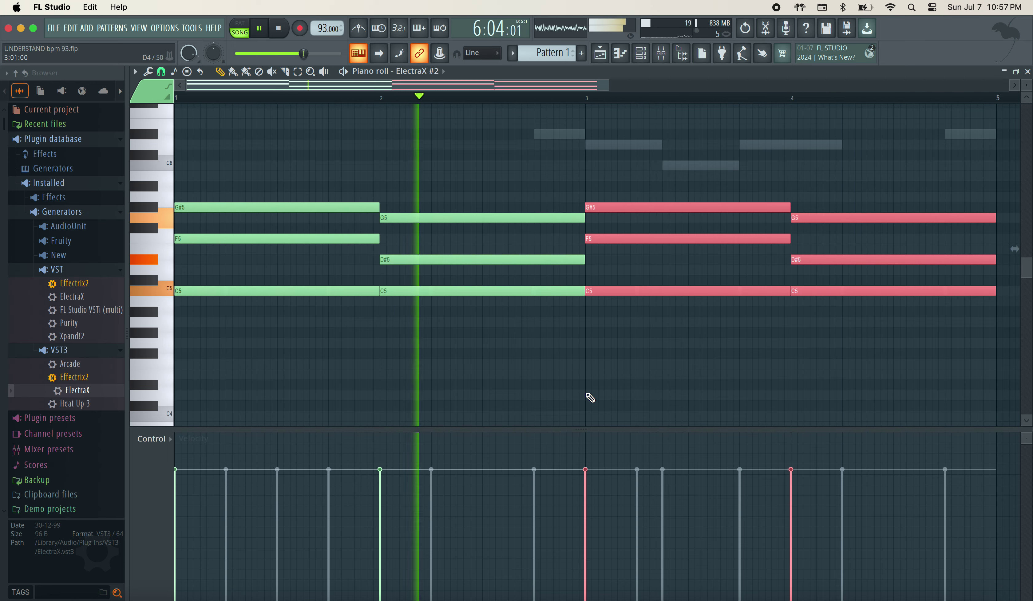
key("super+d")
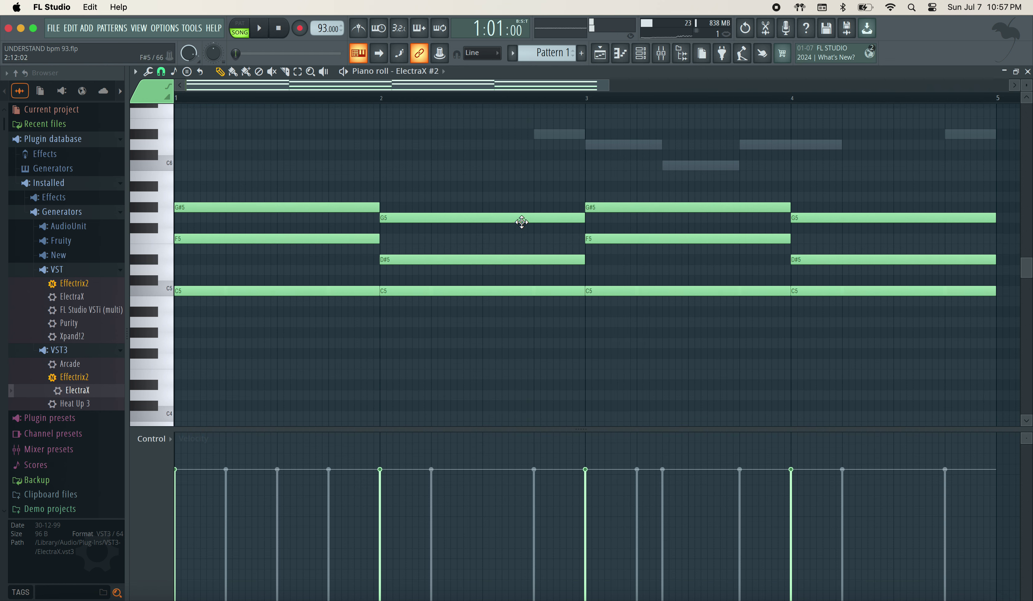
Delete the chord notes in bars 2 and 3, keeping the chords in bars 1 and 4
right_click(522, 260)
right_click(526, 291)
right_click(705, 291)
right_click(706, 239)
right_click(706, 207)
Move the C5-D#5-G5 chord from bar 4 to the exact start of bar 3
scroll(706, 289, "up", 1)
left_click_drag(843, 230, 607, 305)
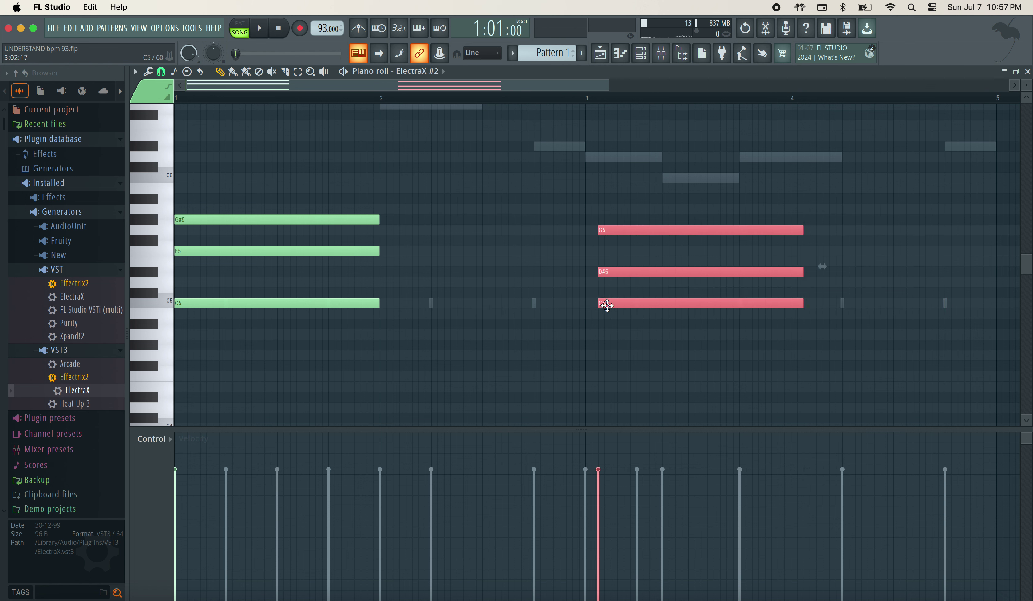
left_click(618, 296)
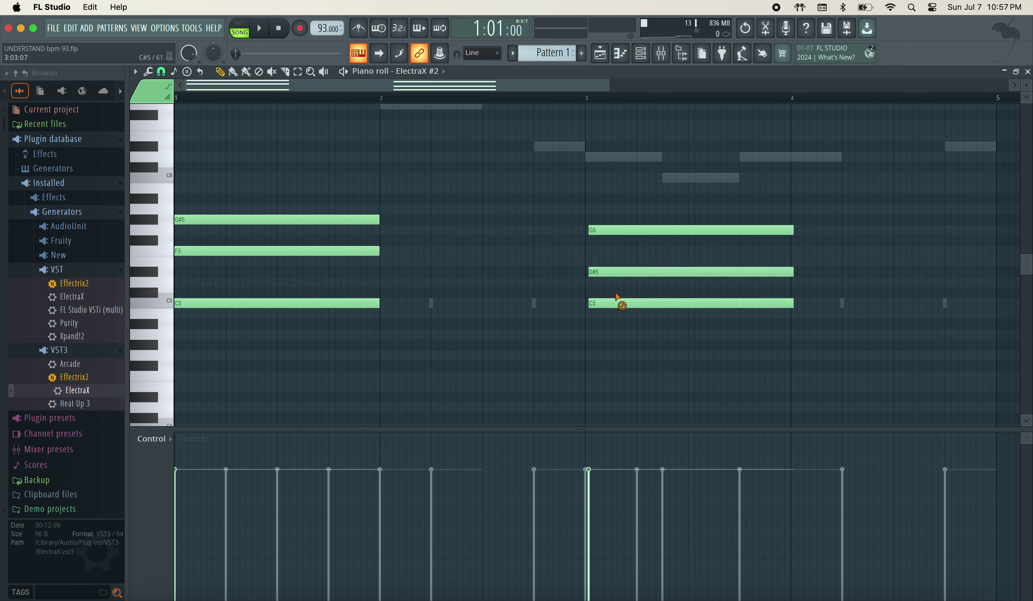
left_click_drag(618, 317, 593, 195)
key("shift+Left")
key("shift+Left")
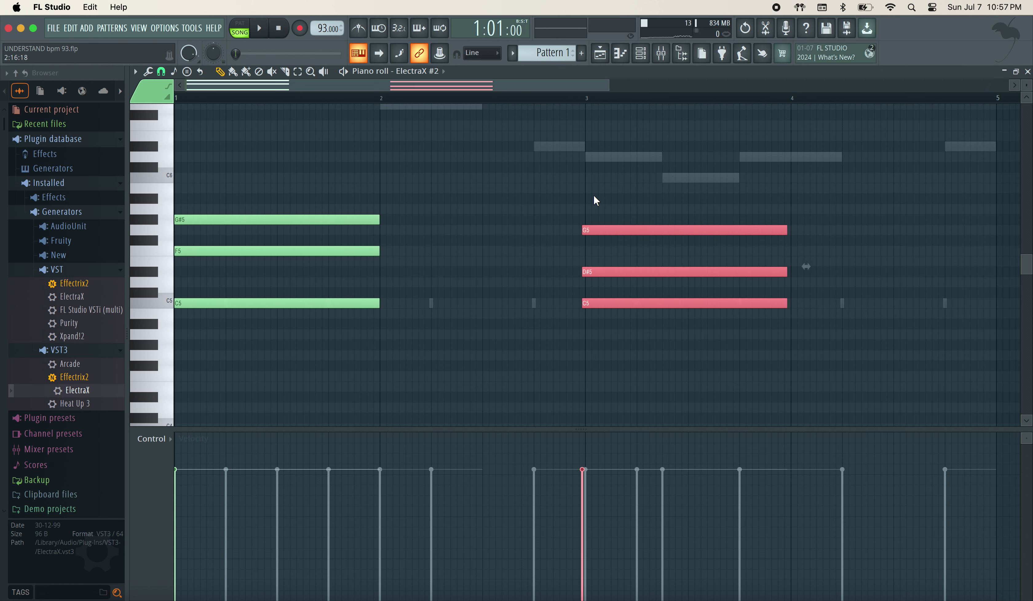
key("shift+Right")
key("super+d")
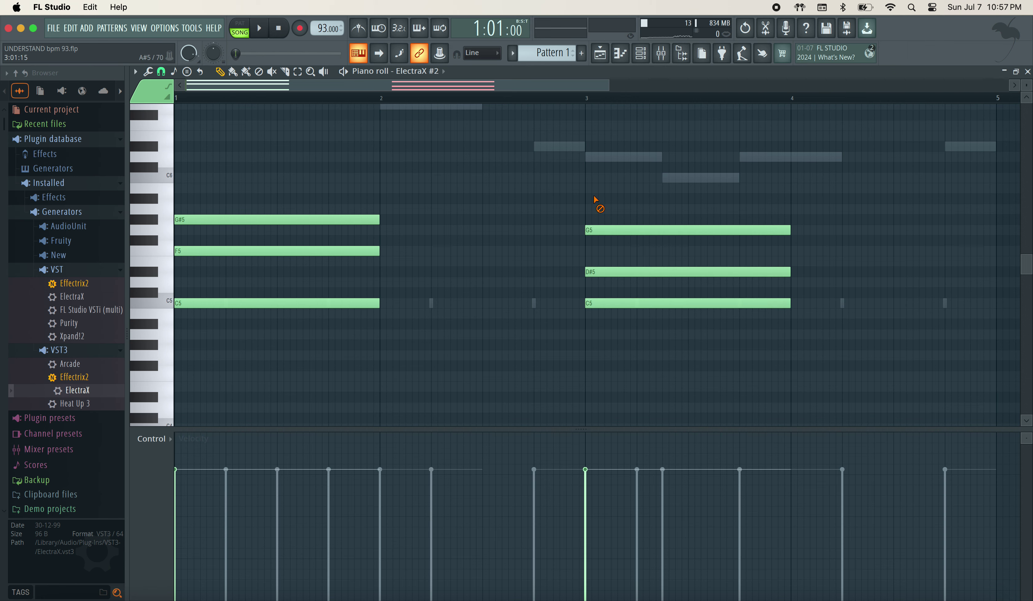
Lengthen the first chord up to bar 3 and the second chord up to bar 5, so each lasts two bars
key("super+l")
left_click_drag(774, 388, 751, 11)
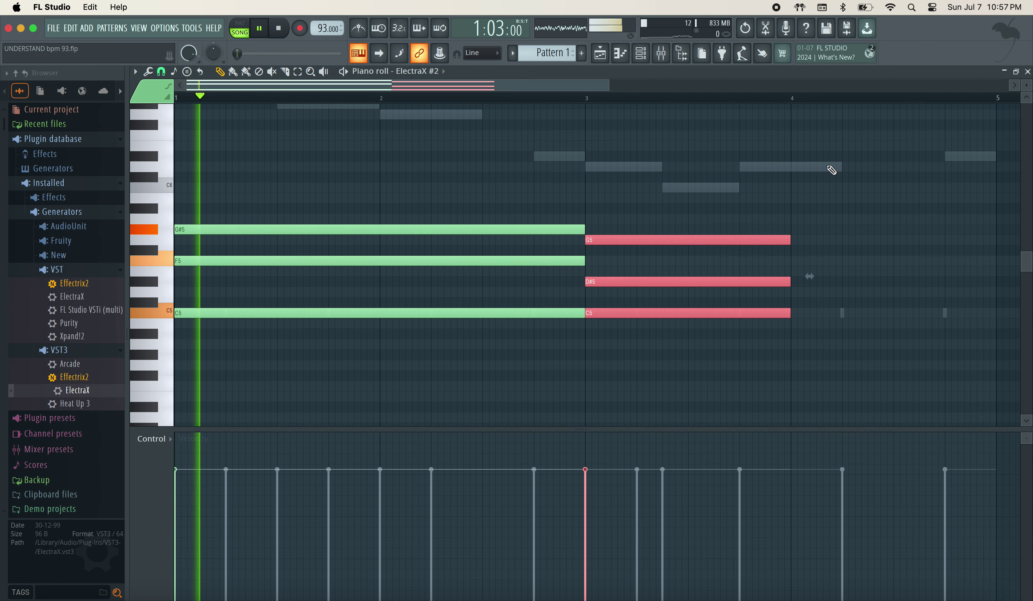
left_click_drag(791, 239, 994, 209)
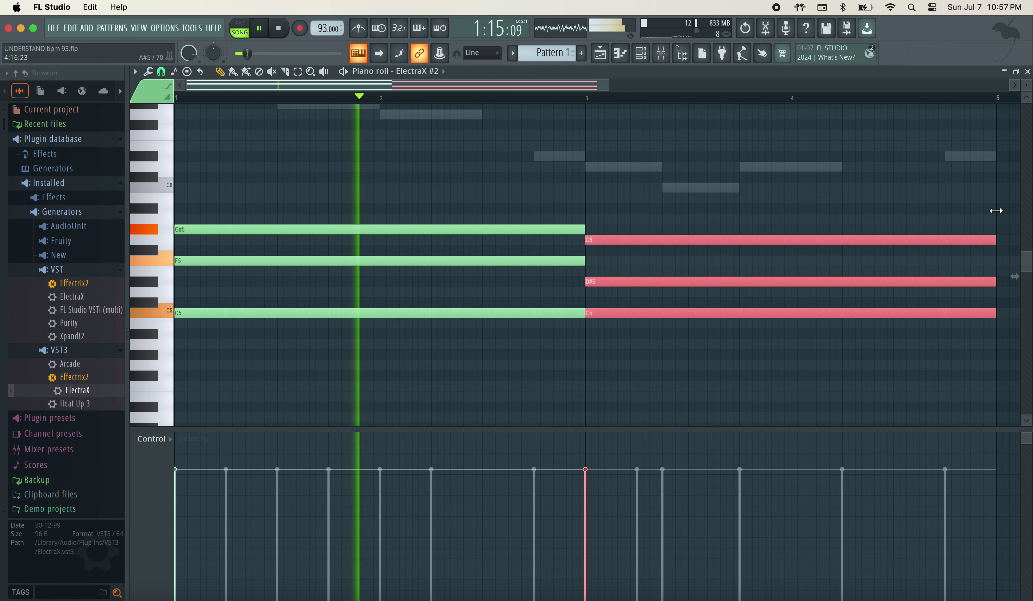
left_click(864, 186)
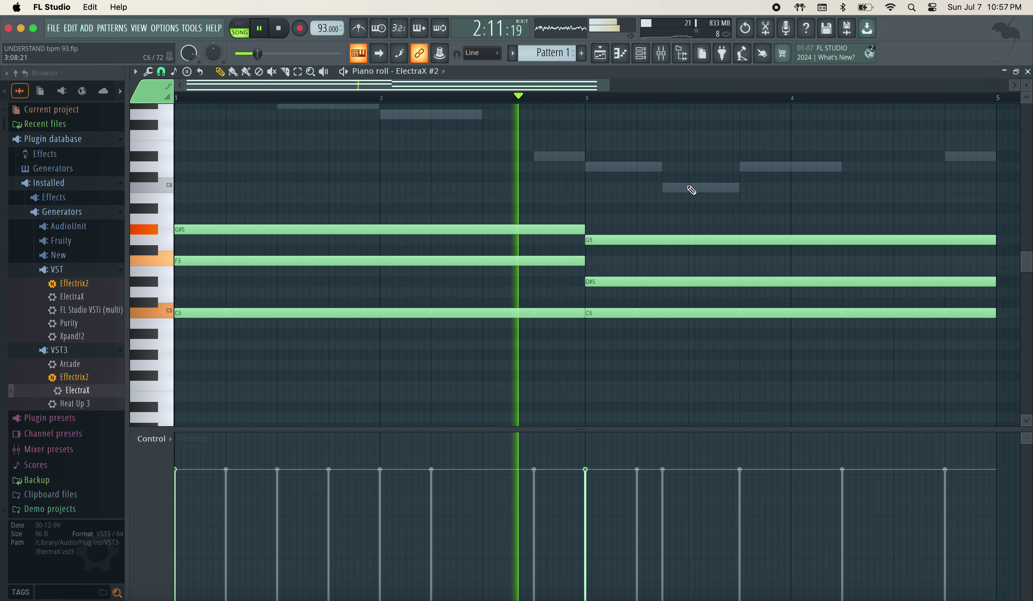
scroll(221, 223, "down", 1, "ctrl")
scroll(222, 223, "up", 3)
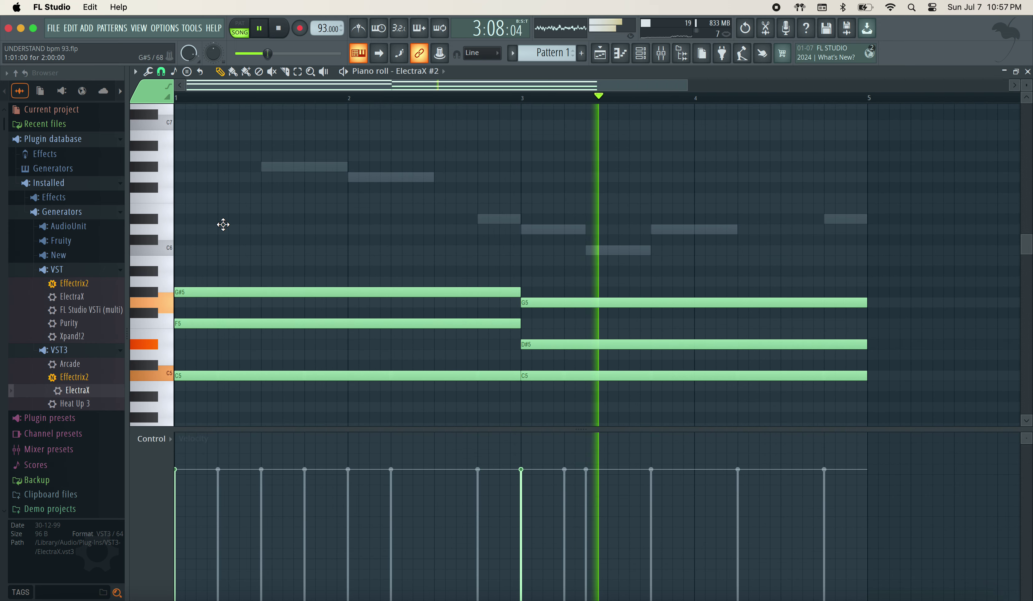
Place two-bar melody notes above the chords: G#7 at bar 1, G7 on bar 1's fourth beat and D7 at bar 2
scroll(222, 224, "up", 6)
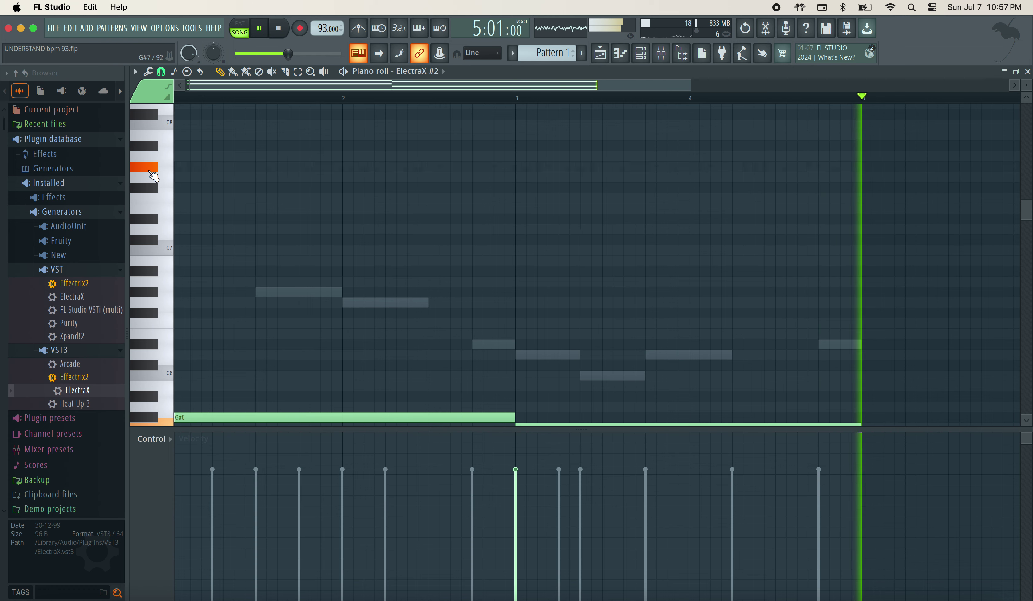
left_click(153, 173)
left_click(191, 167)
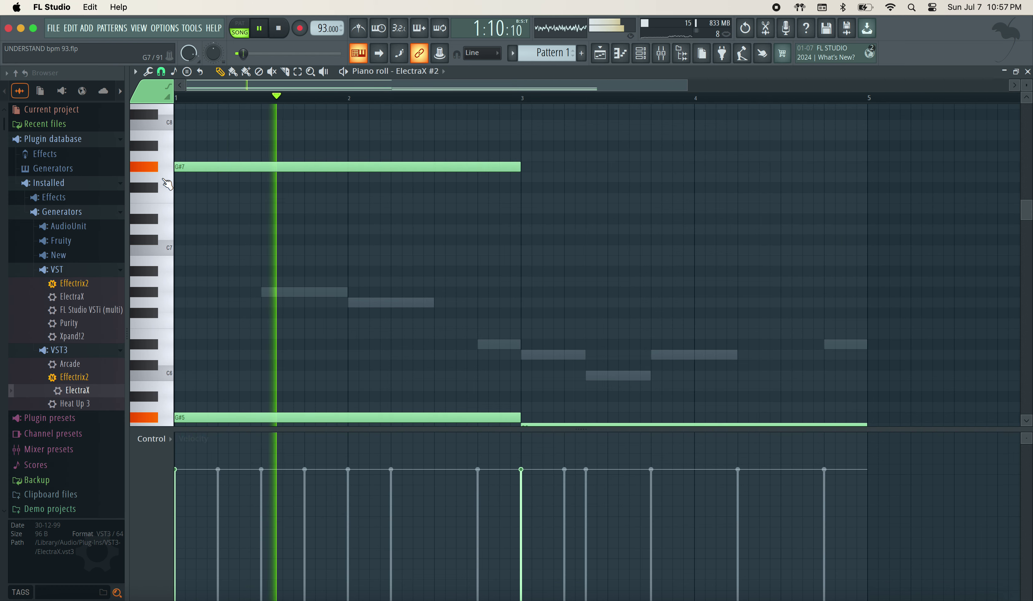
left_click(308, 177)
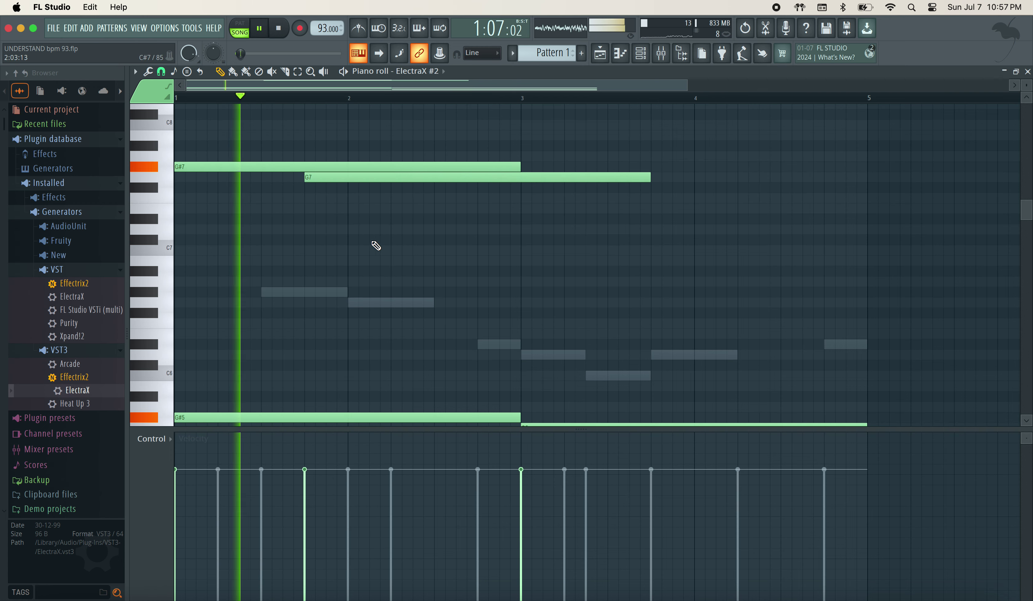
left_click(353, 231)
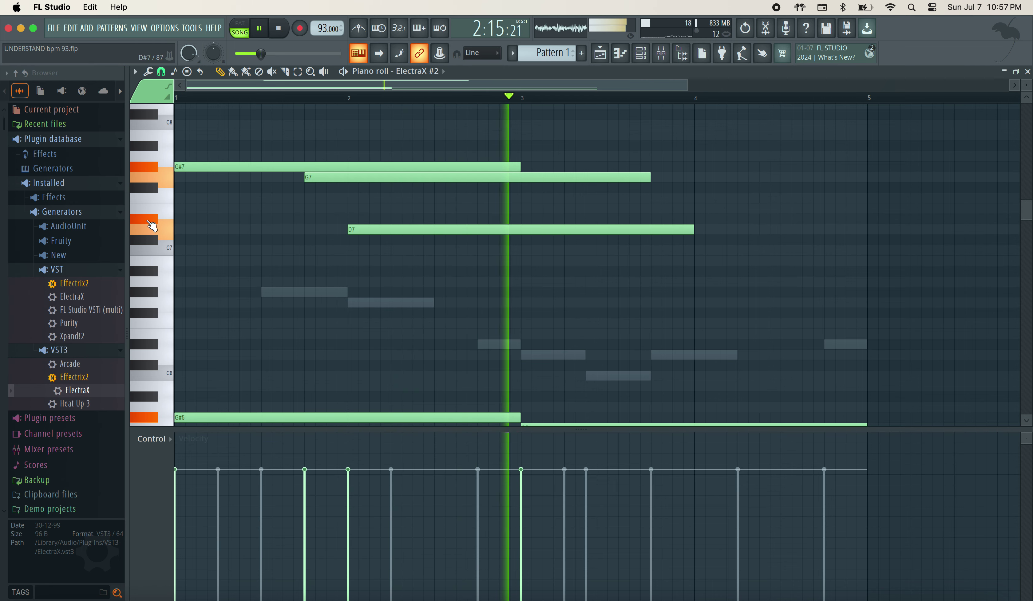
Add a D#7 note on bar 2's fourth beat and an F7 note at the start of bar 3
key("space")
key("space")
left_click(479, 219)
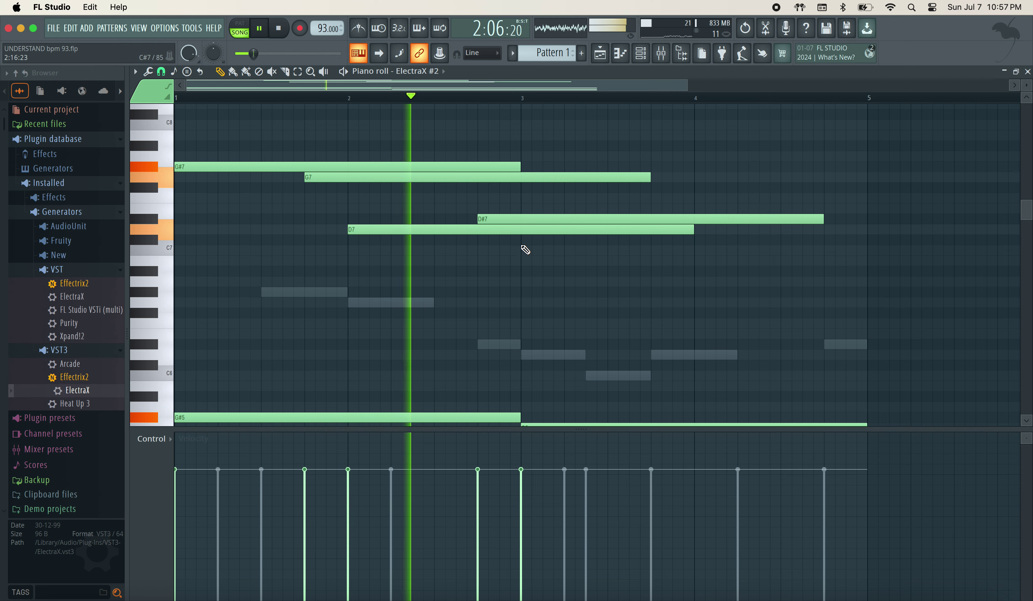
left_click(523, 251)
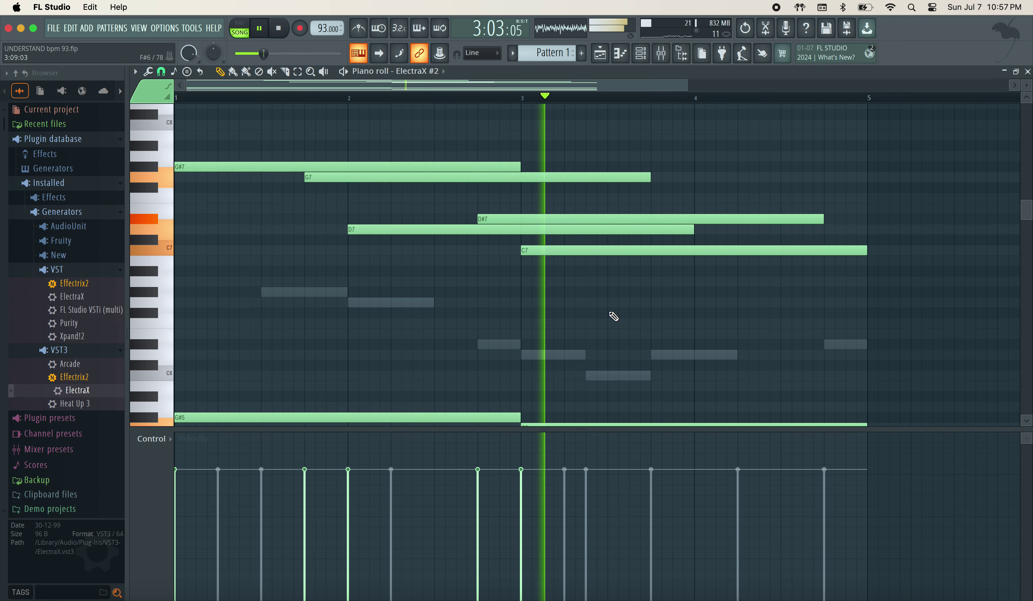
left_click_drag(531, 250, 528, 202)
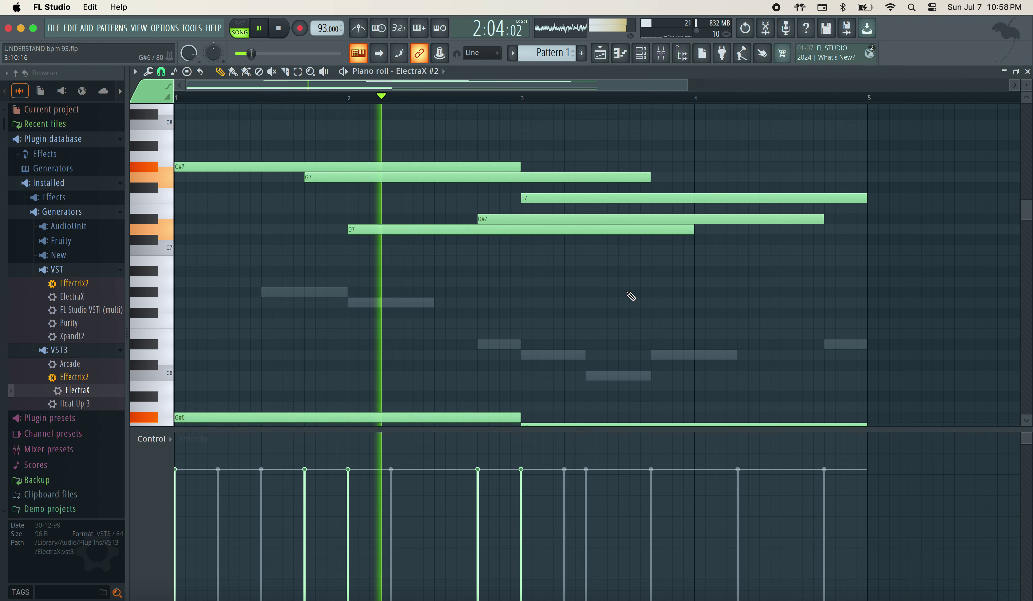
Trim the overlapping G#7, G7, D7 and D#7 melody notes so each ends where the following note starts
left_click_drag(627, 292, 437, 168)
key("super+l")
left_click(519, 302, "super")
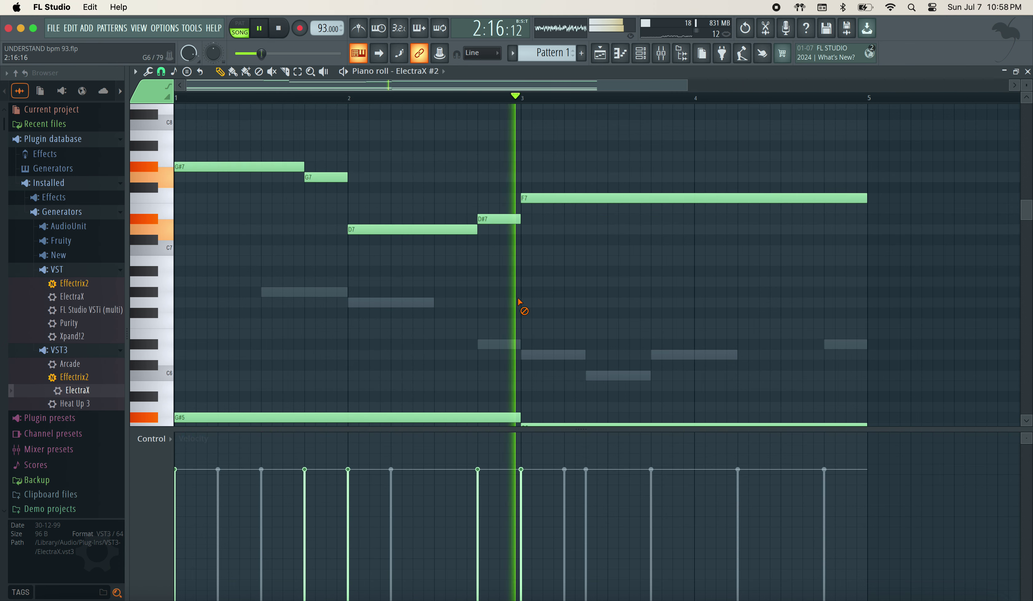
Shorten bar 3's F7 to three beats, followed by a one-beat G7, a three-beat F7 in bar 4 and a one-beat D7
key("space")
left_click_drag(866, 198, 669, 139)
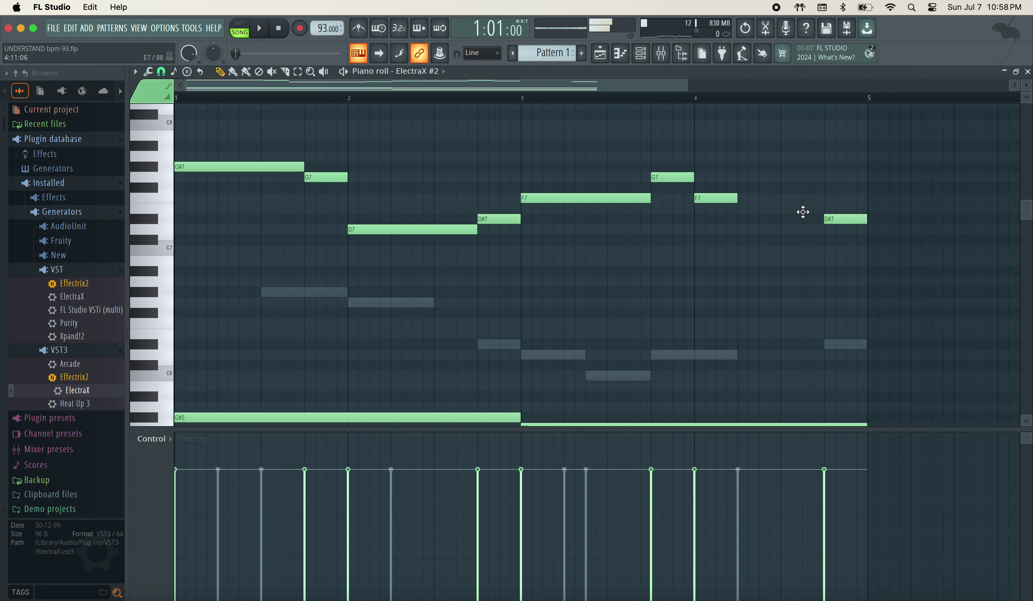
key("space")
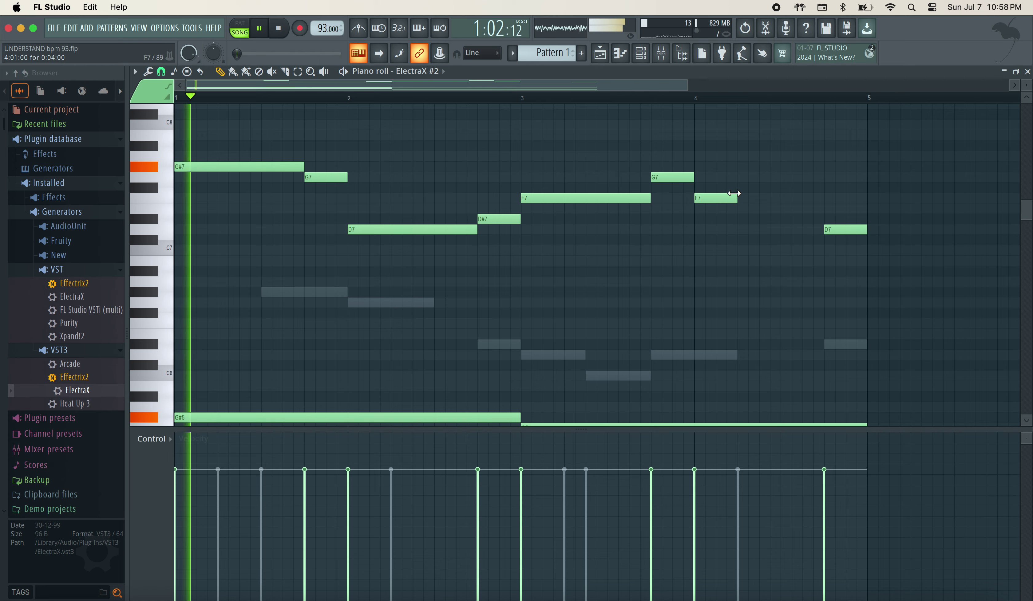
left_click_drag(737, 197, 823, 196)
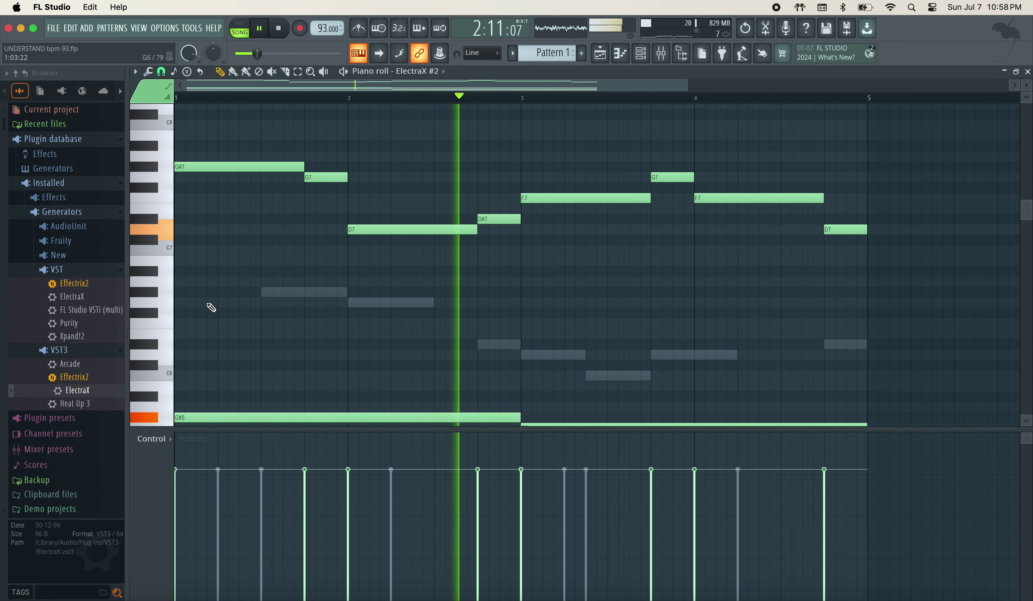
Add a lower line of one-bar notes beneath the melody: G6 in bar 1, G#6 in bar 2 and F6 in bar 3
left_click_drag(210, 305, 177, 303)
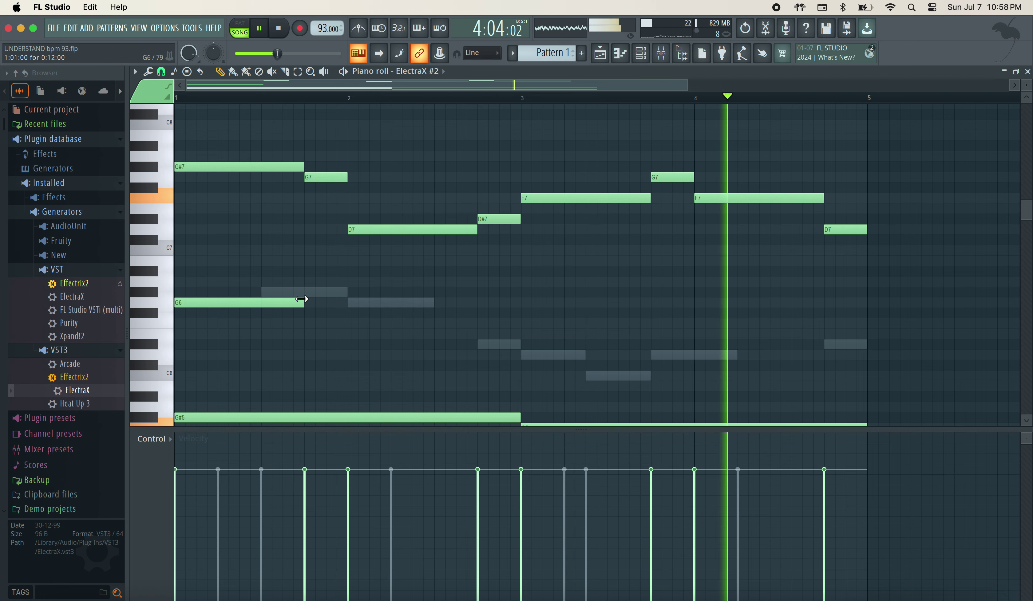
left_click_drag(304, 303, 347, 302)
left_click(349, 292)
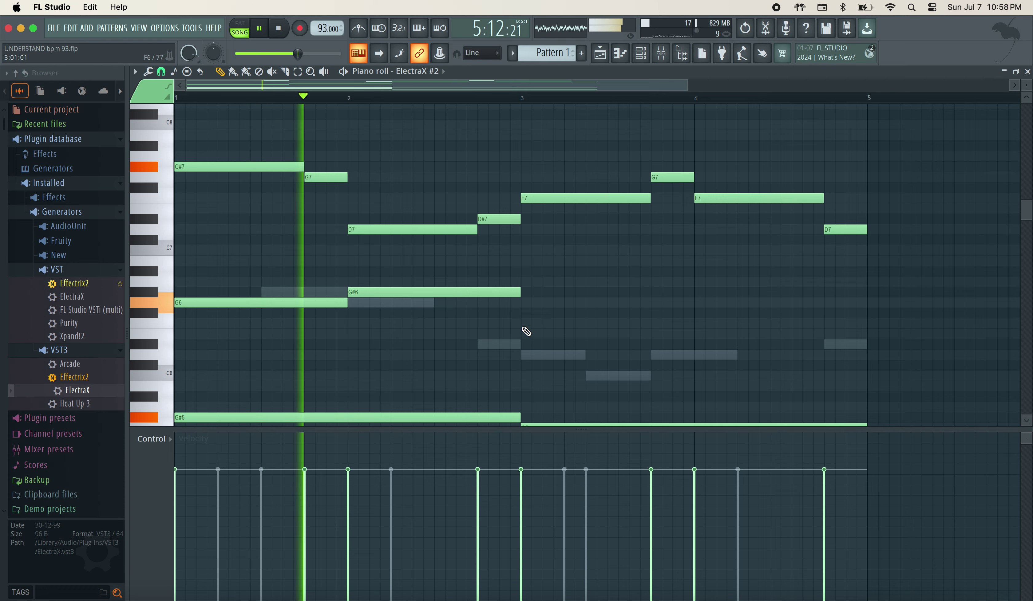
left_click(522, 323)
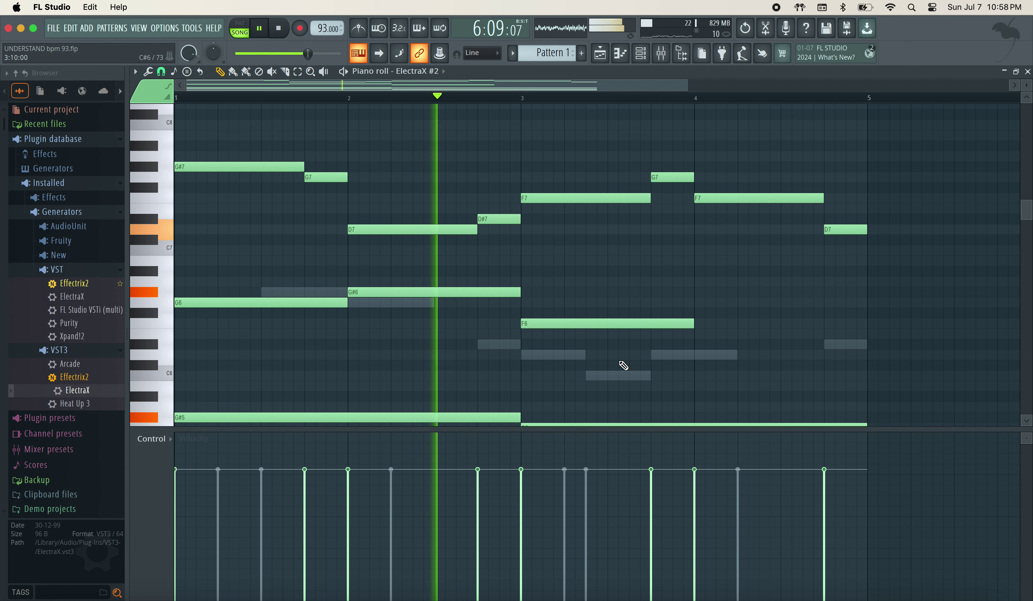
Add a one-bar D6 note at the start of bar 4 in the ElectraX #2 pattern
left_click(698, 355)
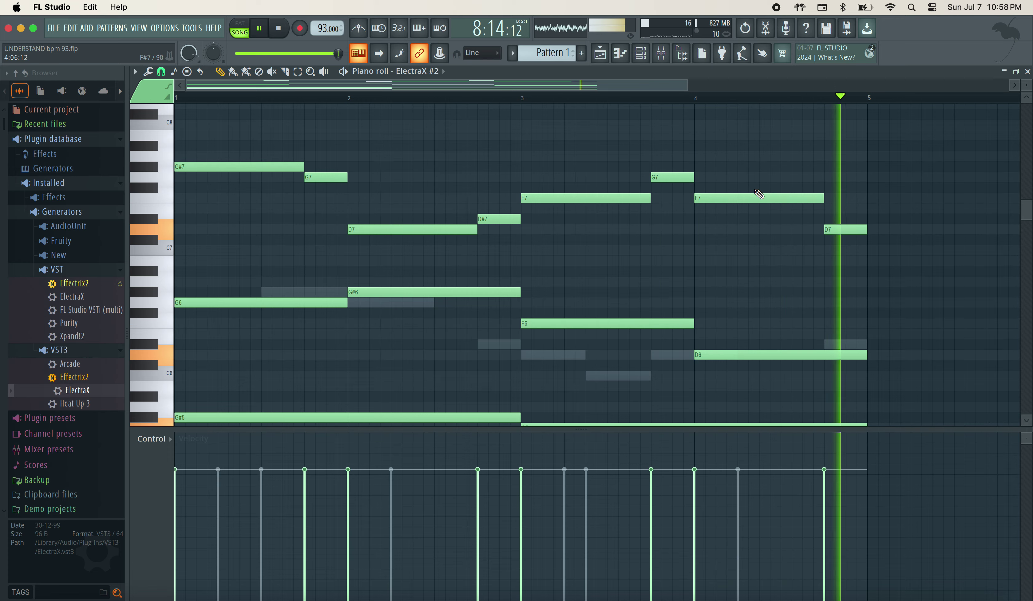
Route the ElectraX channel to mixer track 5 and ElectraX #2 to mixer track 6
left_click(661, 53)
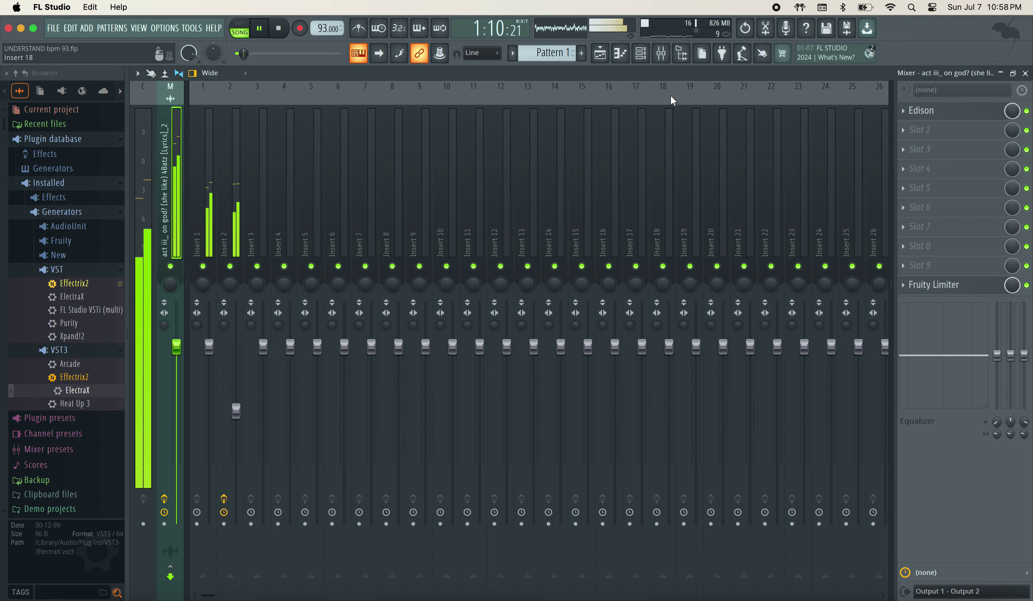
left_click(601, 53)
left_click(661, 54)
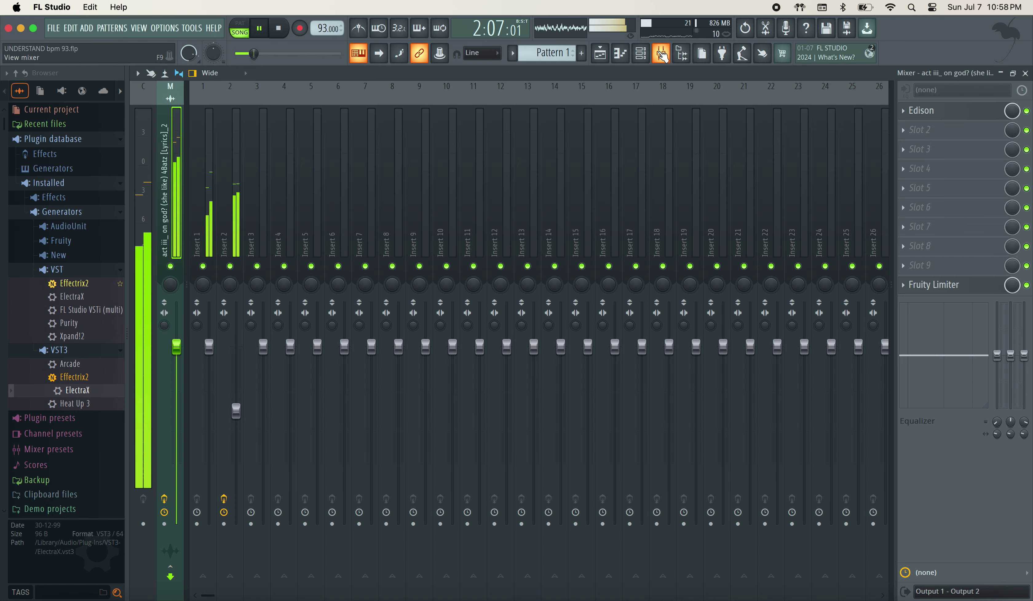
left_click(642, 54)
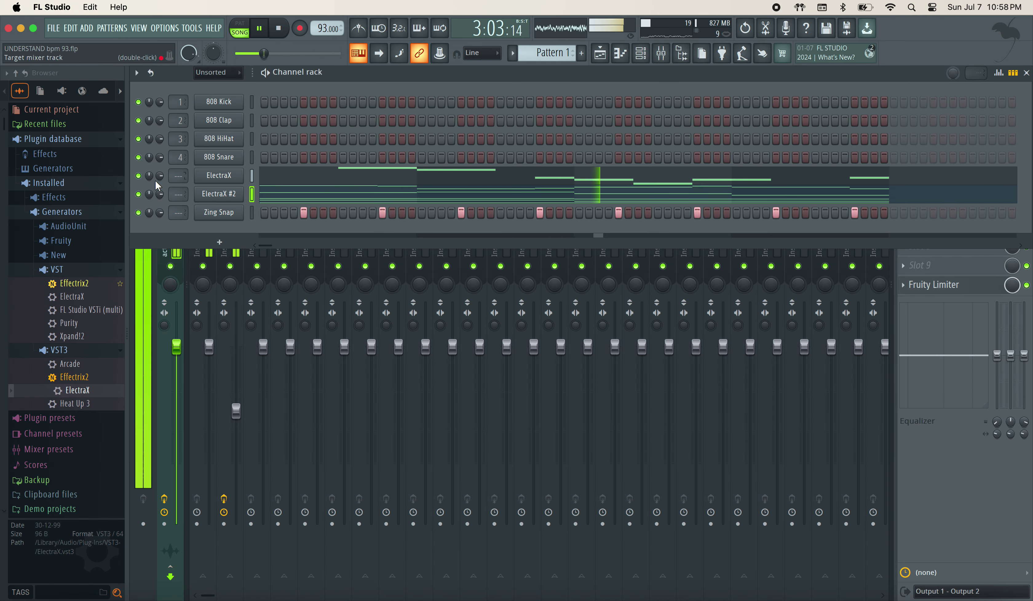
left_click_drag(174, 173, 175, 167)
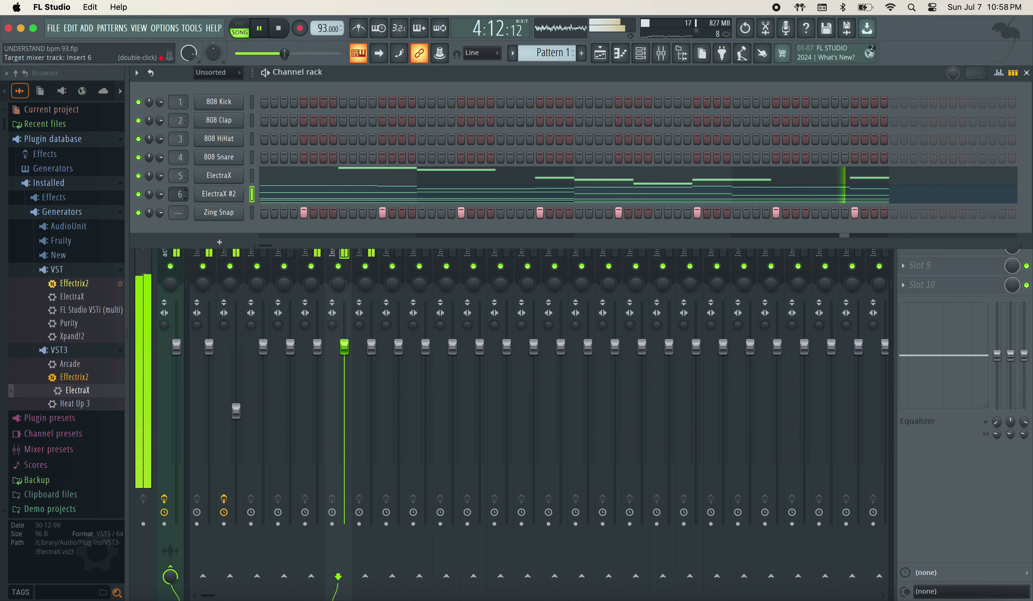
Load Fruity Delay 2 into slot 1 of Insert 5 at a reduced mix level and lower the track's volume fader
left_click(670, 56)
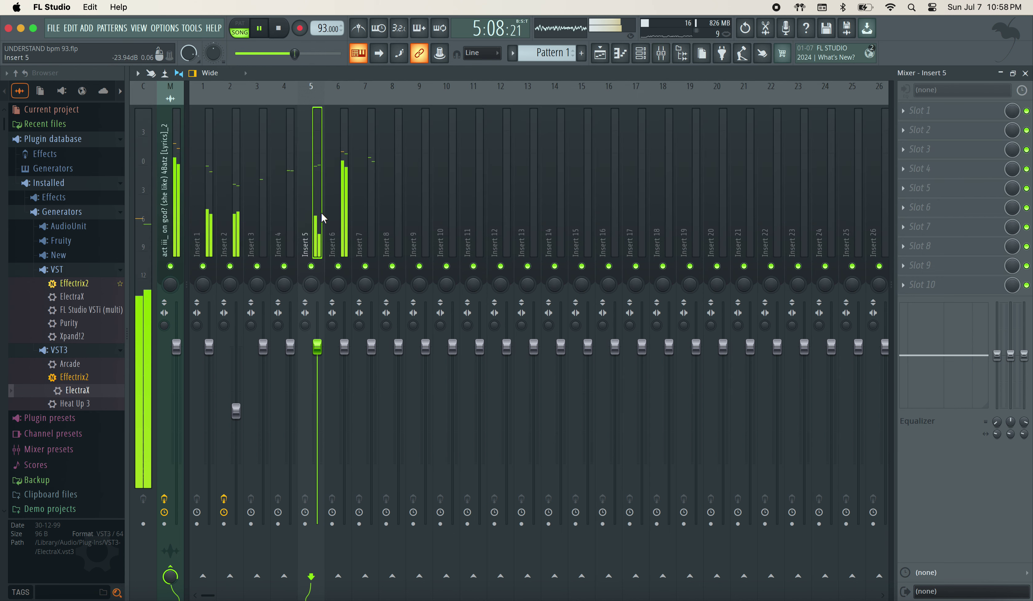
left_click(928, 110)
left_click(783, 159)
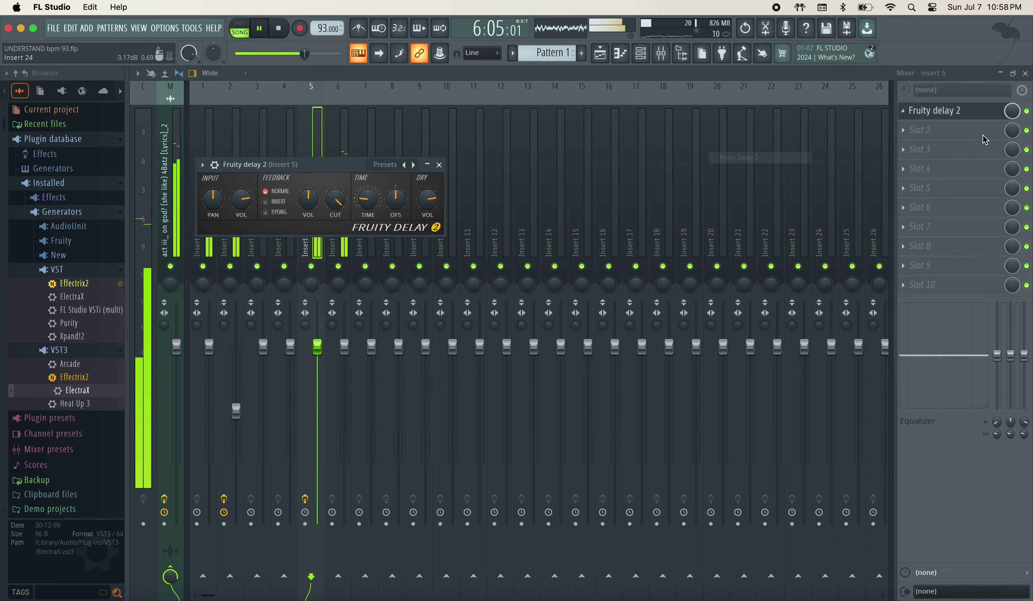
left_click_drag(1013, 111, 1012, 124)
left_click(958, 130)
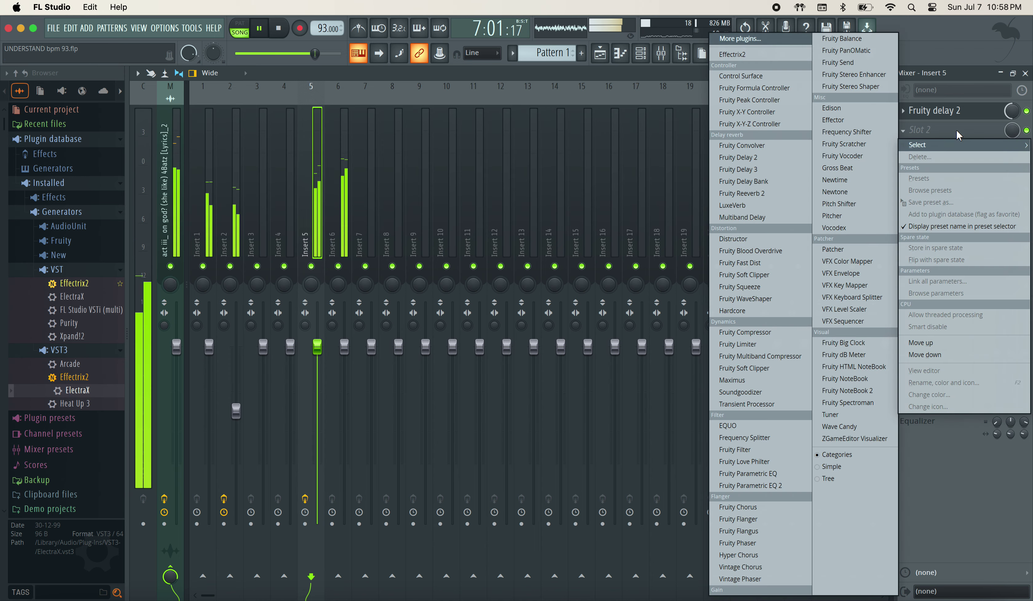
left_click(349, 191)
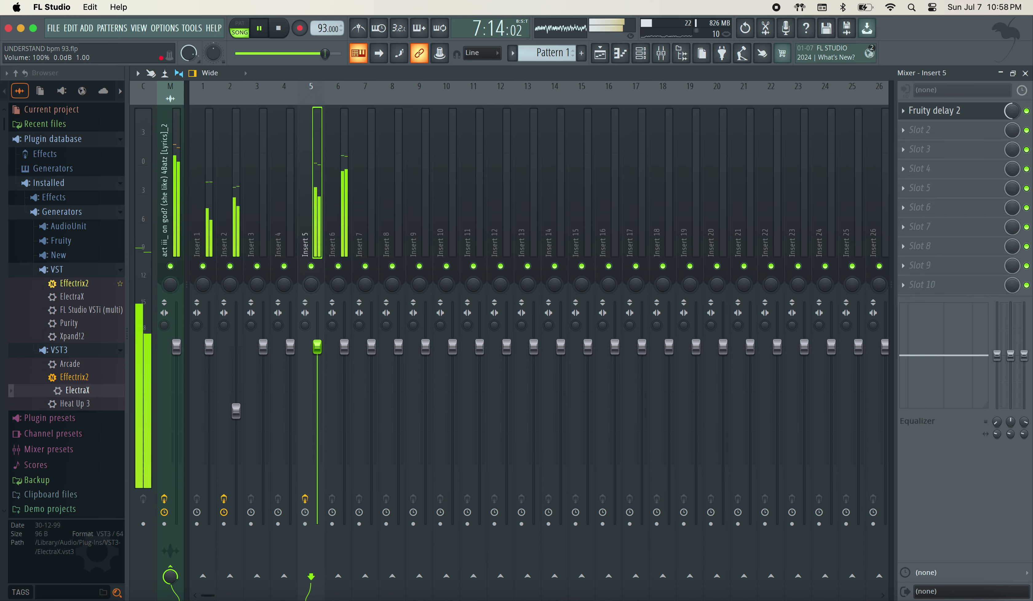
Load Fruity Delay 2 into slot 2 of Insert 6 and reduce its mix level
left_click(345, 228)
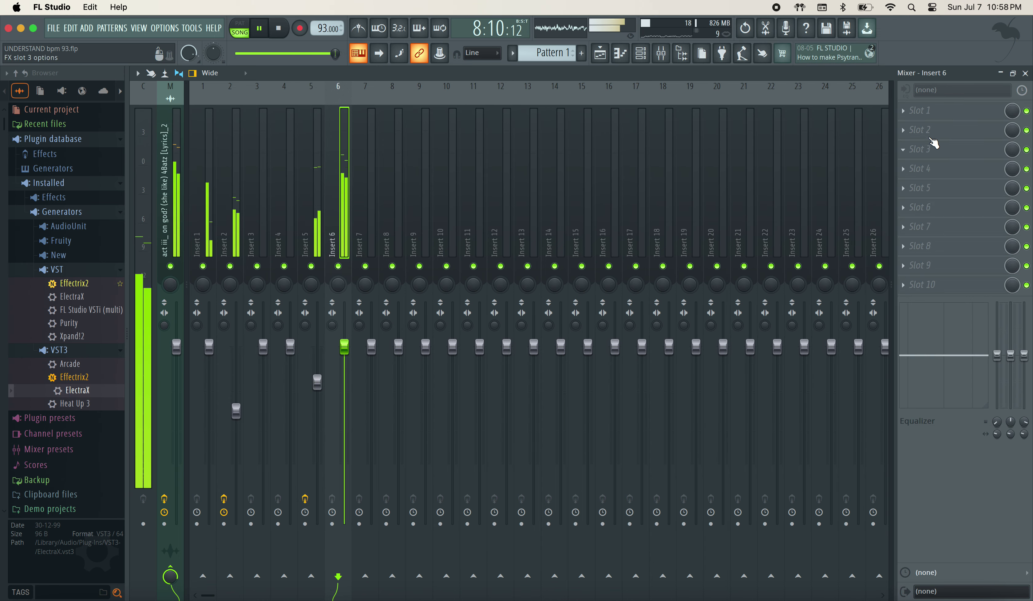
left_click(929, 131)
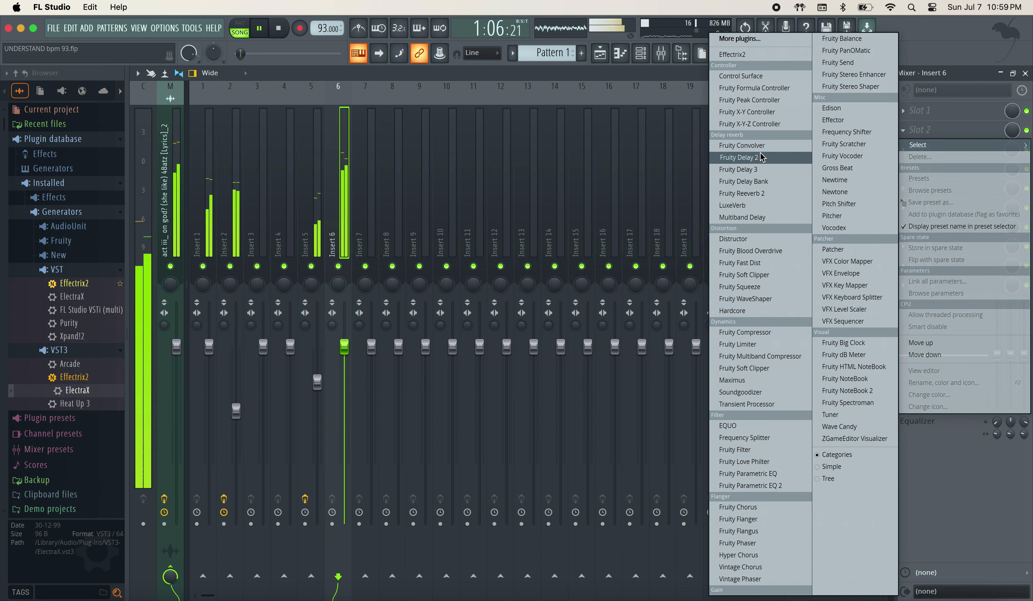
left_click(739, 157)
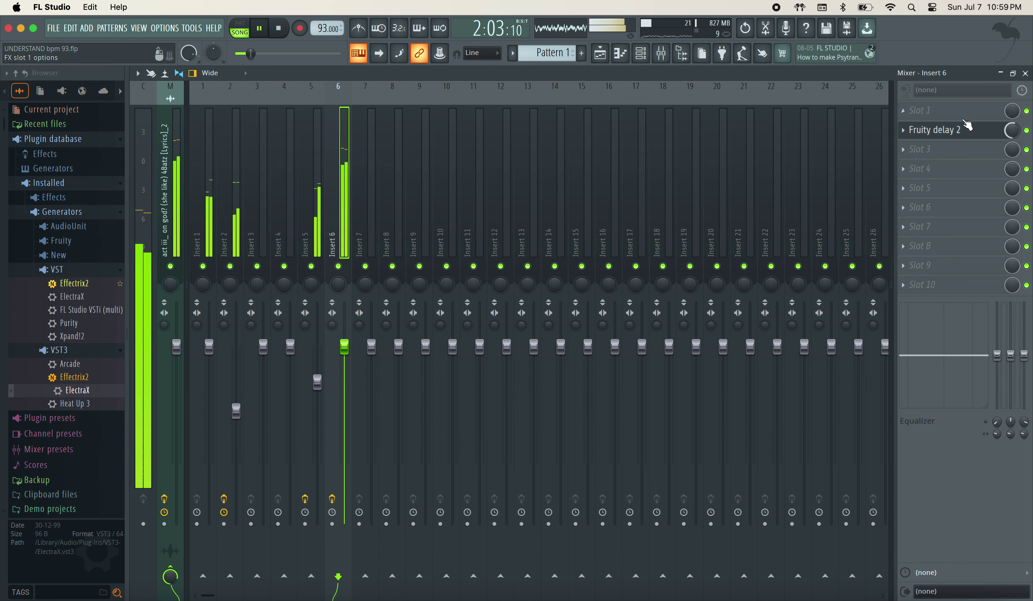
Load Fruity Love Philter into slot 1 of Insert 6 with a 41% filter cutoff and lower the track's volume to 85%
left_click(960, 114)
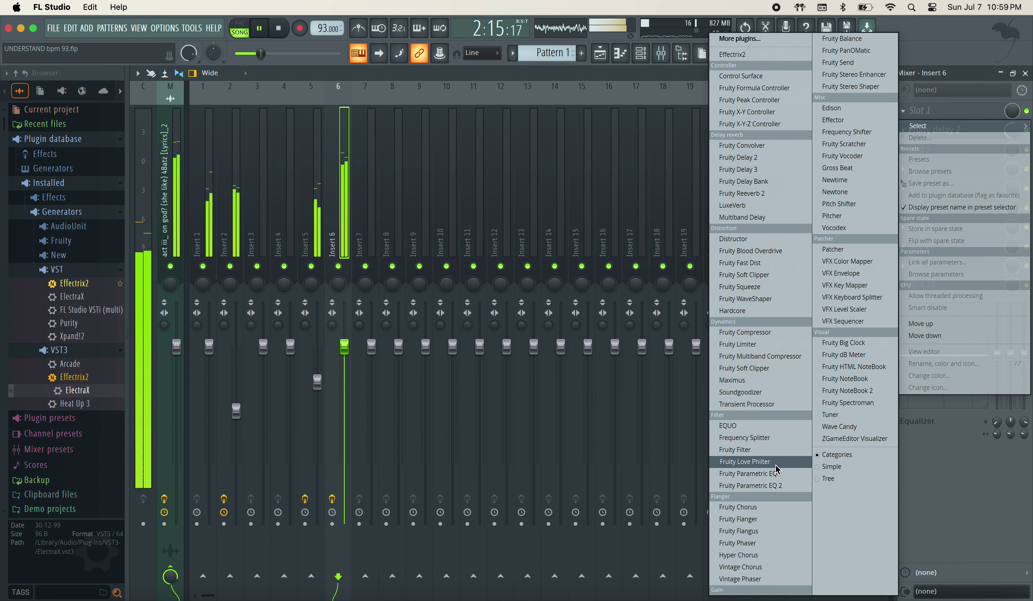
left_click(744, 462)
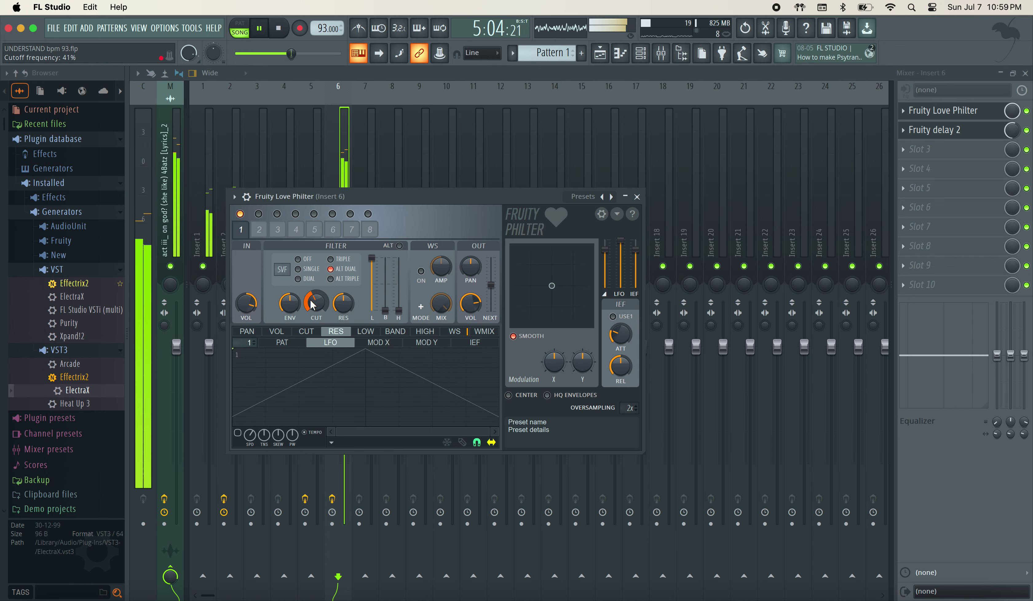
left_click(638, 197)
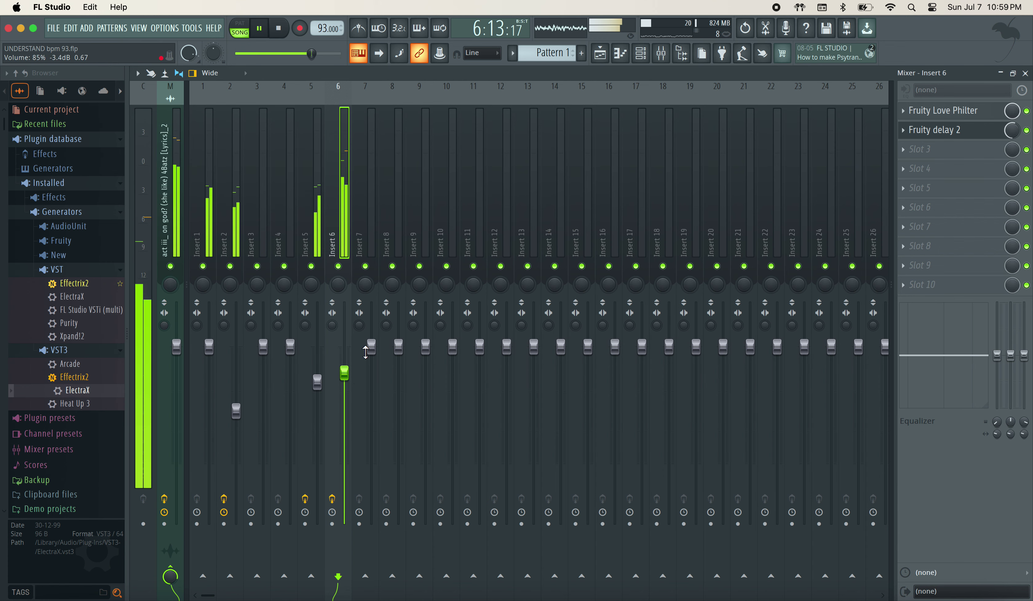
View the Zing Snap notes in the piano roll and return to the channel rack
left_click(641, 56)
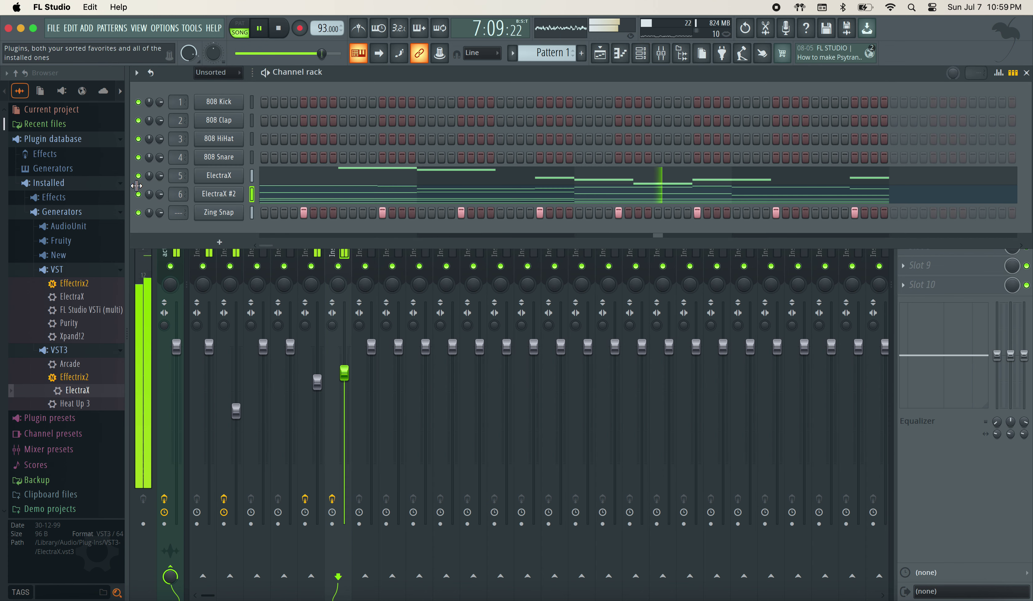
right_click(228, 223)
left_click(272, 213)
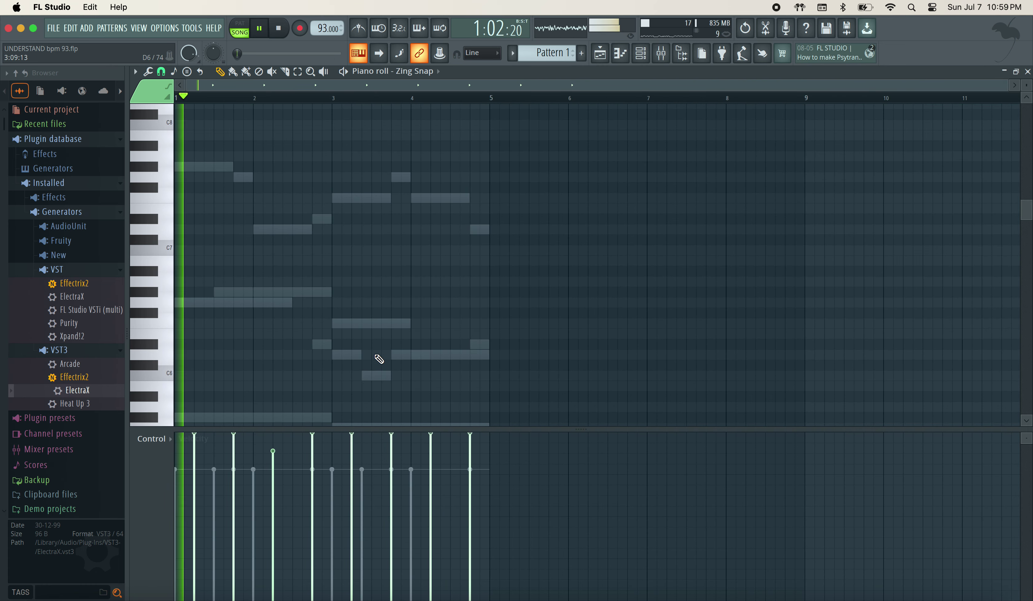
left_click(640, 54)
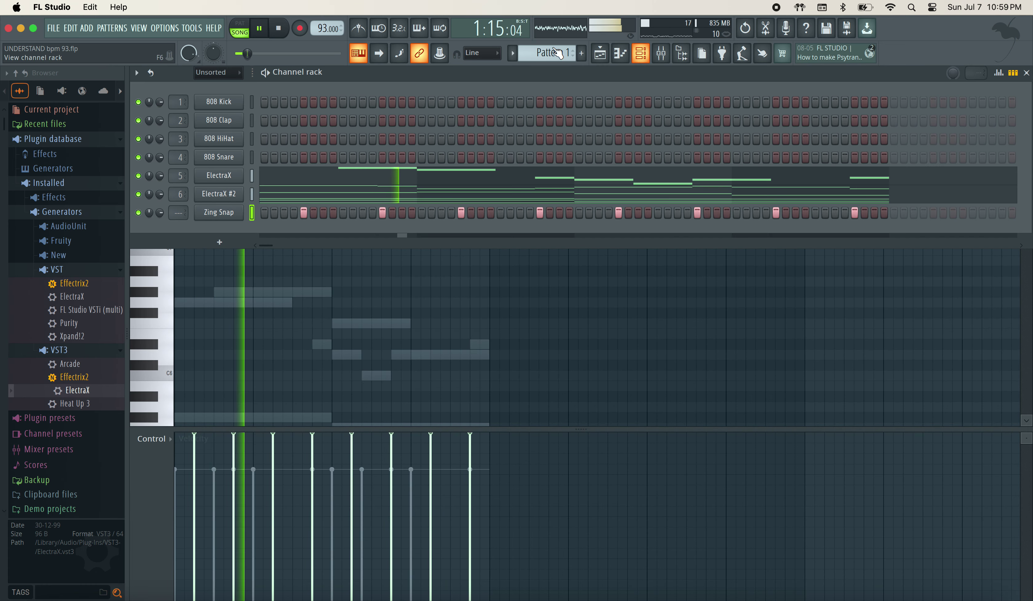
Add the 808_Rim_04 and X - Bright Crash samples from the recent files as new channels
left_click(45, 124)
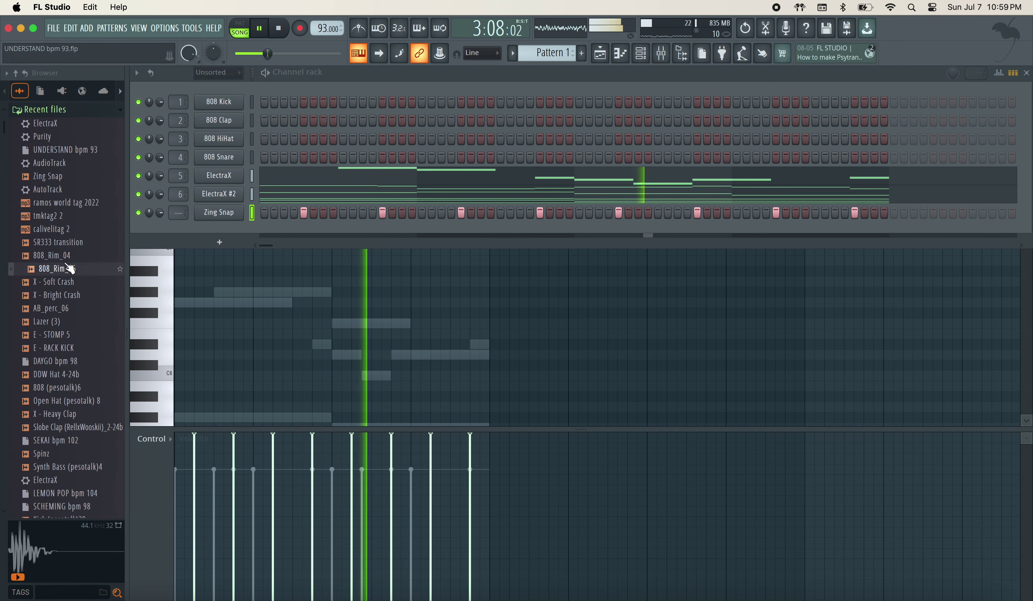
left_click_drag(67, 256, 219, 231)
left_click(83, 296)
left_click(69, 285)
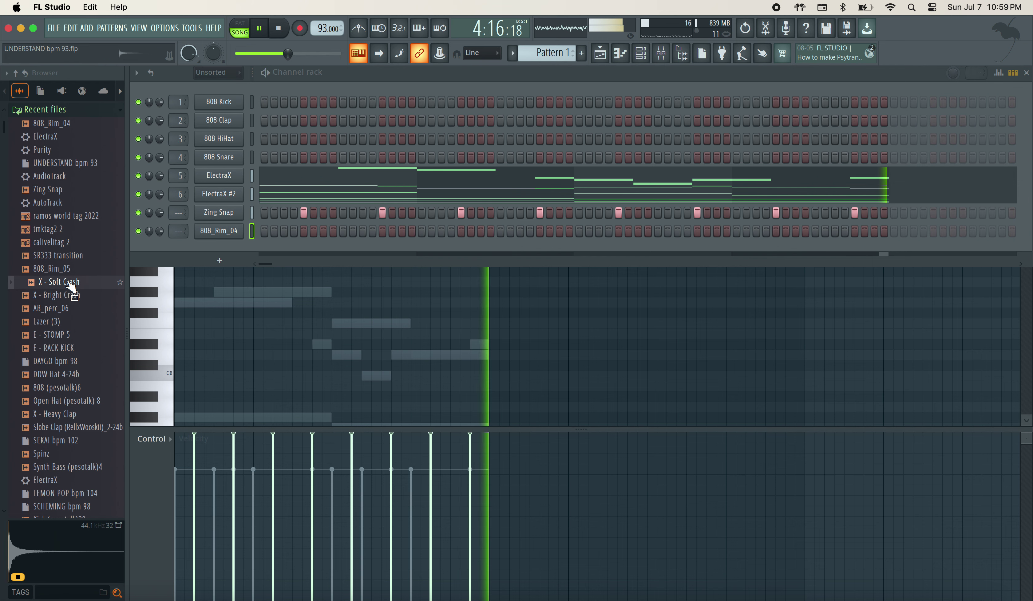
left_click(70, 295)
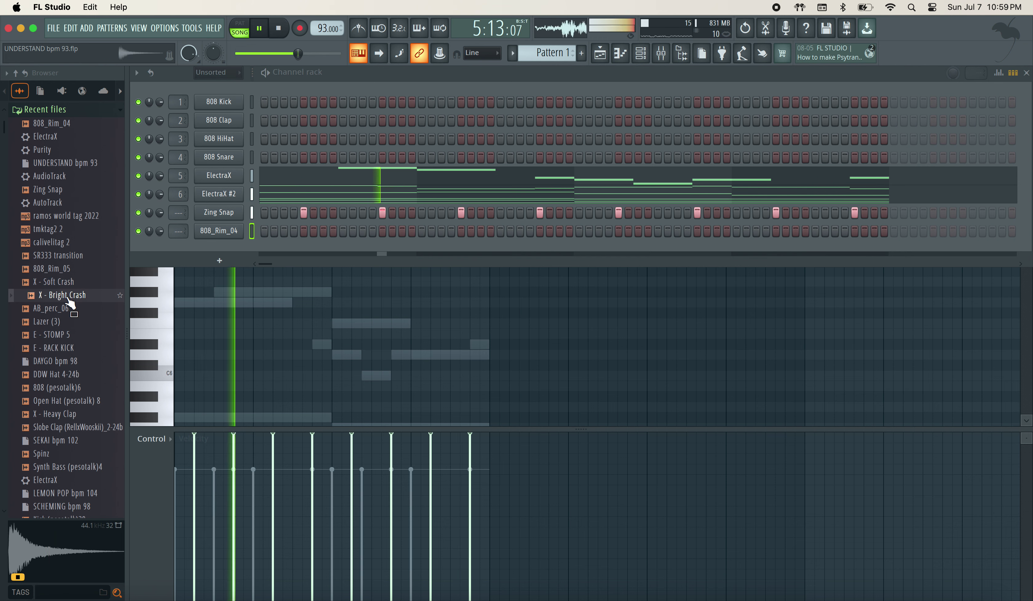
left_click_drag(76, 295, 201, 229)
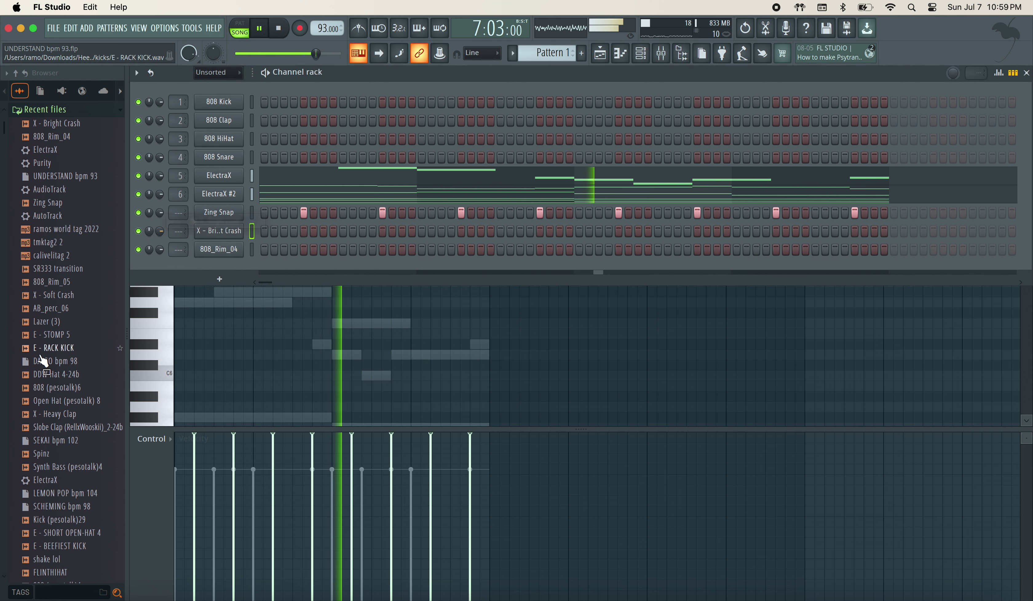
Audition further recent samples and add Synth Bass (pesotalk)4 as a channel routed to mixer track 7
left_click(85, 418)
left_click(78, 403)
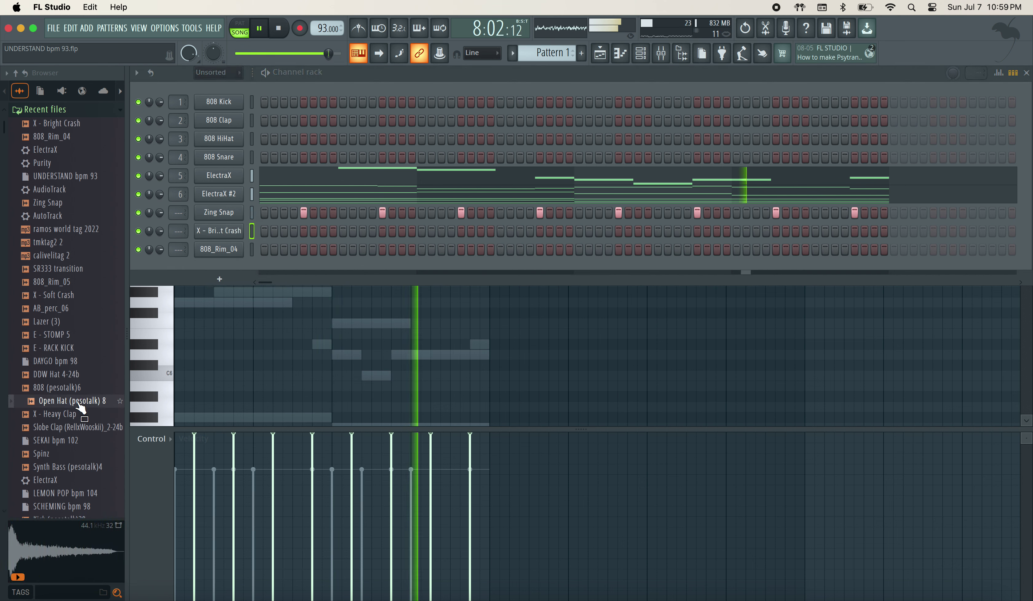
scroll(86, 455, "down", 2)
left_click_drag(85, 442, 189, 201)
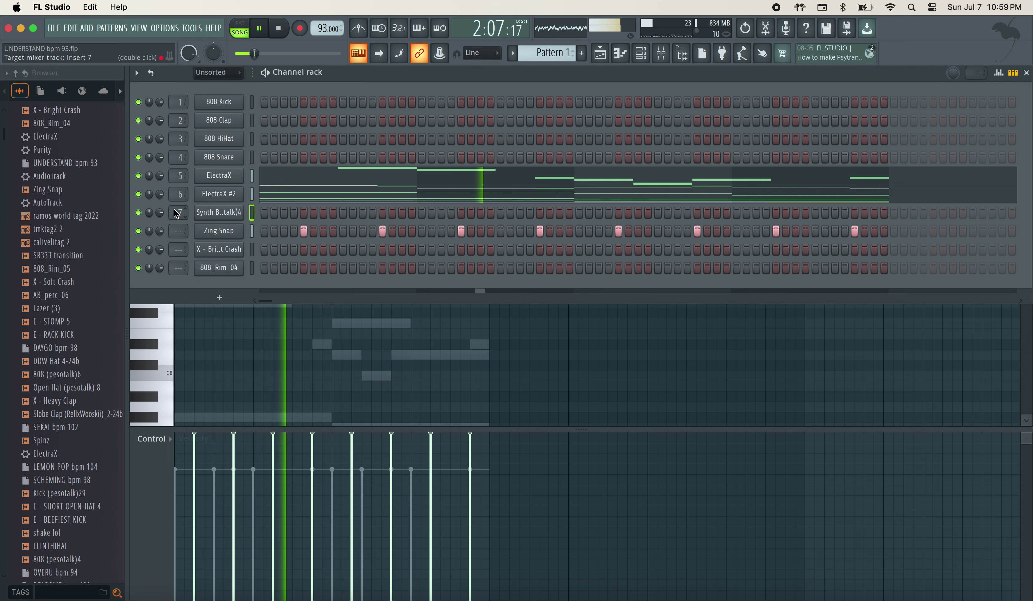
Set the Synth Bass channel's time stretching mode to Stretch and raise its volume envelope's hold time to the maximum
left_click(221, 212)
left_click(560, 259)
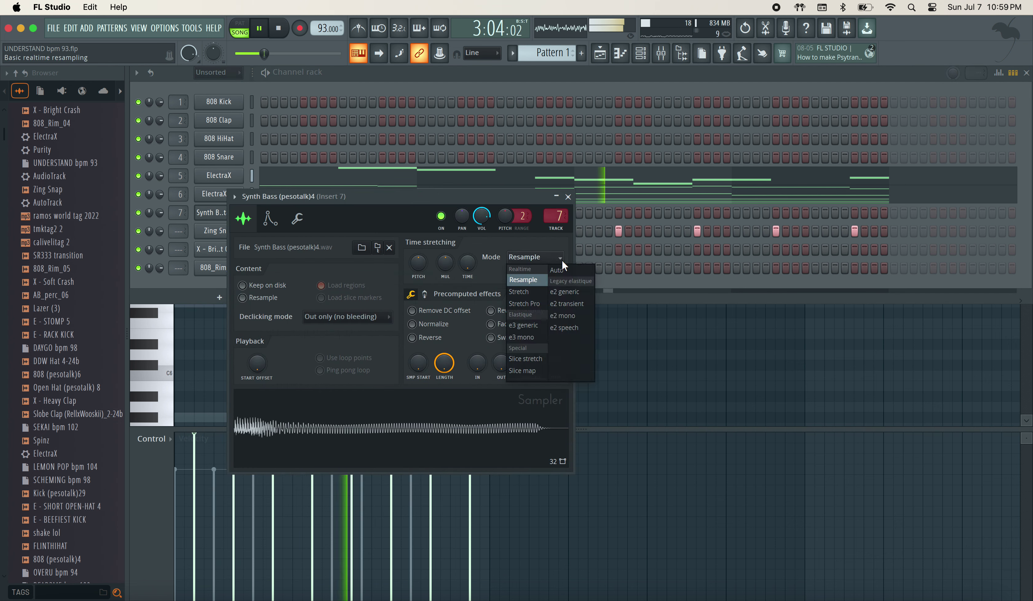
left_click(536, 294)
left_click(269, 218)
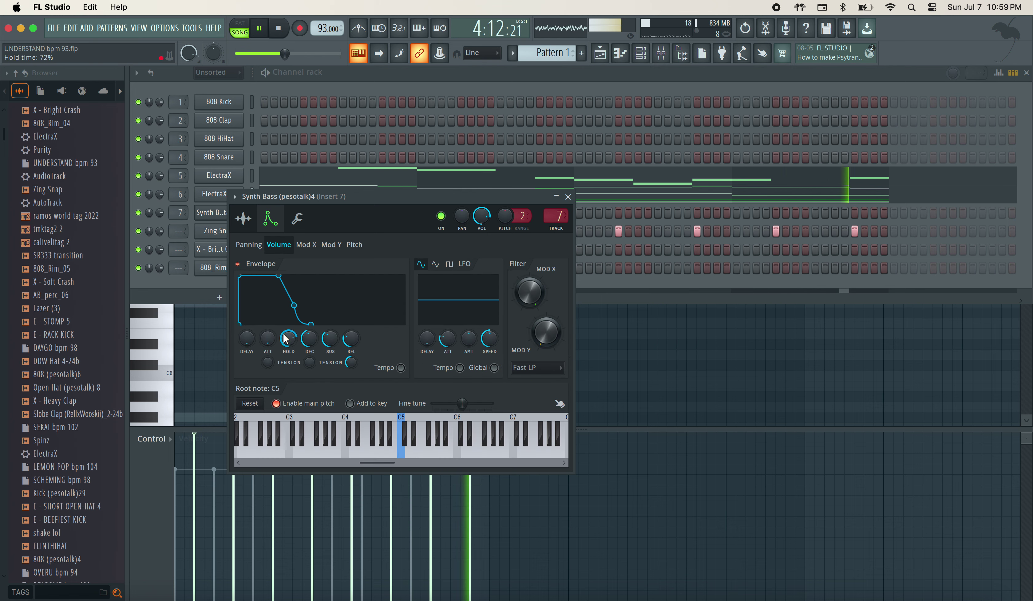
left_click_drag(288, 339, 330, 363)
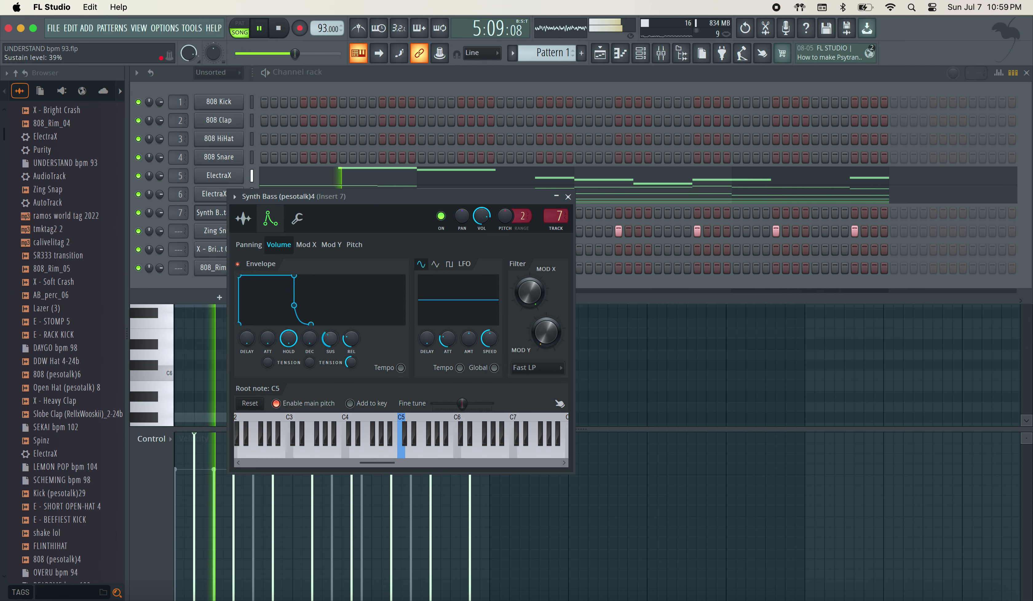
left_click(568, 198)
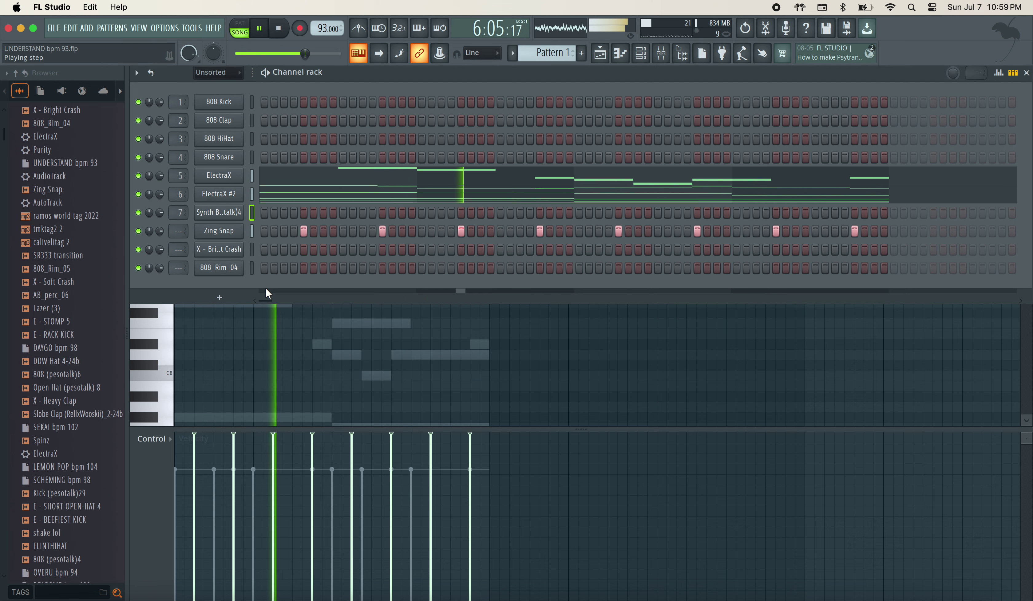
Program Synth Bass hits on steps 1, 4, 7, 27, 30, 33, 36, 39, 41, 57, 60 and 63
left_click(294, 213)
left_click(323, 212)
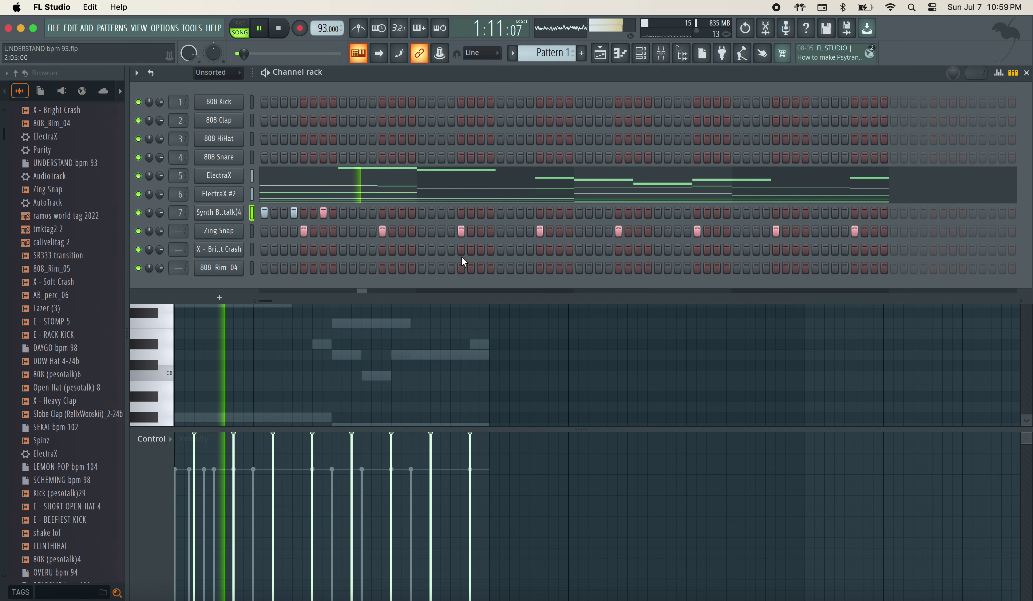
left_click(521, 213)
left_click(549, 213)
left_click(579, 212)
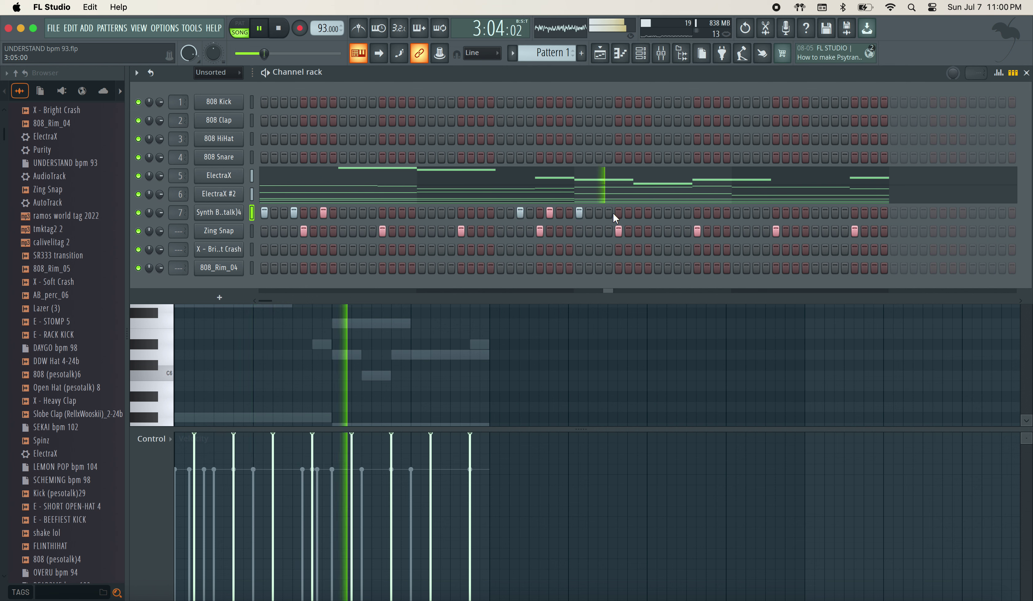
left_click(638, 213)
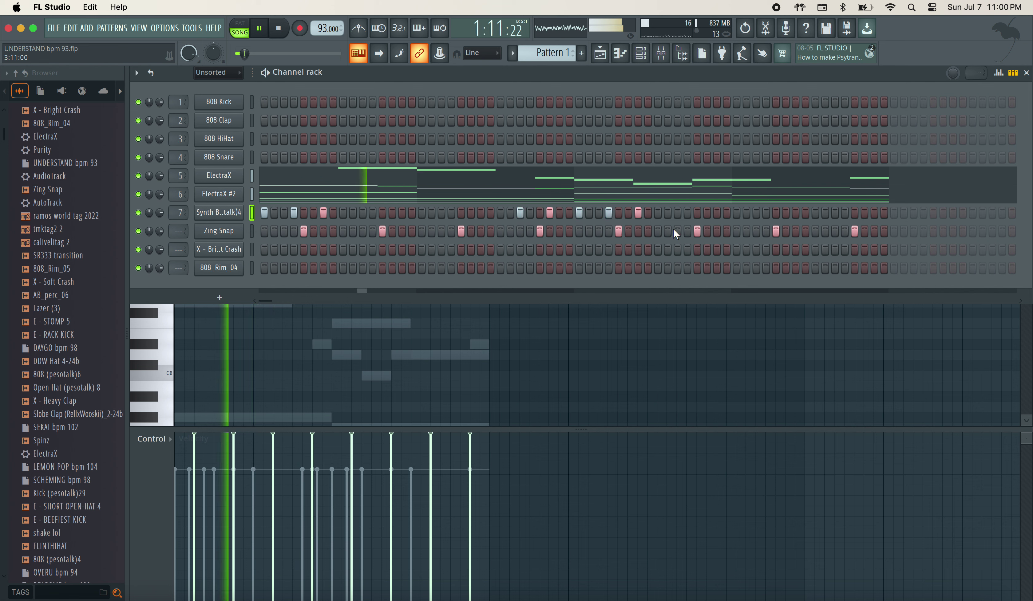
left_click(659, 214)
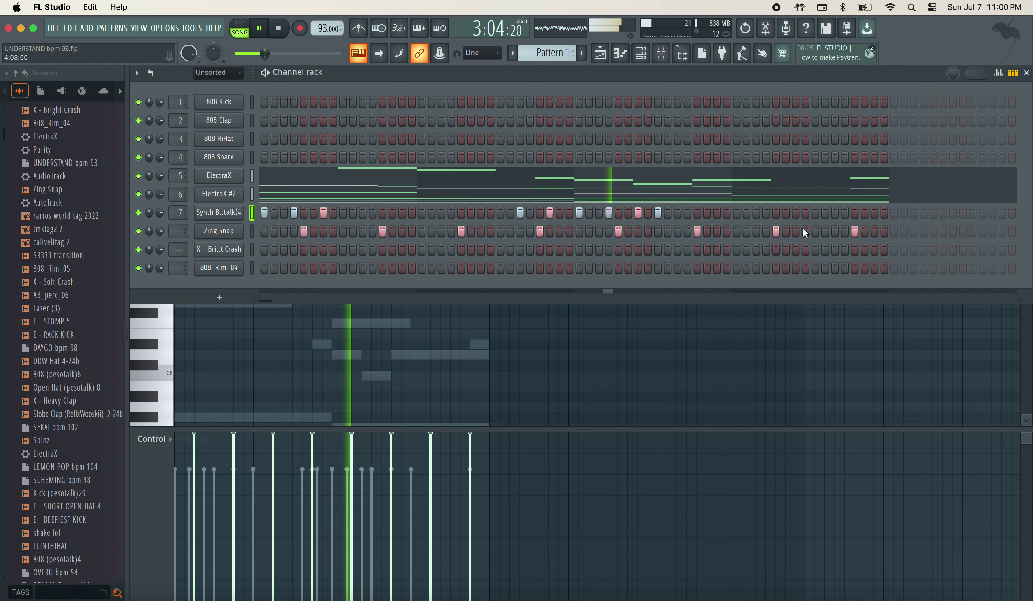
left_click(814, 212)
left_click(845, 213)
left_click(874, 212)
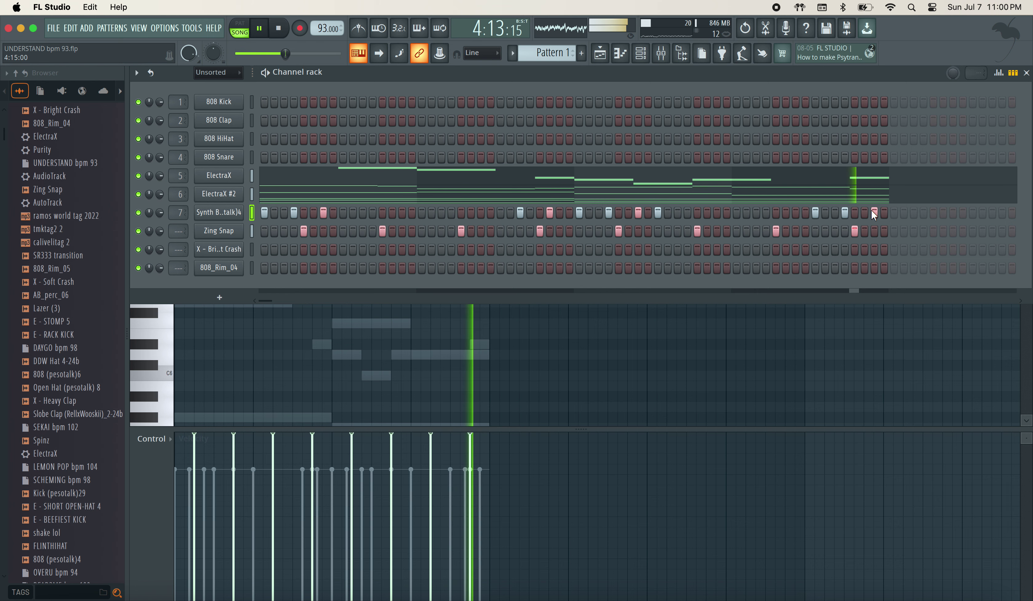
Open the Synth Bass notes in the piano roll and apply legato to extend each note to the next
right_click(220, 213)
left_click(273, 212)
scroll(249, 293, "down", 3)
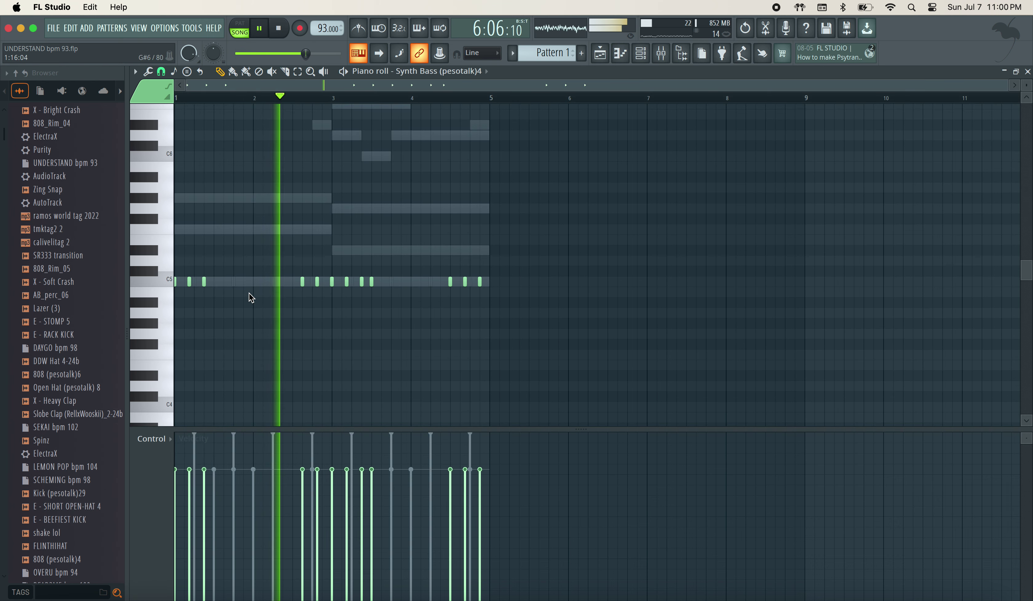
key("super+l")
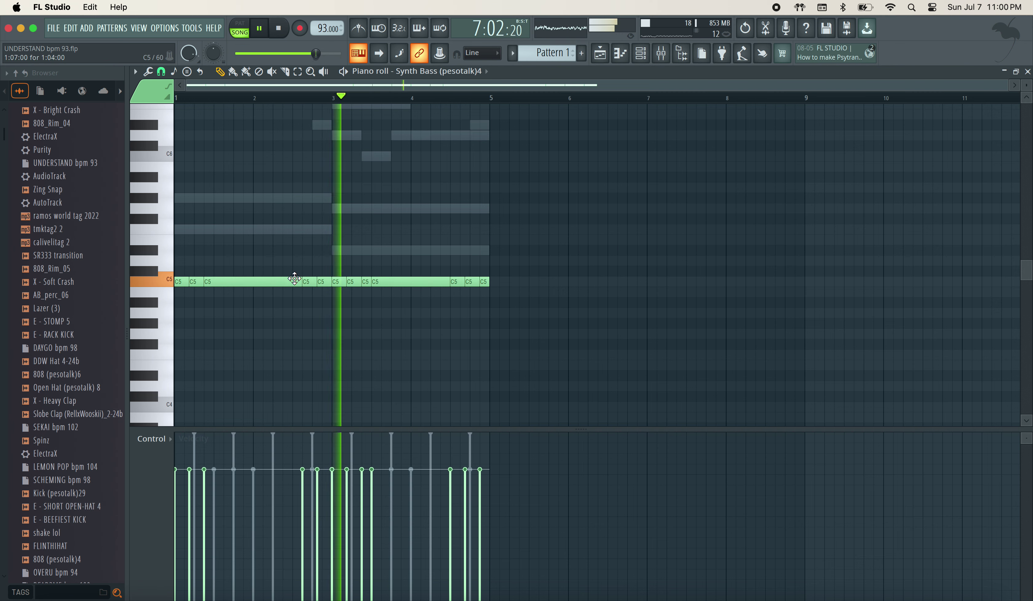
Shorten the two long C5 bass notes in bars 1 and 3 so each ends after its bar's third beat
left_click_drag(299, 281, 230, 256)
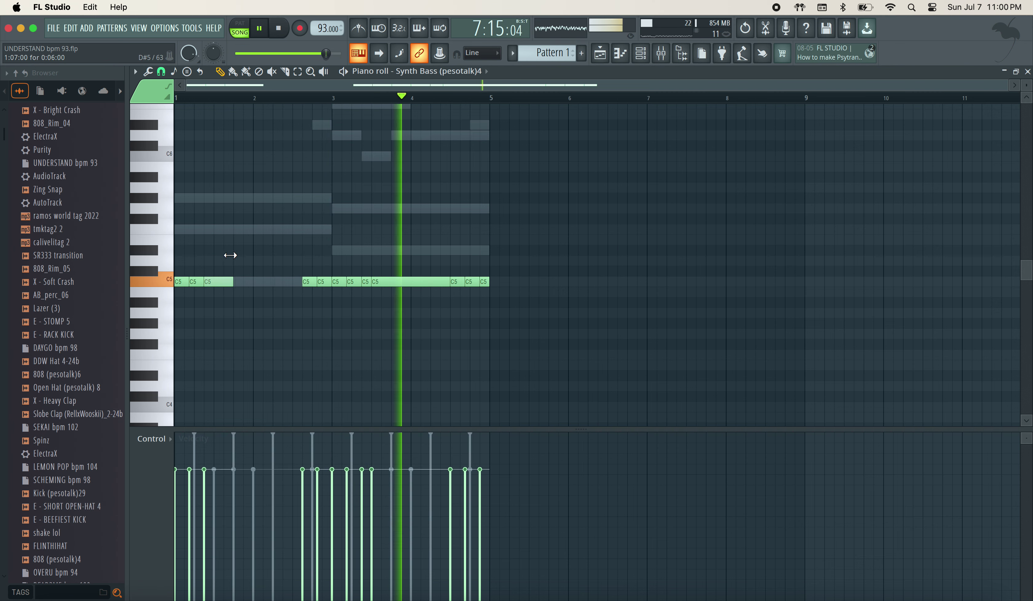
left_click_drag(447, 282, 388, 240)
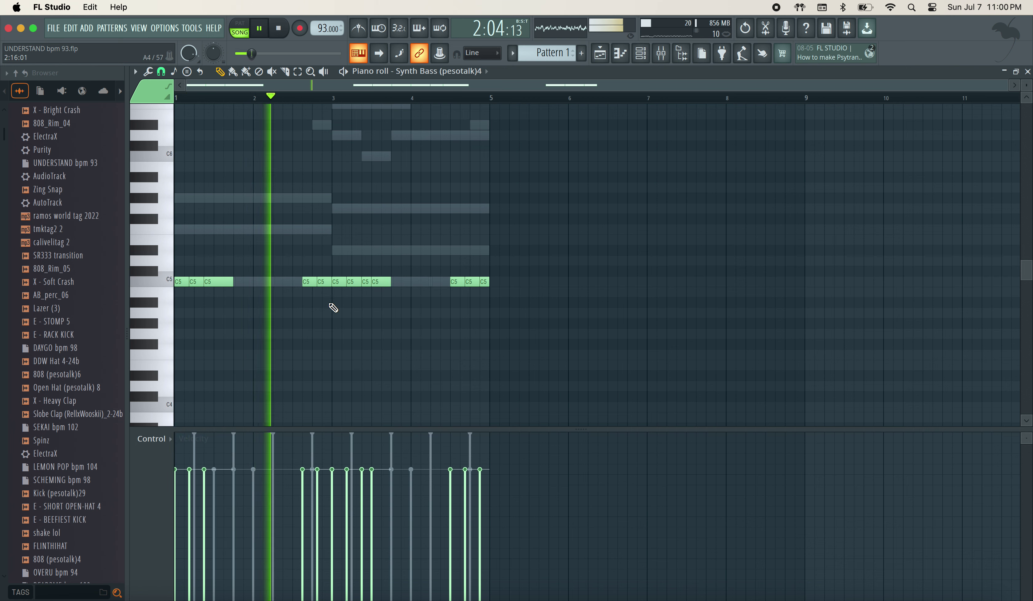
Move the two bass notes before bar 3 up to F5 and E5, ending the E5 note at the bar line
left_click_drag(309, 278, 284, 256)
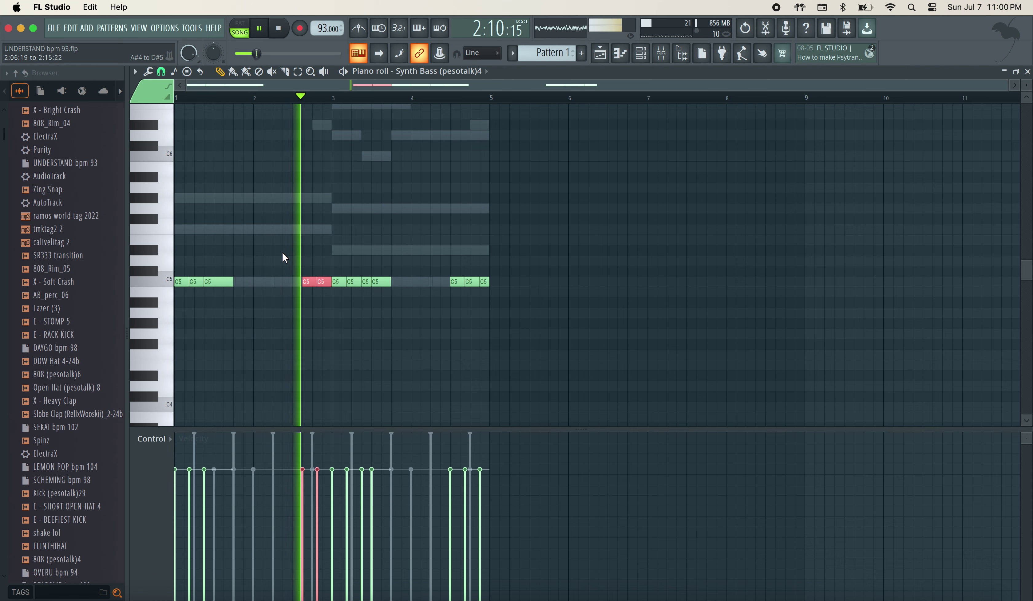
key("space")
left_click(151, 202)
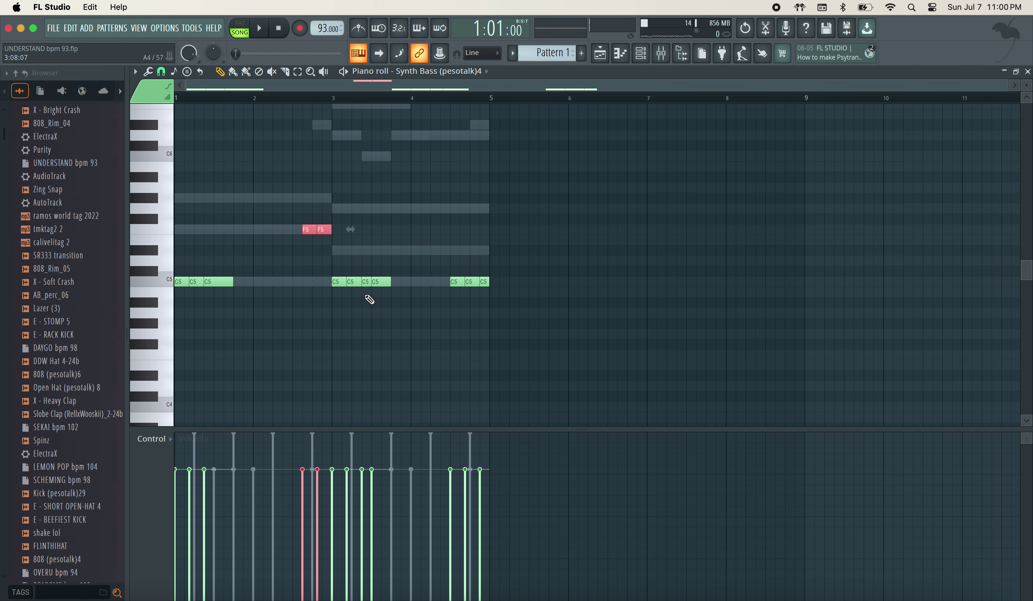
key("shift+Down")
key("space")
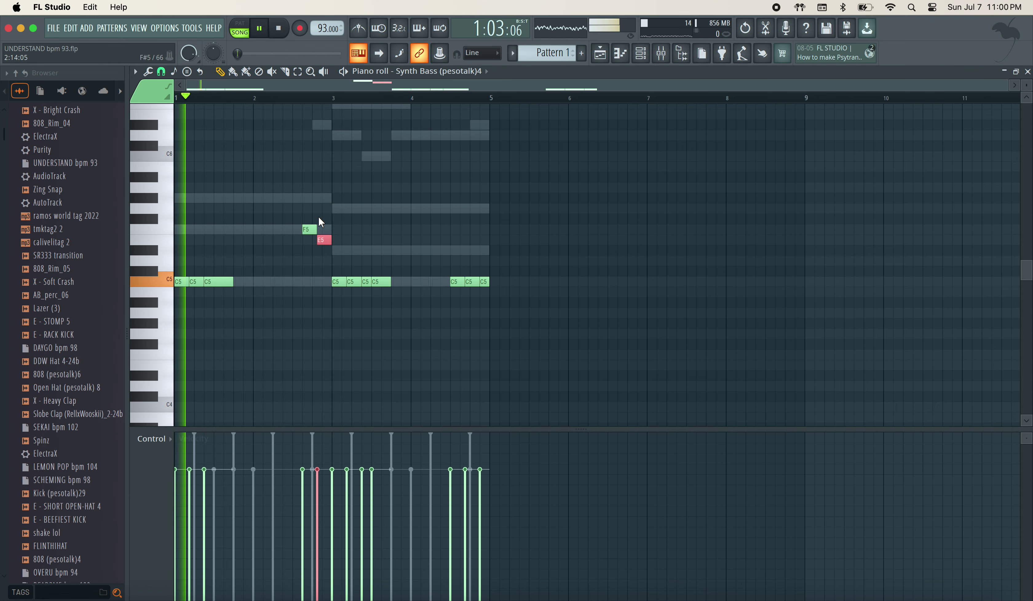
scroll(332, 223, "up", 5)
scroll(351, 240, "up", 1)
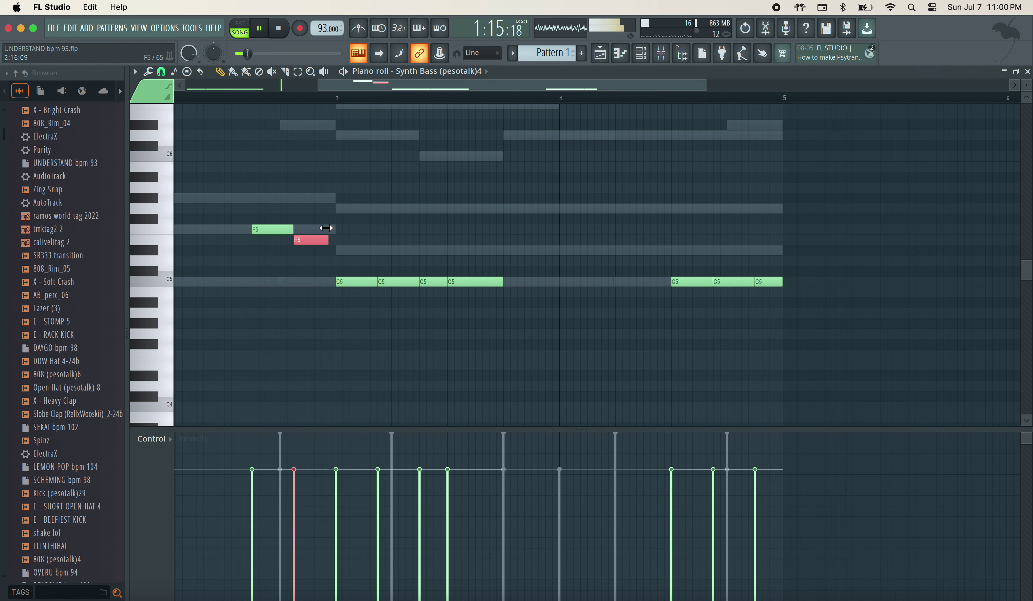
left_click(328, 239)
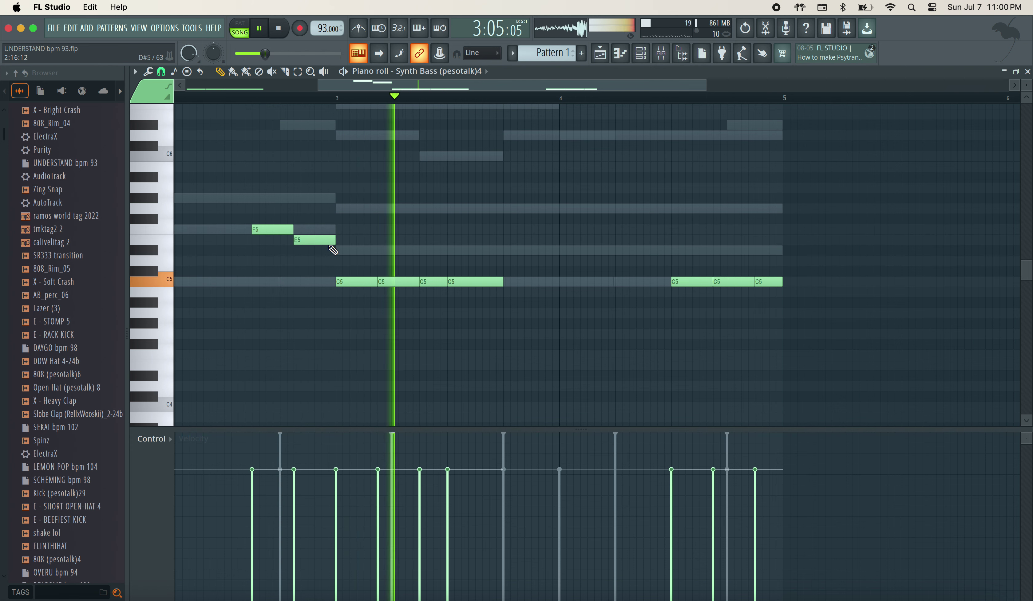
Raise the two bass notes before bar 3 by three semitones to G#5 and G5
key("space")
key("shift+Up")
key("shift+Up")
key("shift+Up")
key("space")
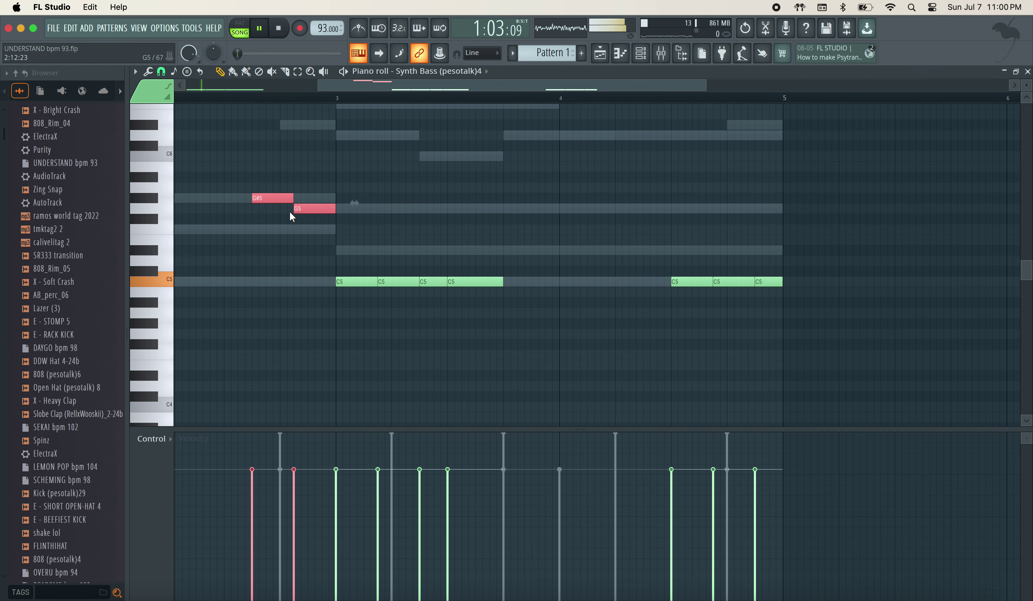
right_click(290, 216)
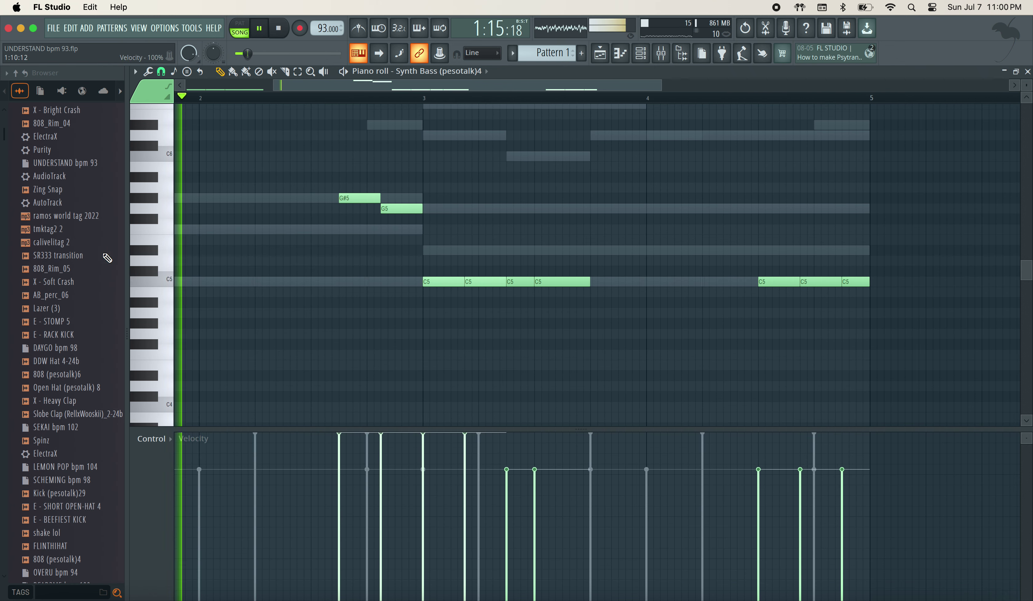
Raise the velocity of all Synth Bass notes to 100%
scroll(774, 269, "down", 3)
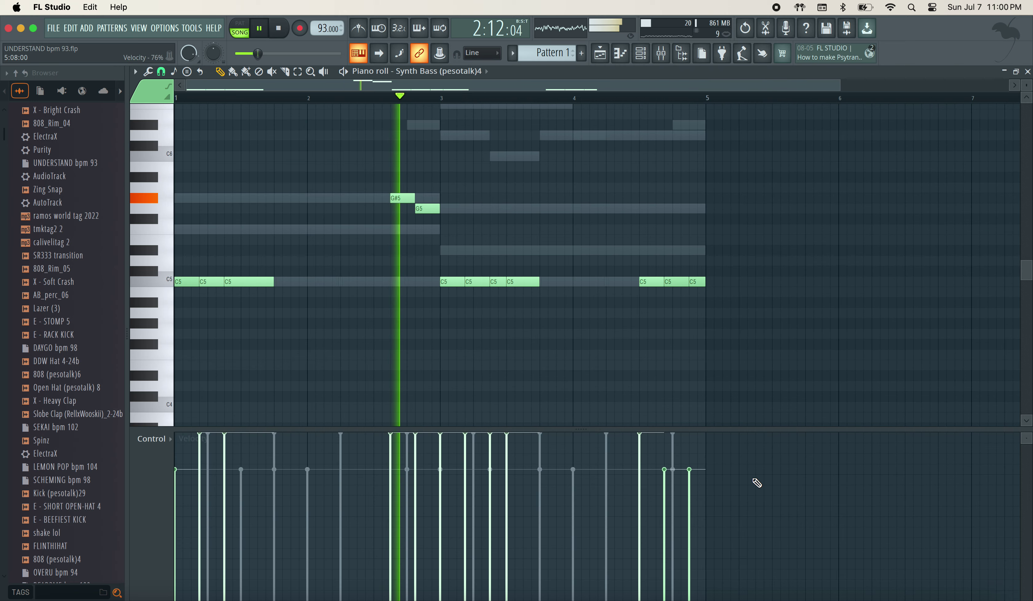
left_click_drag(671, 470, 703, 362)
Raise the first two of the three bass notes at the end of bar 4 to G5 and D#5
scroll(579, 287, "up", 2)
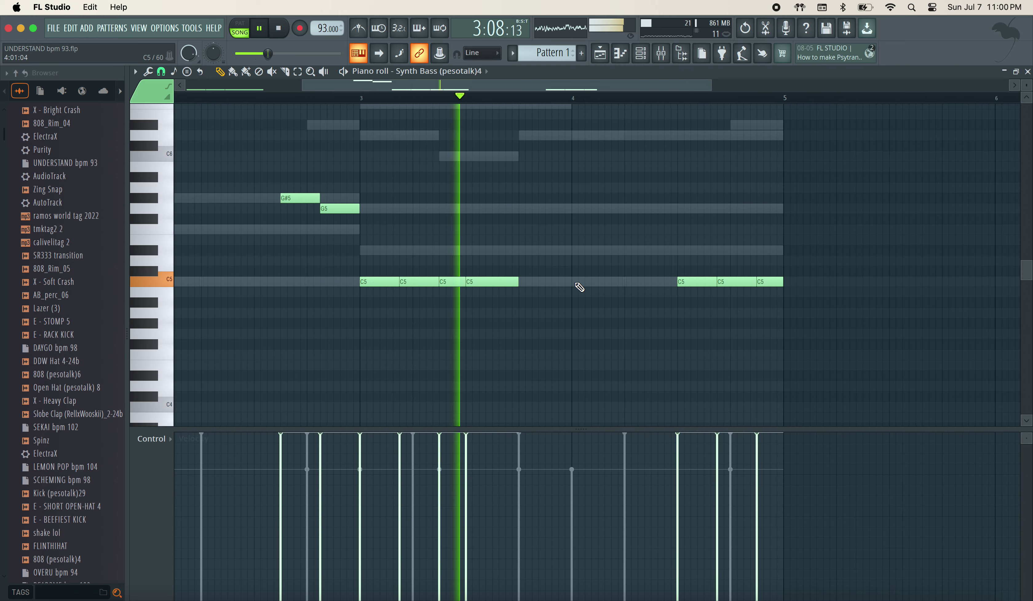
left_click_drag(702, 297, 698, 243)
key("space")
key("shift+Up")
key("shift+Up")
key("shift+Up")
key("shift+Up")
left_click_drag(735, 304, 736, 252)
key("shift+Up")
Raise the last bass note of bar 4 two semitones to D5 and play the pattern back
left_click(775, 282)
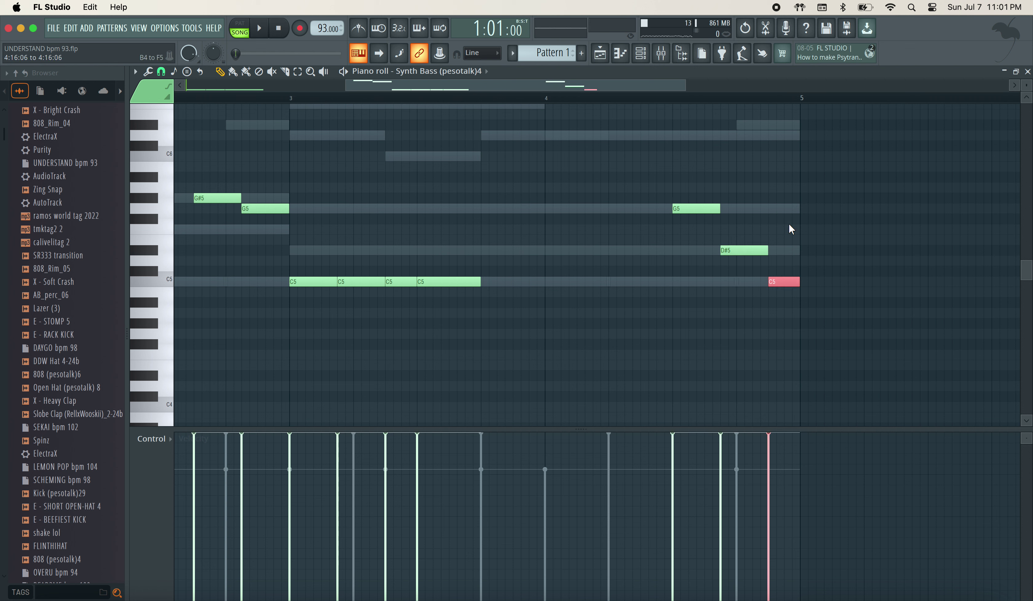
key("shift+Up")
key("shift+Up")
key("space")
right_click(788, 224)
scroll(788, 225, "down", 3)
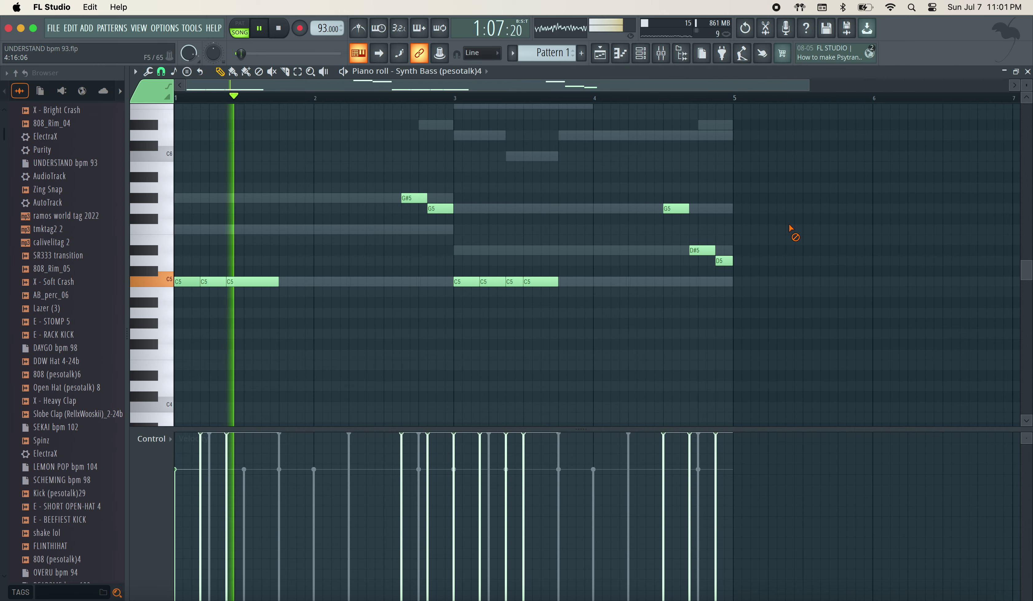
scroll(789, 228, "down", 1)
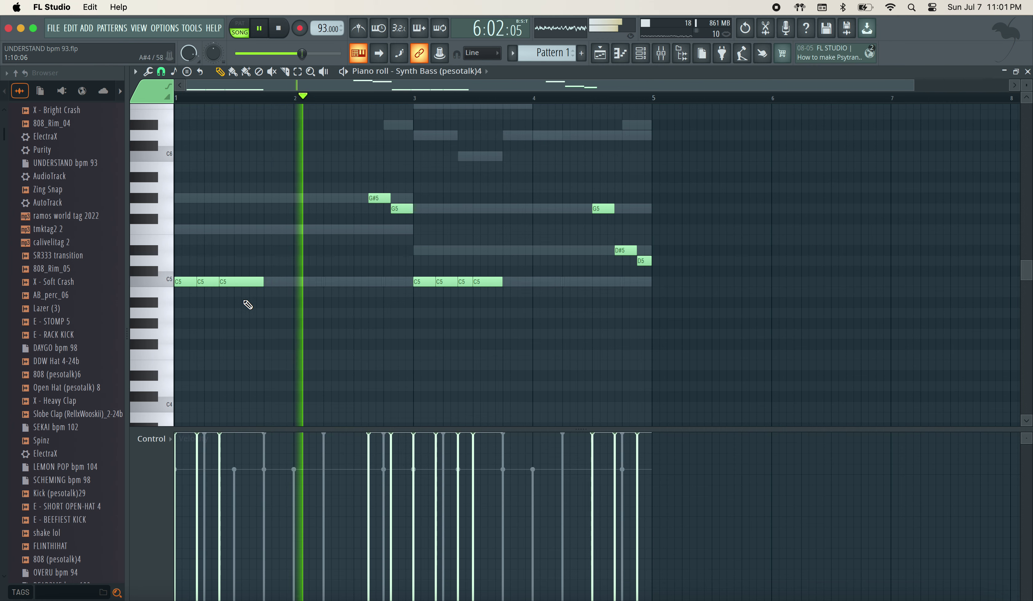
Shorten the third C5 note in bar 1 and add a fourth C5 from step 9 to the end of beat 3
key("space")
key("space")
scroll(254, 284, "up", 3)
scroll(255, 285, "up", 1)
key("space")
left_click_drag(312, 314, 284, 314)
left_click(280, 314)
key("space")
key("space")
left_click_drag(308, 309, 315, 308)
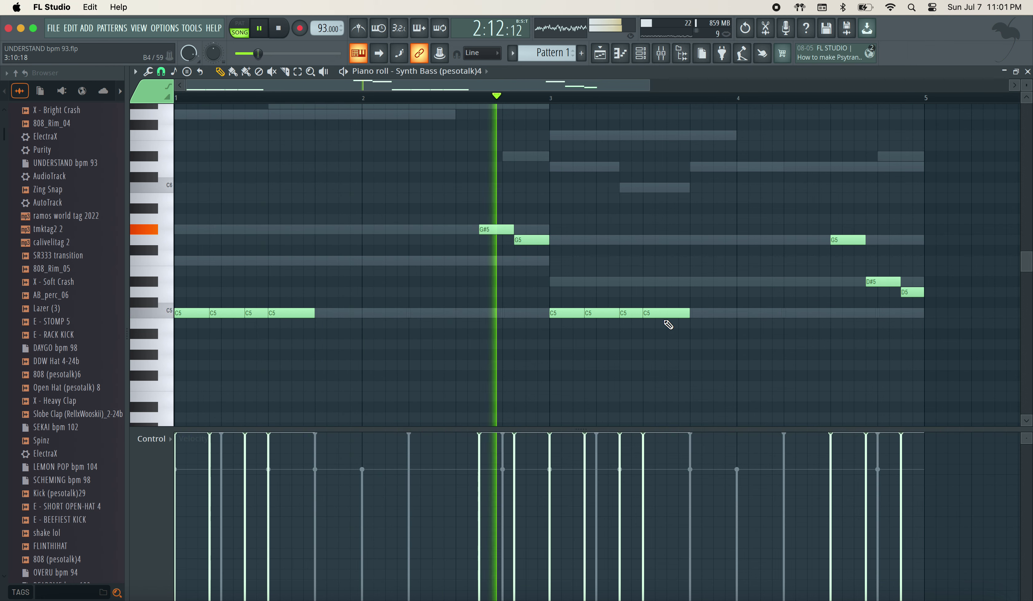
Redraw the last C5 note of bar 3 at step 9 and extend it to the end of beat 3
right_click(658, 314)
left_click_drag(642, 311, 642, 277)
left_click(646, 313)
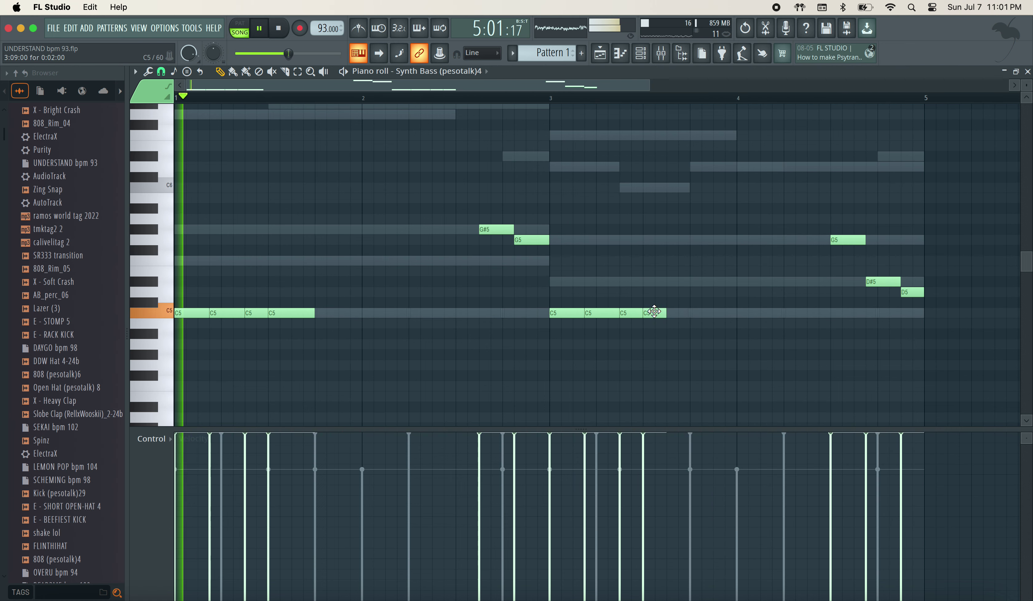
left_click_drag(666, 313, 687, 295)
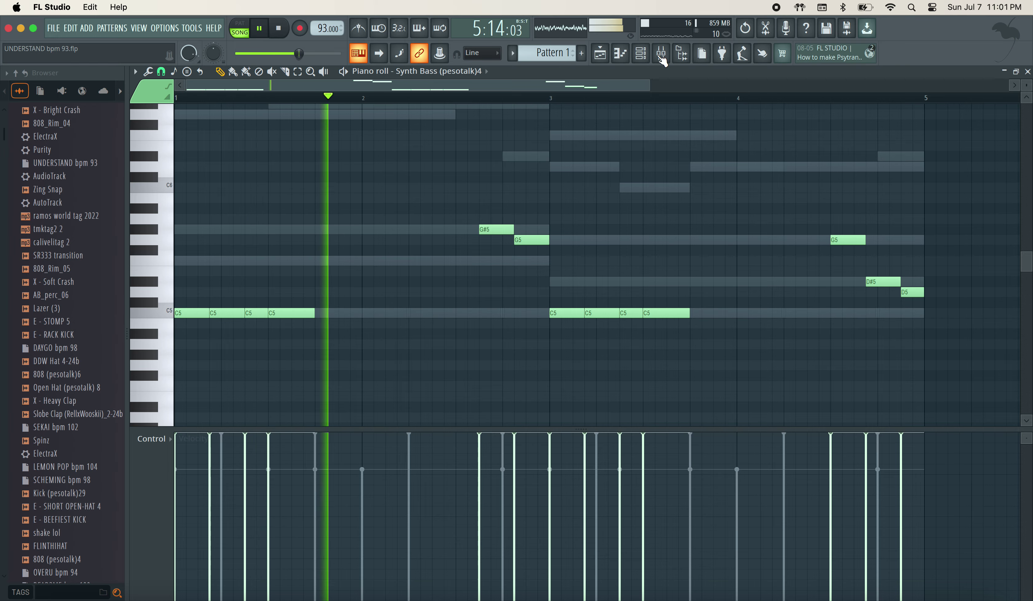
Program 808_Rim_04 hits on steps 11, 12, 43 and 44 in the channel rack
left_click(669, 57)
left_click(649, 58)
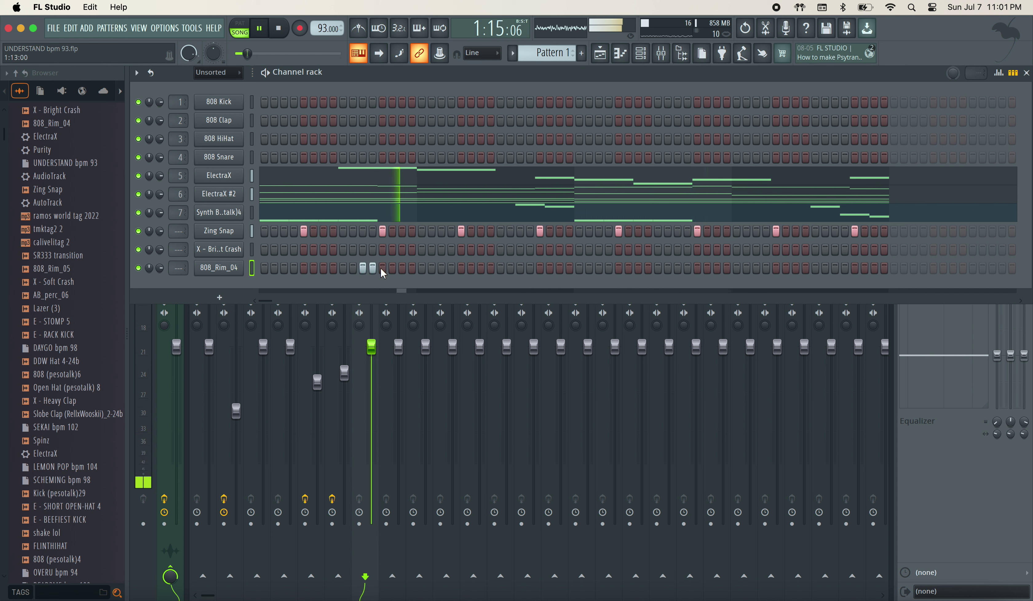
left_click(363, 269)
key("space")
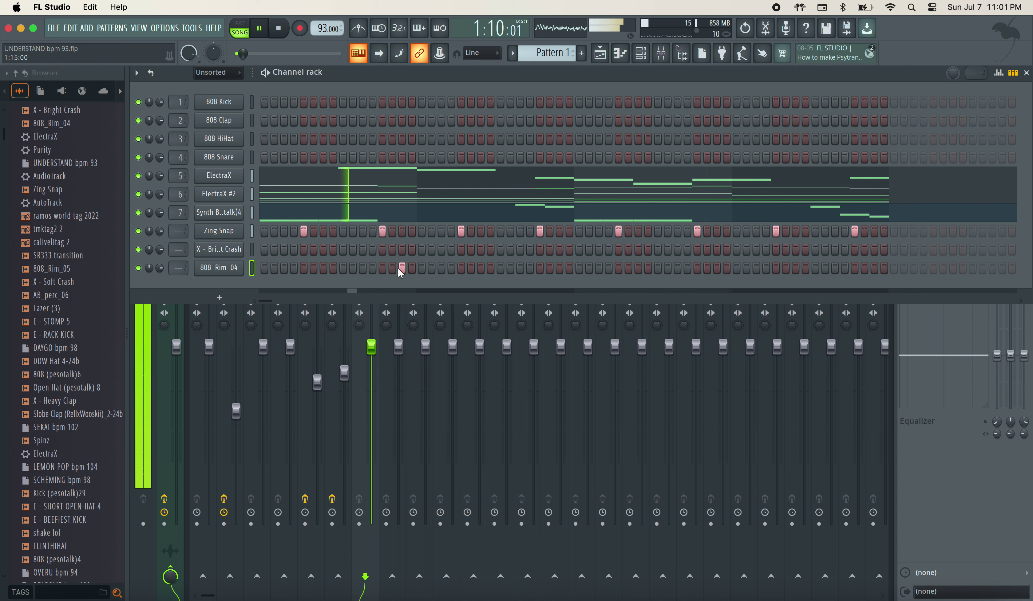
key("super+z")
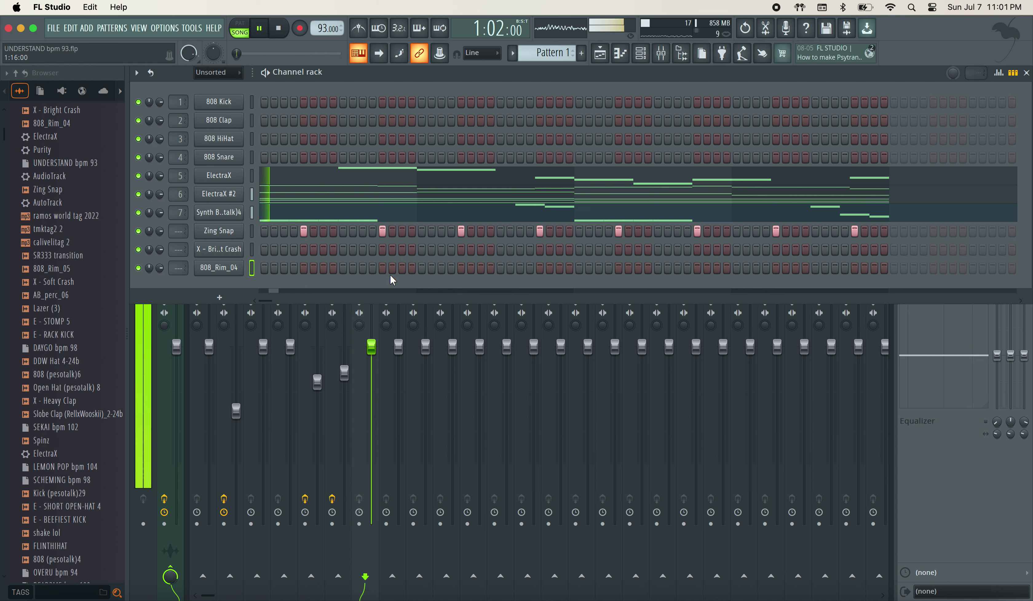
left_click(354, 269)
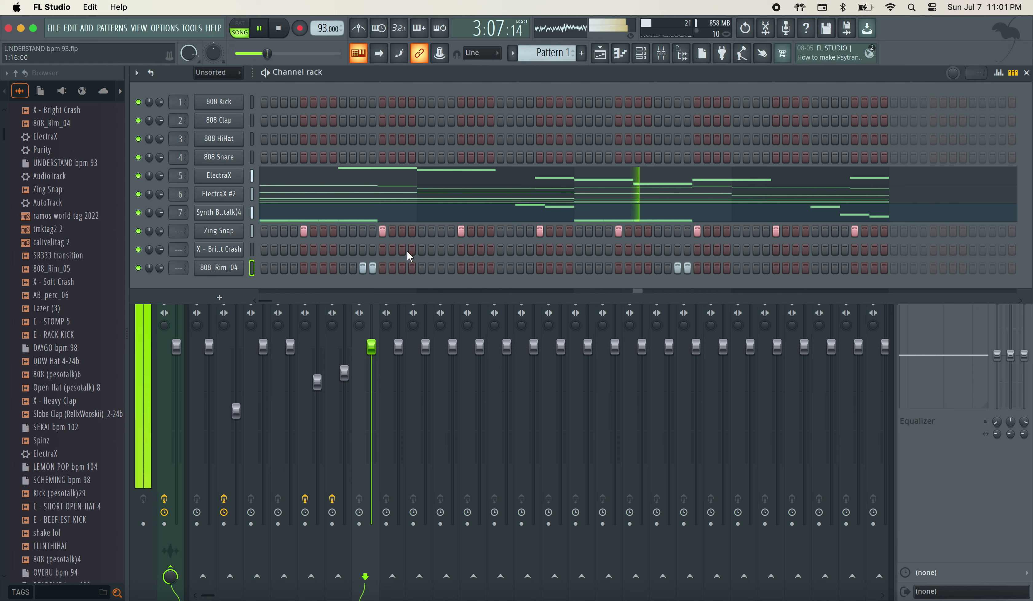
Program X - Bright Crash hits on steps 1, 7, 33, 36, 39 and 41
left_click(264, 250)
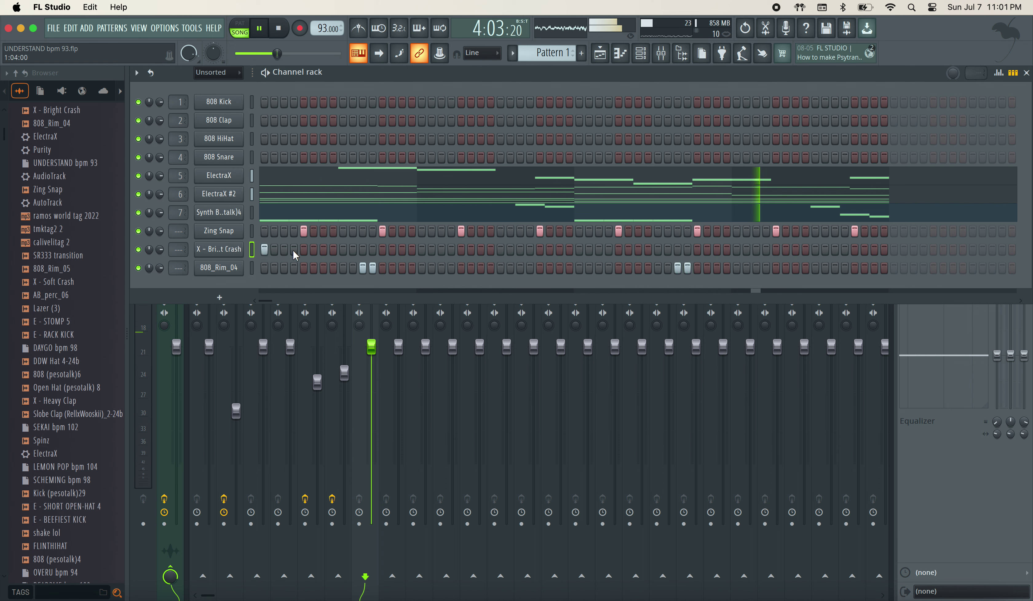
left_click(324, 251)
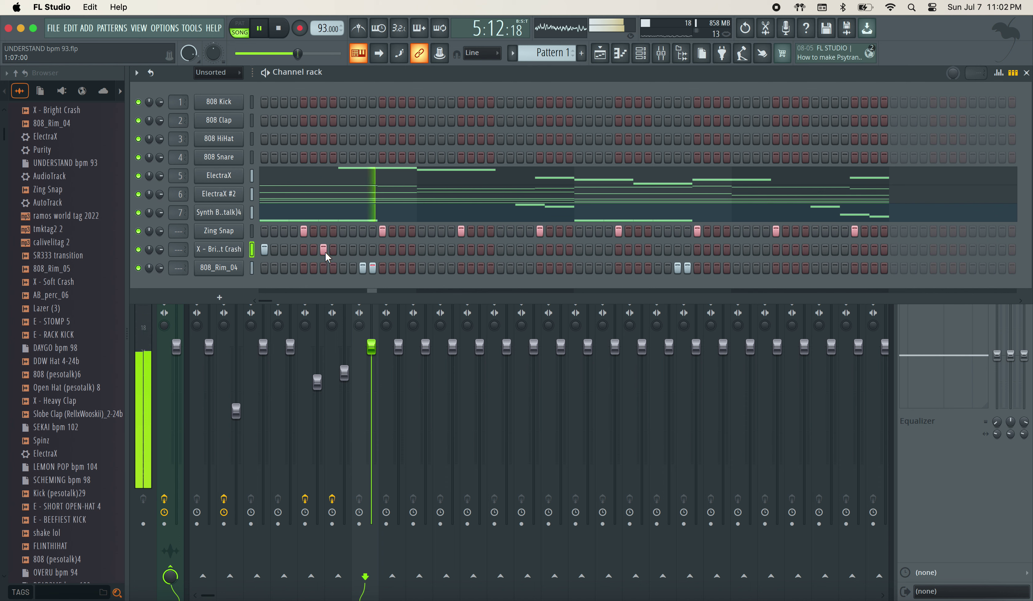
left_click(608, 250)
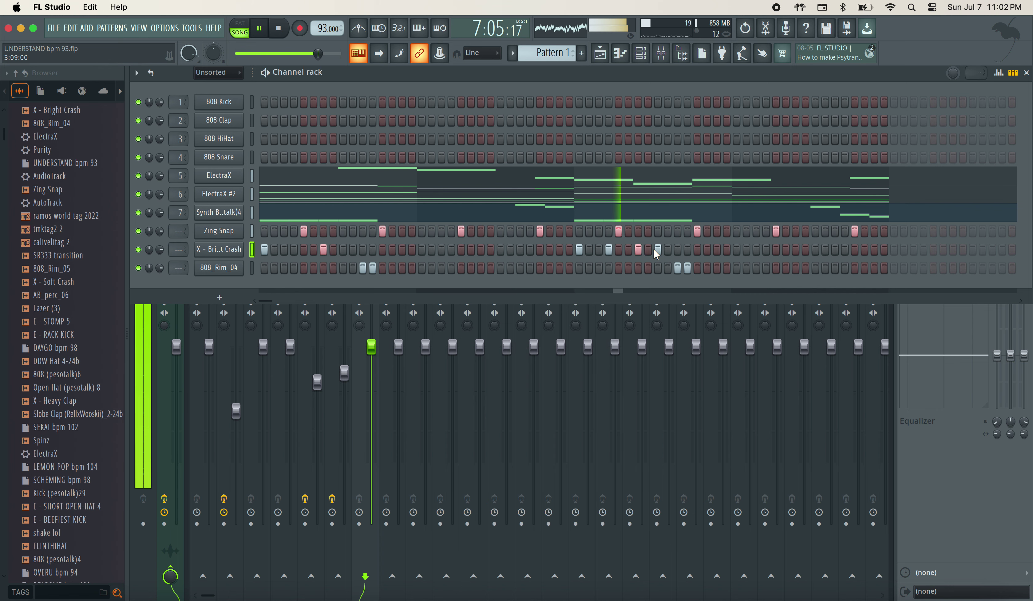
Set the X - Bright Crash channel's time stretching mode to e2 mono
left_click(219, 249)
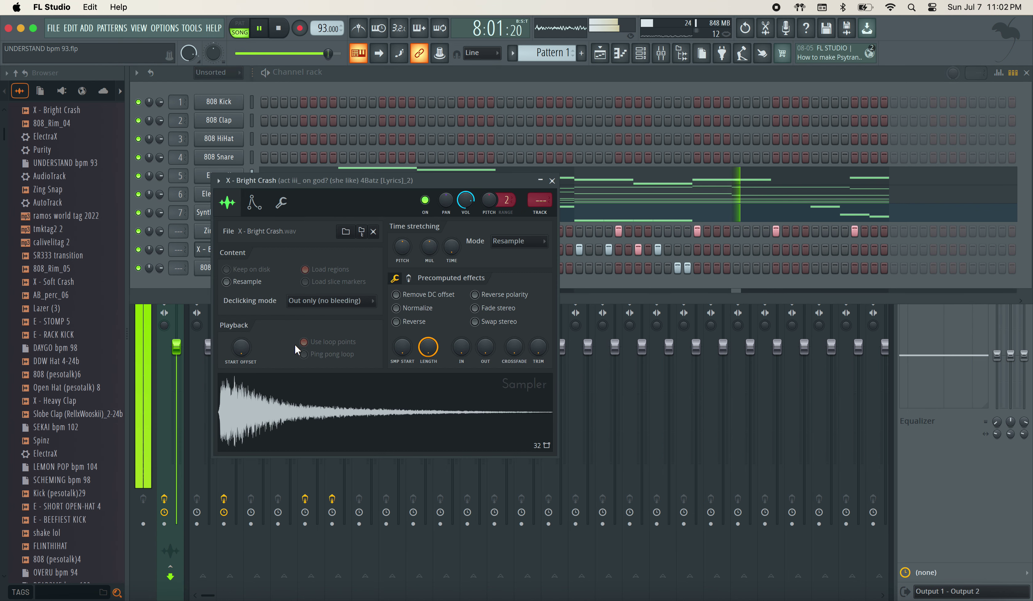
left_click(527, 247)
left_click(556, 301)
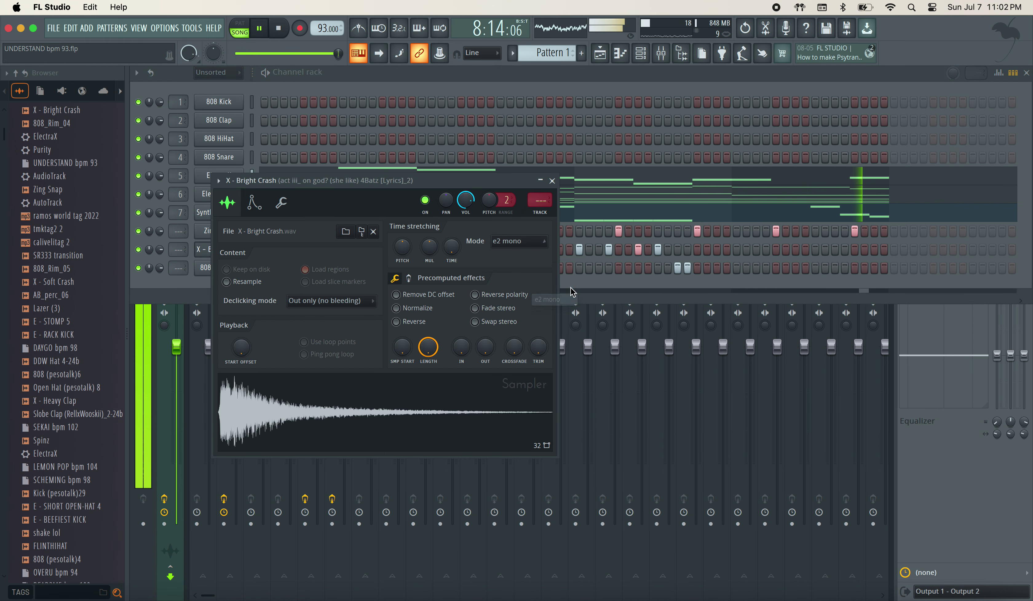
left_click(552, 181)
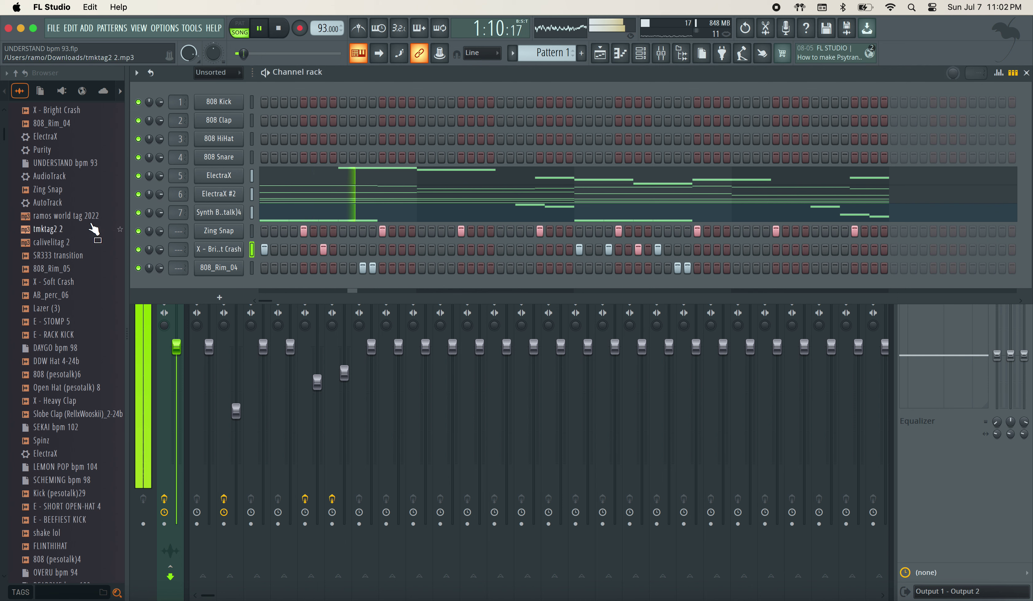
Add the E - STOMP 5 sample as a new channel with hits on steps 27, 30 and 33
left_click(65, 323)
left_click_drag(65, 324, 200, 290)
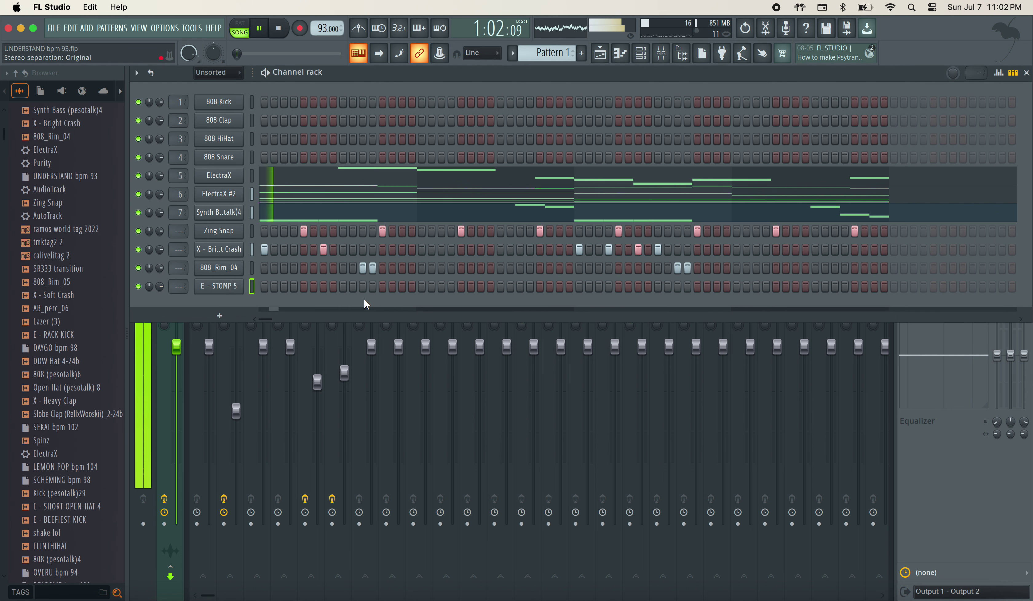
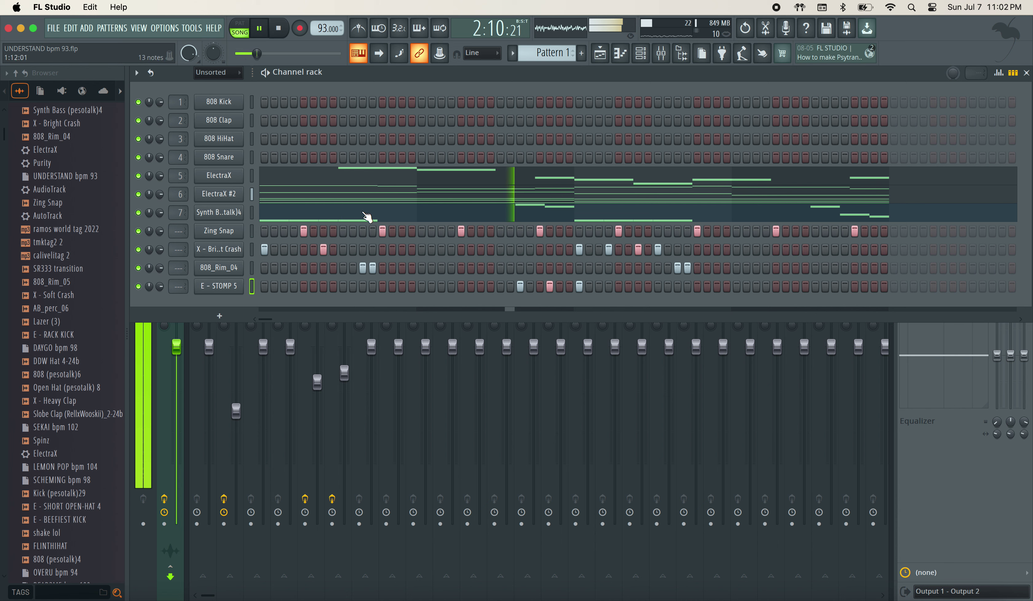
Set the E - STOMP 5 channel's time stretching mode to e2 mono
left_click(222, 287)
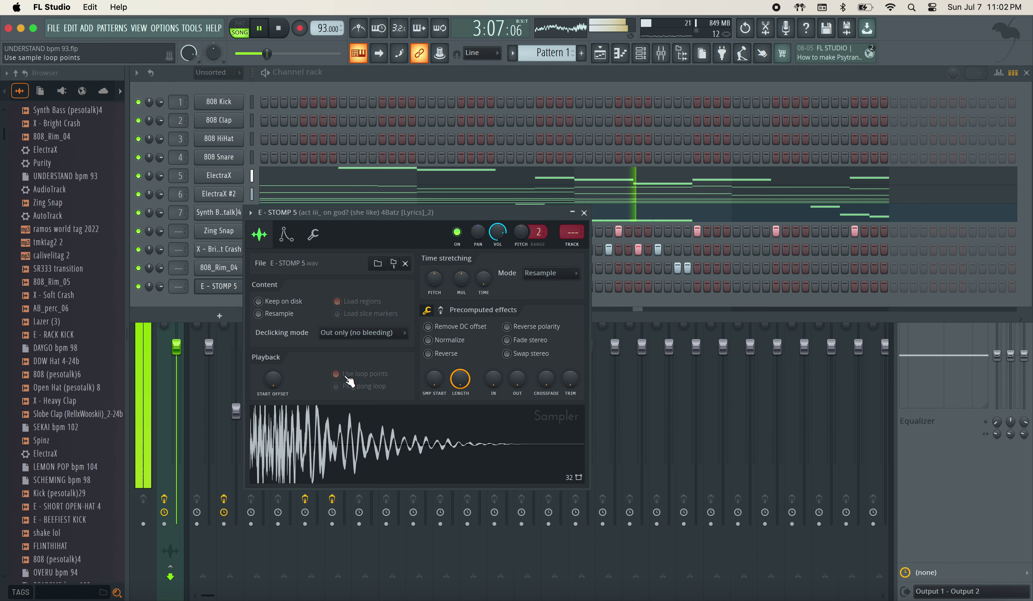
left_click(562, 278)
left_click(588, 331)
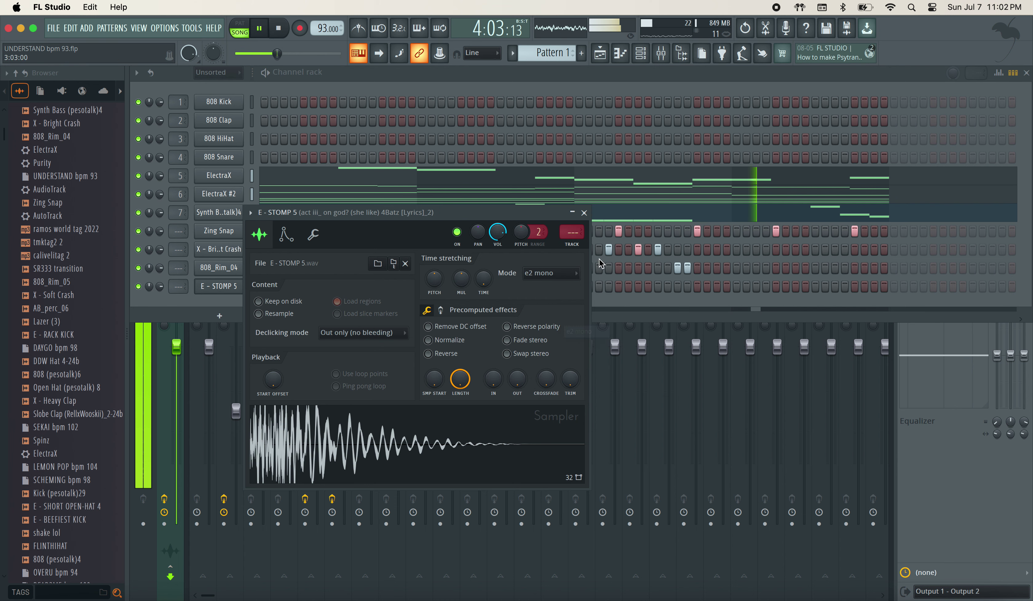
left_click(584, 213)
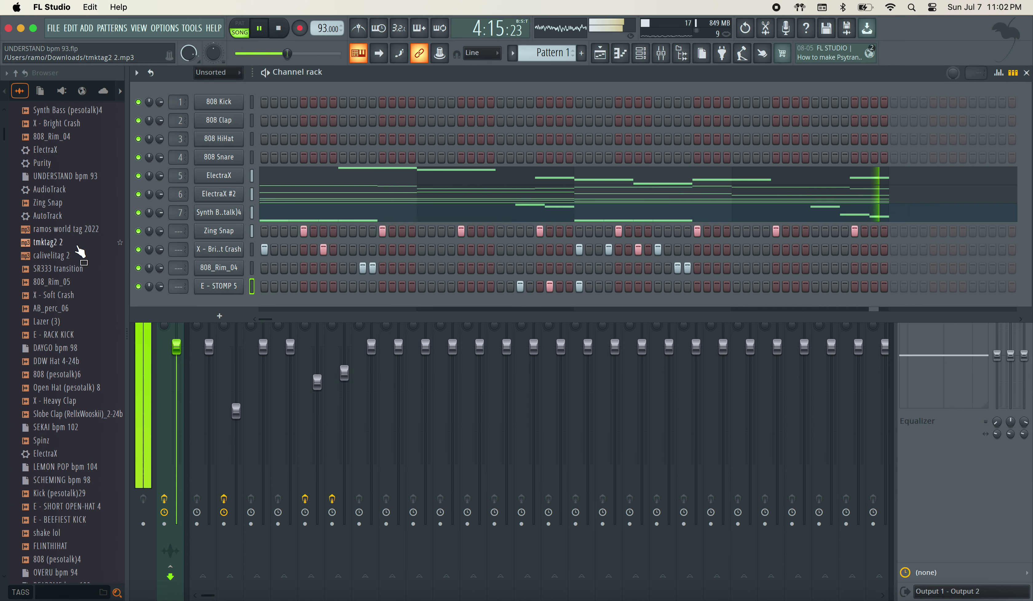
Add the E - RACK KICK and Lazer (3) samples as new channels
scroll(78, 247, "down", 1)
left_click_drag(71, 320, 217, 308)
left_click_drag(46, 308, 190, 286)
Audition further samples, then add DDW Hat 4-24b as a channel with hits on steps 2, 6 and 8
left_click(74, 285)
left_click(74, 295)
left_click(75, 308)
left_click(74, 321)
left_click_drag(74, 334, 198, 268)
key("space")
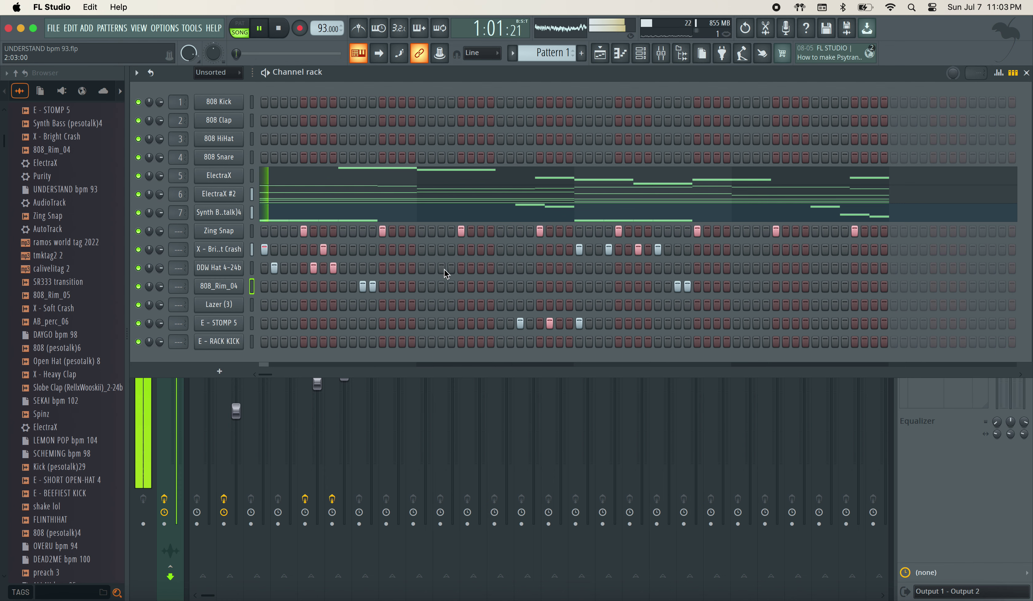
Add DDW Hat hits on steps 19 and 20 and raise all hat velocities to the maximum in the piano roll
right_click(218, 279)
left_click(272, 266)
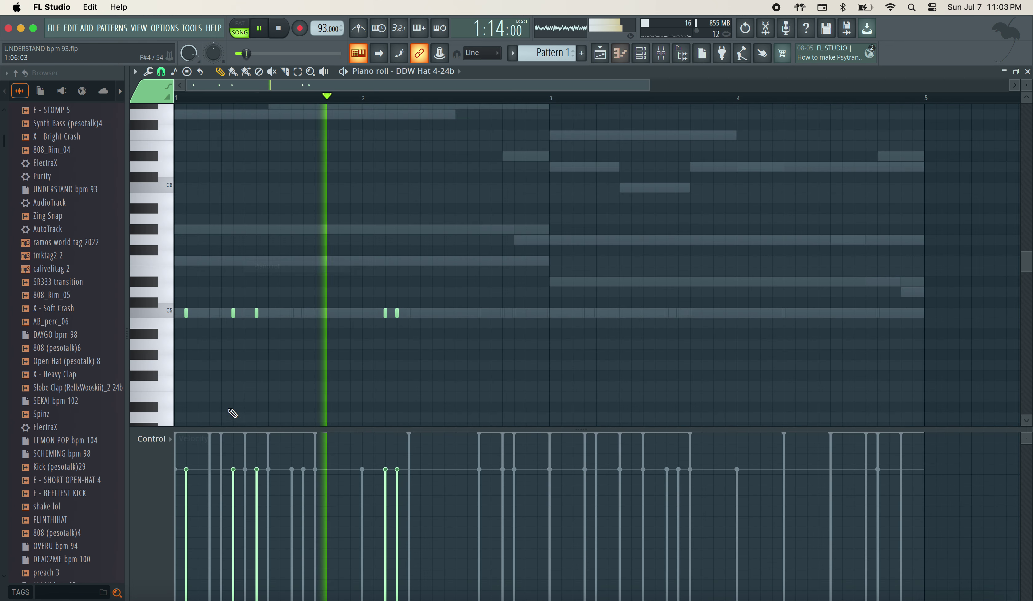
key("space")
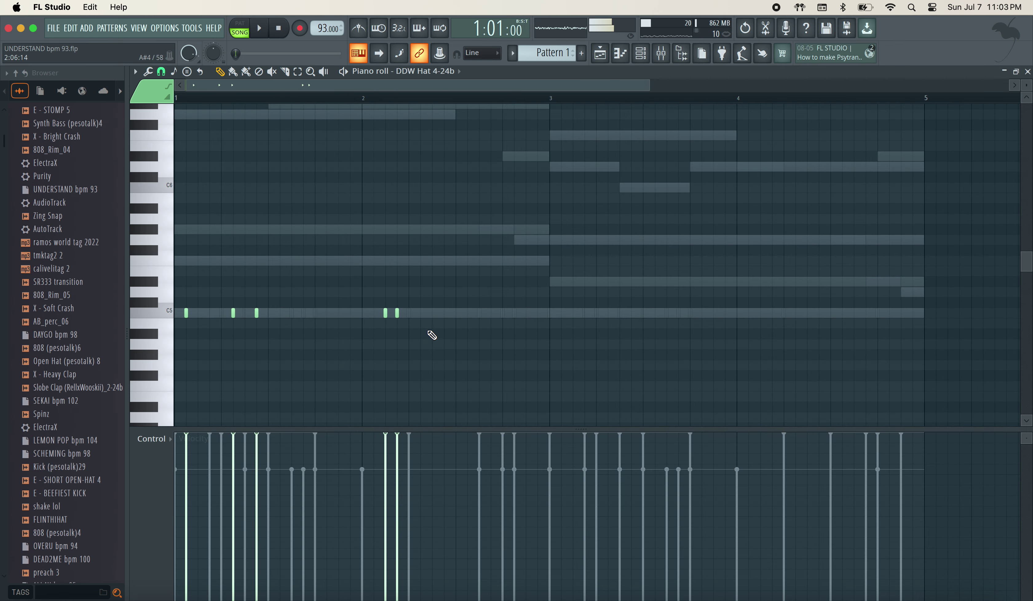
Add a DDW Hat hit on step 4 and play the pattern back to check it
key("space")
key("space")
key("space")
left_click(209, 313)
key("space")
key("space")
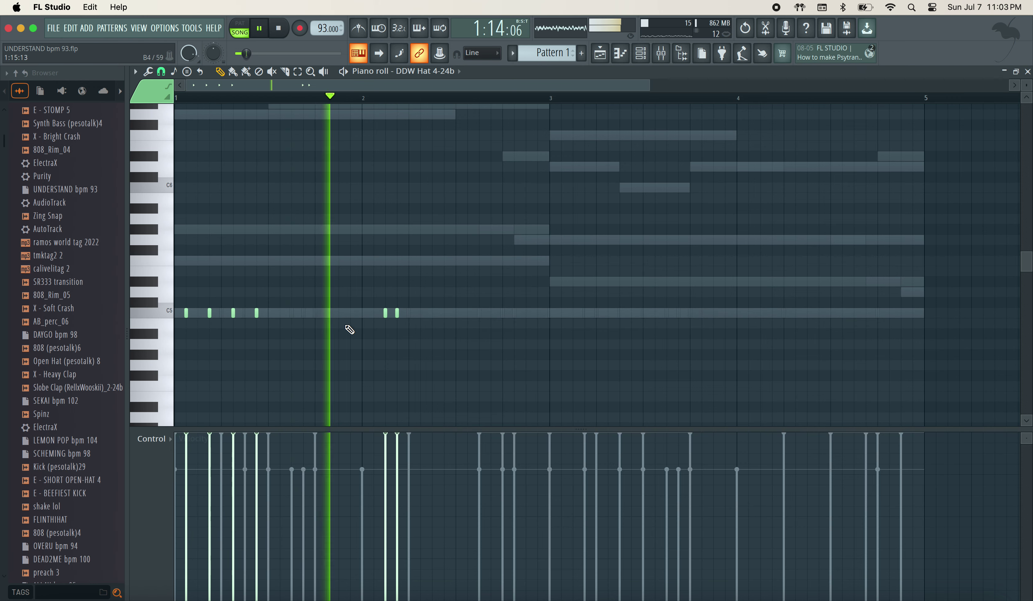
Try a fast seven-note hat roll with rising velocities on C5 just before bar 2
key("space")
scroll(348, 326, "up", 4)
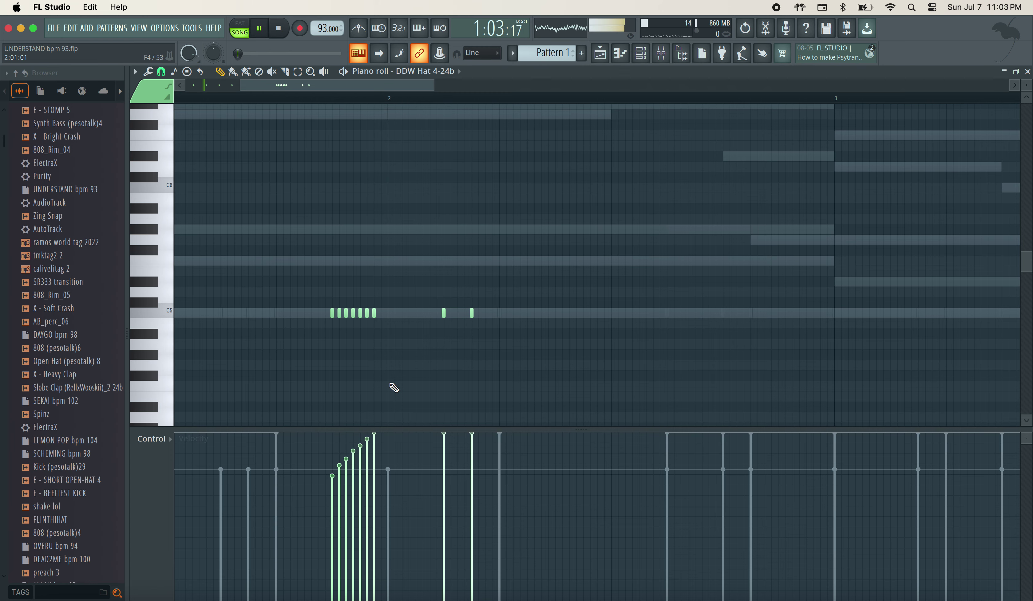
scroll(389, 384, "down", 3)
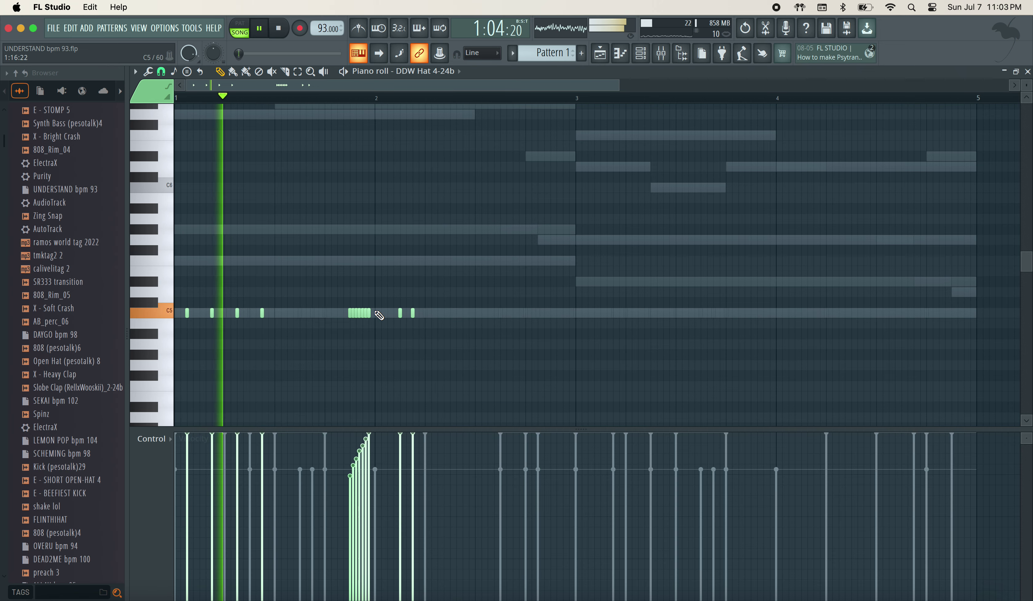
Add a hat hit on step 18, directly before the pair of hits in bar 2, removing trial notes placed earlier in the bar
scroll(381, 318, "up", 2)
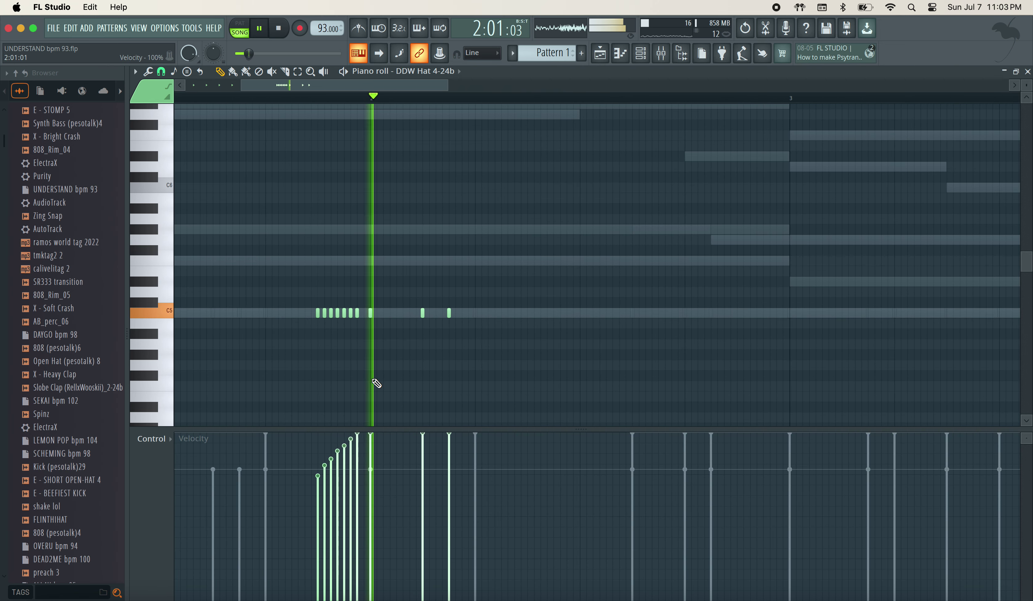
key("space")
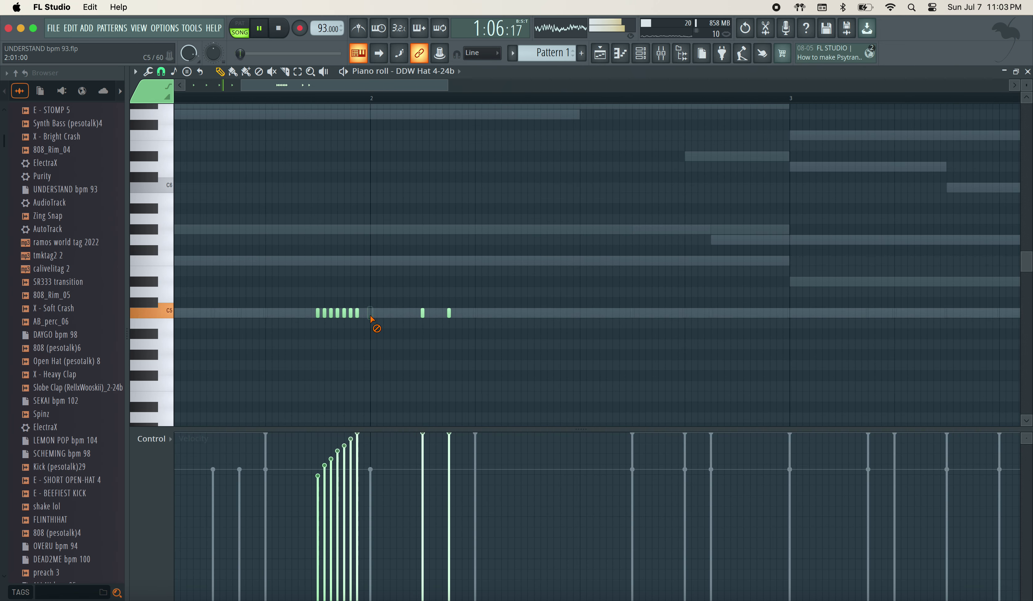
left_click(384, 314)
scroll(385, 310, "down", 2)
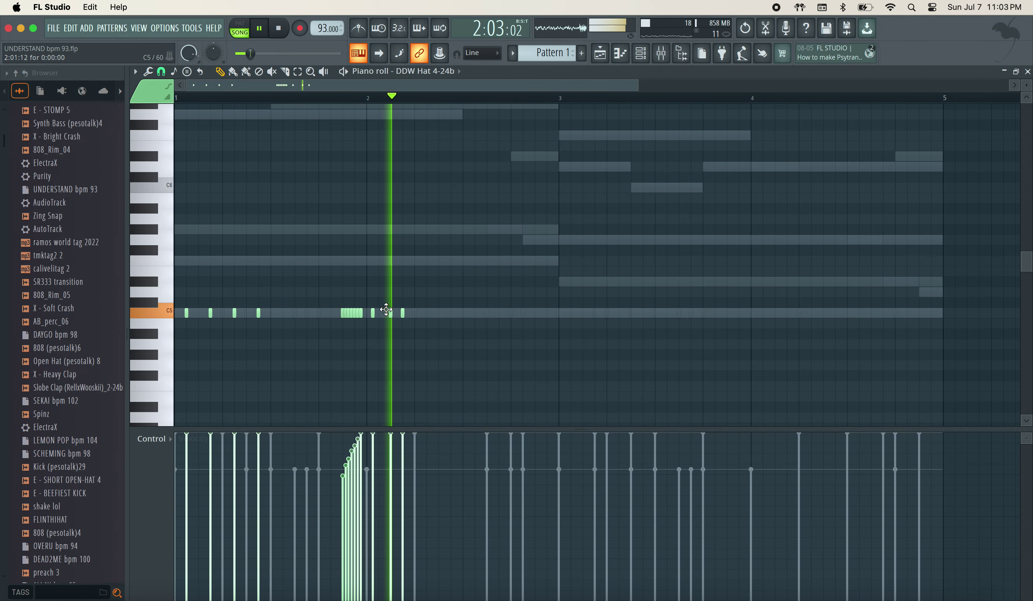
scroll(373, 322, "up", 2)
right_click(374, 314)
left_click(383, 313)
scroll(381, 315, "down", 2)
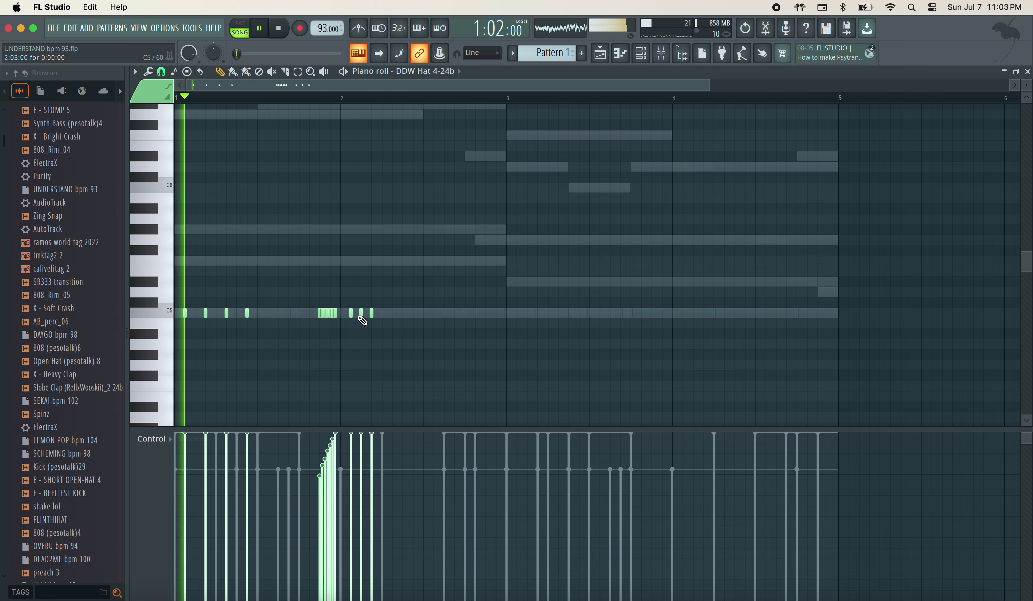
Delete the hat roll before bar 2, then try single hits on steps 15 and 16 and remove them
right_click(333, 314)
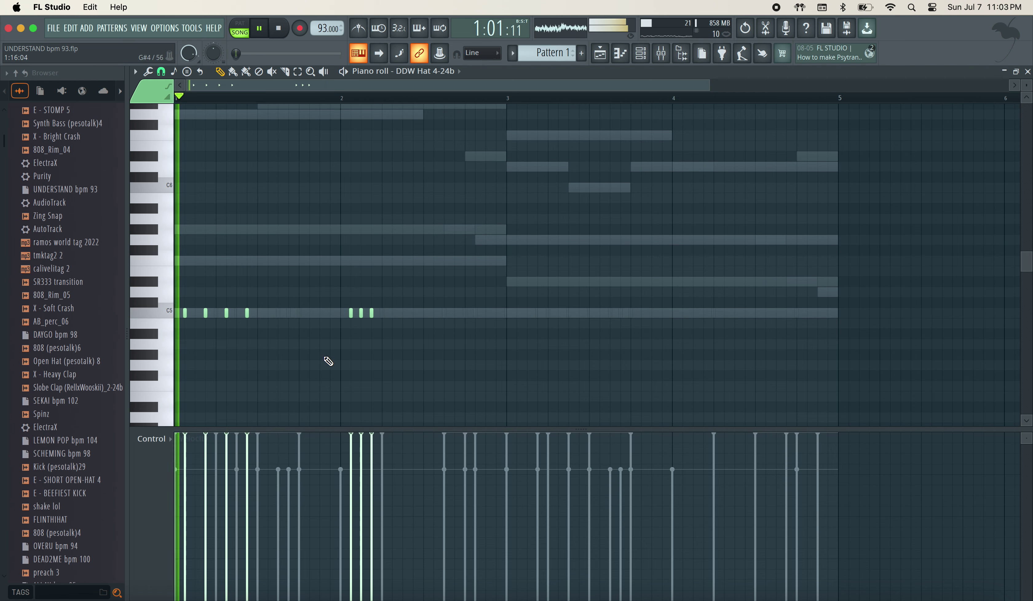
left_click(319, 313)
left_click(329, 313)
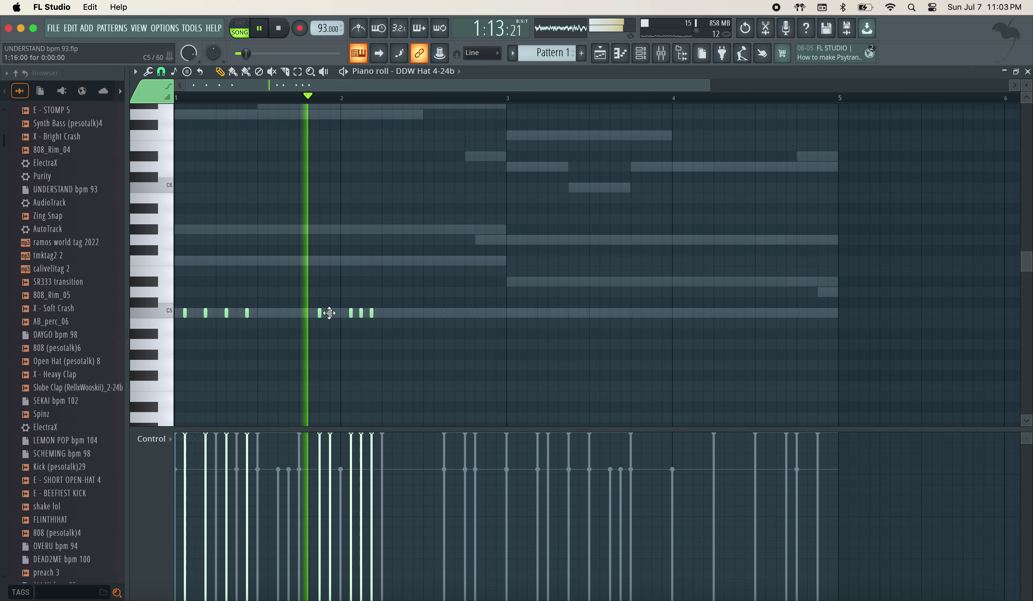
right_click(329, 313)
right_click(319, 313)
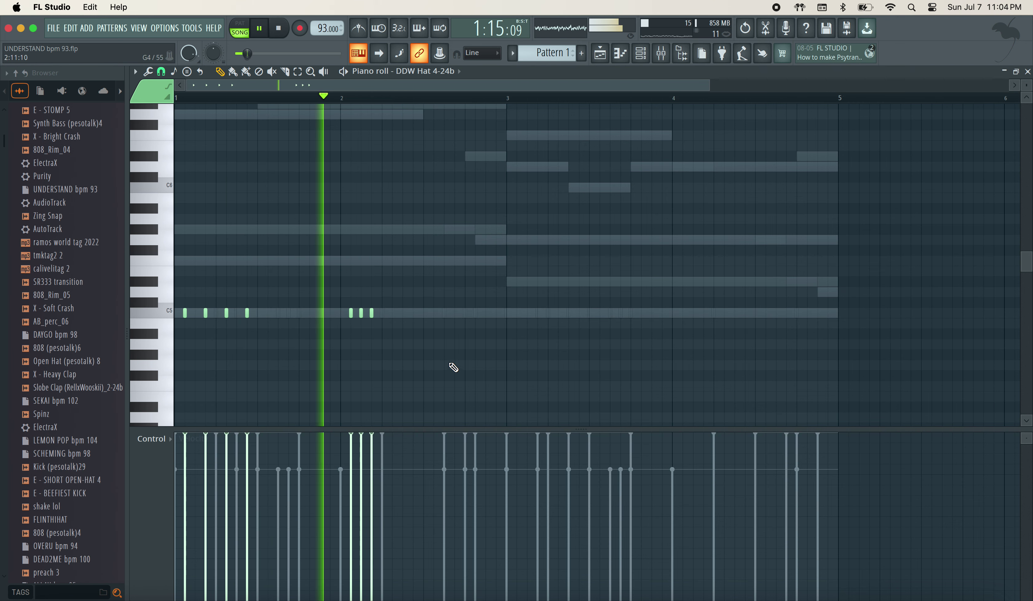
Draw a four-note hat run of C5, C#5, D5 and C#5 at half-step spacing at the end of bar 2
key("space")
scroll(495, 323, "up", 2)
left_click(484, 313)
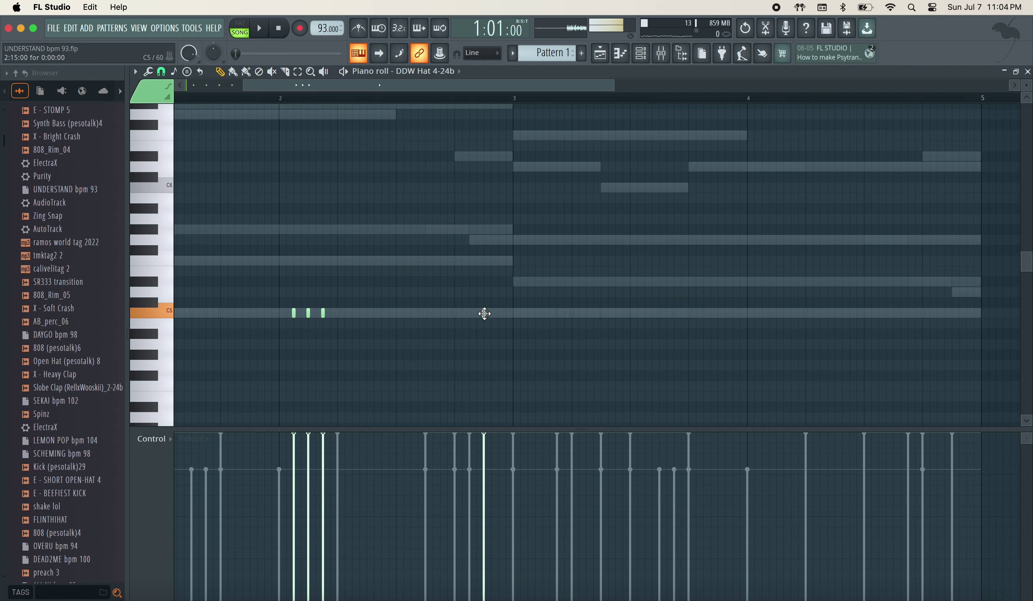
left_click(491, 303)
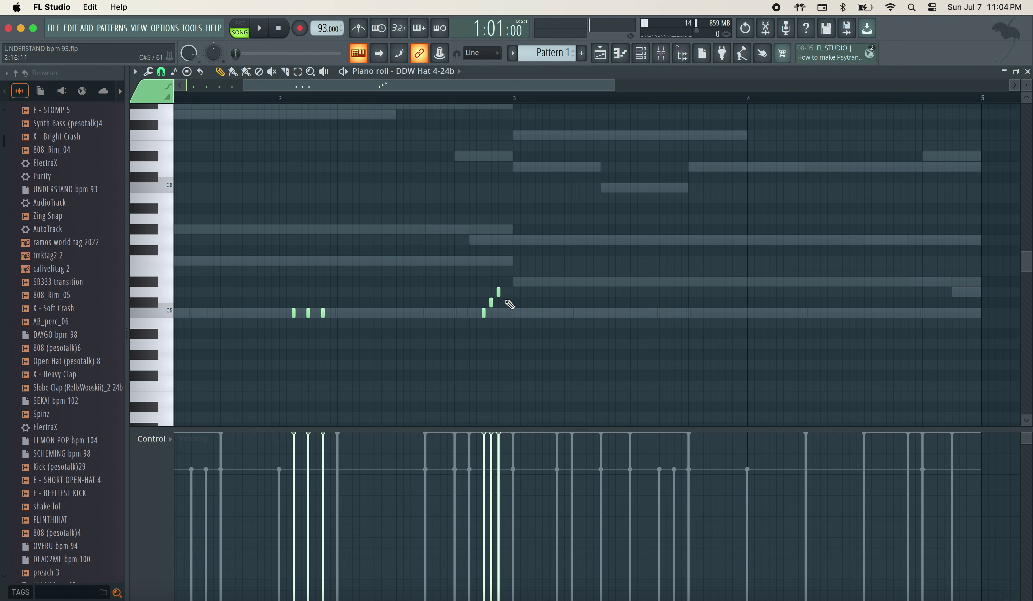
Duplicate the two-bar hat pattern into bars 3 and 4 and shift the copy so its first hit falls on step 34
key("super+b")
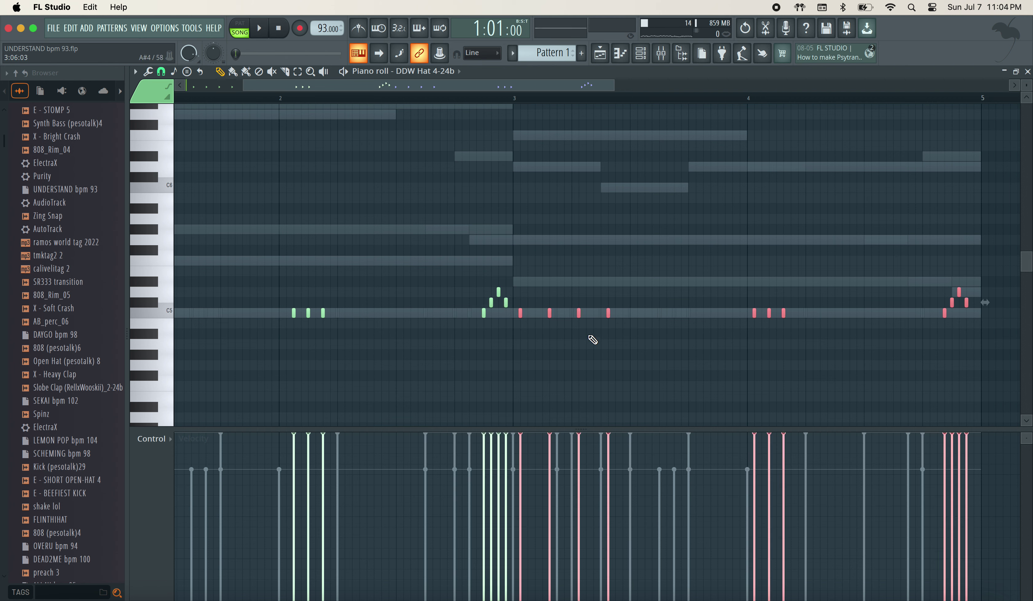
key("shift+Right")
key("shift+Right")
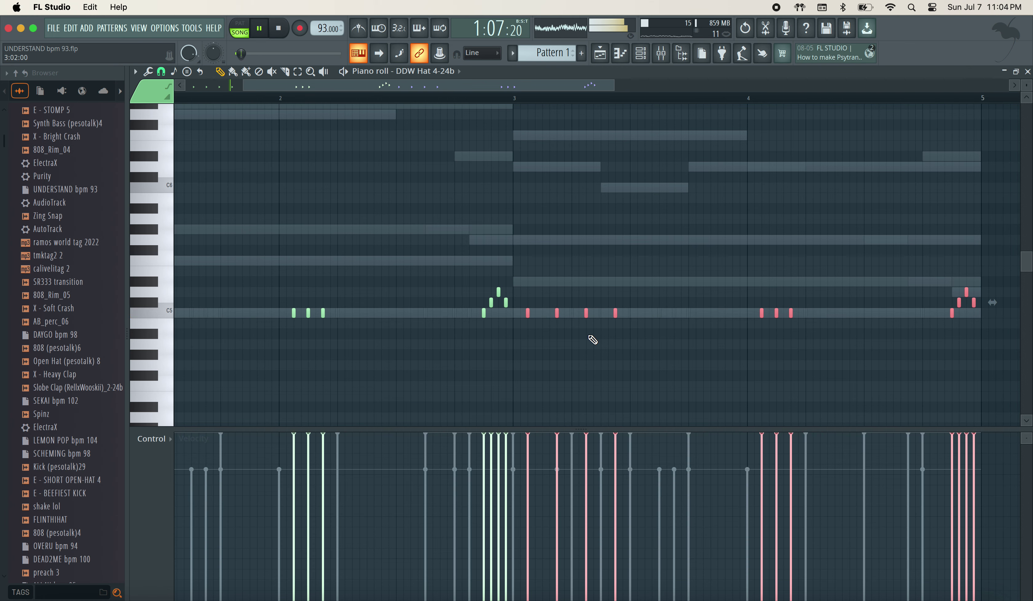
right_click(979, 403)
Spread the copied hat run at the end of bar 4 from 4:15 and lower all four of its notes to C5
scroll(980, 407, "up", 2, "ctrl")
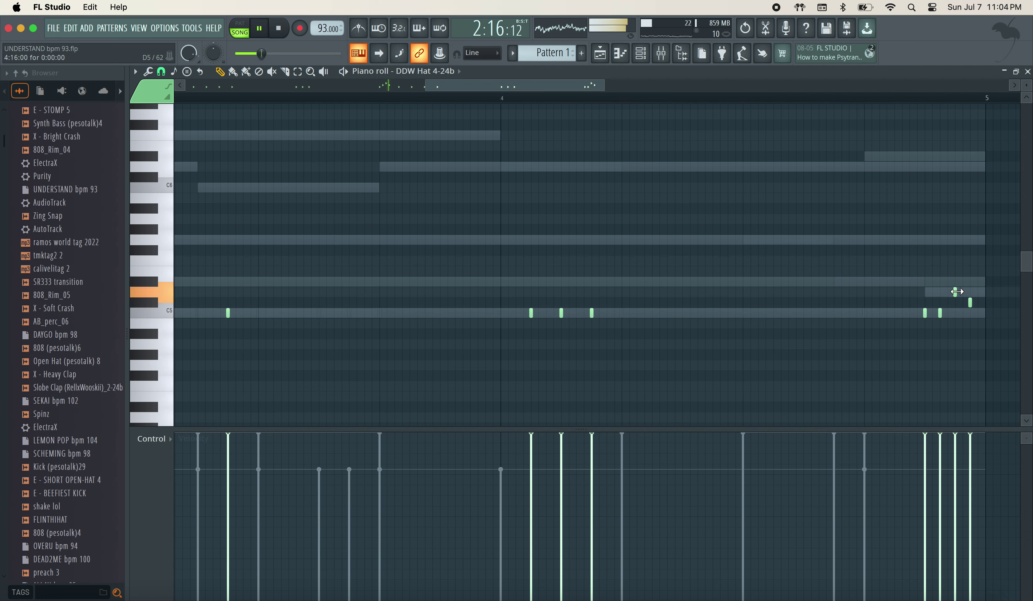
left_click_drag(956, 295, 970, 315)
scroll(870, 226, "down", 3, "ctrl")
Add the Spinz sample as a new channel and place hits on steps 1 and 7
left_click(640, 53)
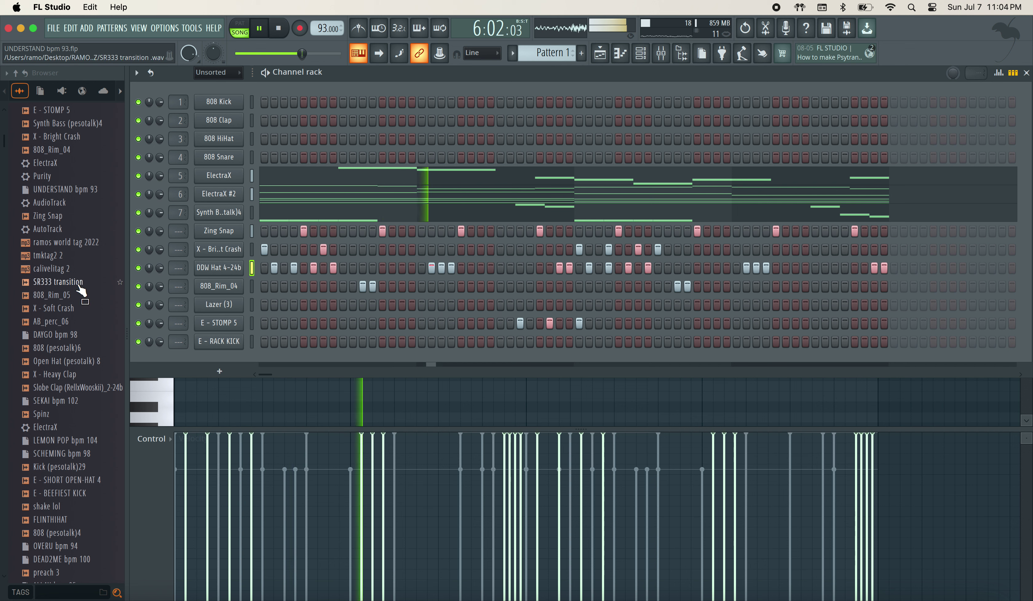
left_click_drag(81, 387, 203, 364)
left_click(264, 360)
left_click(324, 360)
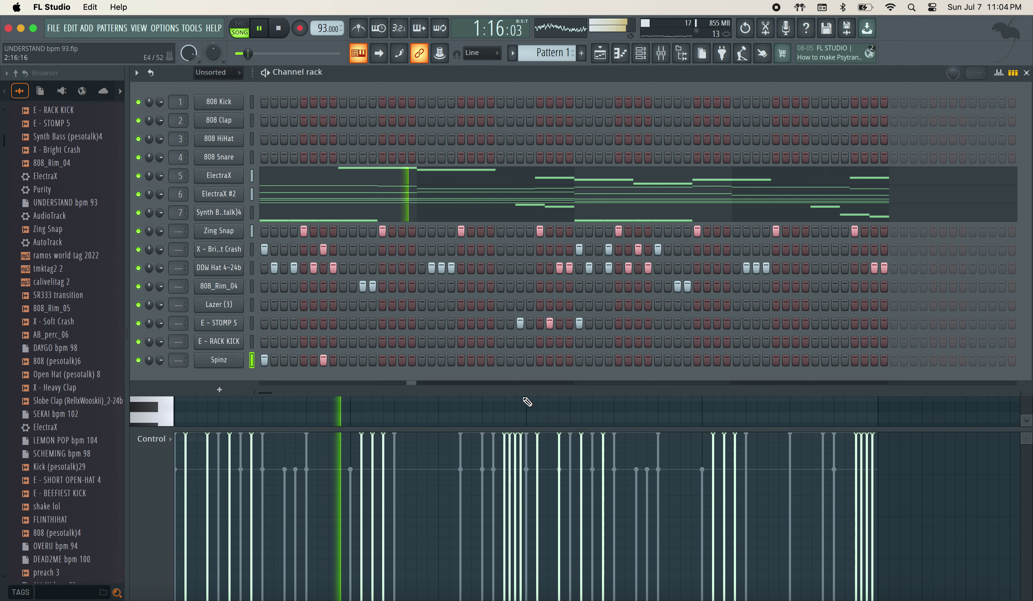
Add Spinz hits on steps 27 and 30, clearing the trial hit on step 25
left_click(500, 362)
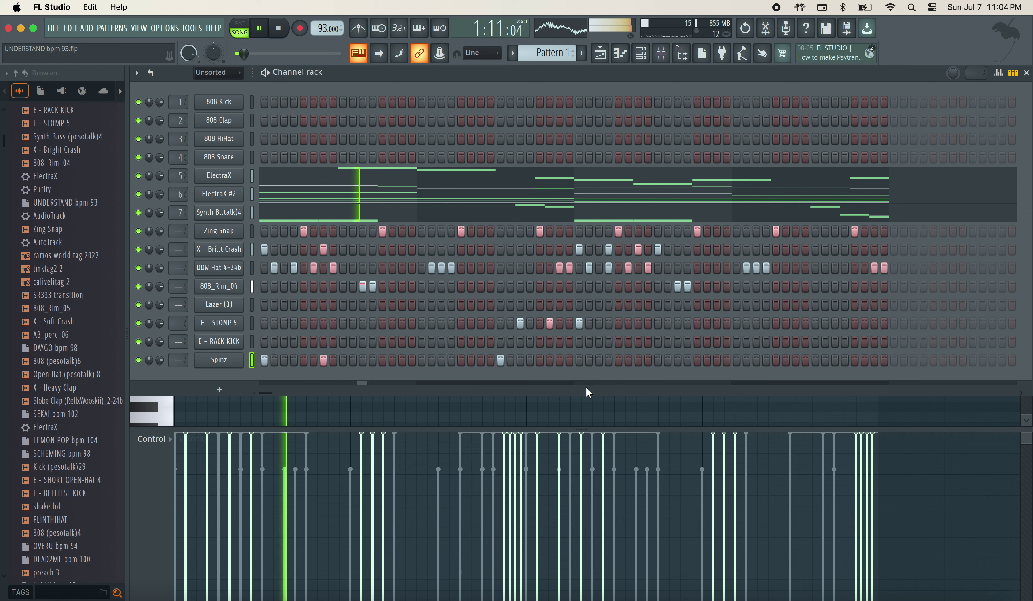
left_click(520, 360)
left_click(550, 361)
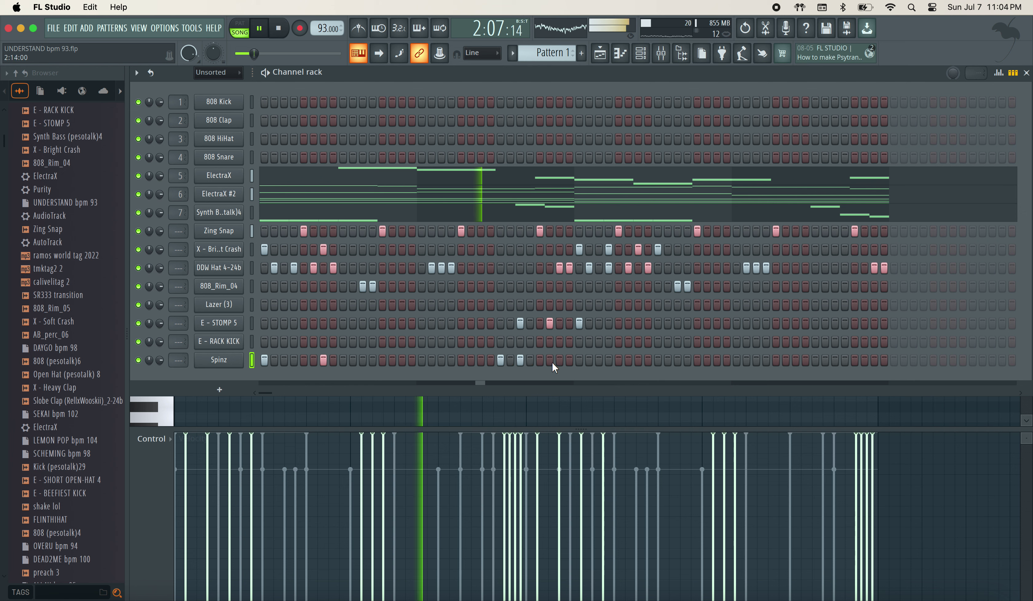
left_click(501, 360)
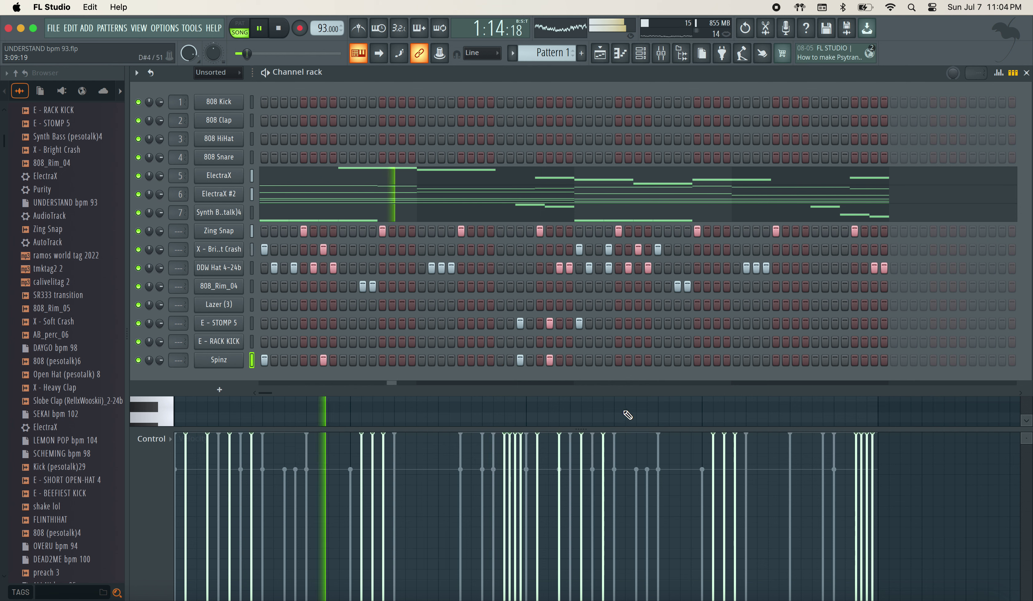
Add Spinz hits on steps 33, 39, 41, 57, 60 and 63 across bars 3 and 4
left_click(579, 357)
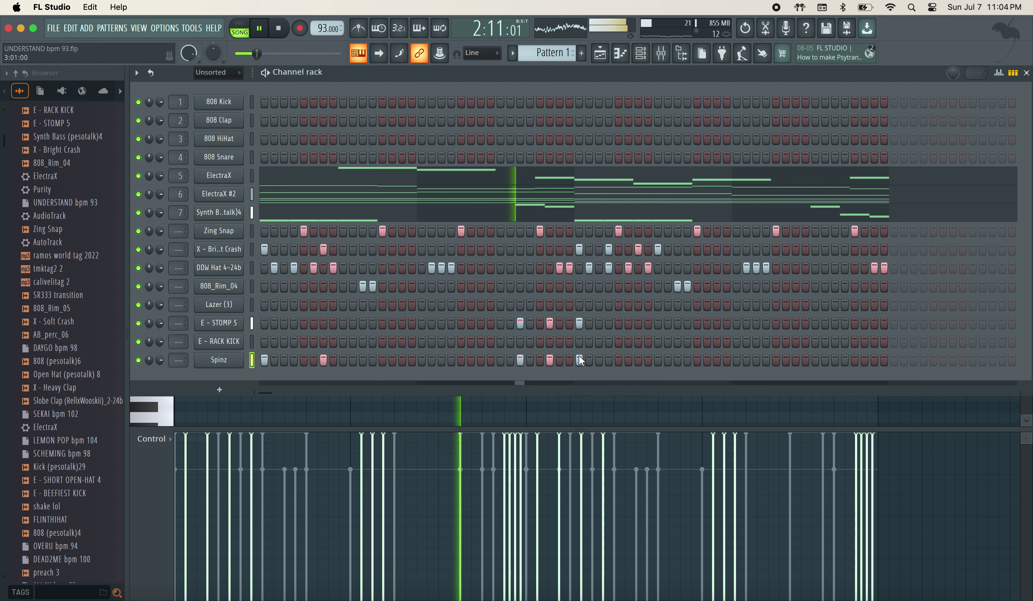
left_click(639, 360)
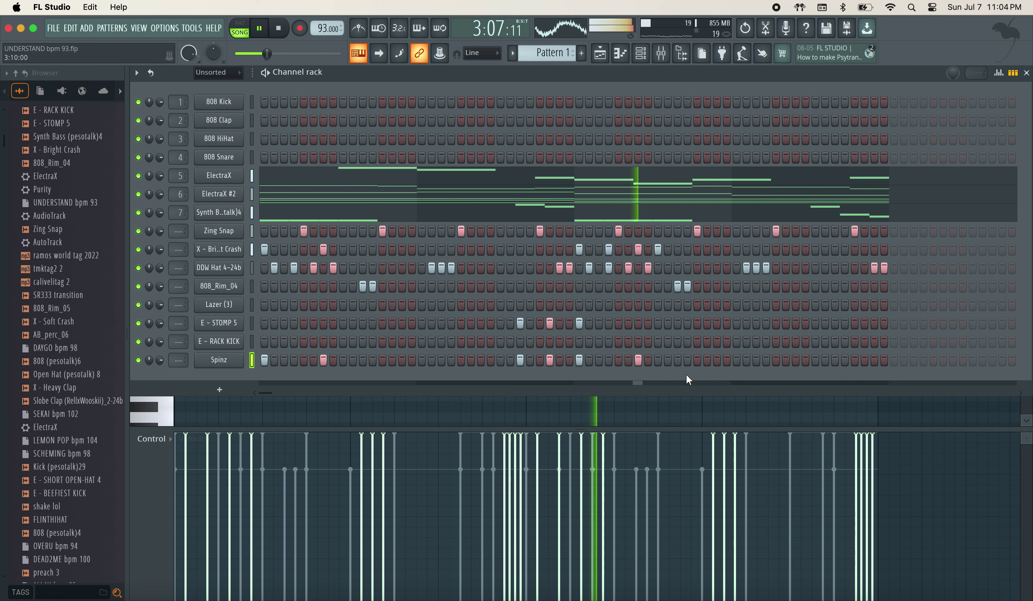
left_click(658, 360)
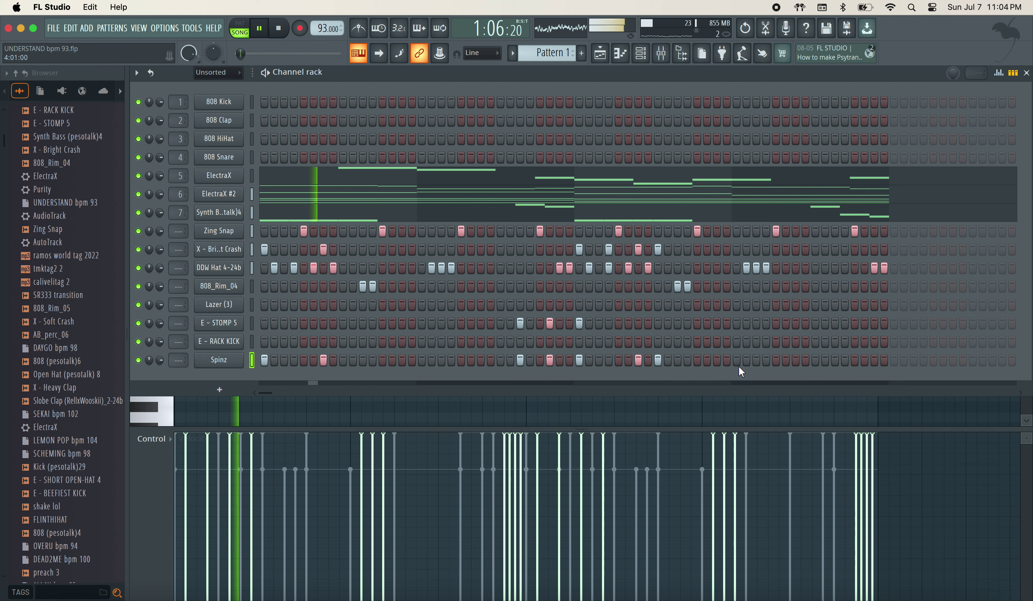
left_click(815, 360)
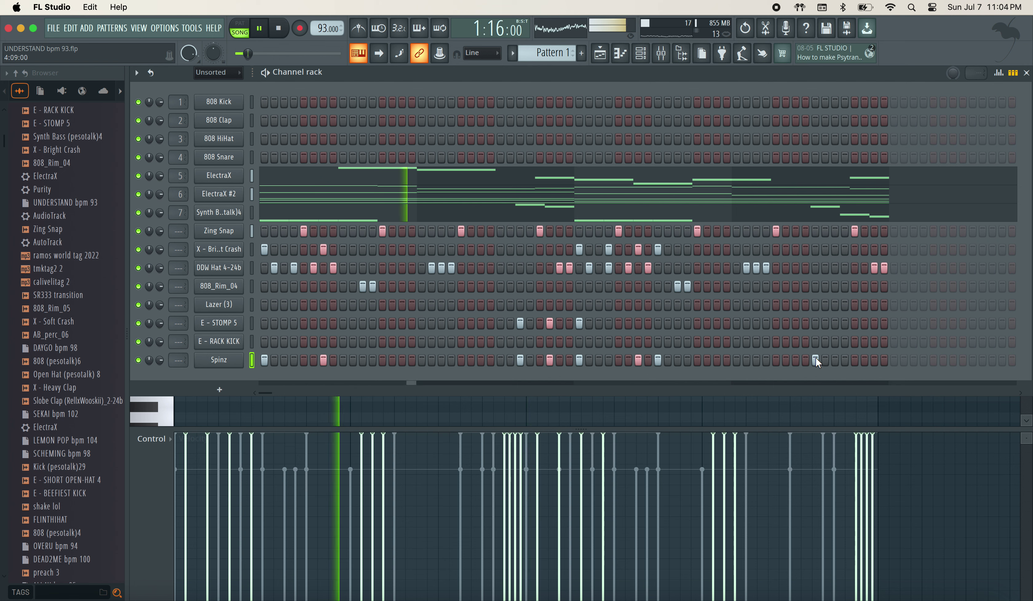
left_click(845, 360)
left_click(874, 360)
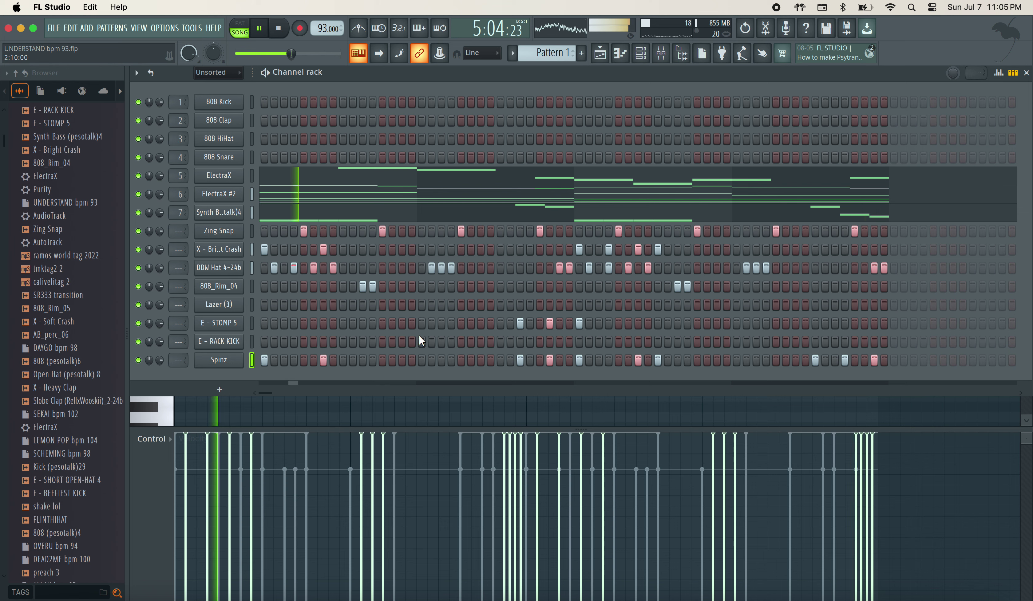
Copy the Spinz channel's step pattern onto the E - RACK KICK channel
right_click(224, 360)
left_click(368, 371)
right_click(235, 343)
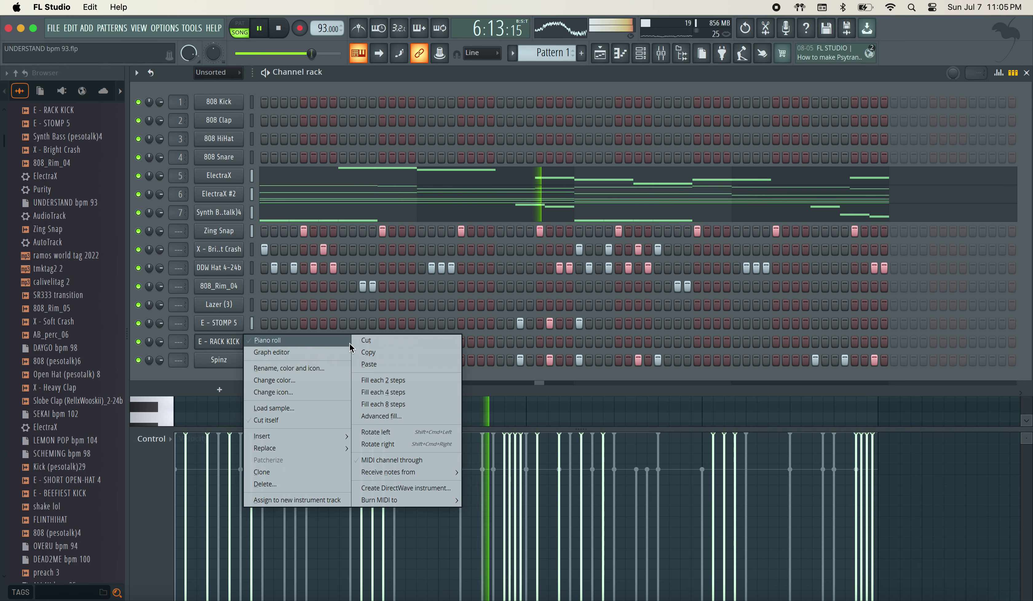
left_click(369, 365)
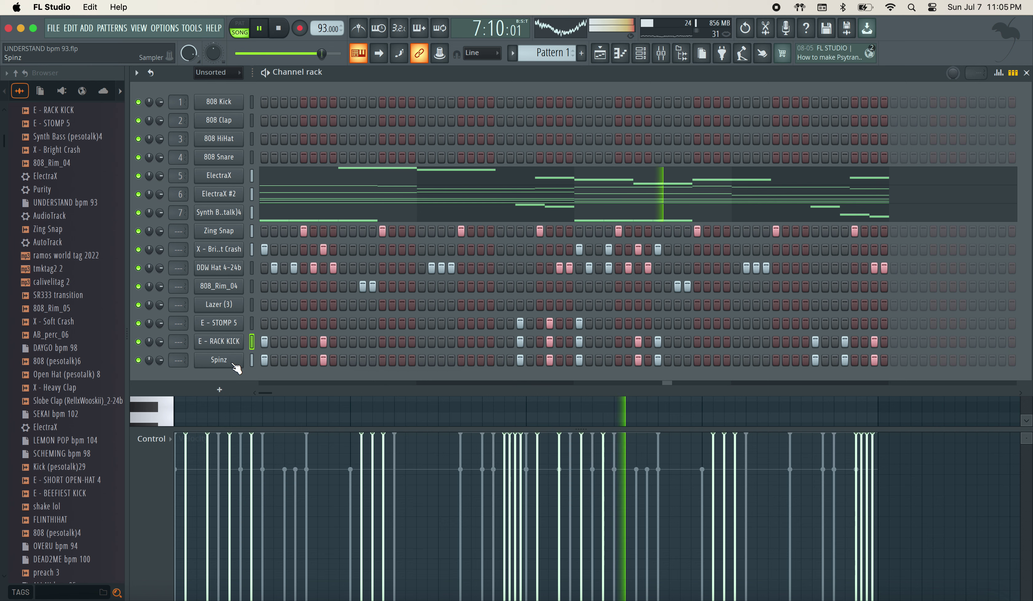
Set the Spinz channel's time stretching mode to Stretch
right_click(236, 366)
left_click(225, 358)
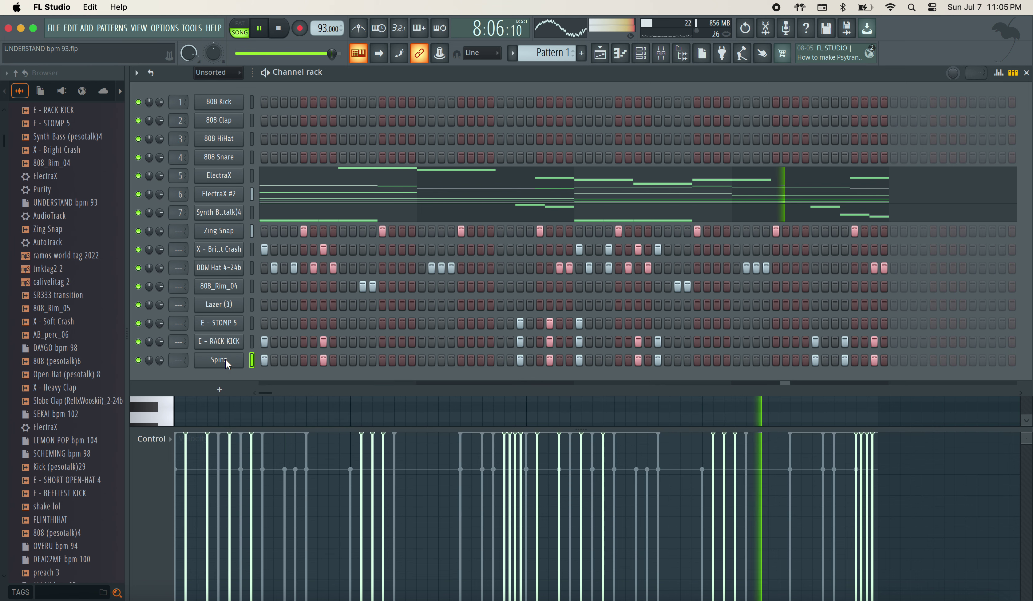
left_click(226, 359)
left_click(486, 209)
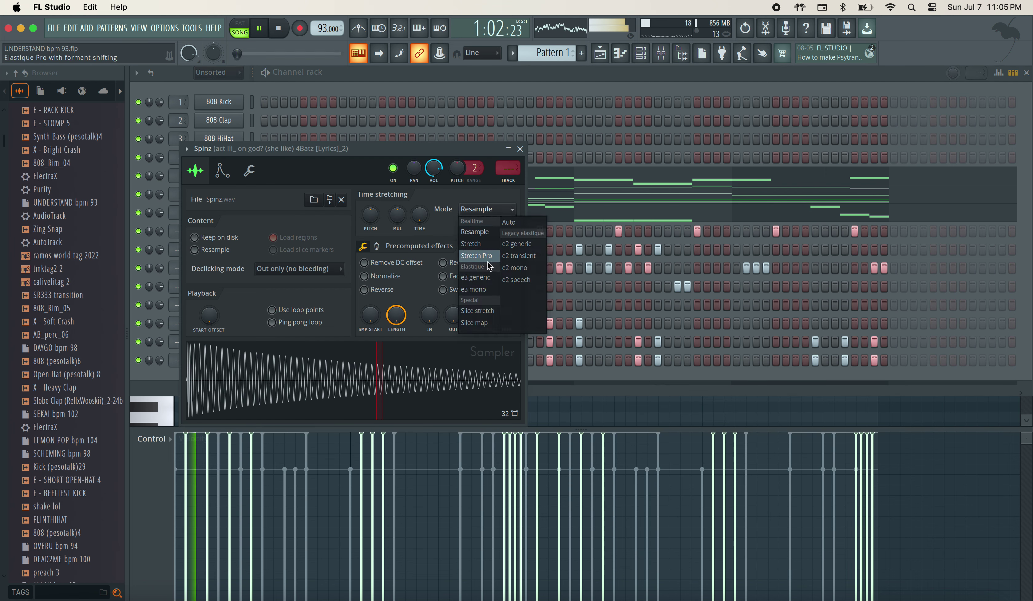
left_click(480, 243)
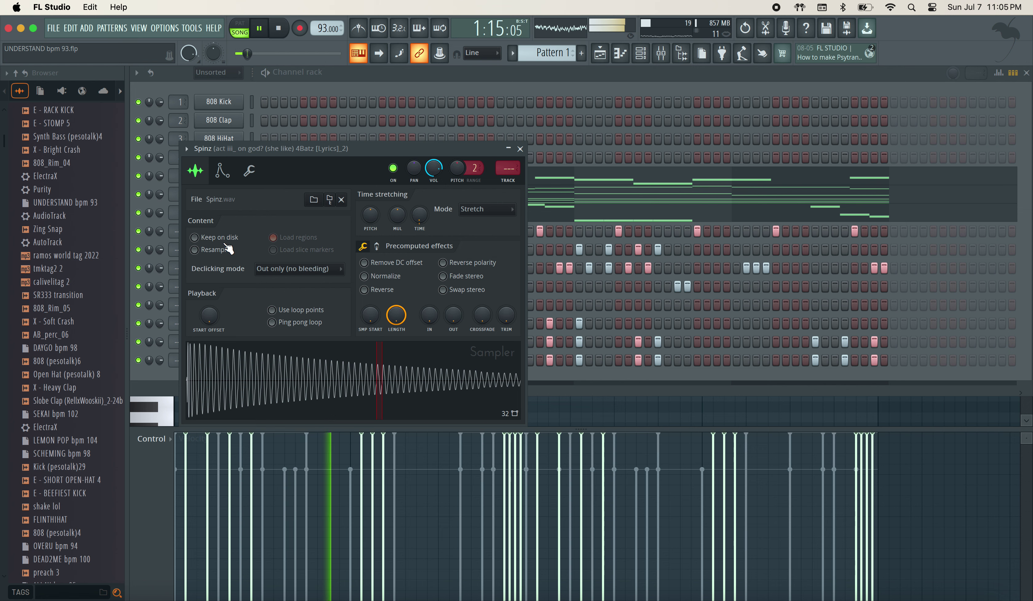
Enable the Spinz channel's volume envelope with a square shape, keeping decay, sustain and release at minimum
left_click(222, 170)
left_click_drag(262, 291, 261, 315)
scroll(306, 284, "down", 4)
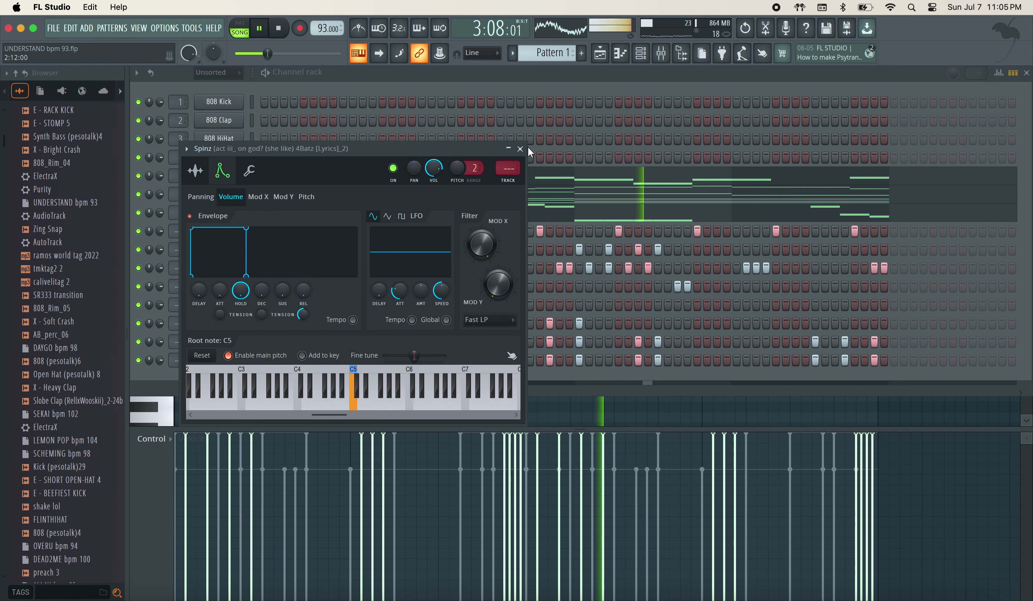
left_click(520, 149)
In the Spinz piano roll, lengthen every note to reach the next one and raise all velocities to the maximum
right_click(219, 355)
left_click(274, 359)
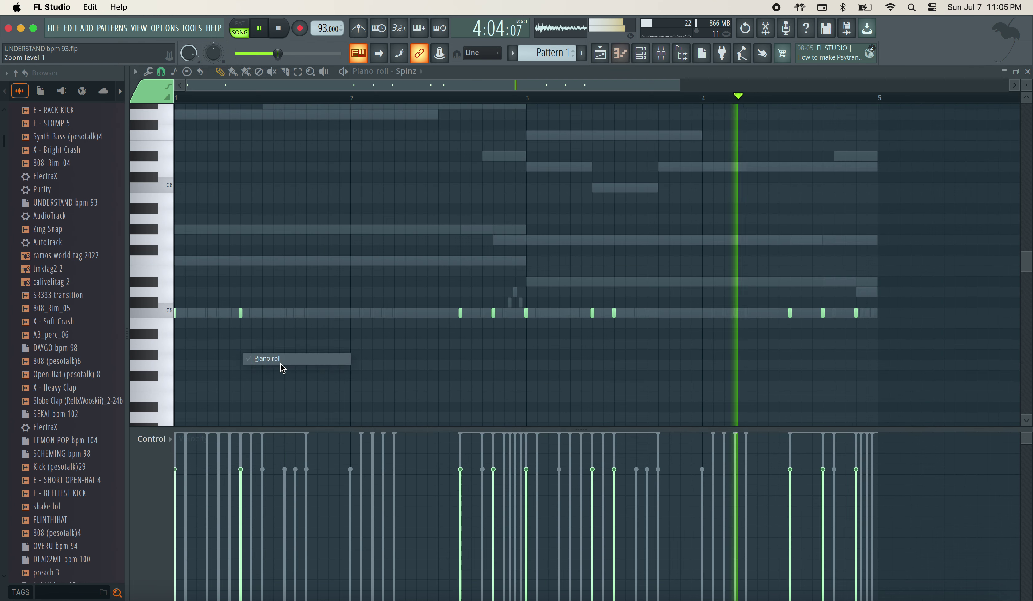
key("ctrl+a")
mouse_move(239, 512)
left_mouse_down()
mouse_move(164, 362)
mouse_move(673, 291)
mouse_move(847, 296)
left_mouse_up()
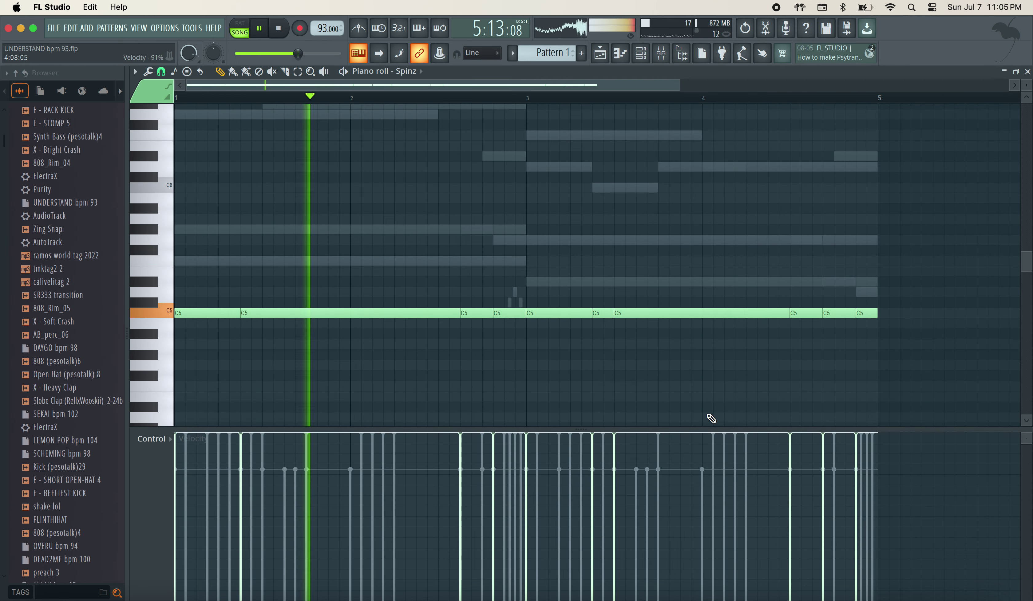
Raise the last two Spinz notes of bar 2, the first to G#5 and the second to G5
left_click_drag(488, 367, 503, 266)
key("shift+Up")
key("shift+Up")
key("shift+Up")
key("shift+Up")
key("shift+Up")
key("shift+Up")
left_click_drag(503, 265, 463, 175)
key("shift+Up")
key("shift+Up")
key("shift+Up")
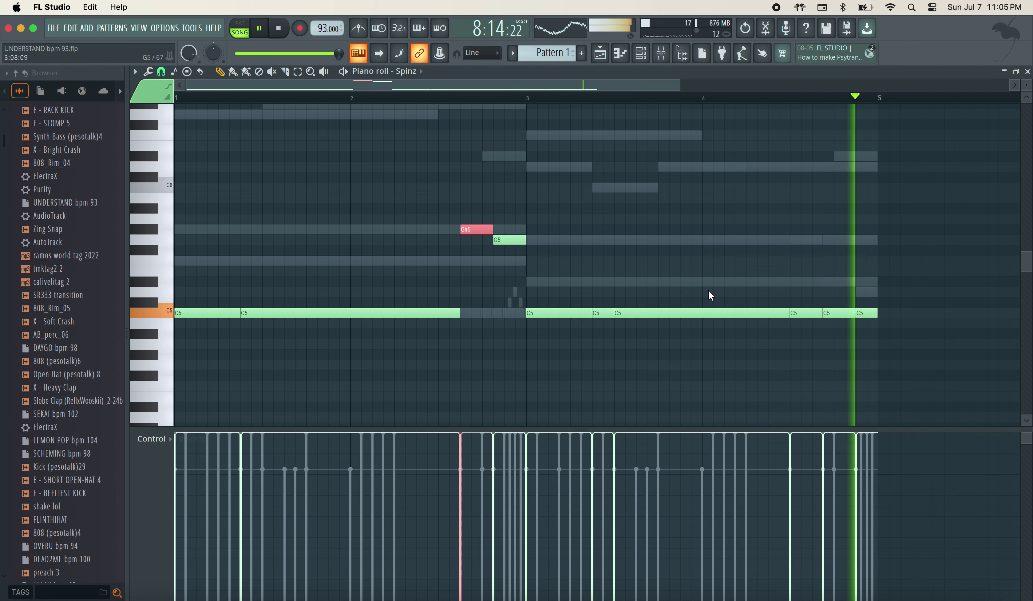
left_click(792, 395, "super")
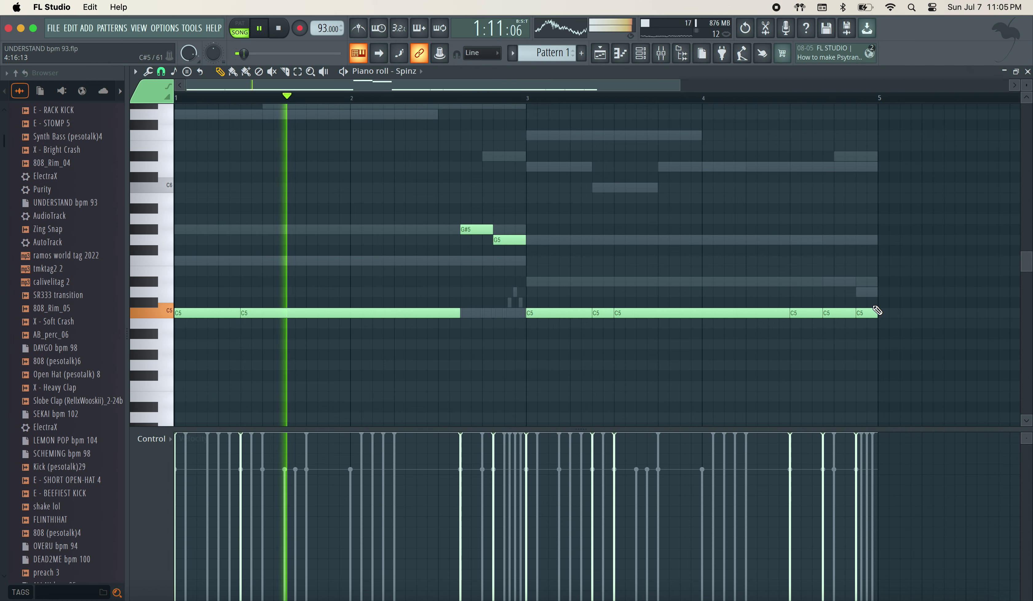
Raise the last three Spinz notes of bar 4 seven semitones to G5
left_click_drag(799, 338, 883, 289)
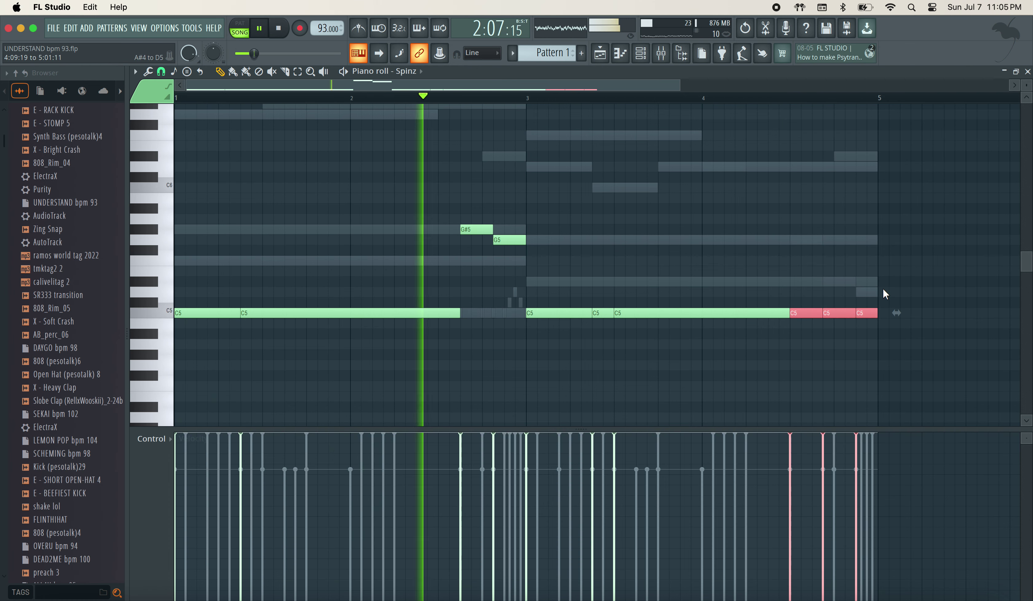
key("shift+Up")
key("shift+Up")
key("shift+Up")
key("shift+Up")
key("shift+Up")
key("shift+Up")
key("shift+Up")
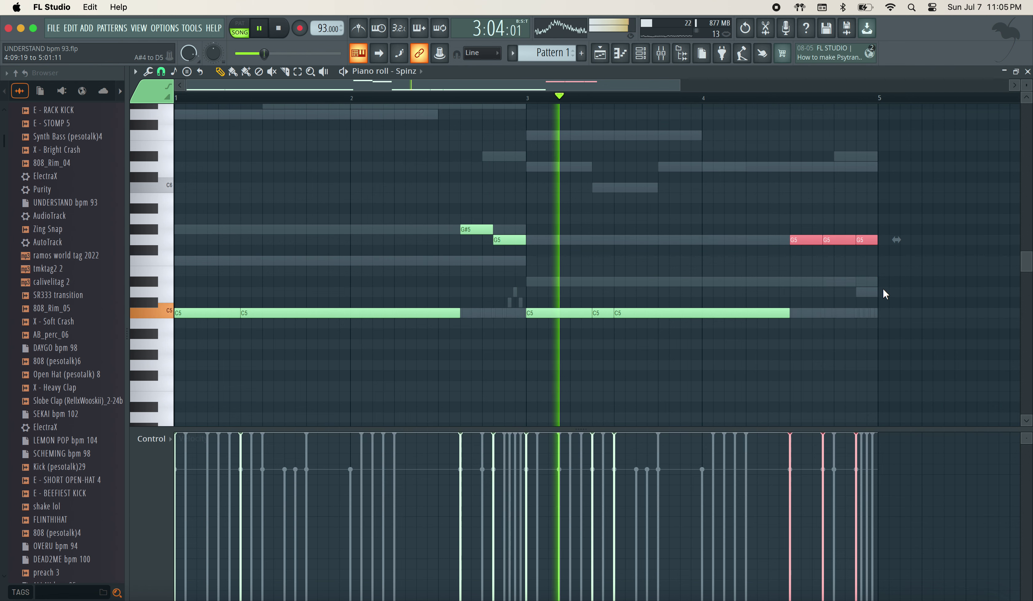
Lower the second-to-last Spinz note of bar 4 to D#5 and the last one to D5
left_click(840, 240)
key("shift+Down")
key("shift+Down")
key("shift+Down")
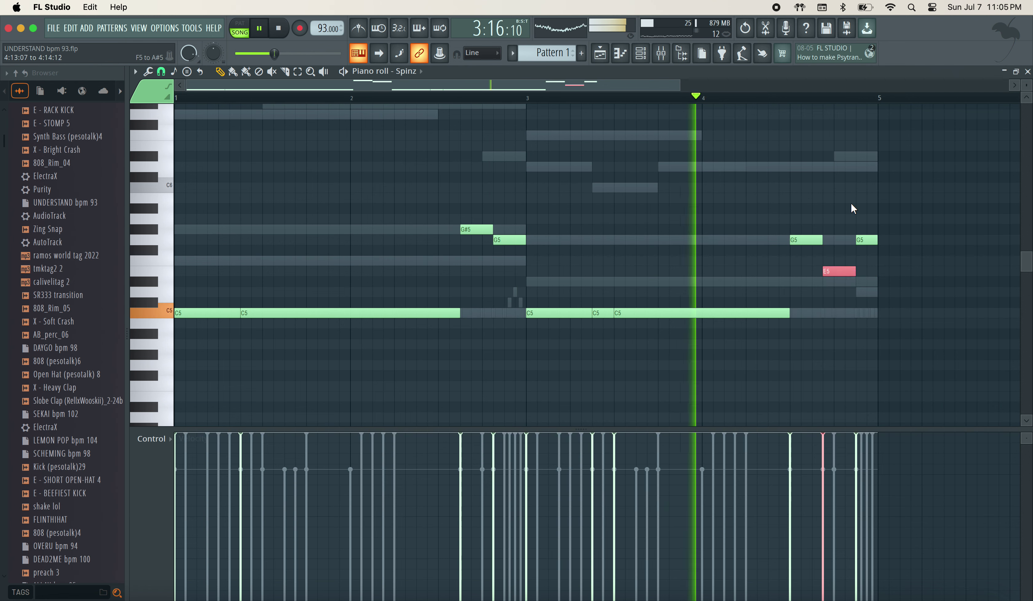
key("shift+Down")
left_click(866, 240)
key("shift+Down")
key("shift+Down")
key("shift+Down")
key("shift+Down")
key("shift+Down")
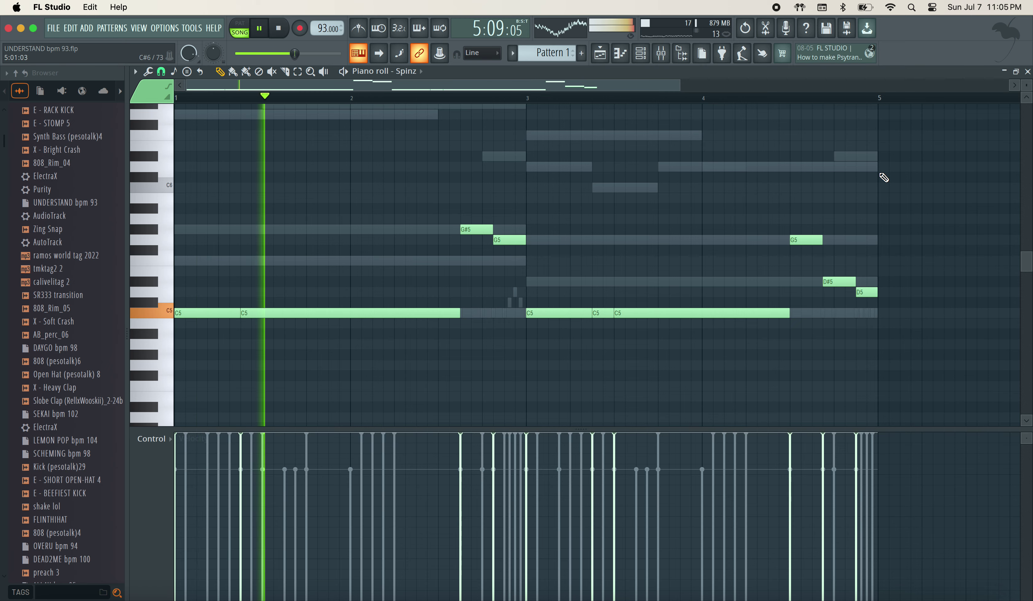
Add the E - SHORT OPEN-HAT 4 sample from the browser as a new channel above the DDW Hat channel
scroll(883, 178, "down", 1)
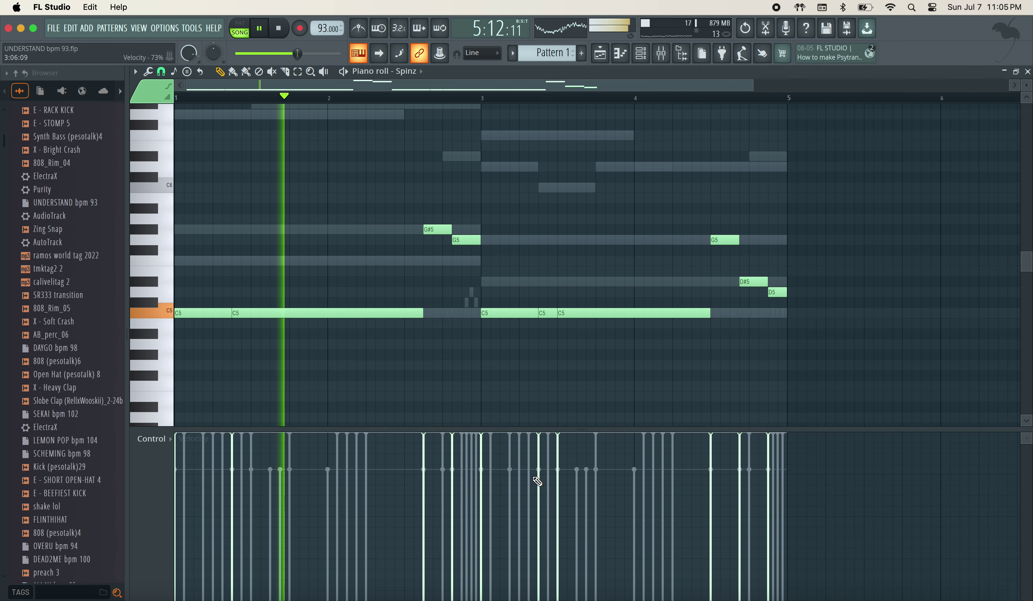
left_click(651, 51)
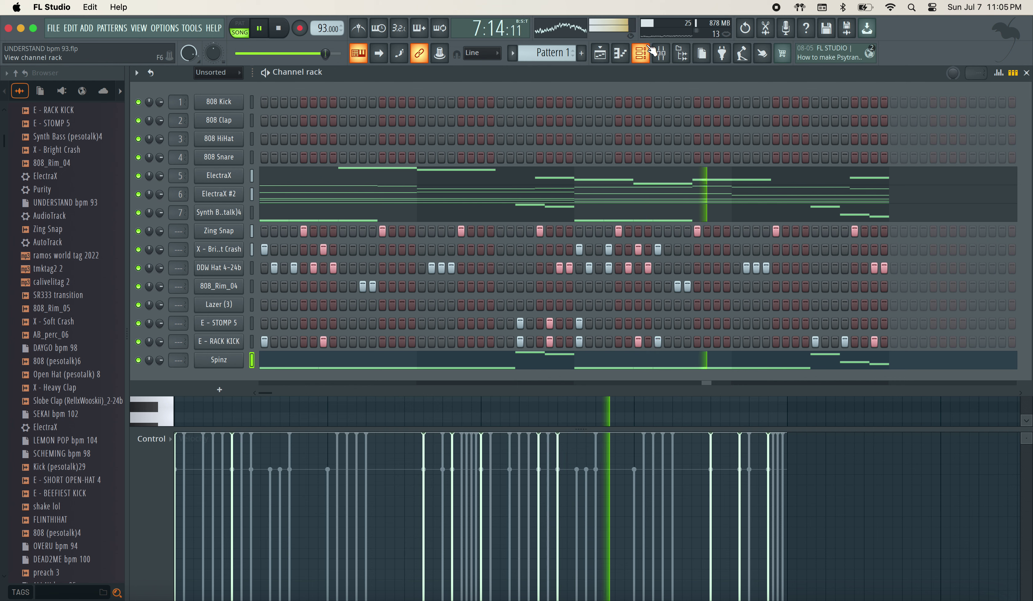
left_click_drag(76, 363, 75, 366)
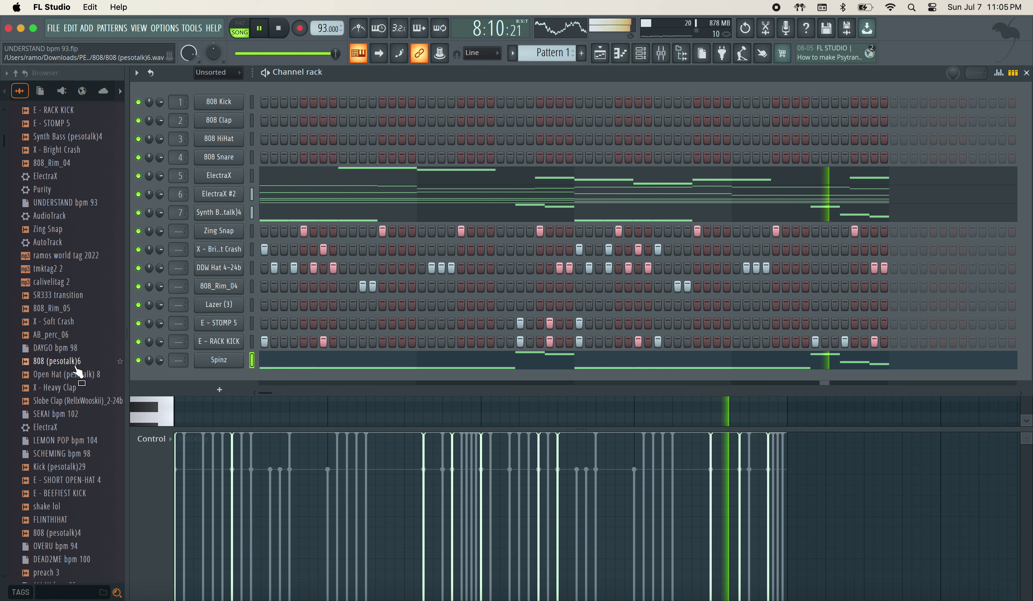
left_click(78, 375)
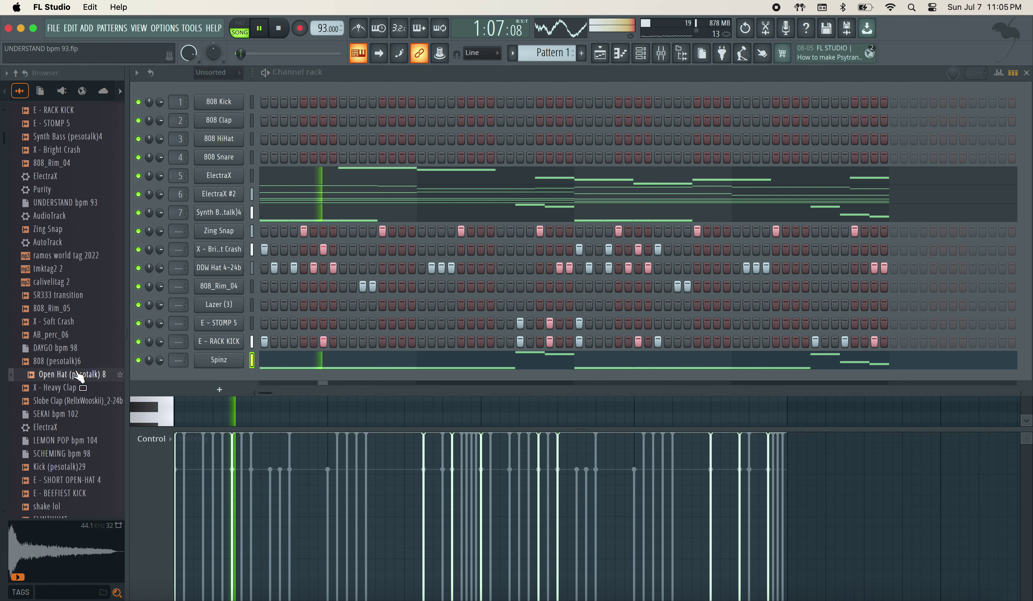
scroll(77, 389, "down", 2)
left_click_drag(76, 459, 191, 257)
key("space")
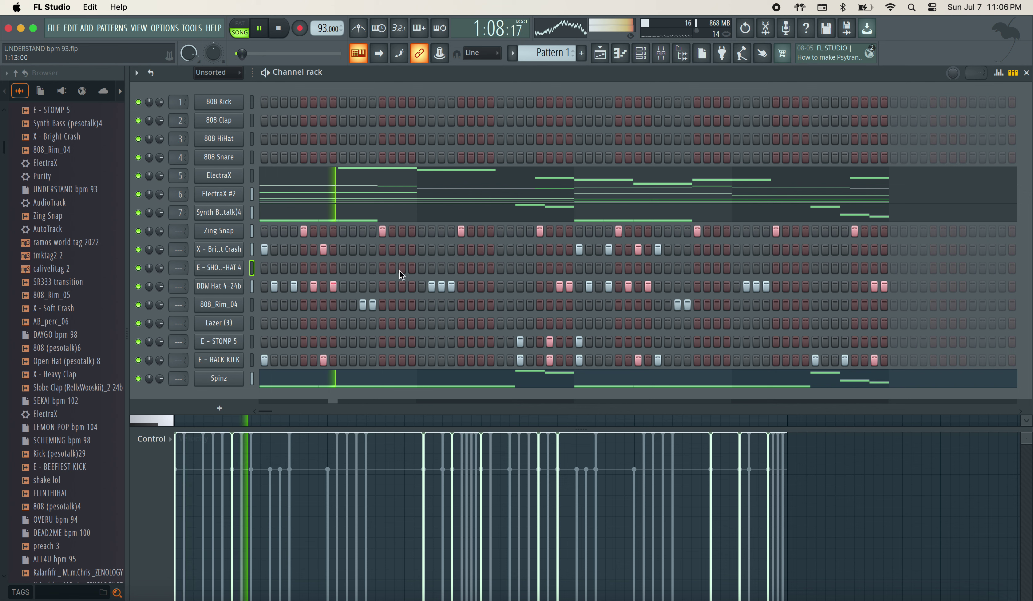
Program open hat hits on steps 27, 30, 57, 60 and 63 of the E - SHORT OPEN-HAT 4 channel
left_click(519, 269)
left_click(549, 269)
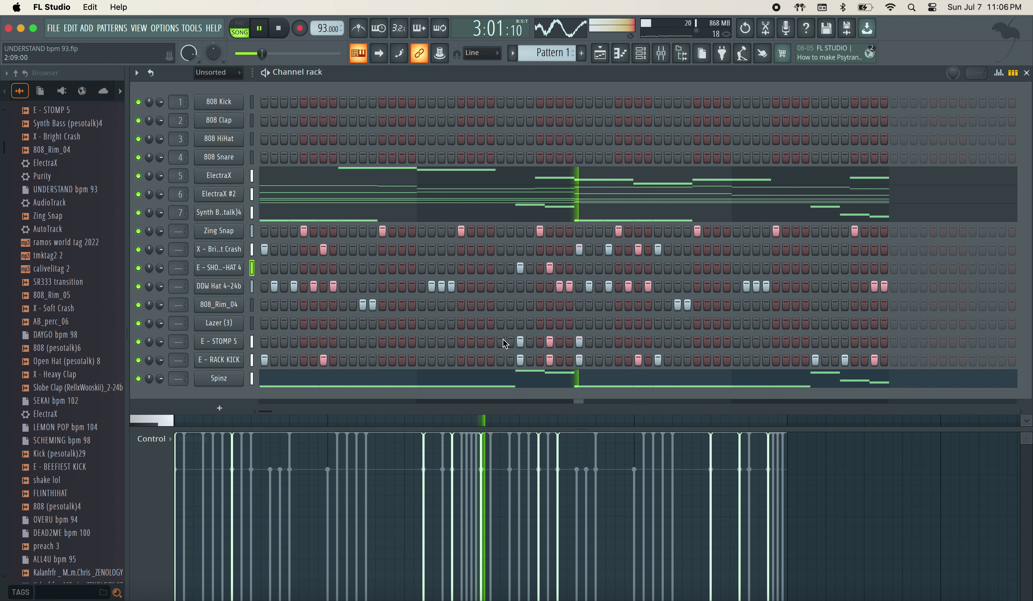
left_click(815, 271)
left_click(845, 270)
left_click(875, 270)
Turn off loop points and ping pong looping for the E - SHORT OPEN-HAT 4 sample
left_click(219, 267)
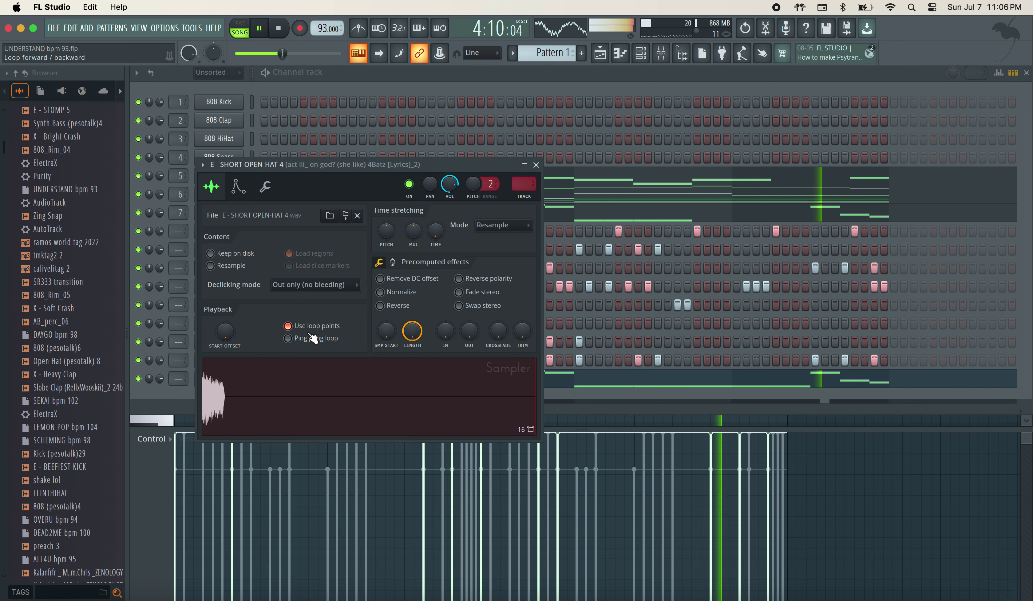
left_click(288, 338)
left_click(302, 340)
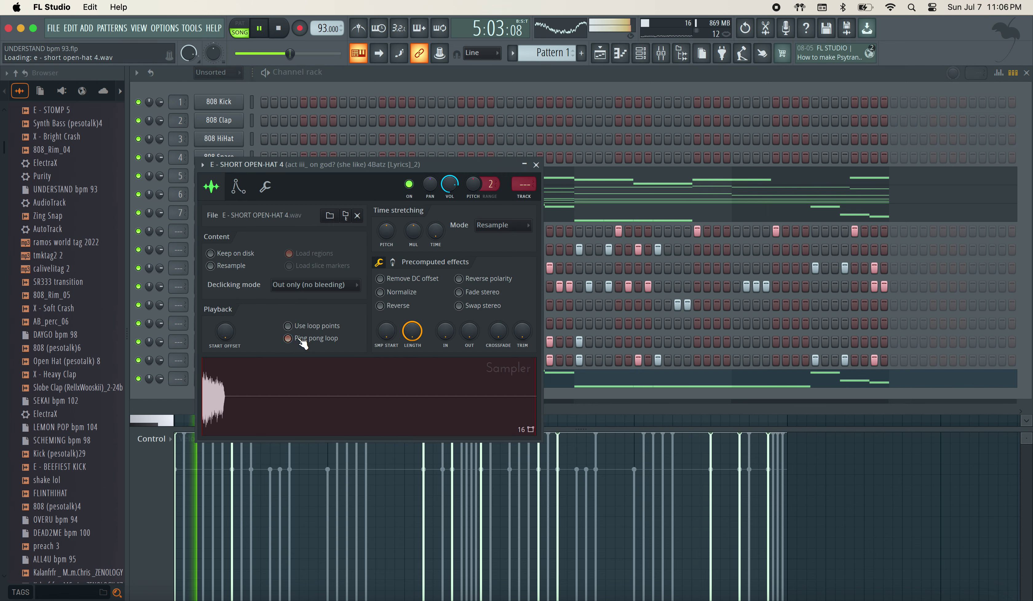
Set the open hat's time stretching mode to e3 generic and its channel volume to 60%
left_click(512, 219)
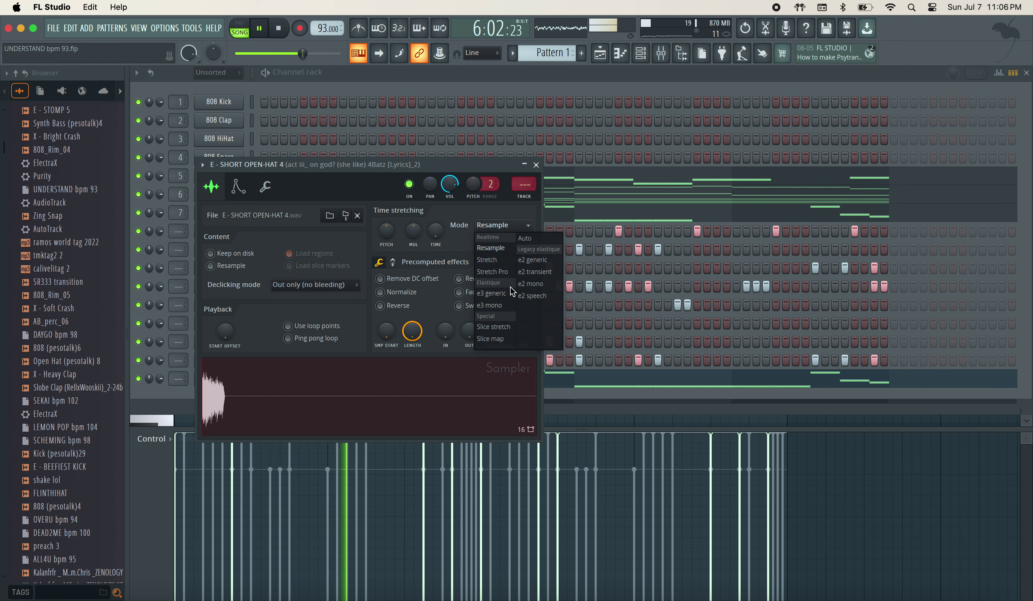
left_click(512, 293)
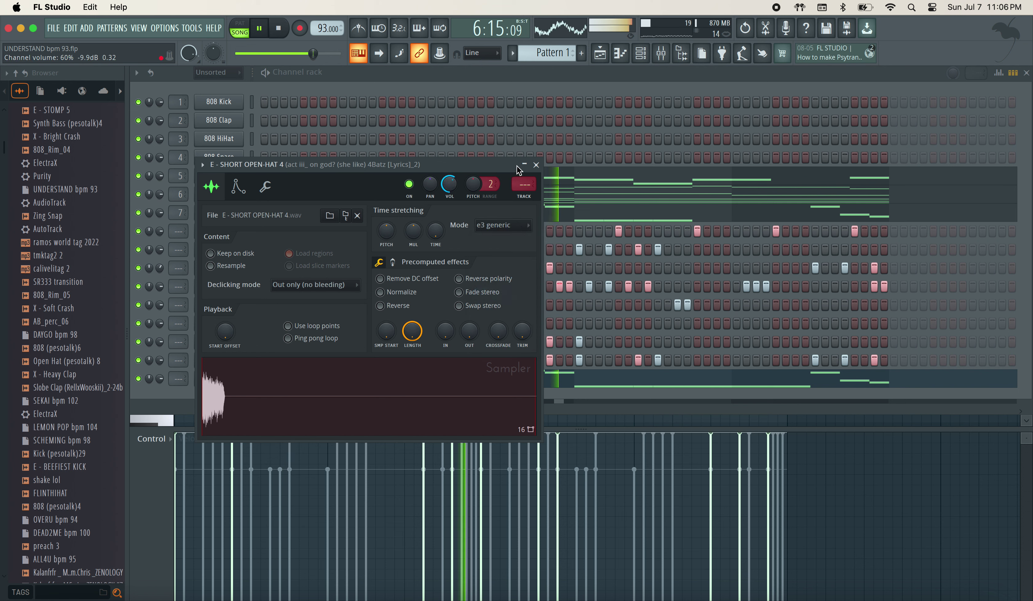
left_click(536, 165)
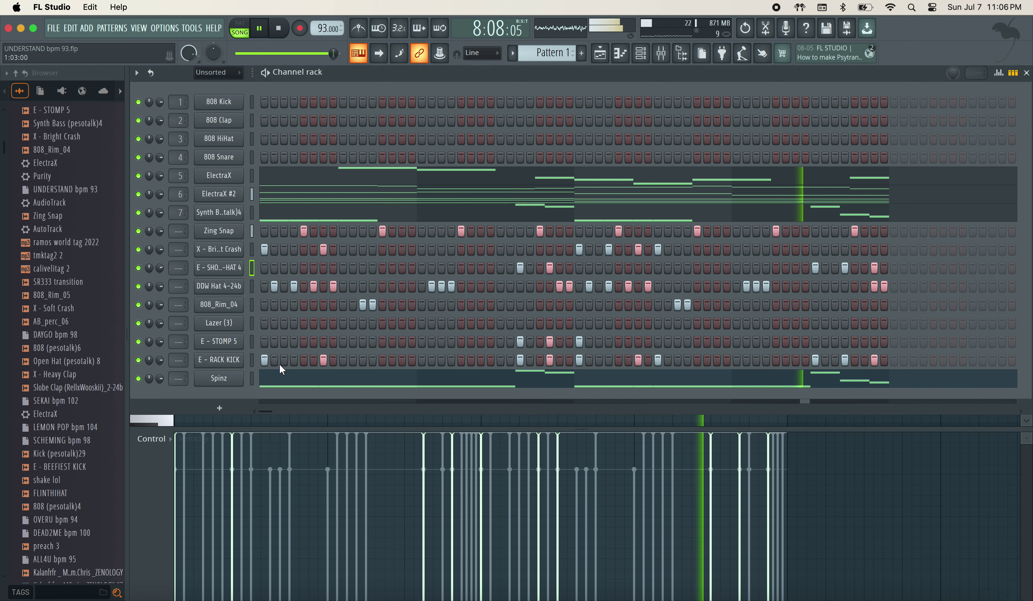
Program Lazer (3) hits on steps 14 to 16 and 46 to 48
left_click(394, 324)
left_click_drag(402, 325, 412, 326)
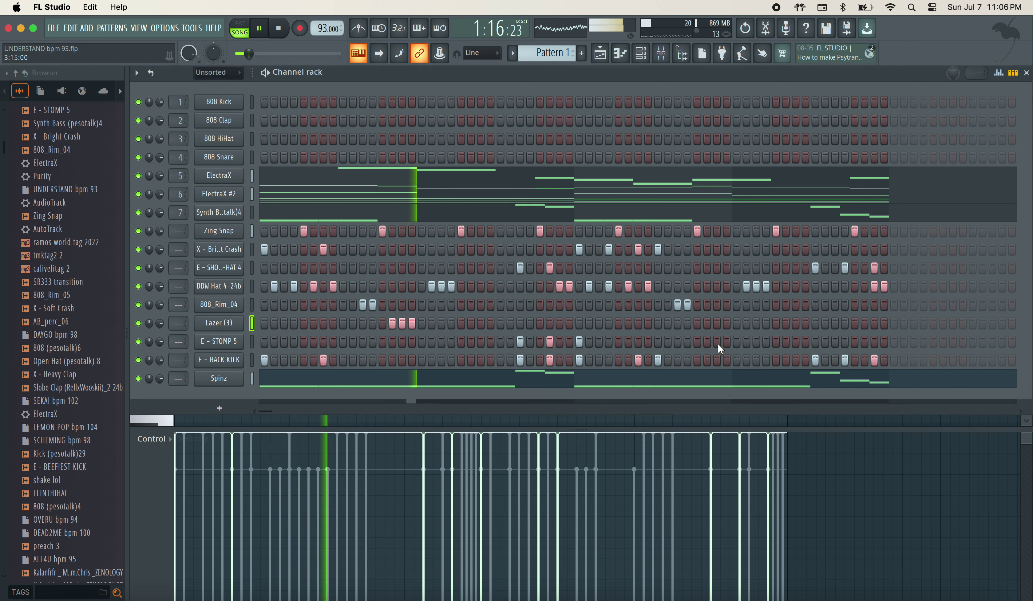
left_click_drag(708, 322, 725, 323)
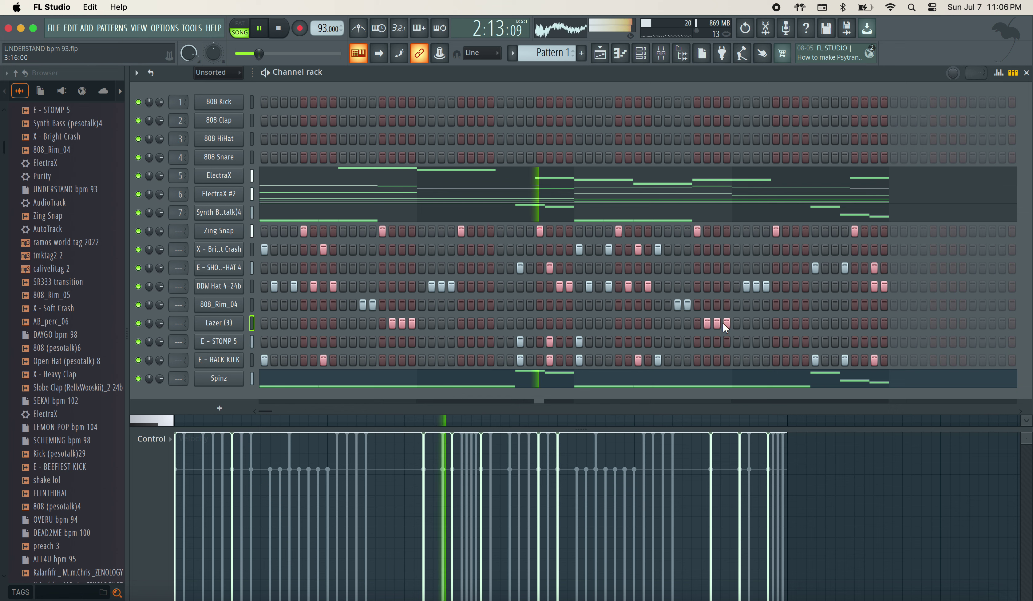
Set the Lazer (3) channel's time stretching mode to e2 mono
left_click(239, 324)
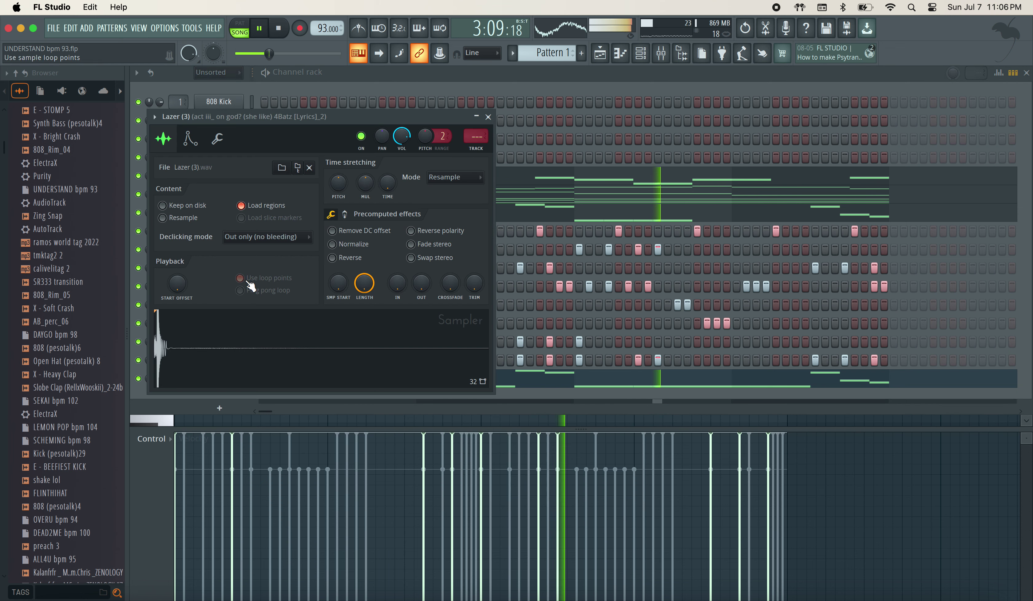
left_click(462, 177)
left_click(481, 236)
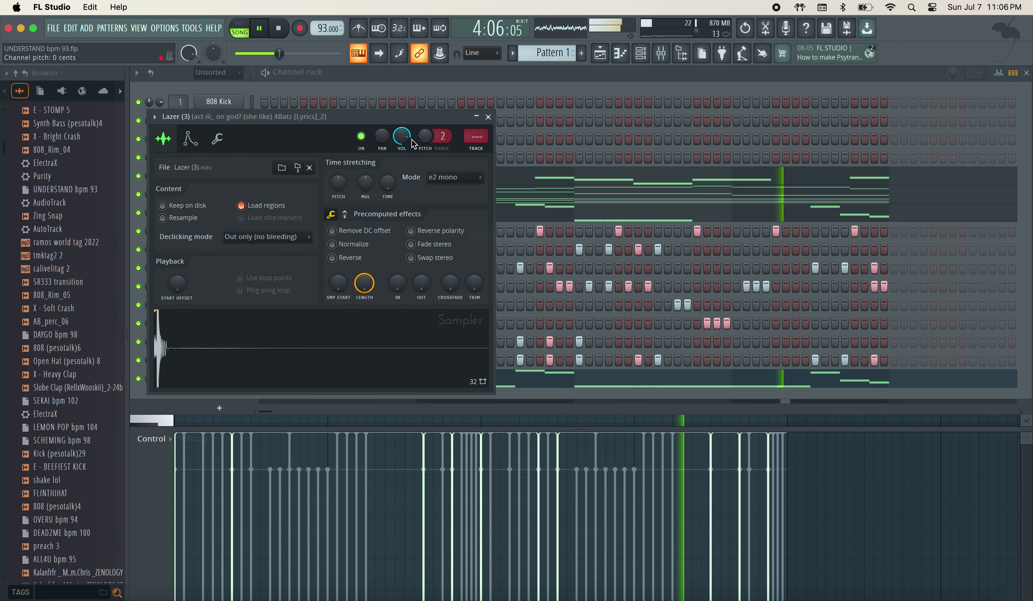
left_click(489, 118)
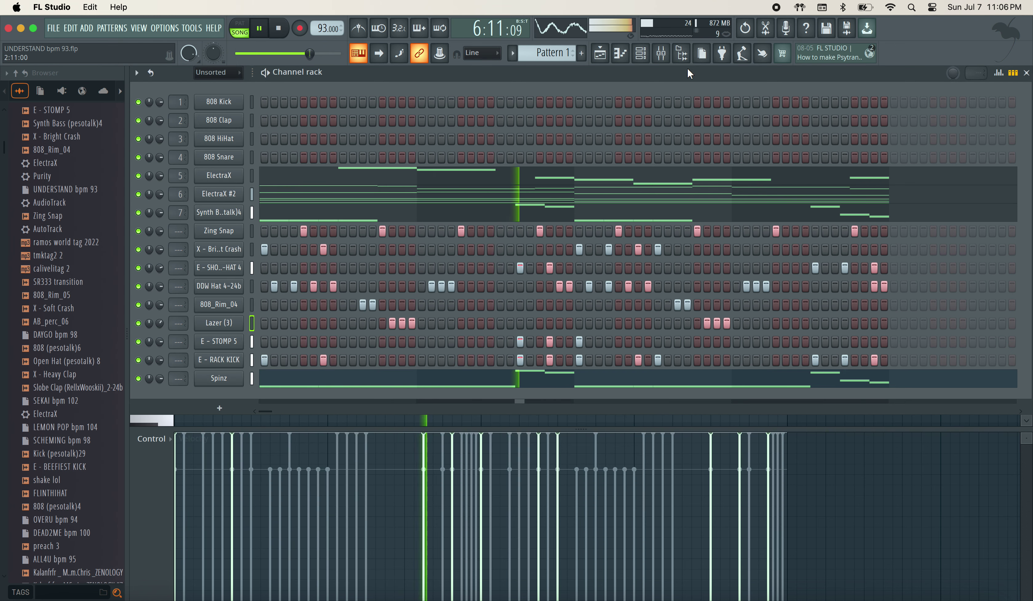
In the mixer, set Insert 2's volume to 81% and raise Insert 1's volume slightly
left_click(659, 53)
left_click(235, 412)
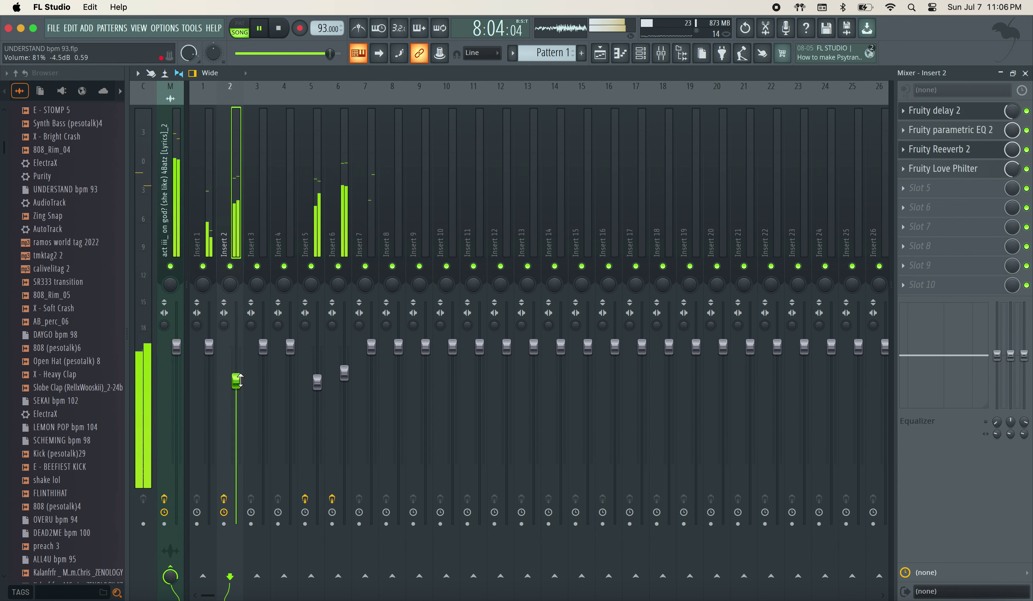
left_click(209, 347)
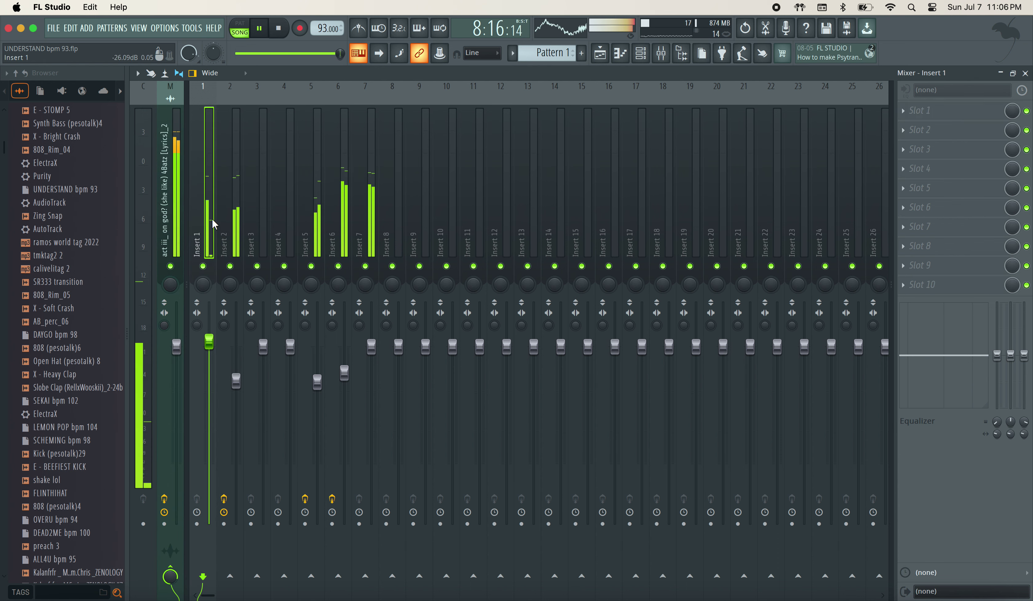
Load Fruity Delay 2 in the first effect slot of Insert 1 with its mix level at 76%
left_click(929, 104)
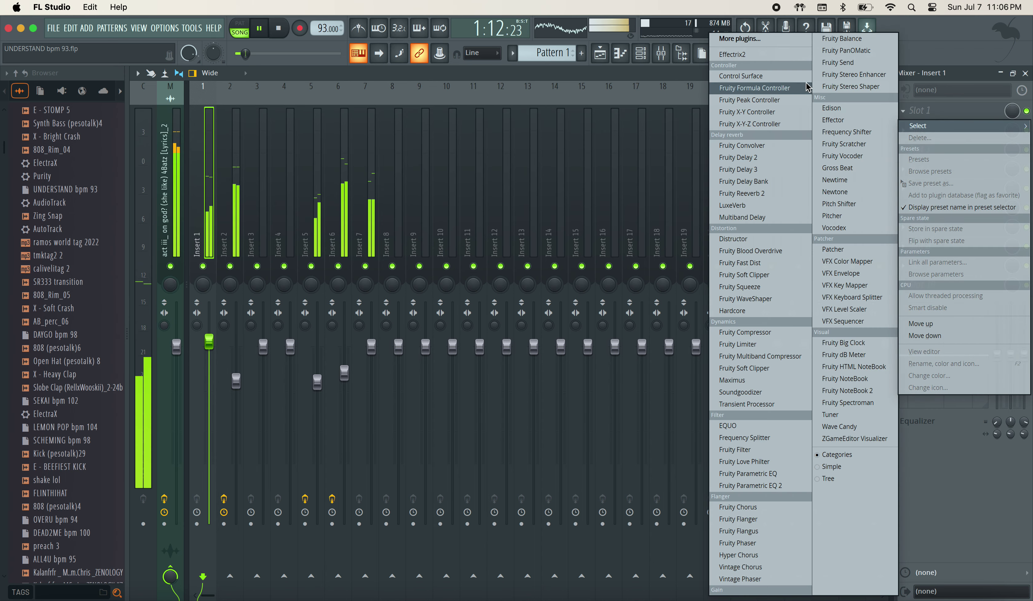
left_click(742, 157)
left_click_drag(1012, 110, 1012, 123)
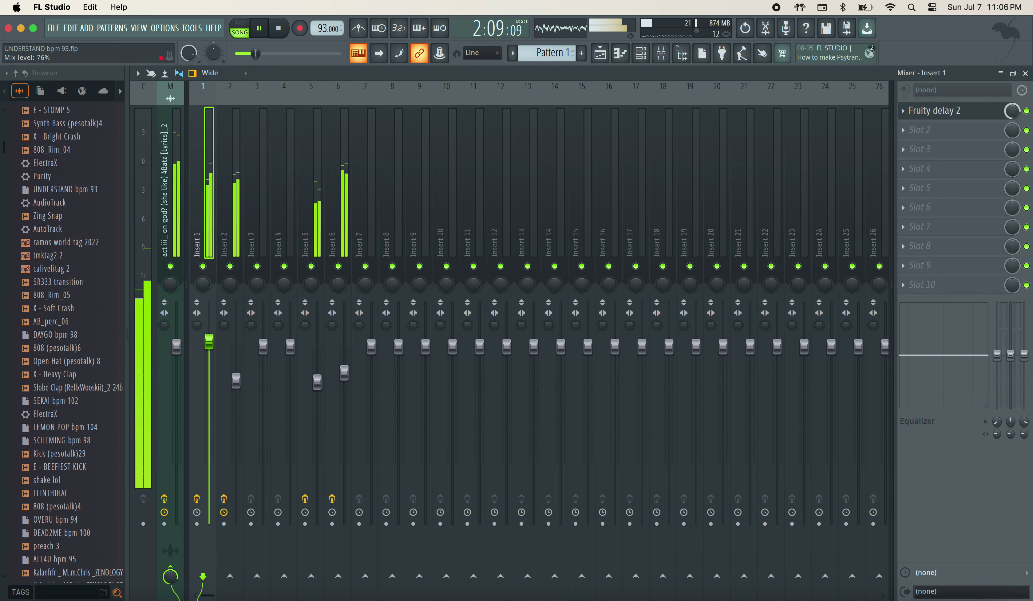
Add Fruity Phaser to Insert 1's second effect slot and lower the volumes of Inserts 1 and 2
left_click(949, 131)
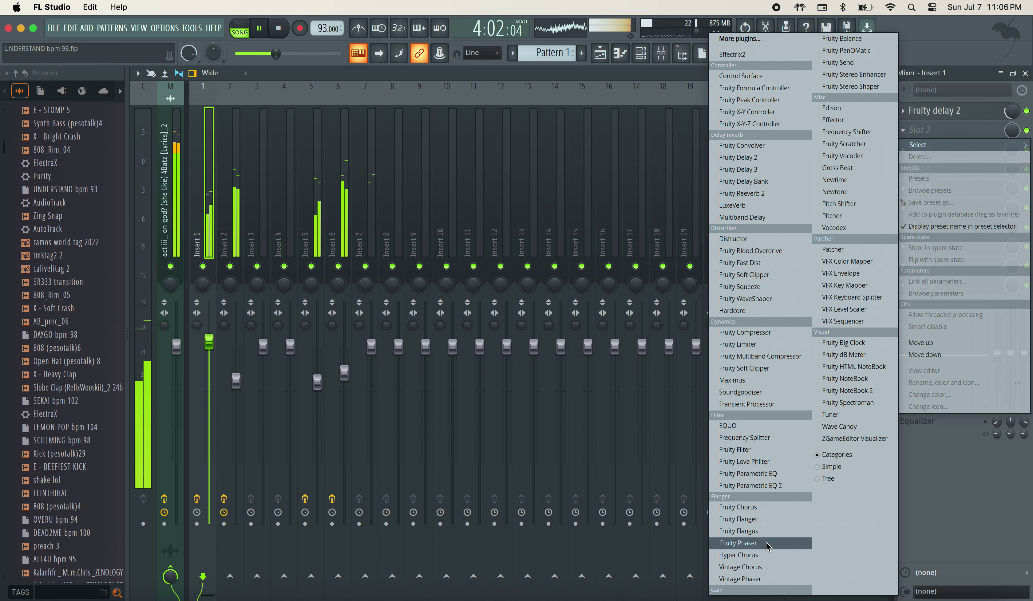
left_click(739, 543)
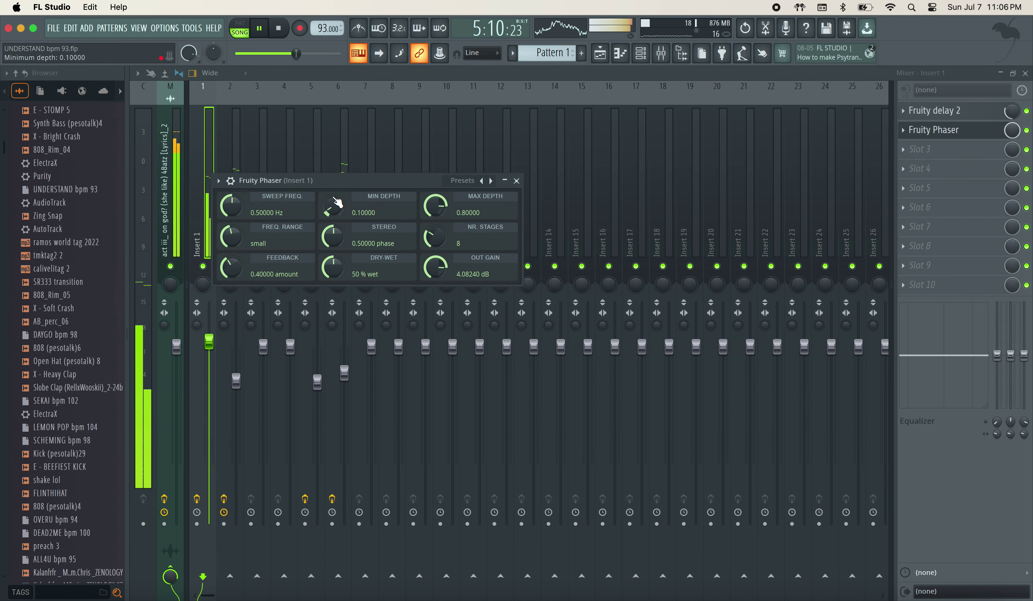
left_click(516, 181)
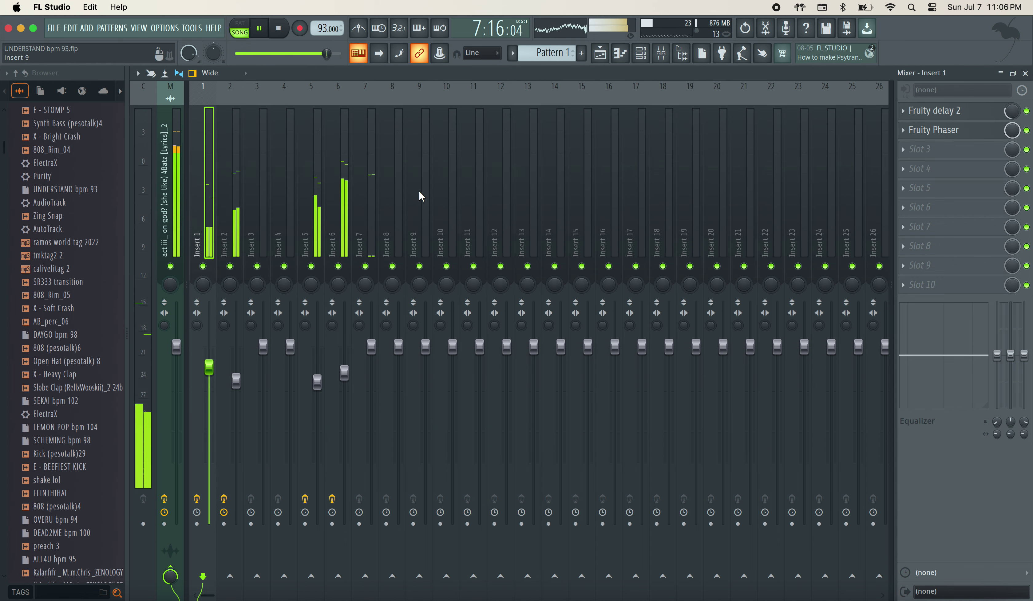
left_click(236, 187)
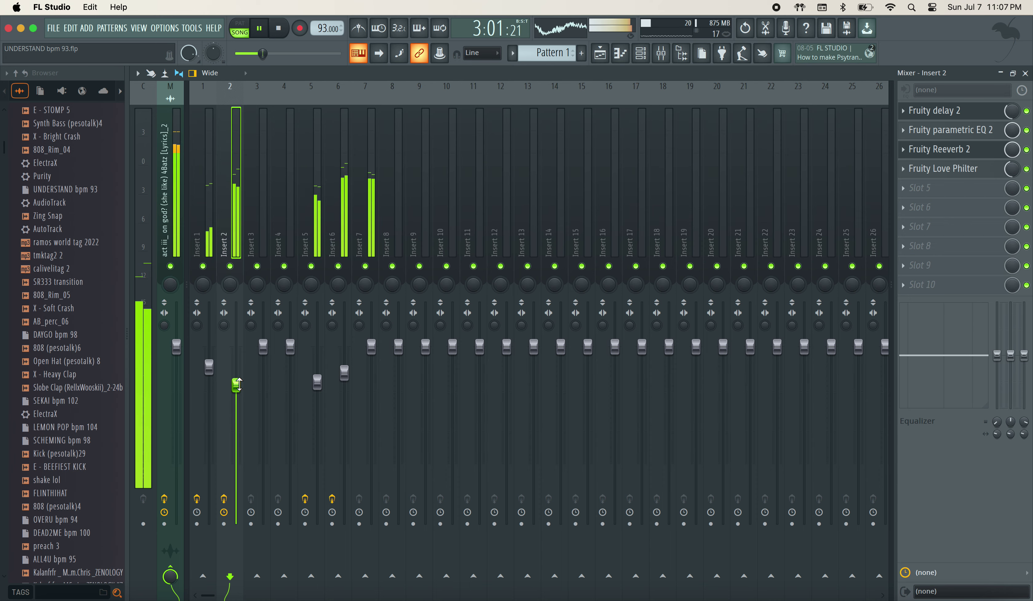
left_click(1026, 73)
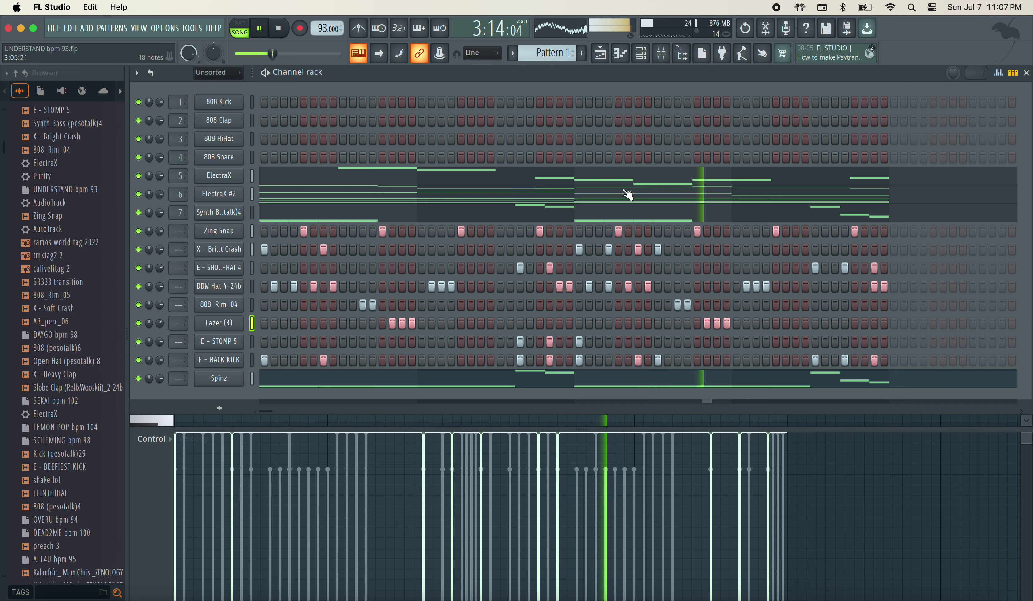
Set the playlist vocal clip's pitch shift to +700 cents and copy that value to the instrumental clips on Tracks 1 and 2
left_click(600, 53)
double_click(345, 197)
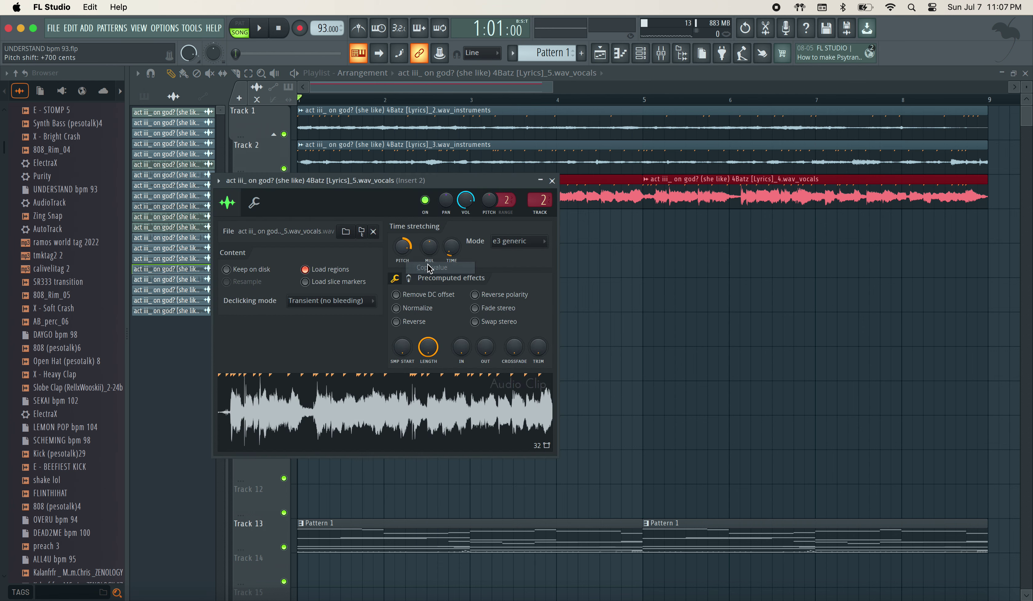
double_click(412, 161)
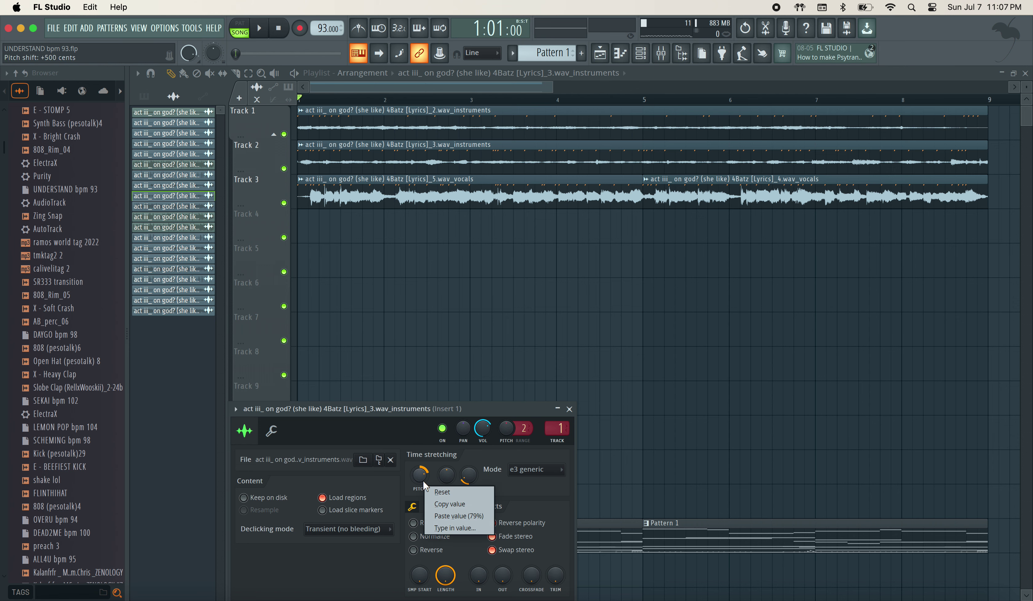
left_click(361, 139)
double_click(359, 137)
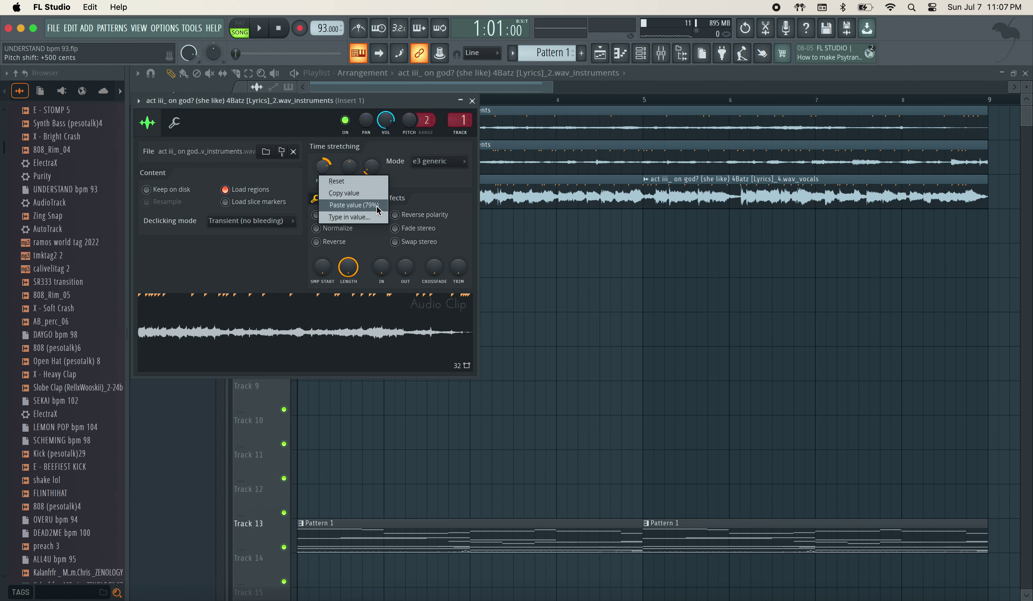
left_click(351, 206)
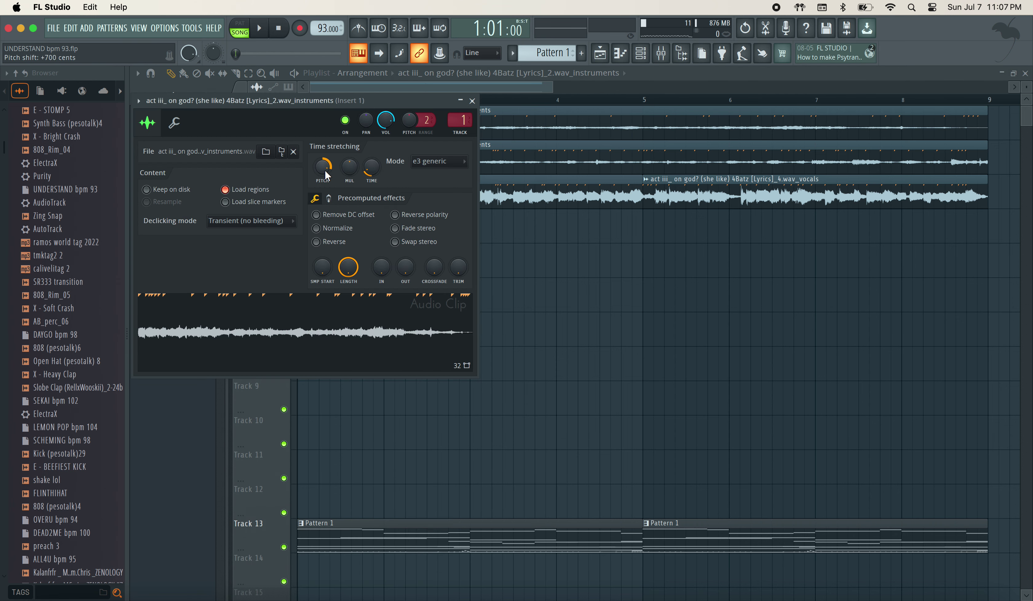
Transpose all the ElectraX melody notes in Pattern 1 up two semitones
double_click(378, 541)
scroll(558, 255, "up", 3)
key("shift+Up")
key("shift+Up")
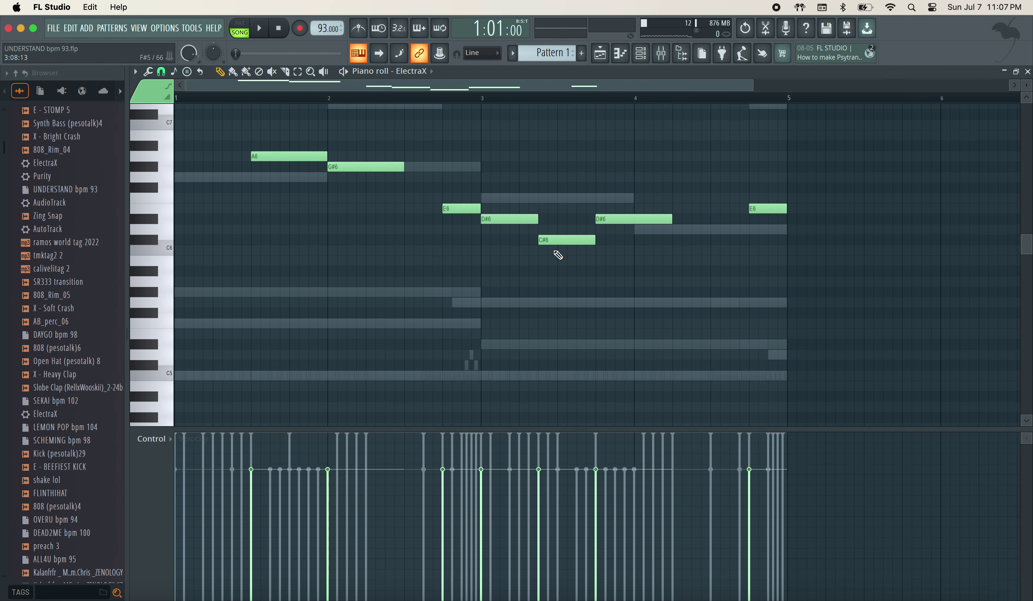
Transpose all the ElectraX #2 chord notes in Pattern 1 up two semitones
left_click(645, 55)
left_click(321, 193)
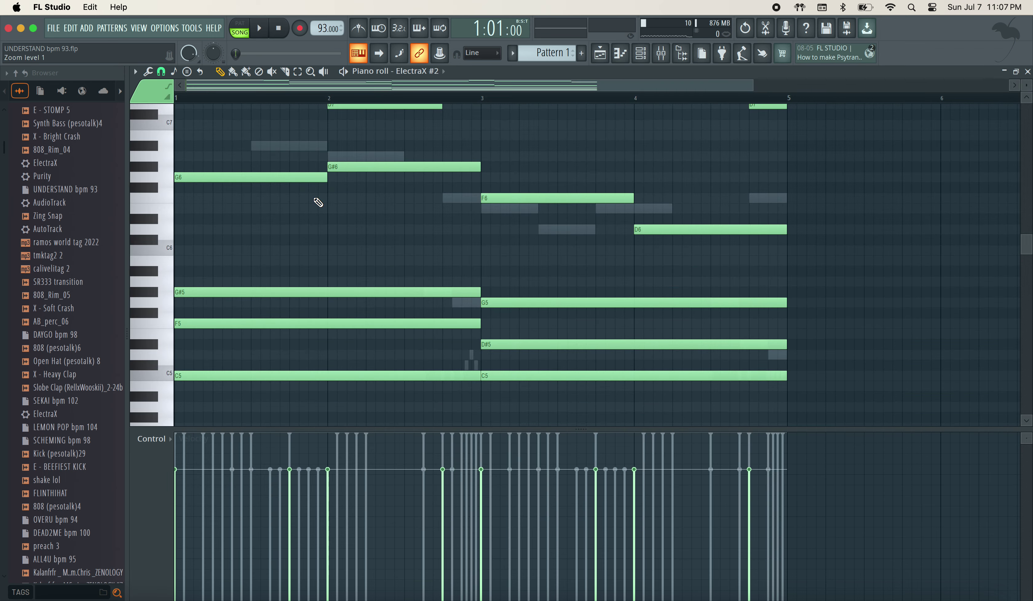
scroll(318, 202, "up", 4)
key("shift+Up")
key("shift+Up")
Transpose the Synth Bass and Spinz 808 notes up two semitones and start song playback
left_click(641, 55)
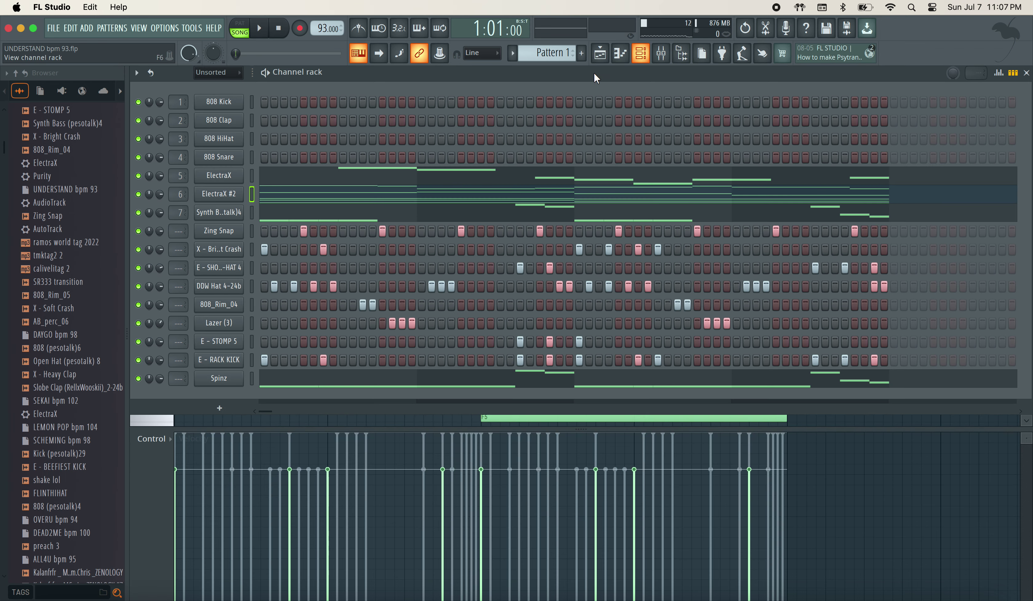
left_click(338, 212)
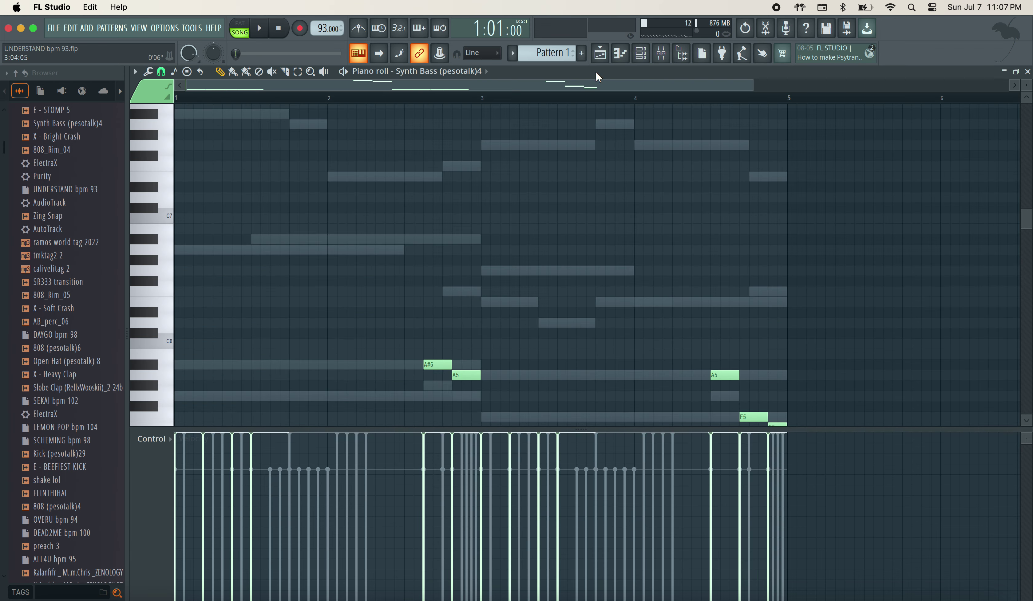
left_click(642, 61)
left_click(342, 380)
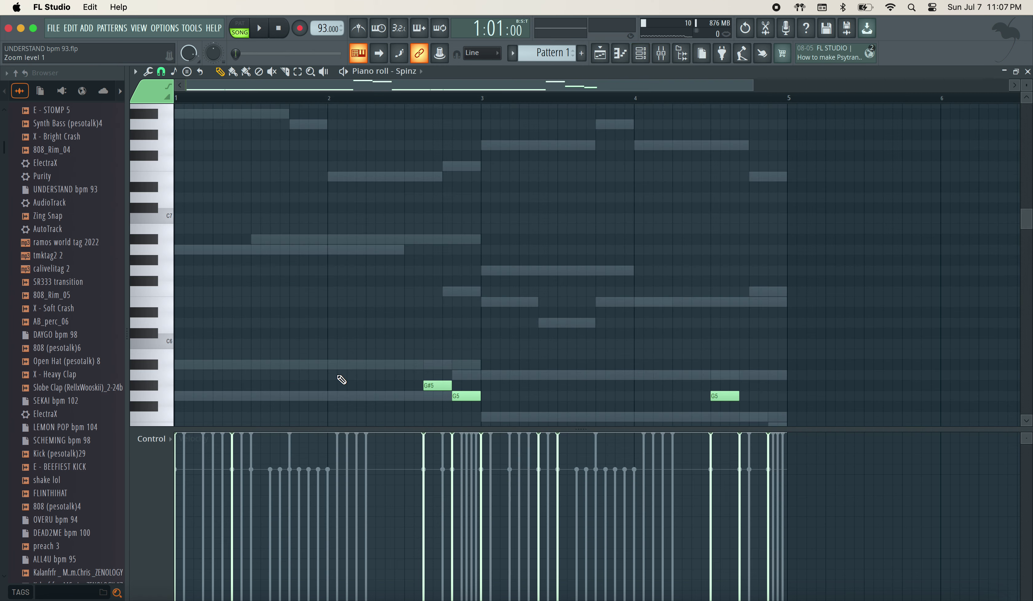
key("space")
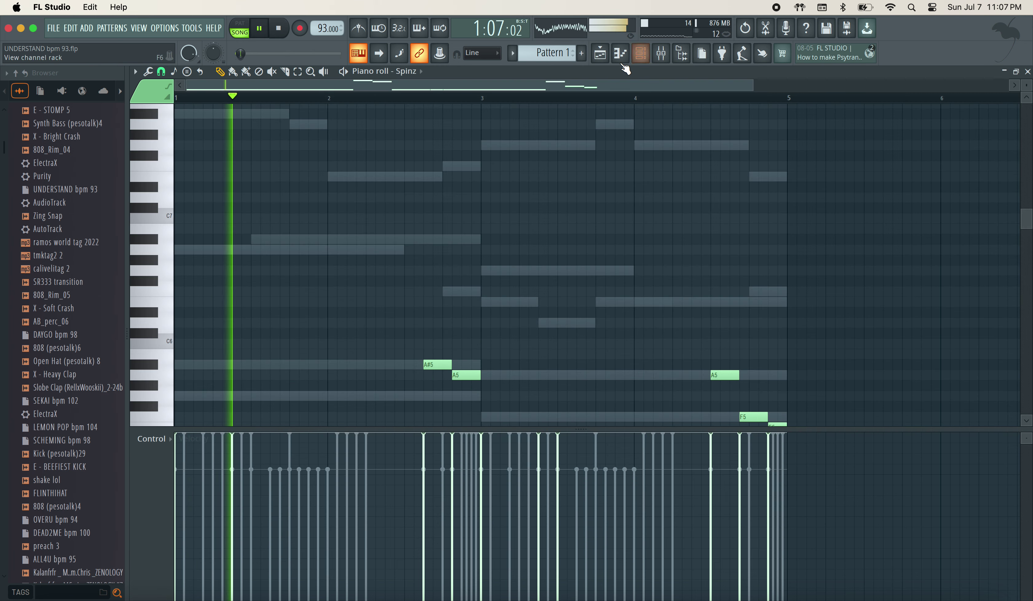
Route the drum and 808 channels, from Zing Snap down to Spinz, to separate mixer inserts 10 to 18
left_click(600, 53)
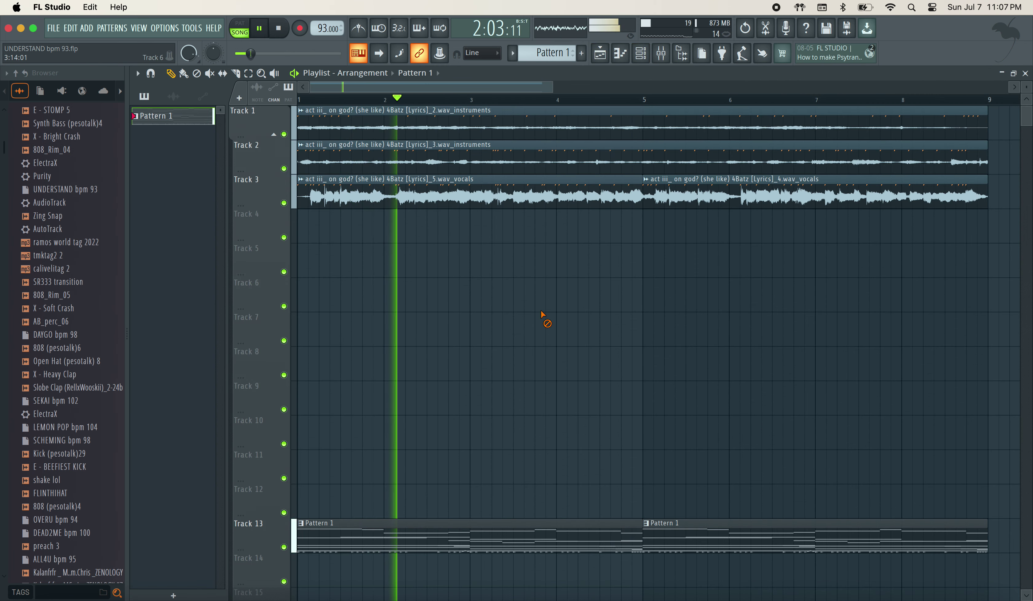
scroll(544, 316, "down", 2)
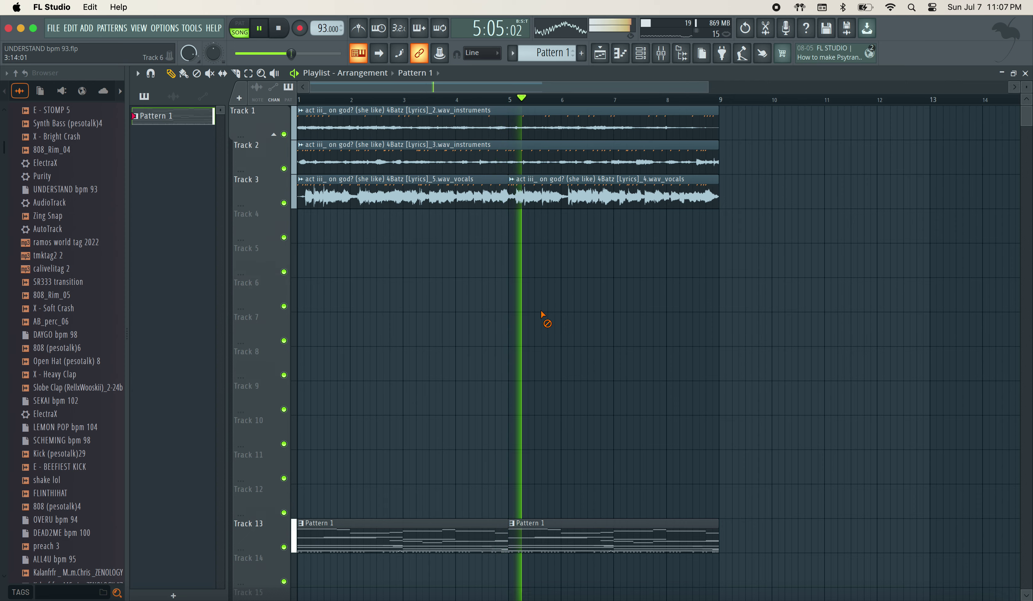
left_click(661, 55)
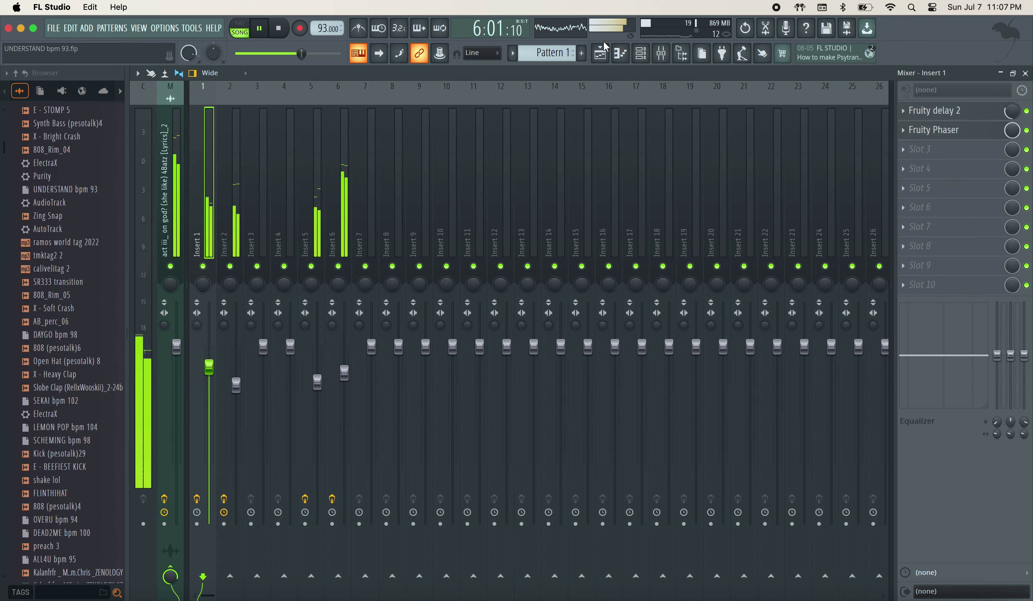
left_click(641, 55)
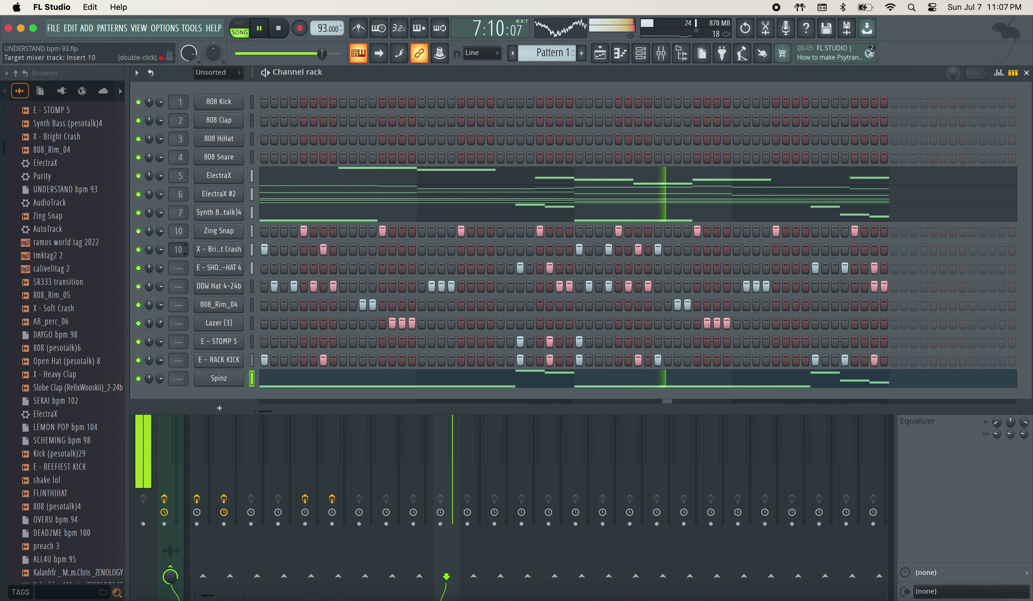
left_click_drag(174, 270, 175, 260)
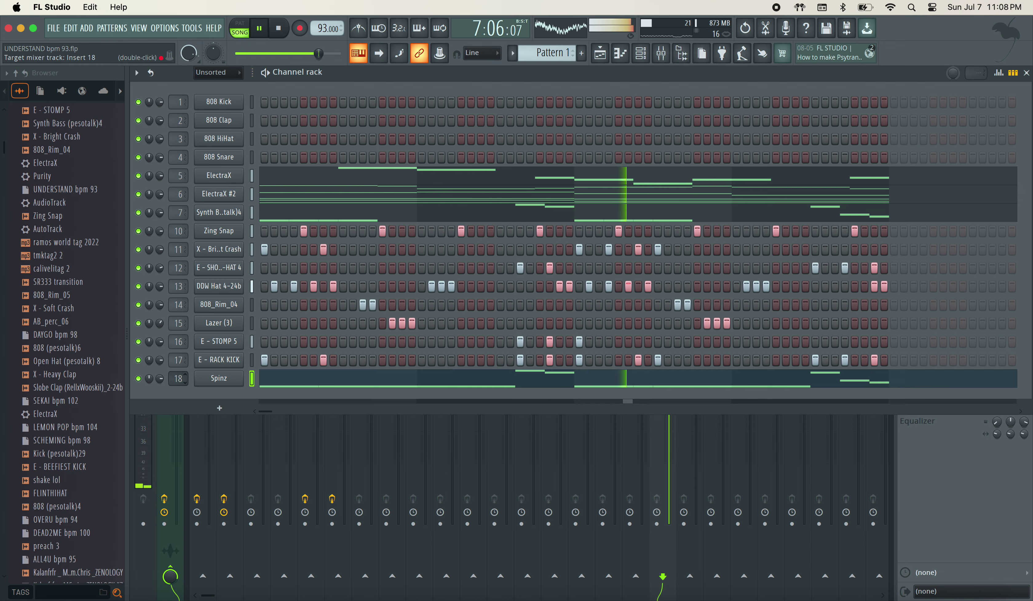
Compare the pitch shift of the second vocal clip on Track 3 with that of the instrumental clips on Tracks 1 and 2
left_click(600, 53)
double_click(650, 198)
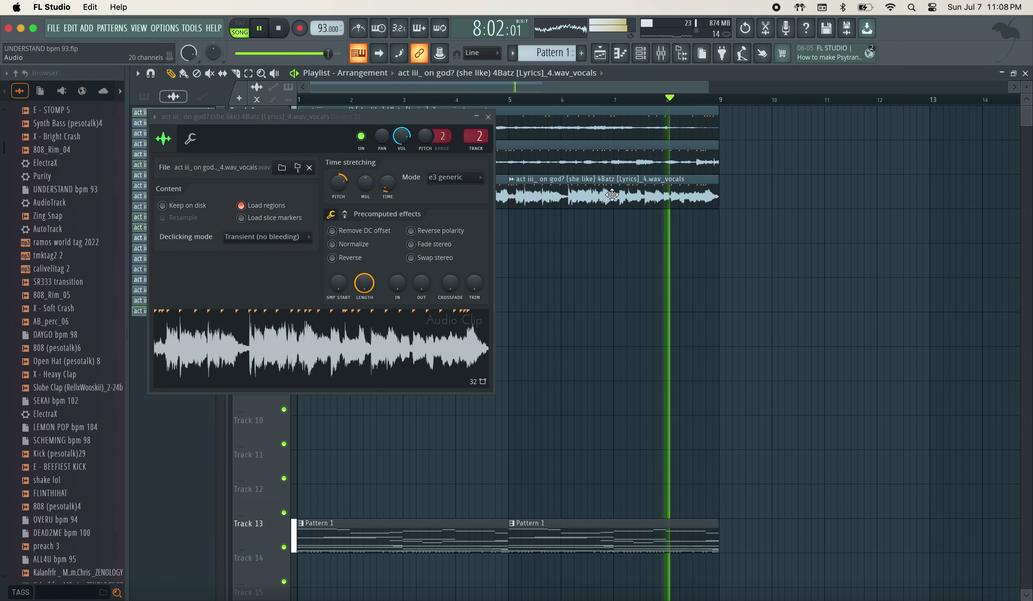
right_click(341, 190)
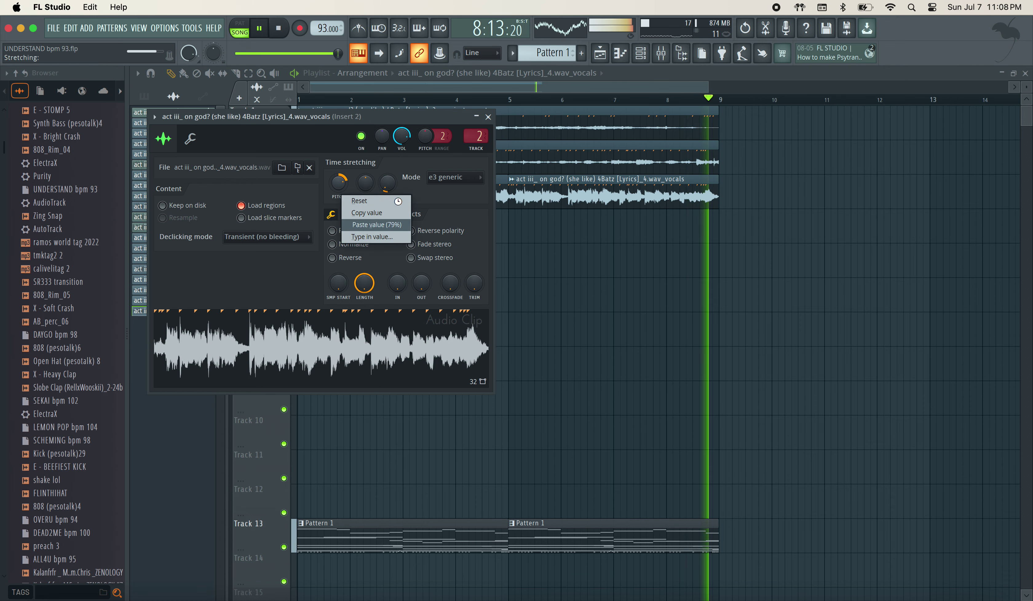
left_click(360, 214)
double_click(558, 155)
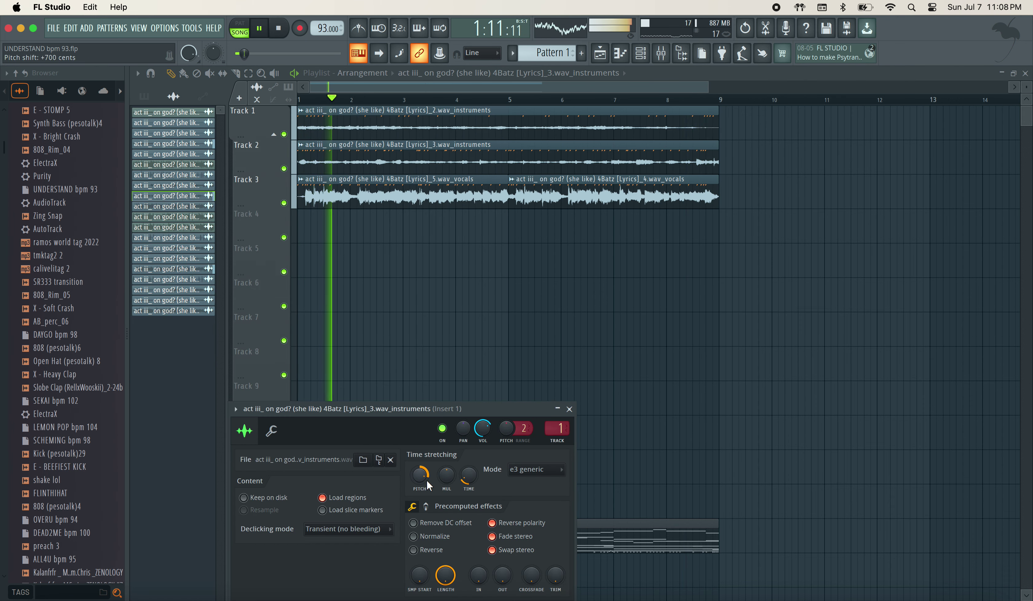
double_click(576, 125)
double_click(561, 198)
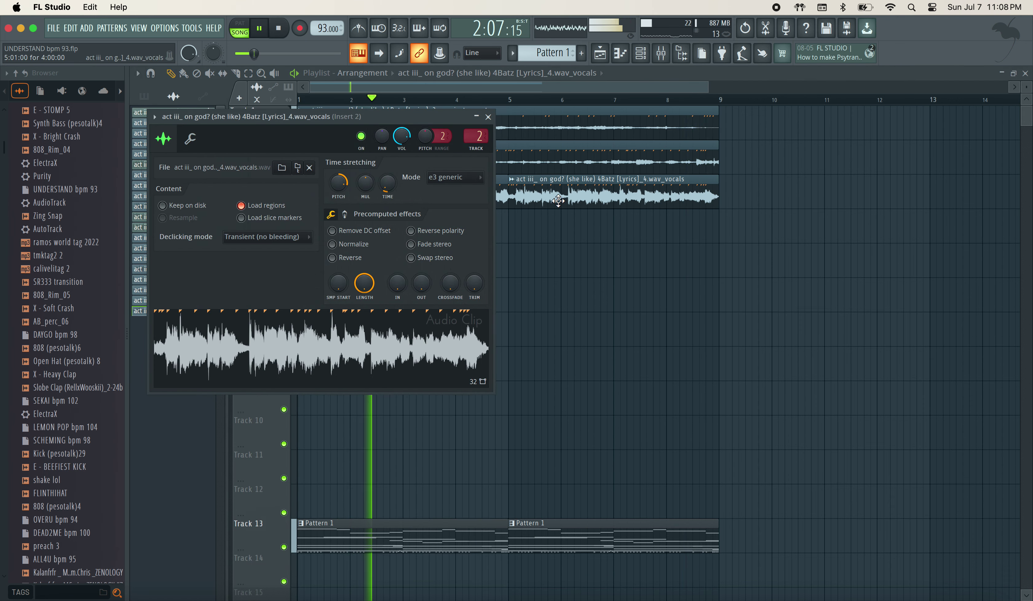
left_click(488, 119)
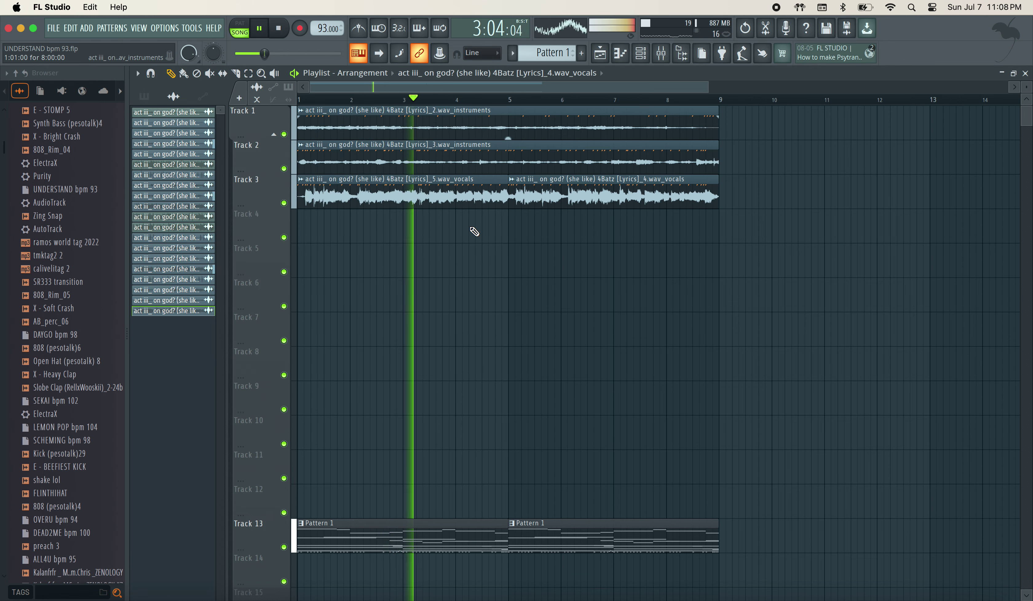
Move both Pattern 1 clips from Track 13 up to Track 4, directly below the vocals
scroll(532, 481, "down", 2)
left_click_drag(579, 553, 398, 418)
left_click_drag(371, 471, 308, 160)
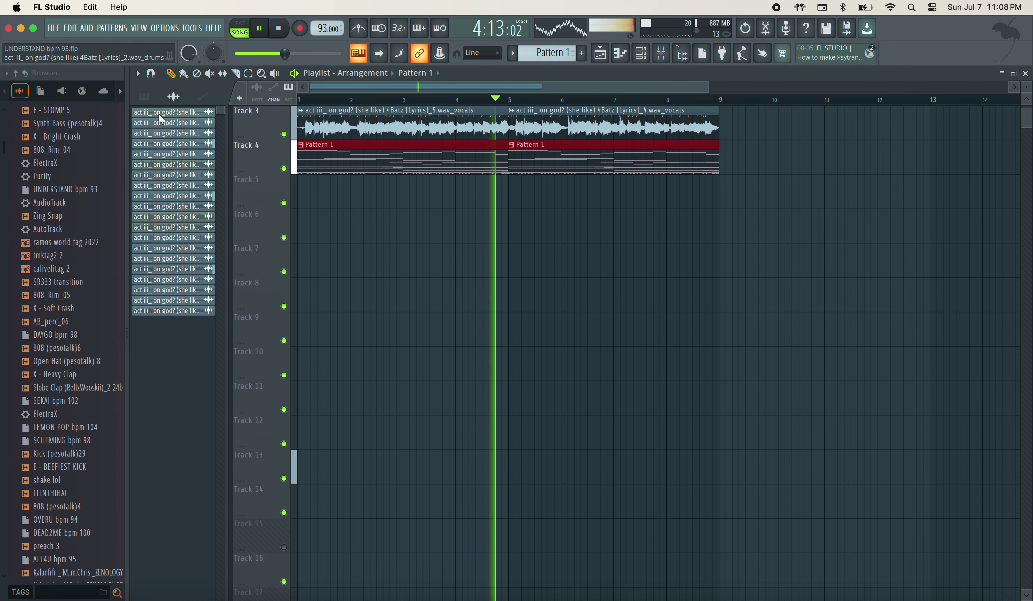
Split Pattern 1 by channel and replace the combined Track 4 clips with the separate instrument patterns on Tracks 4 to 15 from bar 1
right_click(150, 118)
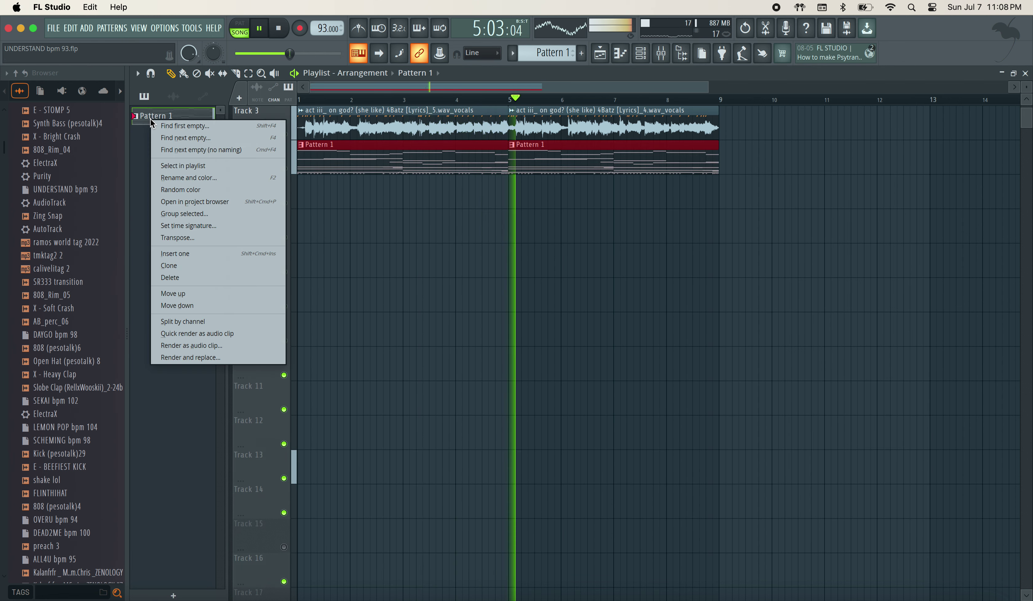
left_click(197, 322)
left_click_drag(604, 242, 392, 151)
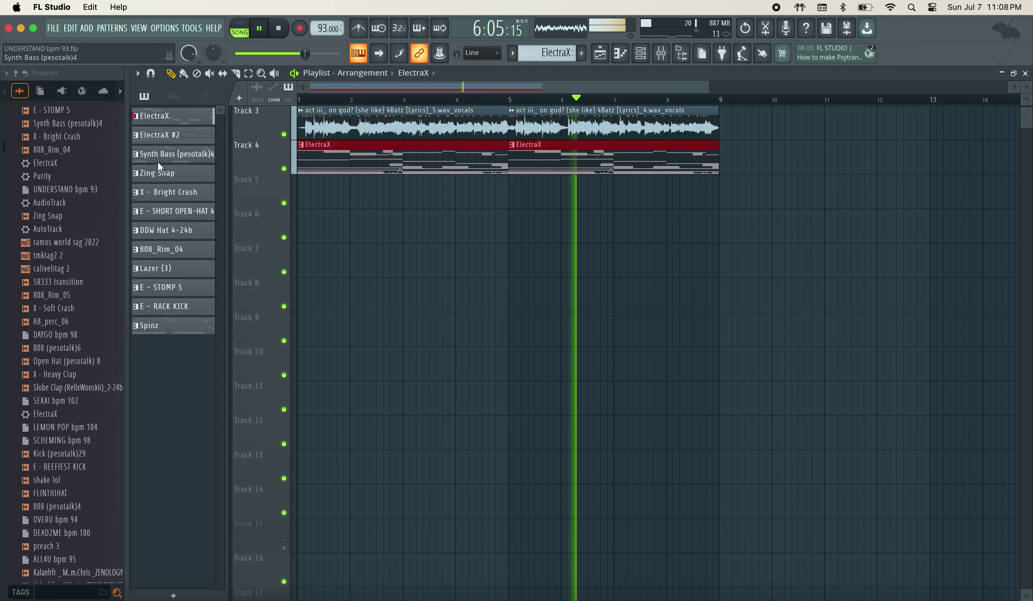
key("Delete")
left_click_drag(166, 118, 303, 170)
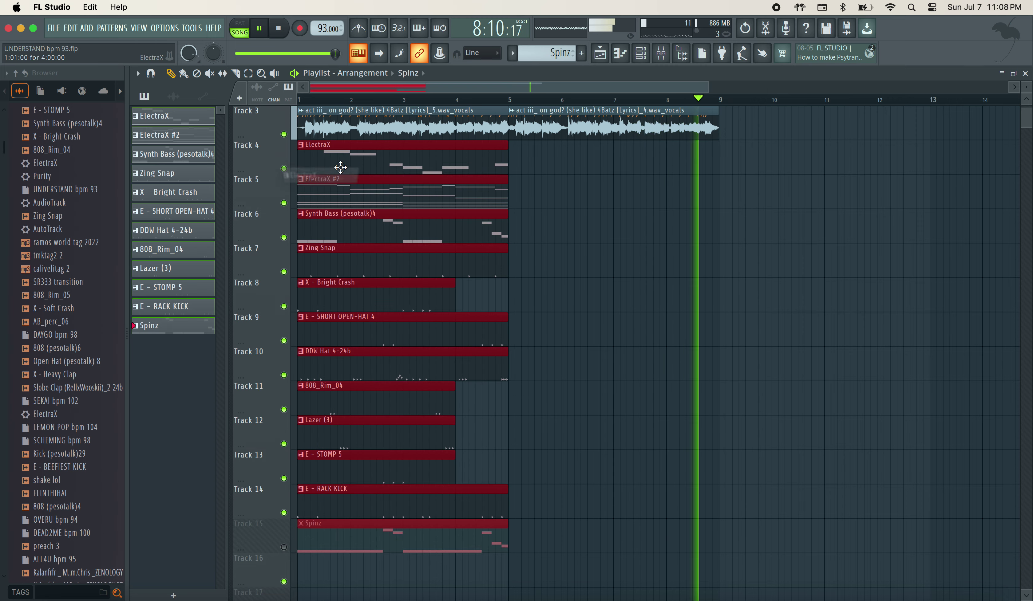
Shift the Zing Snap through Spinz clips down one track, leaving Track 7 empty, and unmute Track 15
left_click_drag(564, 263, 224, 562)
key("shift+Down")
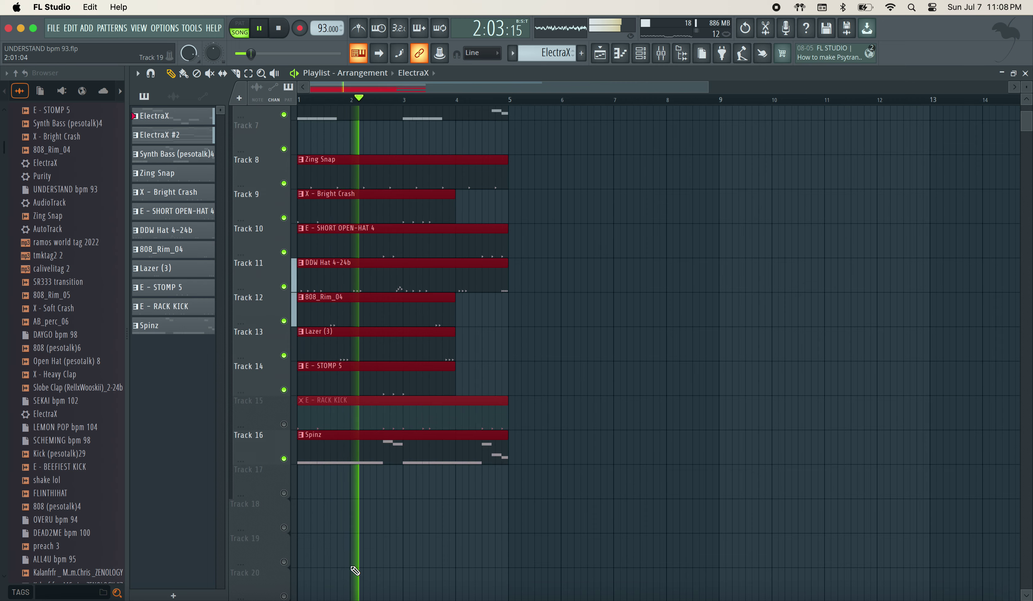
left_click(284, 424)
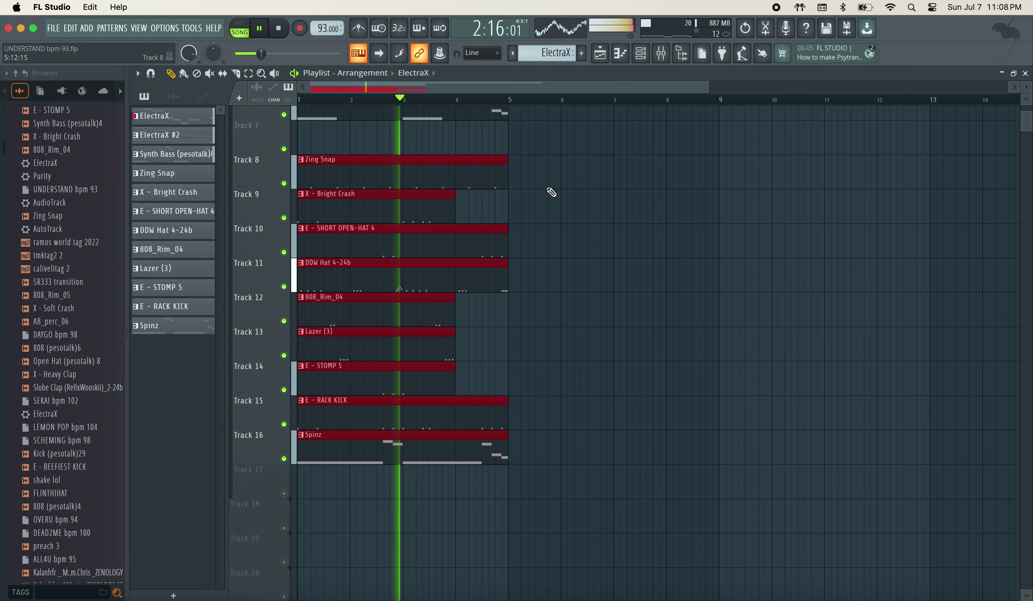
Save a new version of the project, duplicate all the pattern clips on Tracks 4 to 16 to bar 5, and restart playback
scroll(549, 182, "up", 3)
left_click_drag(549, 136, 250, 559)
key("super+n")
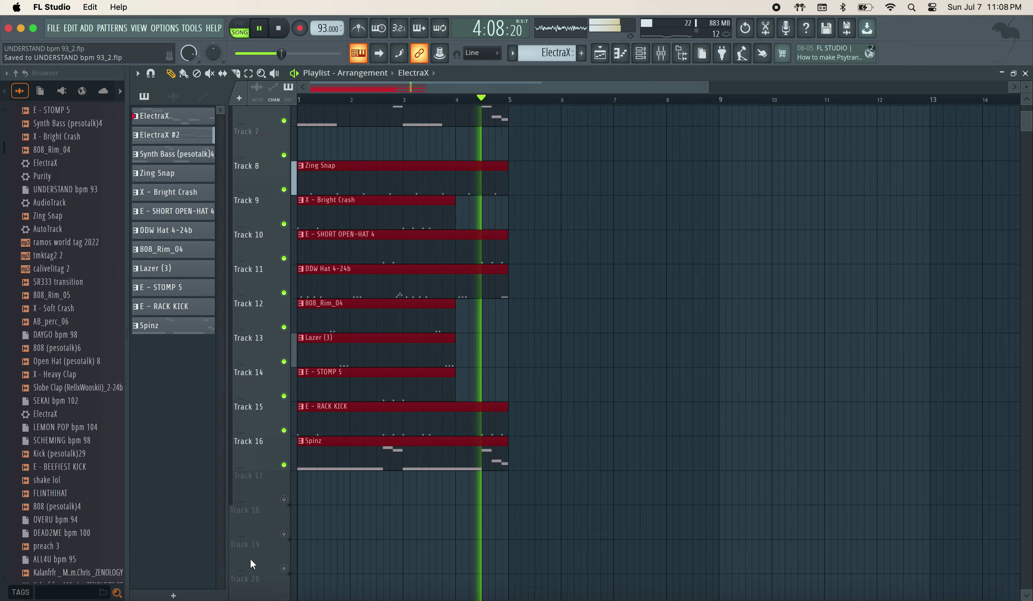
key("super+b")
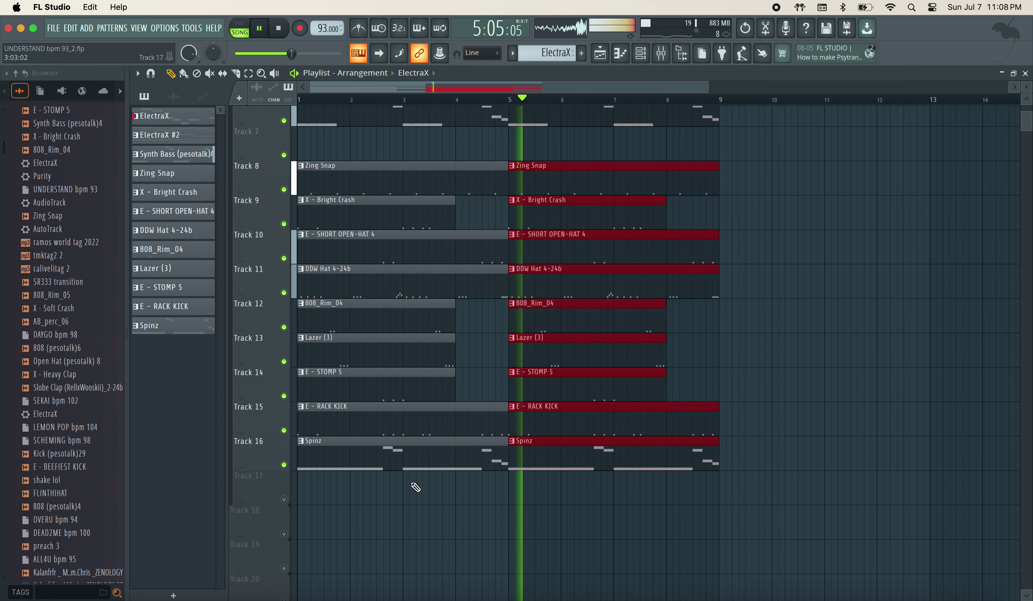
left_click(479, 364)
scroll(477, 364, "up", 6)
key("space")
key("space")
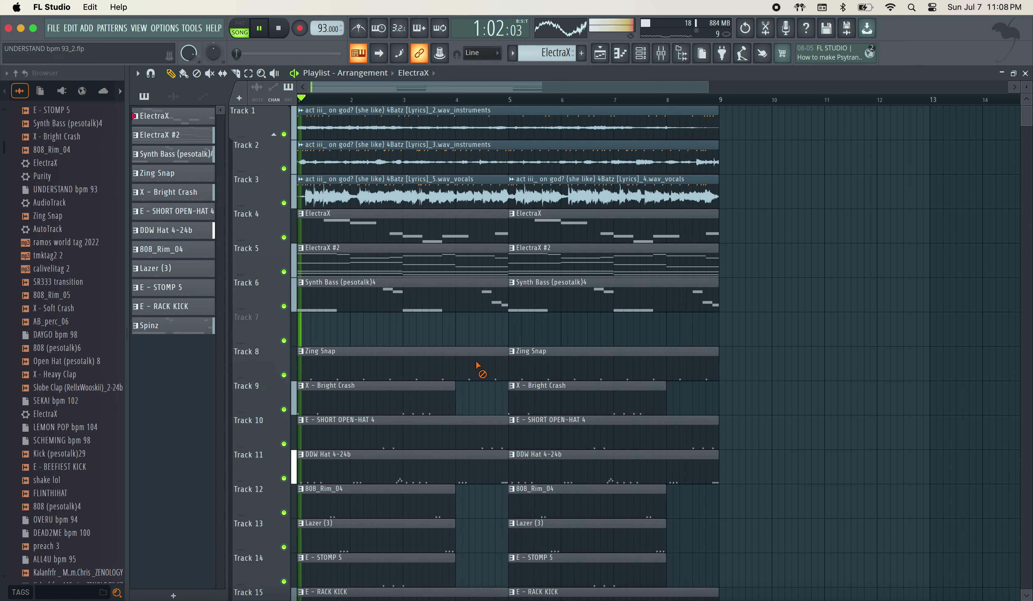
Place the SR333 transition sample from the recent files on the empty Track 7 at bar 1
scroll(477, 364, "down", 6)
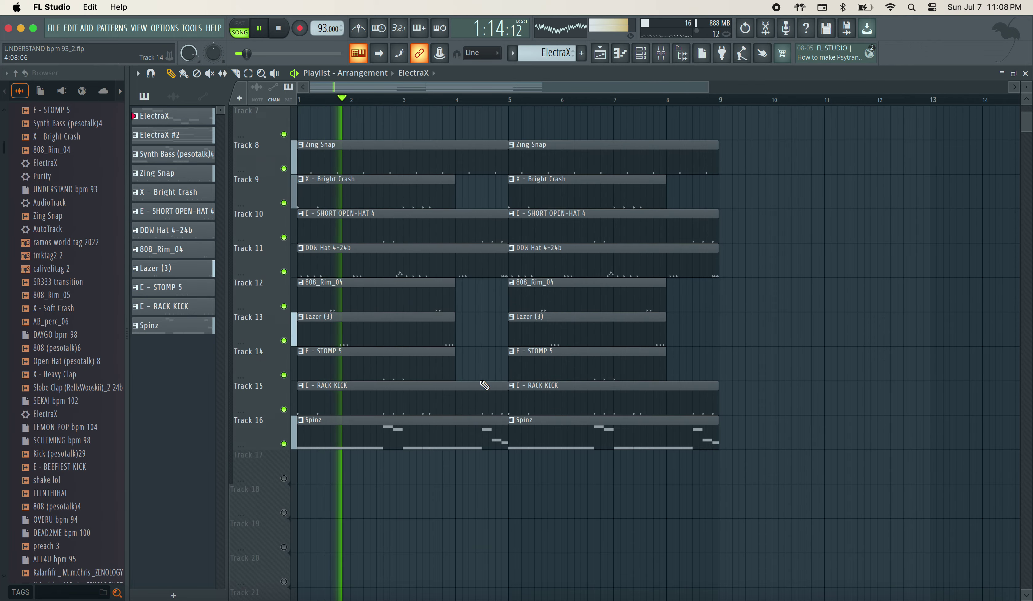
scroll(479, 367, "up", 6)
scroll(95, 367, "up", 3)
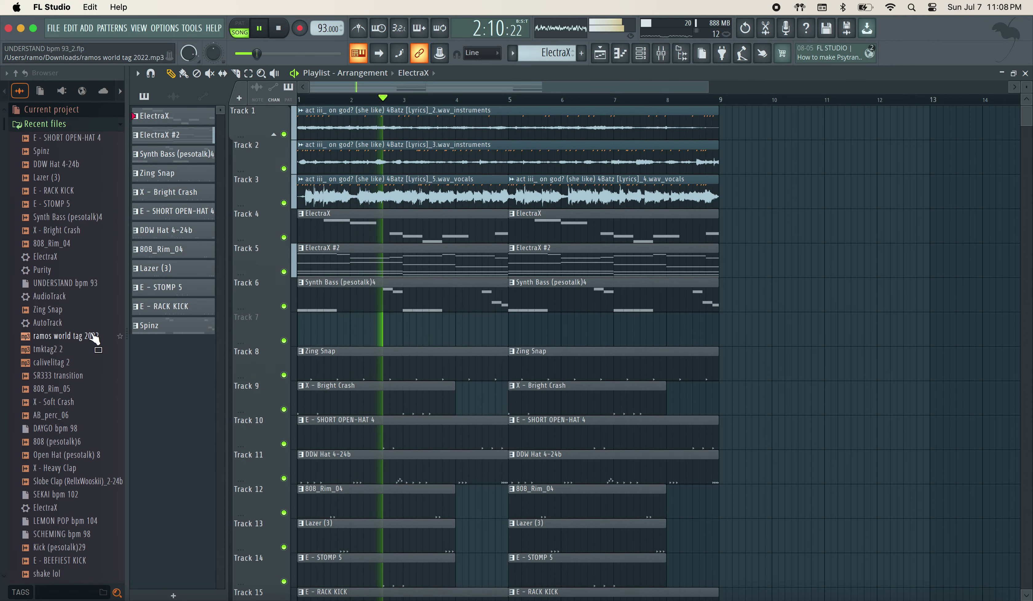
left_click_drag(89, 376, 314, 331)
Stretch the SR333 transition clip to 8:00:00 in e3 generic mode and assign it to a mixer track
double_click(535, 327)
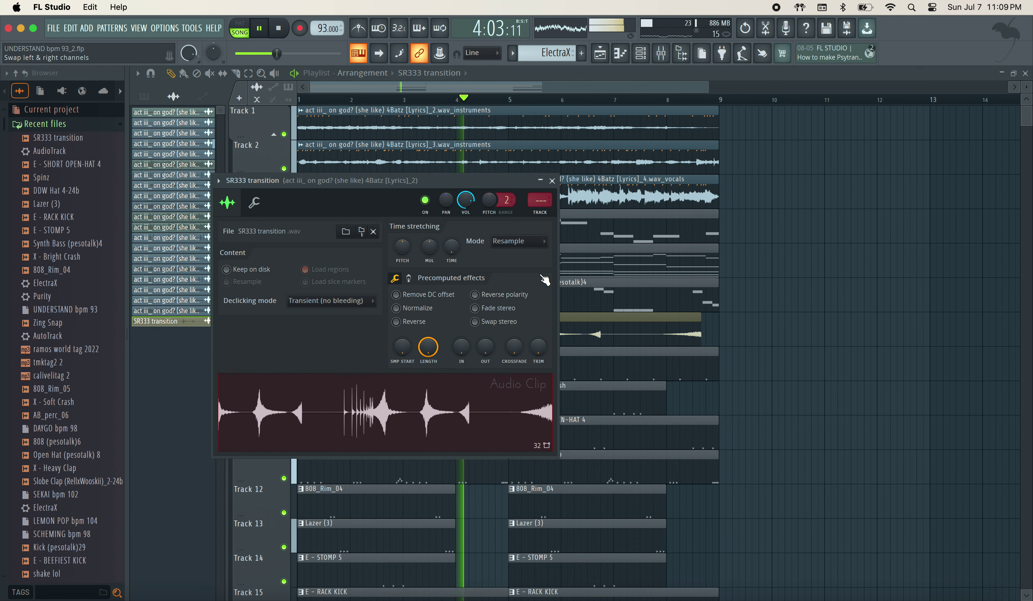
left_click(525, 244)
left_click(510, 309)
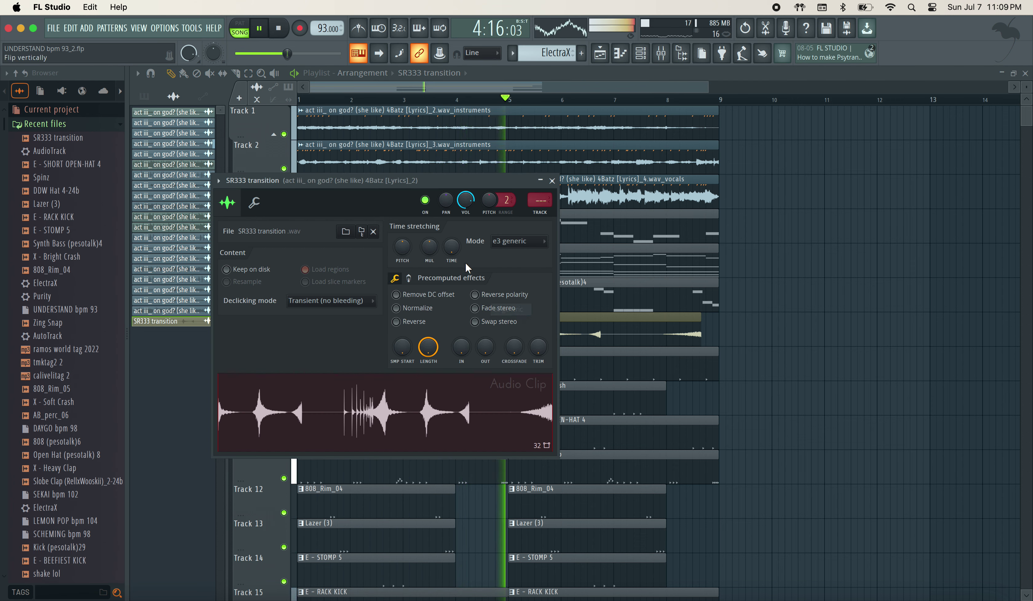
left_click_drag(452, 248, 452, 235)
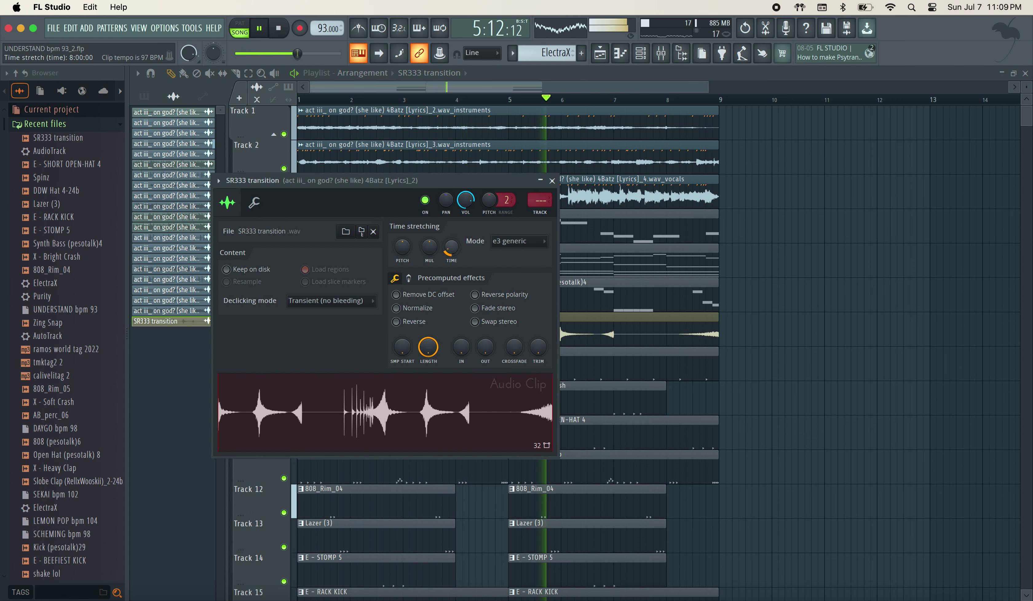
left_click_drag(543, 201, 543, 177)
left_click(552, 181)
Slice the SR333 transition clip at bar 5 and trim the two pieces to start about midway through bars 3 and 7
left_click(236, 73)
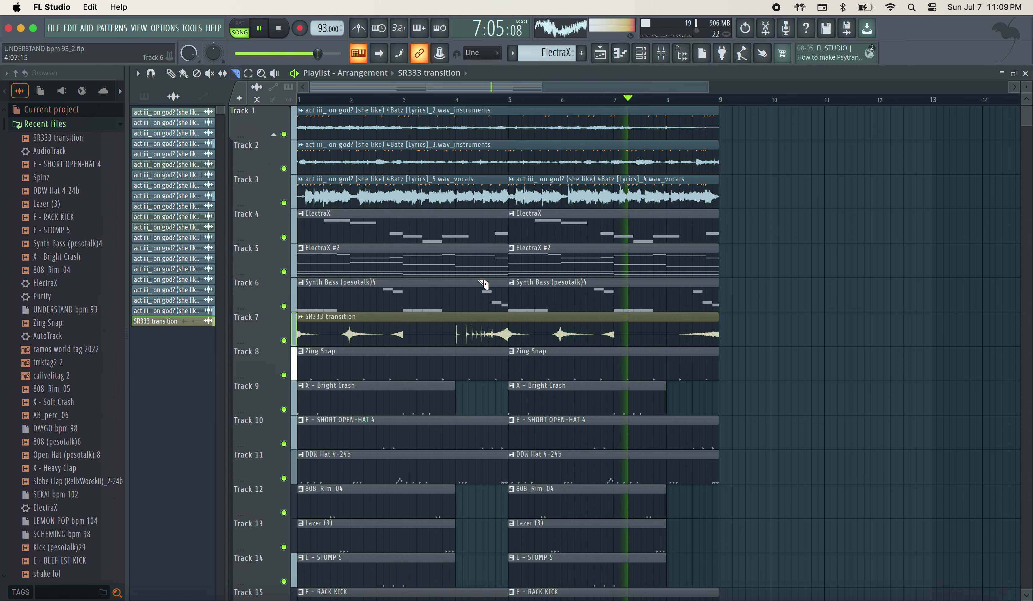
left_click(514, 316)
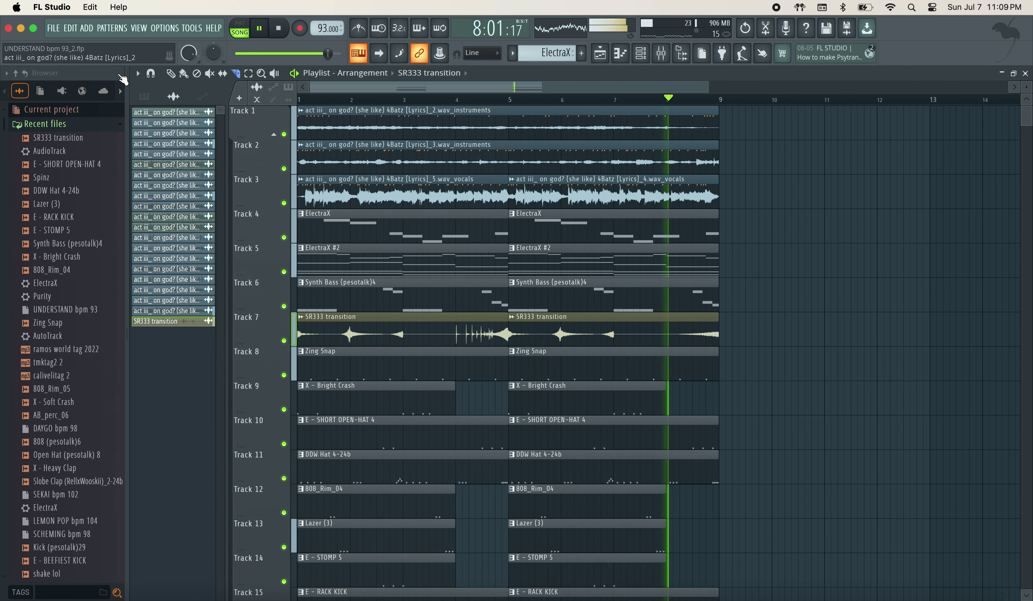
left_click(184, 75)
left_click(171, 73)
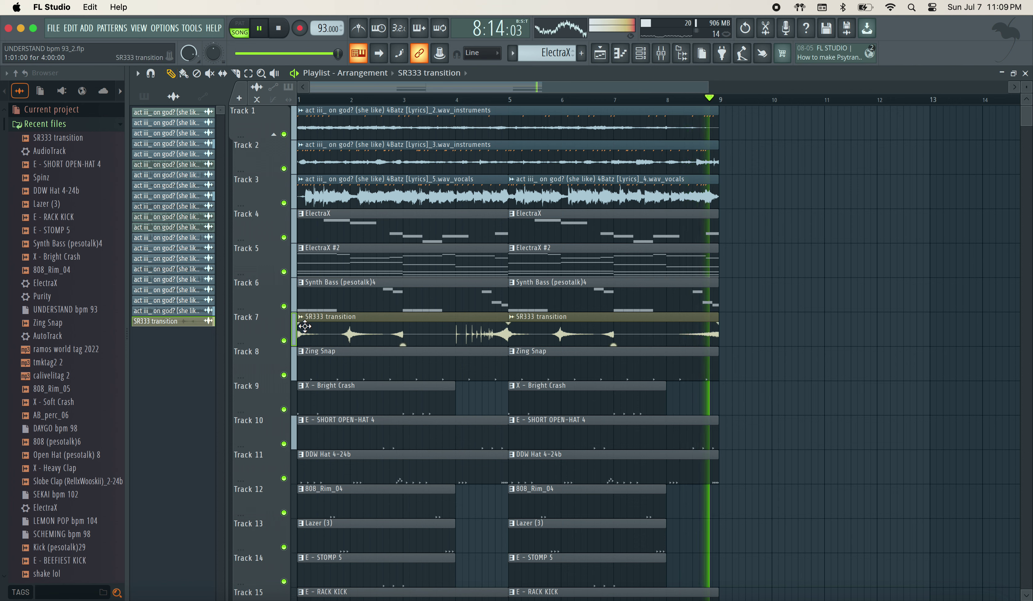
left_click_drag(299, 336, 428, 341)
left_click_drag(509, 336, 641, 354)
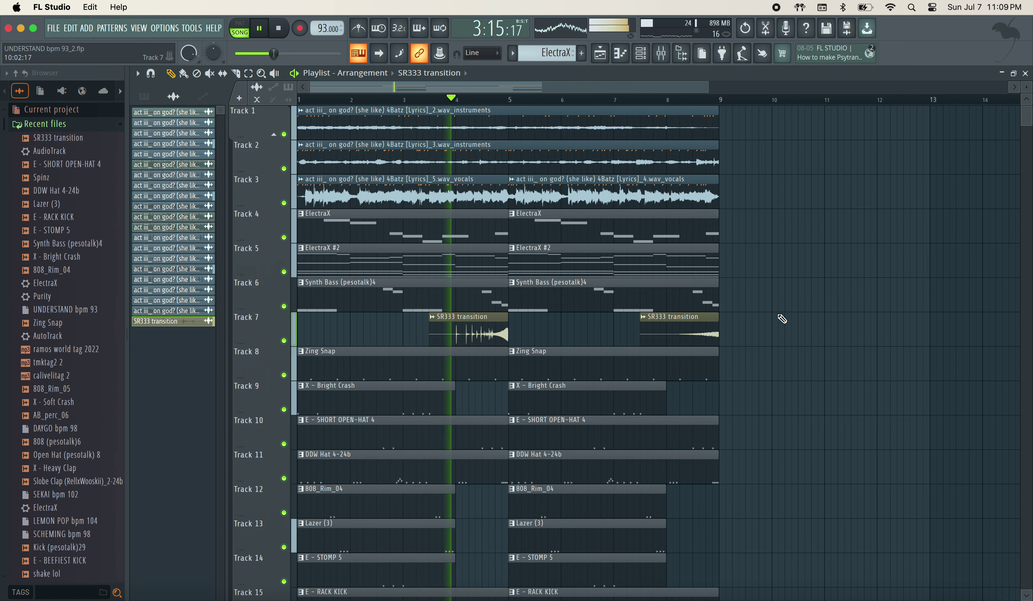
Select every playlist clip and duplicate the eight-bar section eight times, extending the arrangement to bar 73
scroll(782, 326, "down", 3)
scroll(784, 326, "down", 2)
scroll(783, 326, "down", 3)
left_click_drag(531, 386, 134, 4)
key("super+b")
key("super+b")
key("super+b")
key("super+b")
key("super+b")
key("super+b")
key("super+b")
key("super+b")
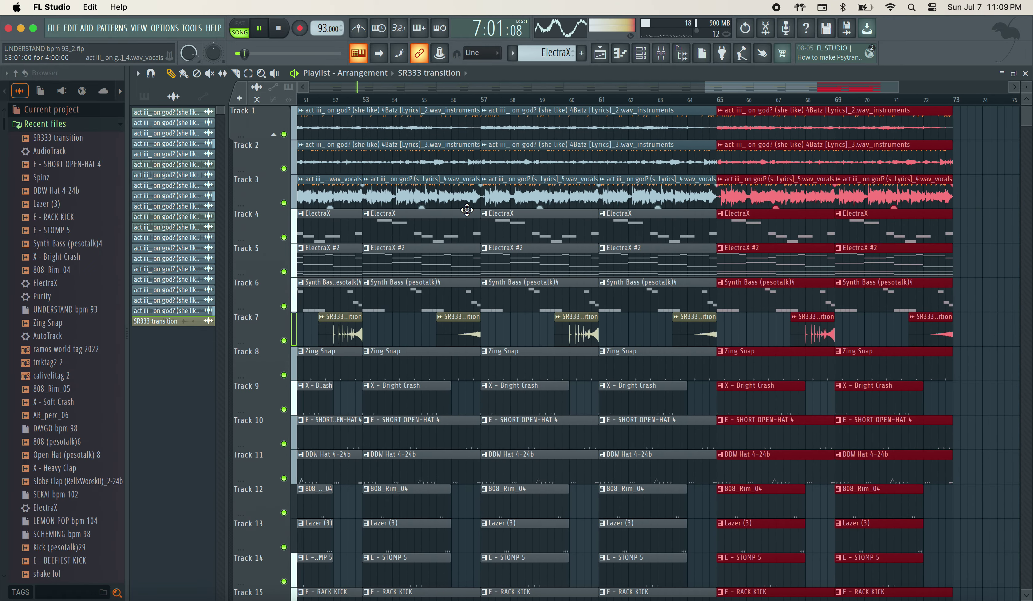
scroll(570, 264, "down", 5, "ctrl")
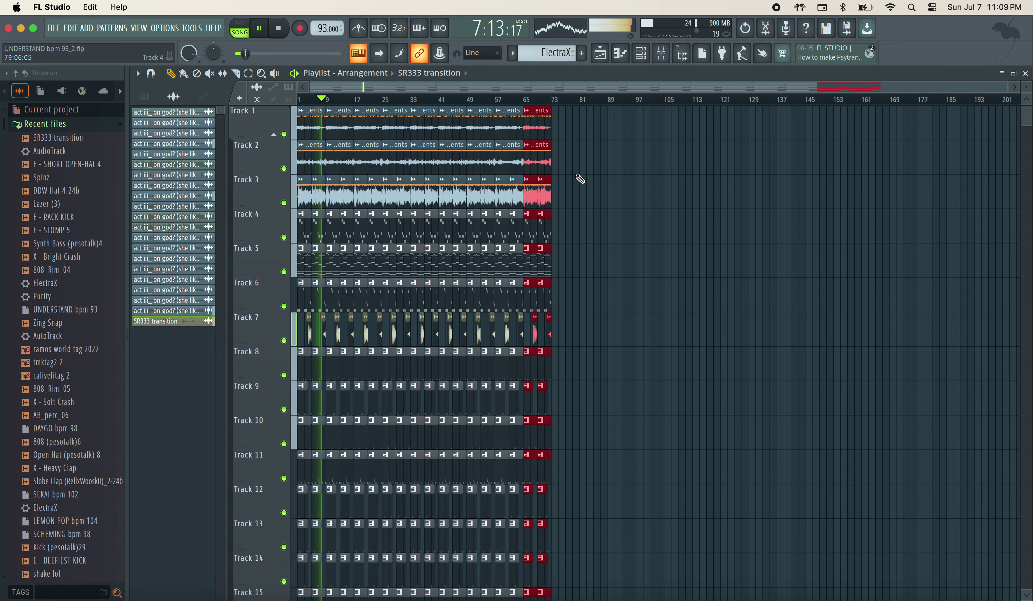
Select the whole arrangement from bar 1 to bar 73 and mute every track except Tracks 1 and 2
left_click_drag(554, 101, 117, 9)
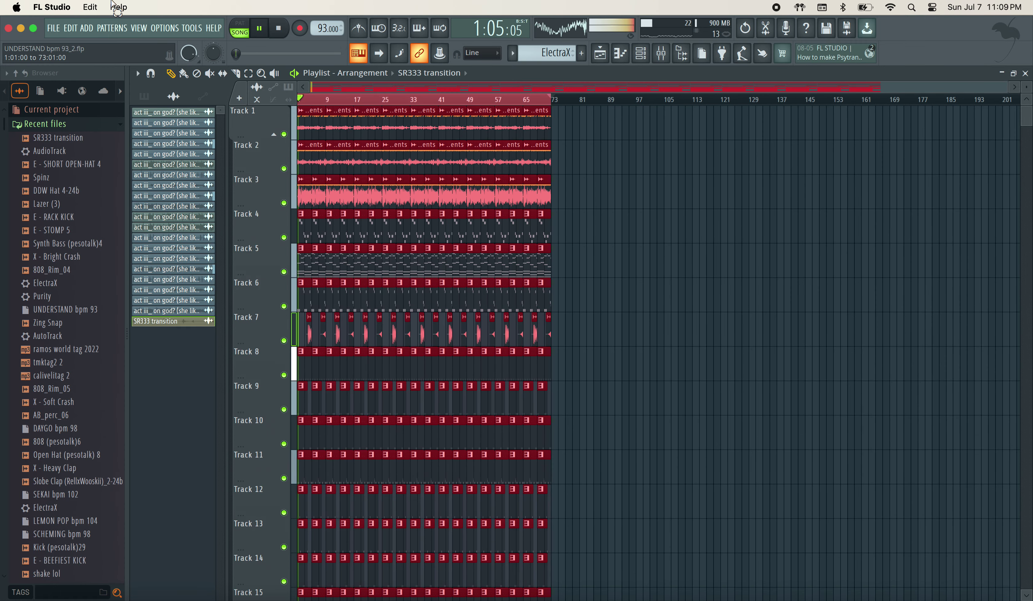
right_click(284, 134)
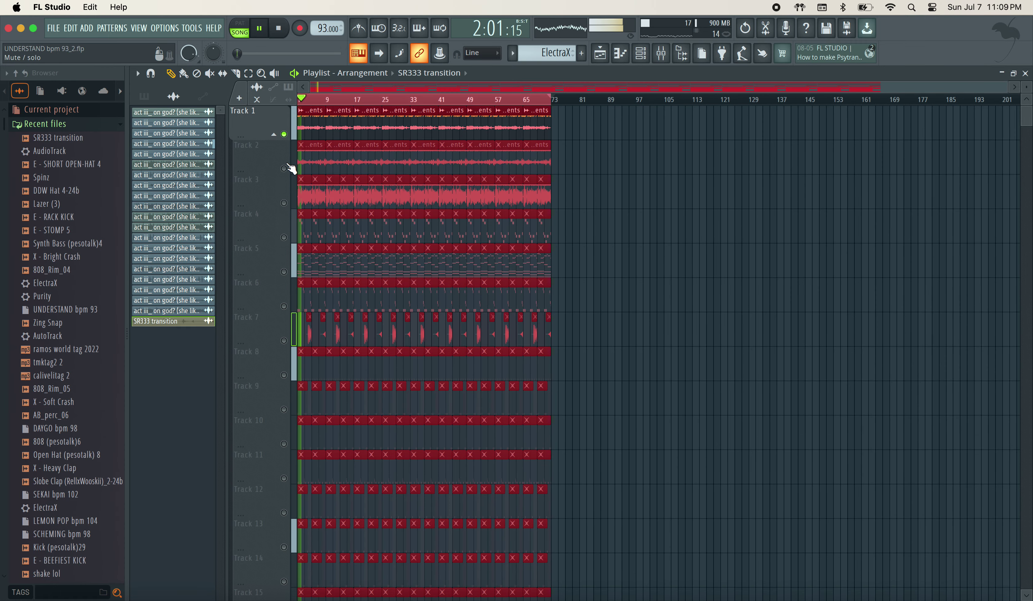
right_click(285, 169)
left_click(598, 250)
left_click(285, 135)
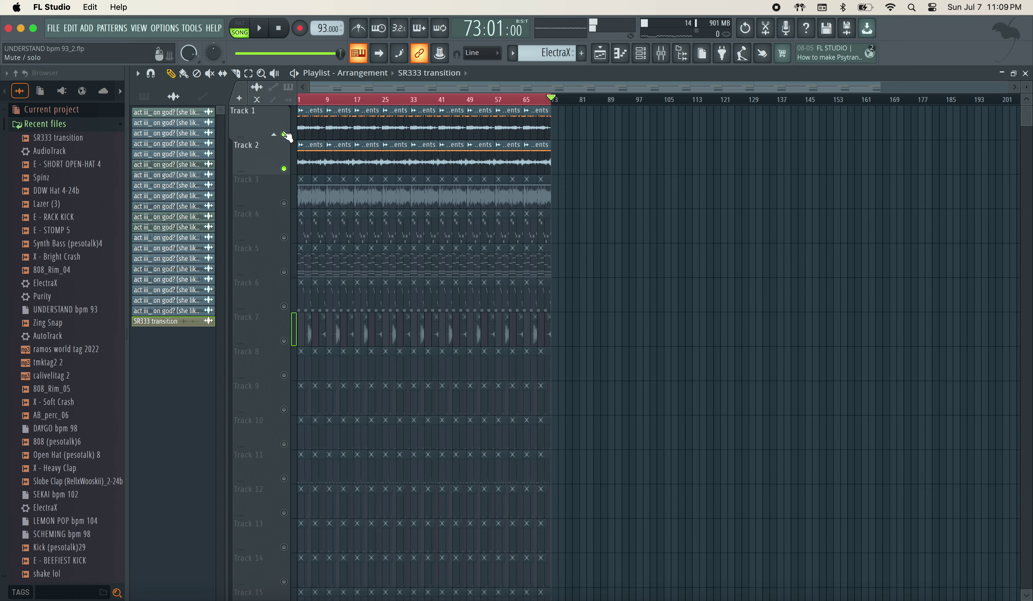
Unmute Tracks 3, 4 and 5 in turn during playback and delete the ElectraX clip at bar 1 on Track 4
scroll(303, 189, "up", 3)
left_click(284, 203)
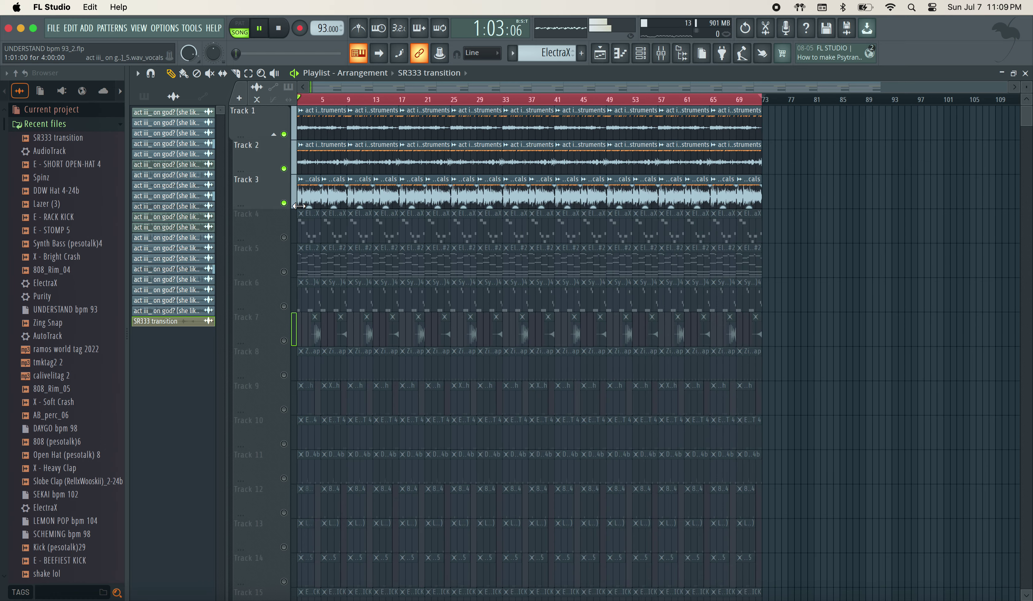
scroll(299, 205, "up", 3)
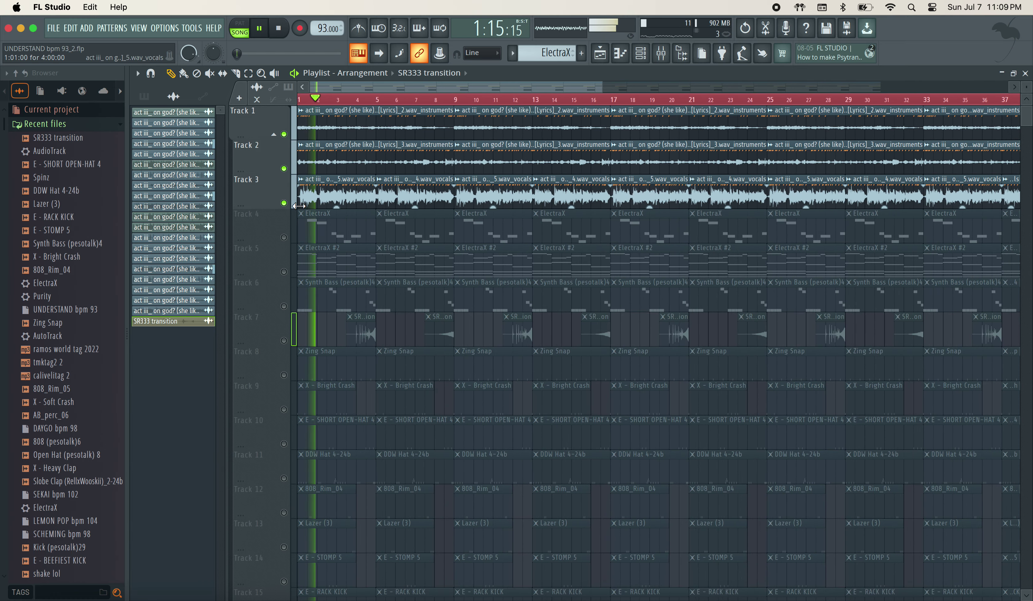
left_click(284, 237)
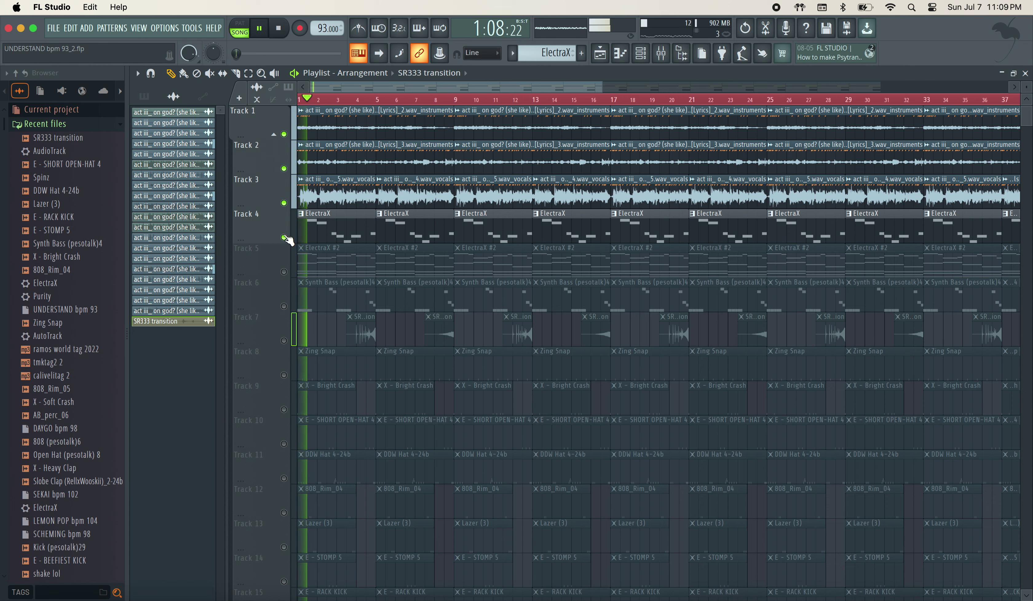
key("space")
left_click(284, 271)
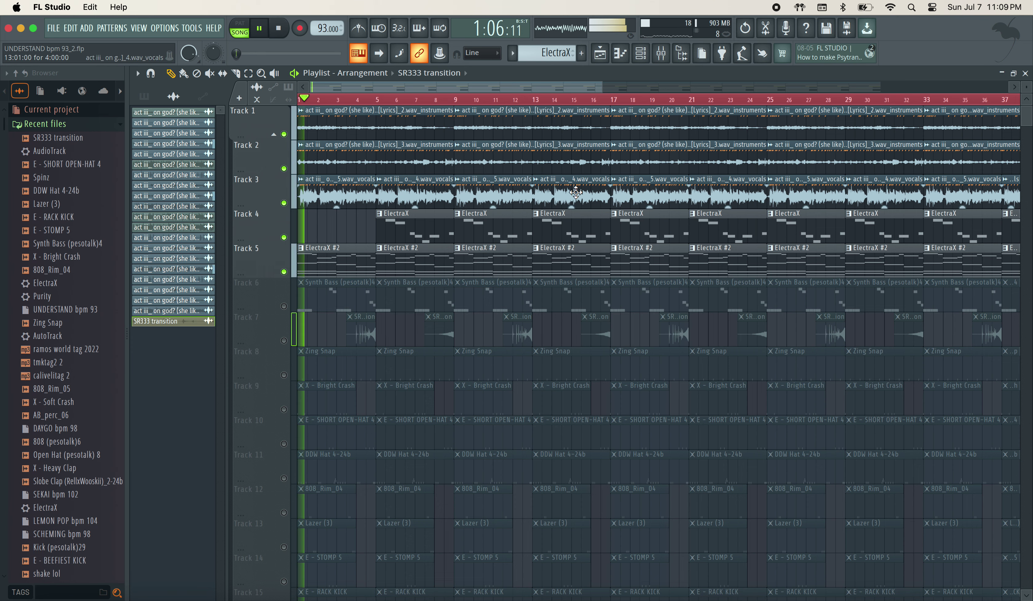
Delete the Track 3 vocals in every second eight-bar section and thin the Track 4 ElectraX clips to recurring entries starting at bars 5, 21 and 37
scroll(555, 200, "down", 2)
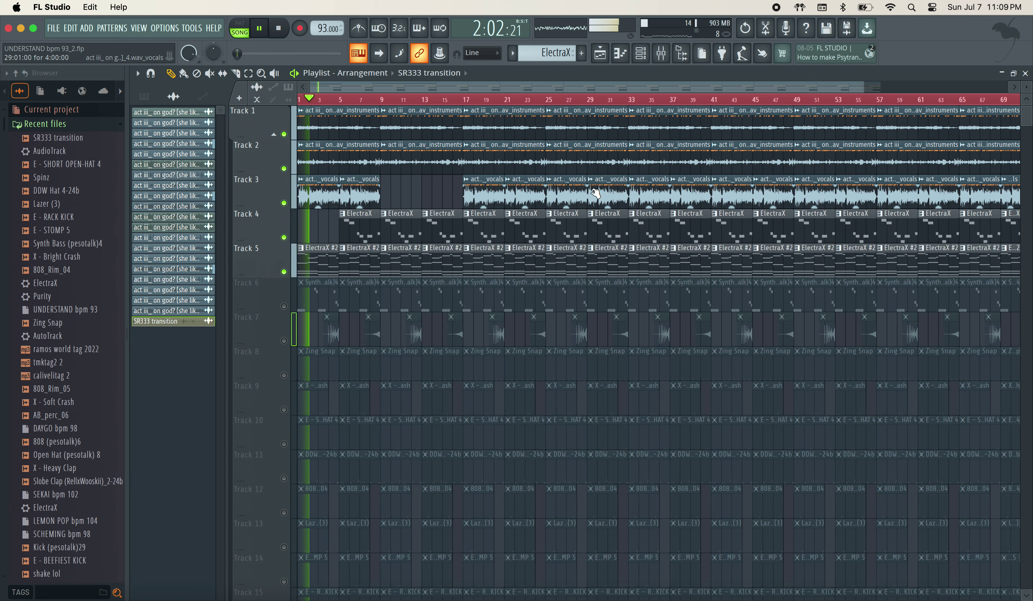
scroll(604, 195, "down", 1)
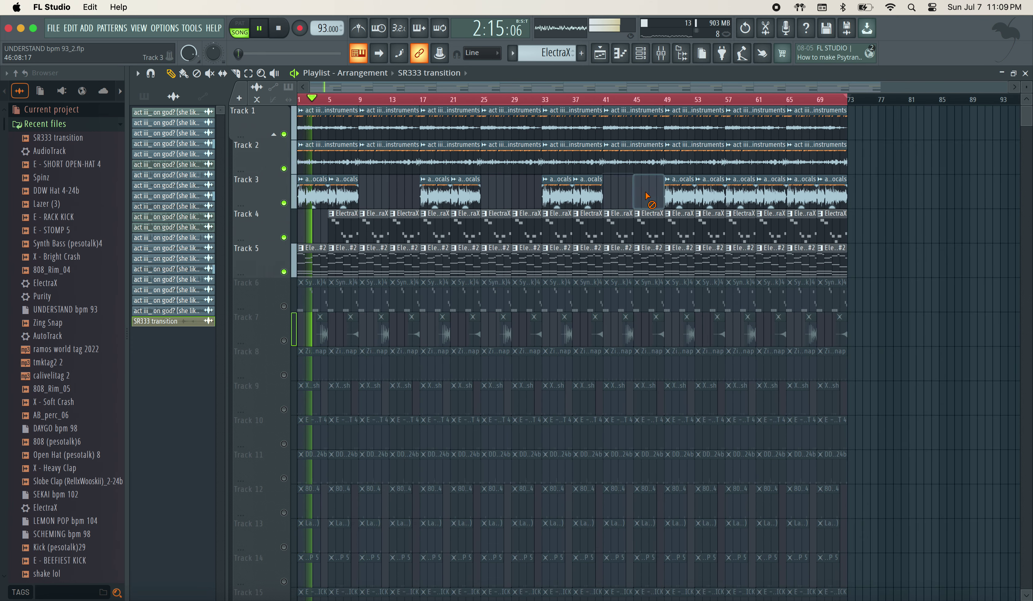
scroll(648, 196, "down", 2)
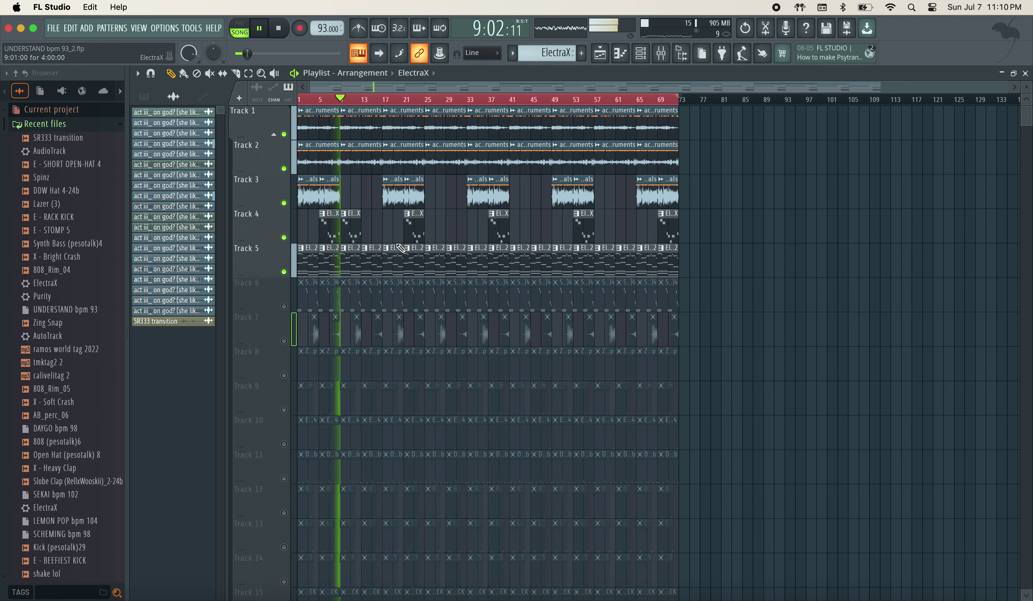
key("space")
key("space")
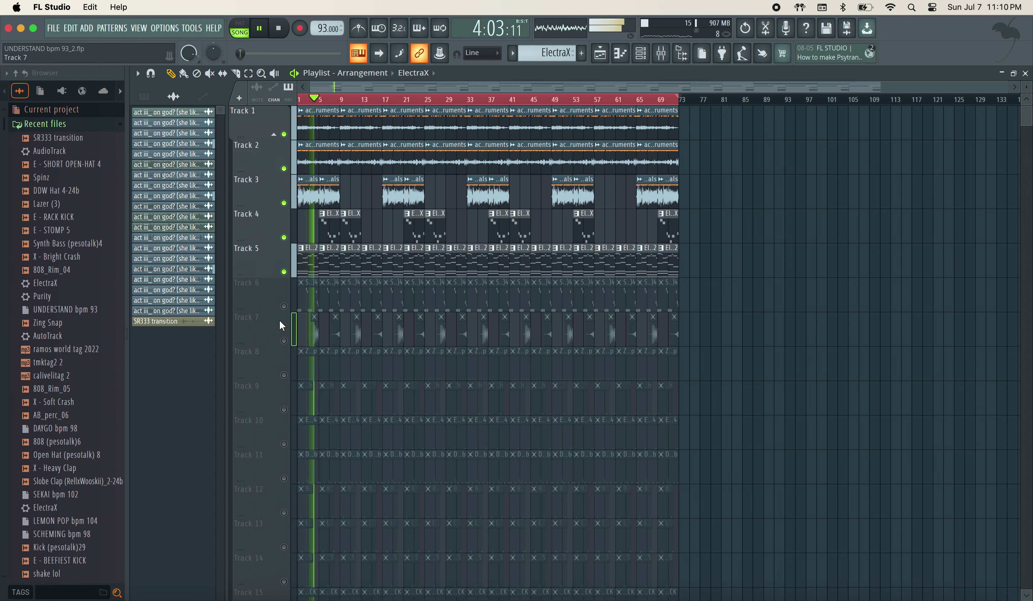
Unmute Tracks 6 and 7 and delete their Synth Bass and SR333 transition clips before bar 5
left_click(285, 307)
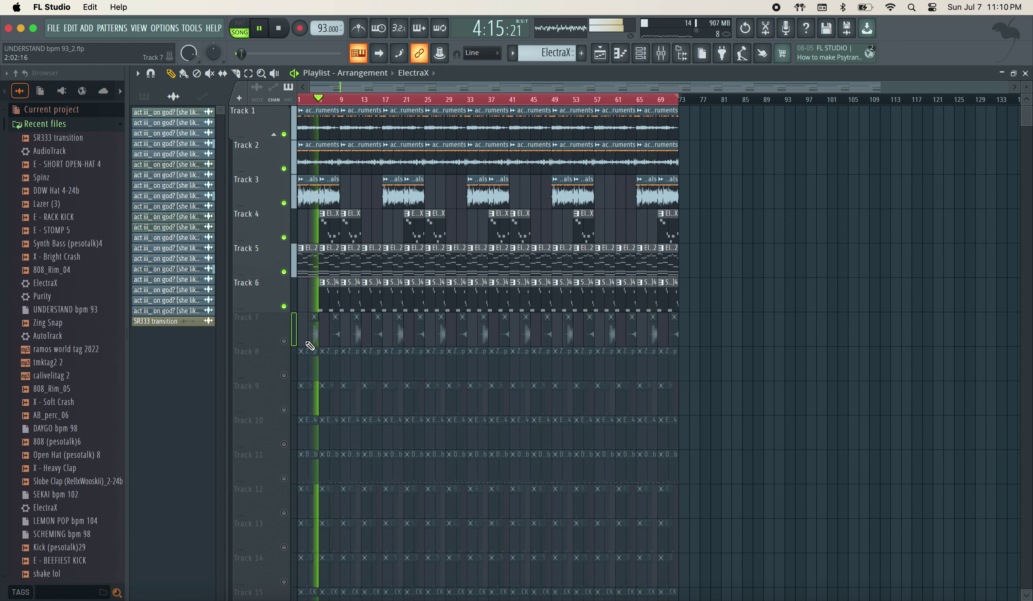
left_click(284, 340)
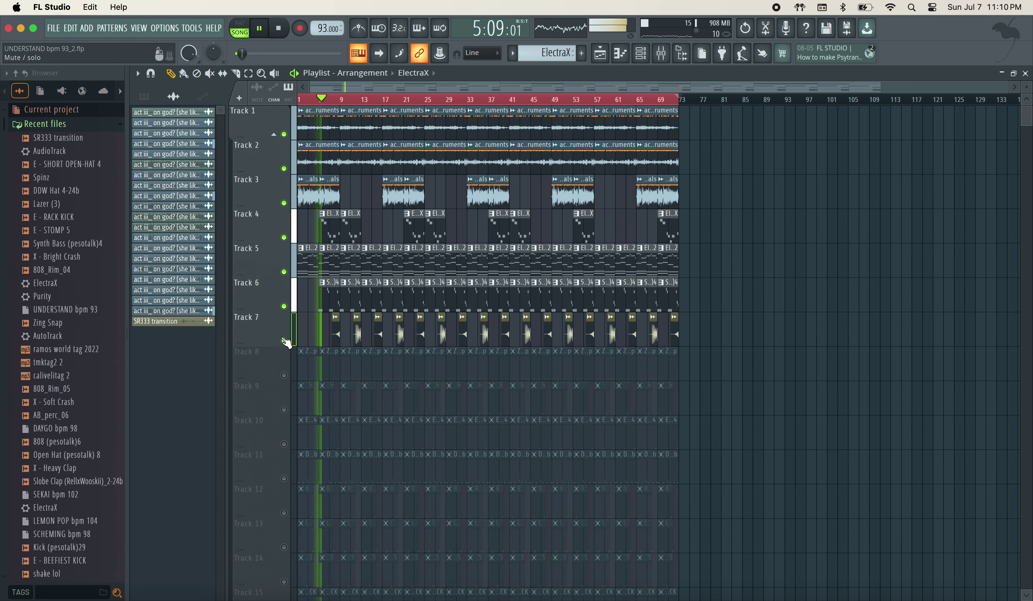
Add Fruity Multiband Compressor to the first effect slot of mixer Insert 7 with the 2 band comp 2 preset
left_click(641, 54)
left_click(661, 54)
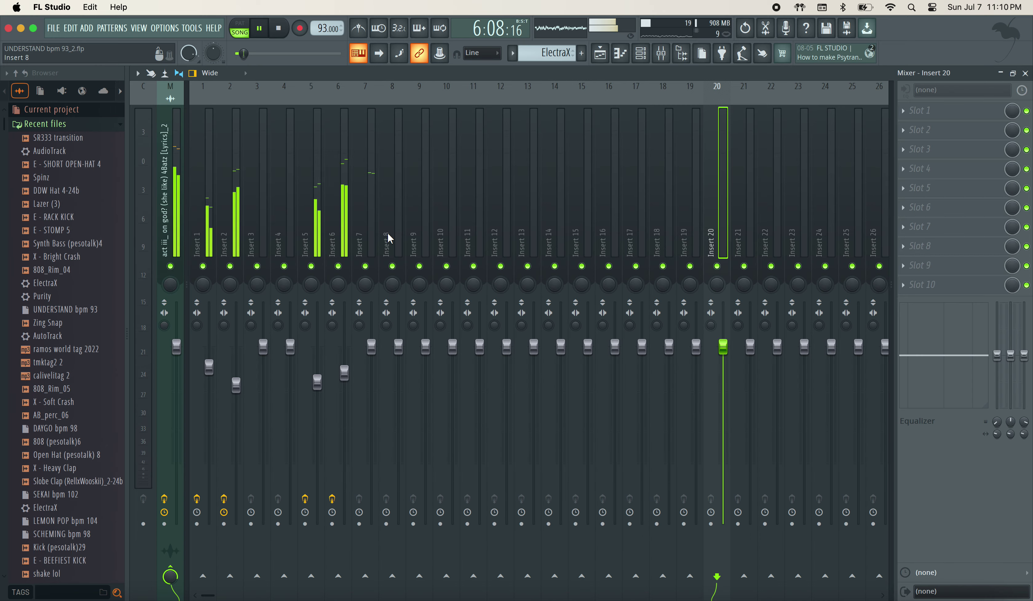
left_click(374, 204)
left_click(943, 110)
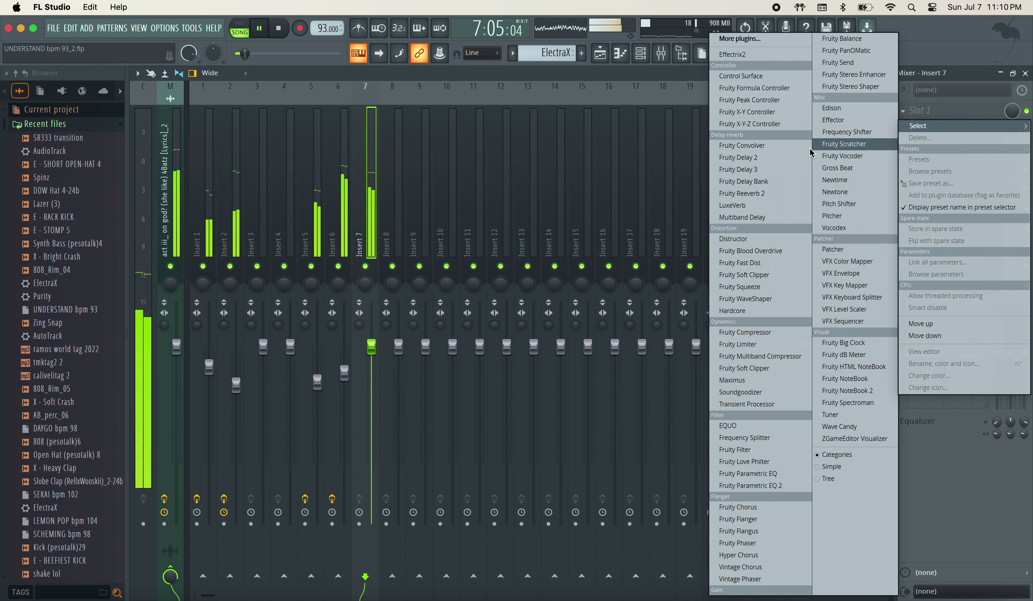
left_click(761, 357)
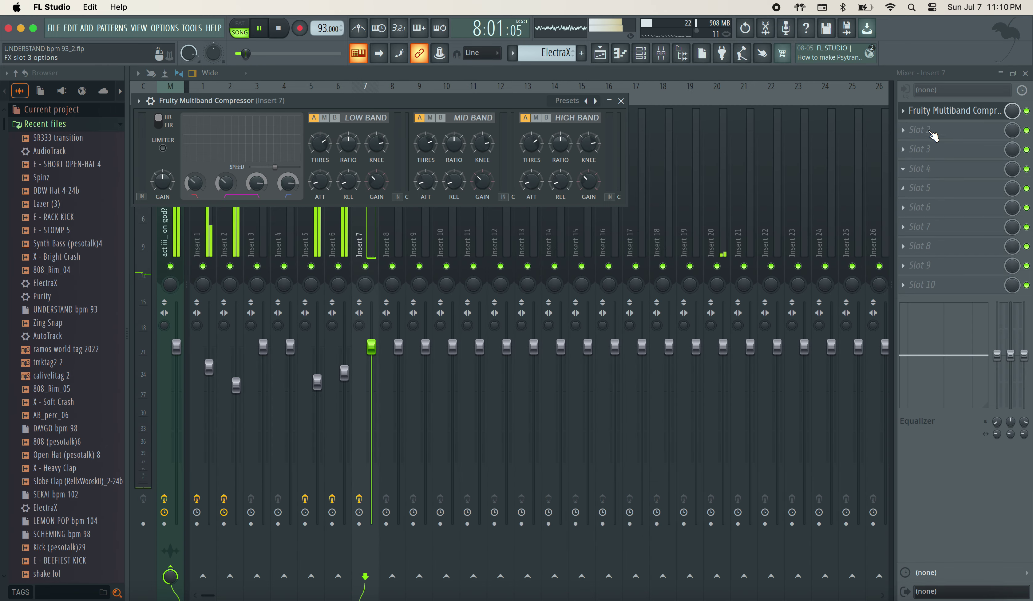
left_click(595, 101)
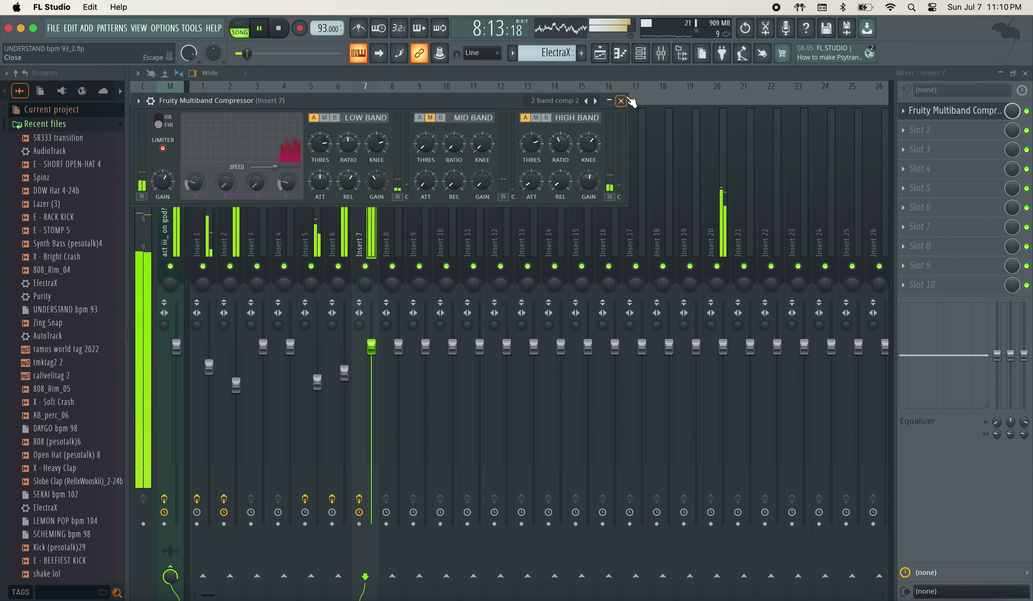
left_click(620, 100)
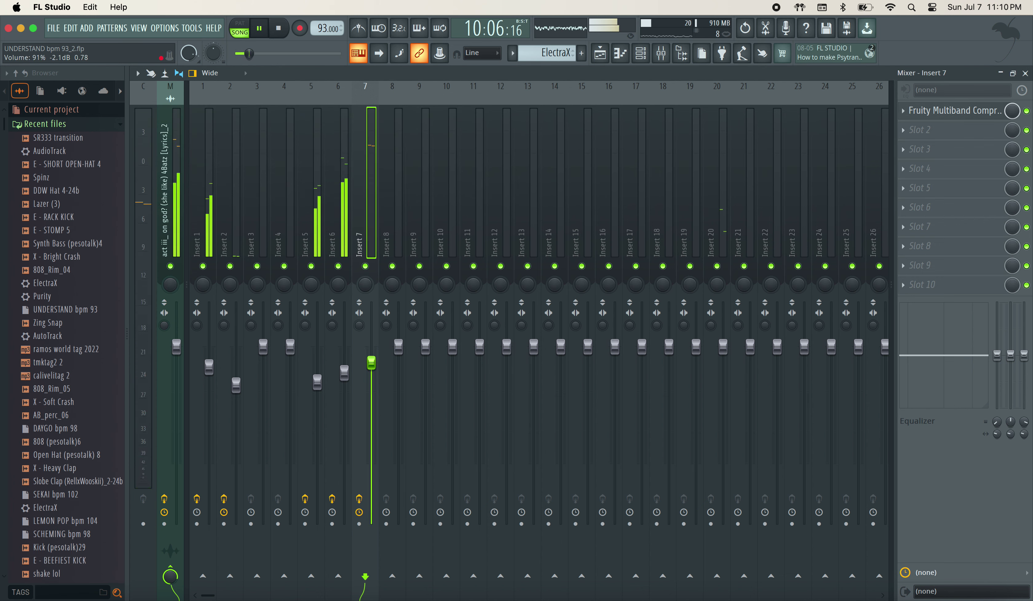
Lower the Insert 7 volume to 86% (-3.2 dB) and return to the playlist
right_click(371, 394)
left_click(369, 367)
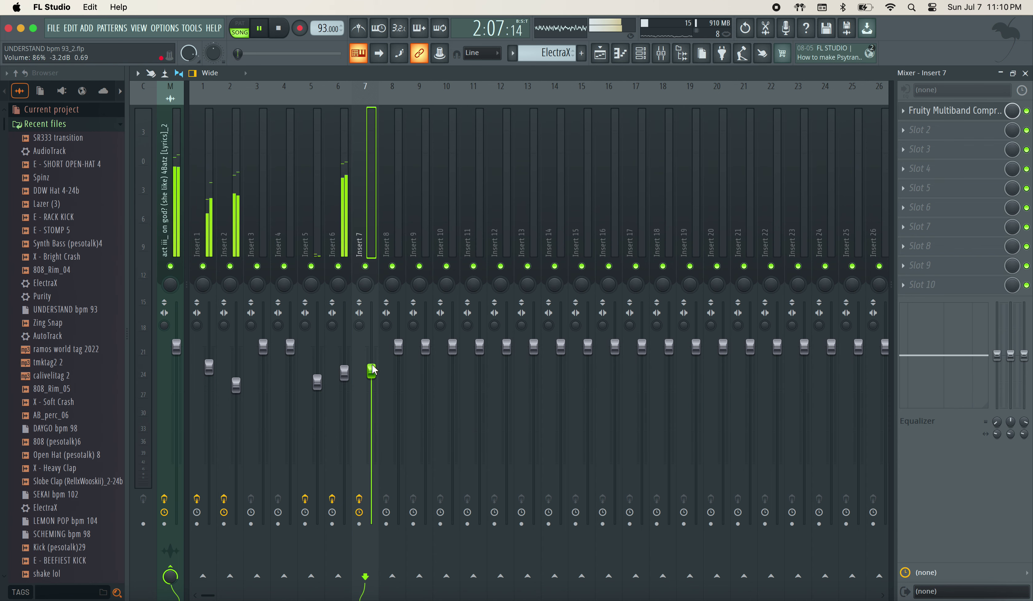
left_click(599, 54)
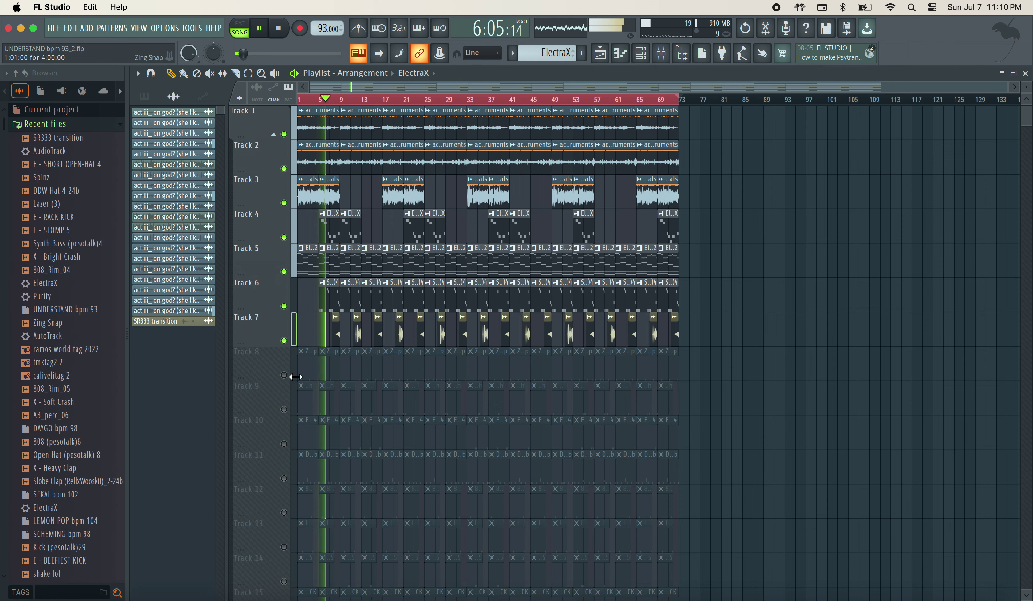
Unmute Track 8 and delete the Zing Snap and X - Bright Crash clips before bar 9
scroll(296, 377, "up", 5, "ctrl")
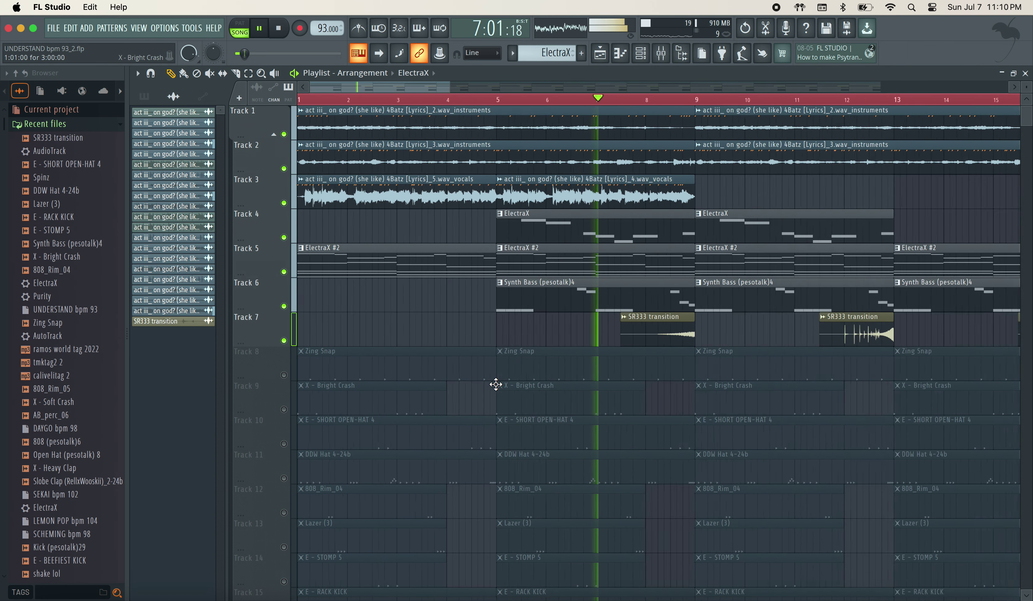
scroll(496, 385, "down", 1, "ctrl")
right_click(519, 374)
right_click(430, 374)
left_click(283, 376)
left_click_drag(356, 394, 417, 397)
right_click(484, 404)
right_click(431, 410)
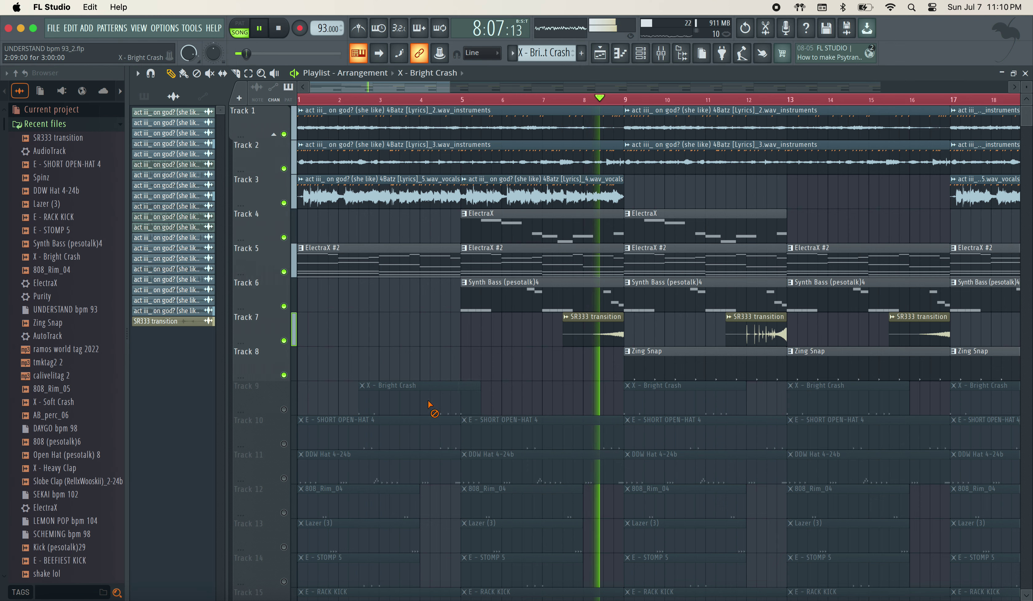
Unmute Tracks 9 and 10 and delete the E - SHORT OPEN-HAT 4 and DDW Hat 4-24b clips before bar 9
left_click(284, 410)
left_click(284, 444)
right_click(338, 432)
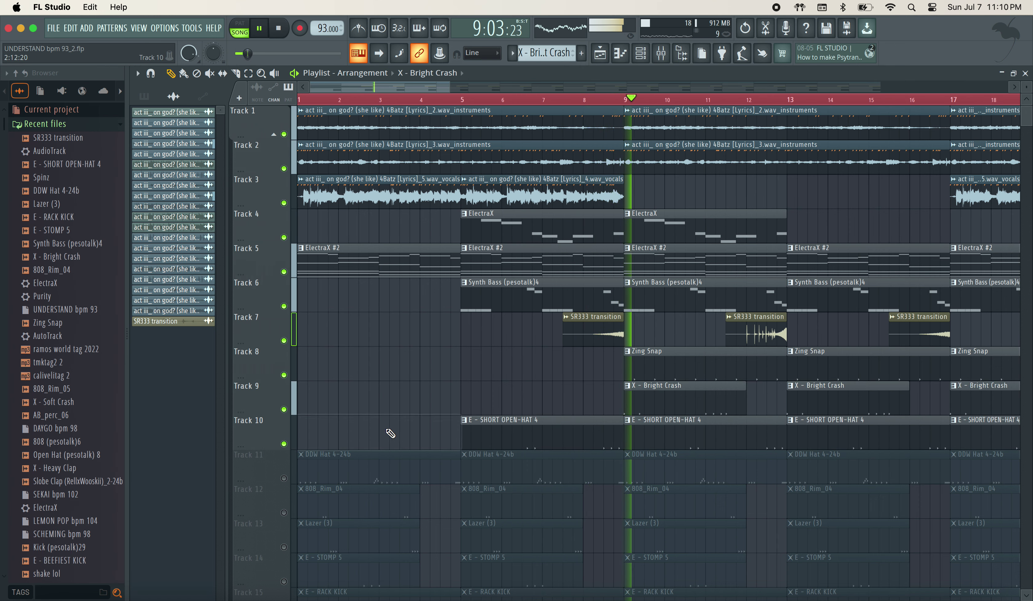
right_click(487, 440)
right_click(425, 453)
right_click(473, 459)
Delete the clips before bar 13 on Tracks 11 to 15 and unmute Tracks 11, 12 and 13
scroll(475, 461, "down", 1, "ctrl")
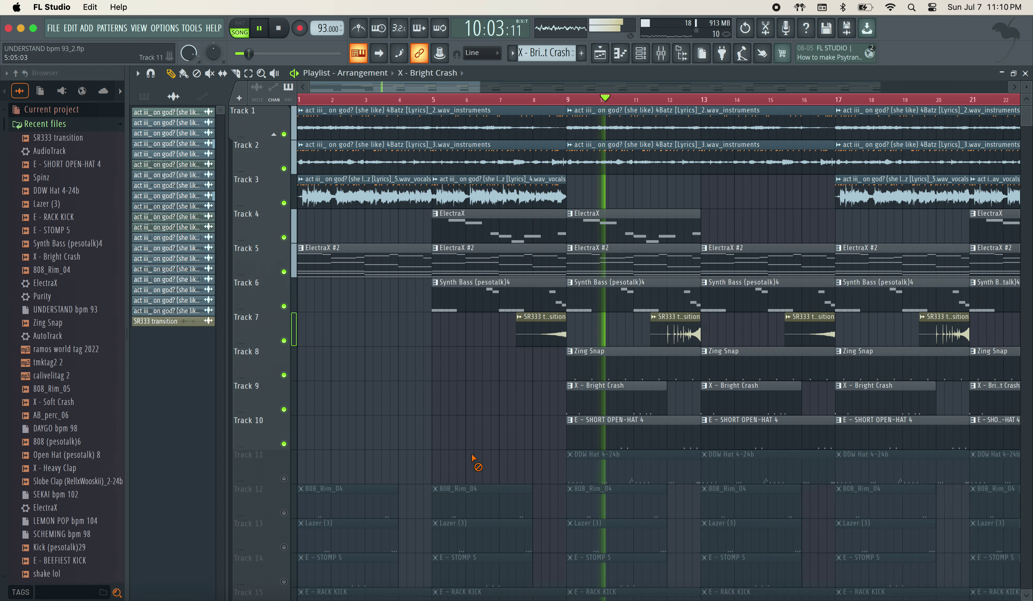
scroll(473, 459, "down", 3)
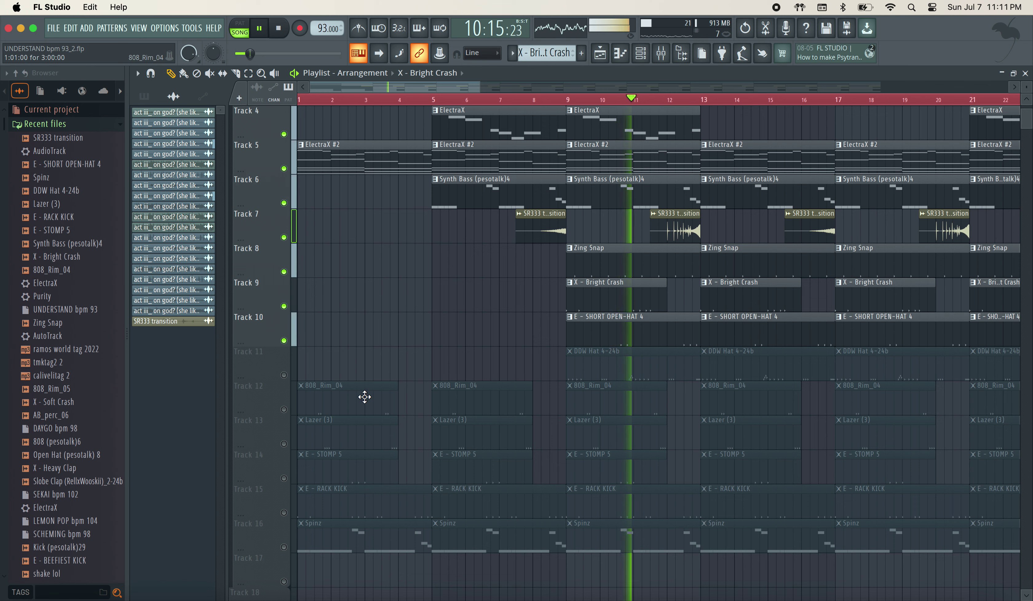
mouse_move(602, 362)
left_mouse_down()
mouse_move(557, 539)
mouse_move(489, 585)
mouse_move(485, 414)
mouse_move(349, 443)
mouse_move(319, 517)
mouse_move(369, 446)
mouse_move(360, 369)
mouse_move(300, 387)
left_mouse_up()
left_click(284, 375)
left_click(284, 409)
left_click(284, 444)
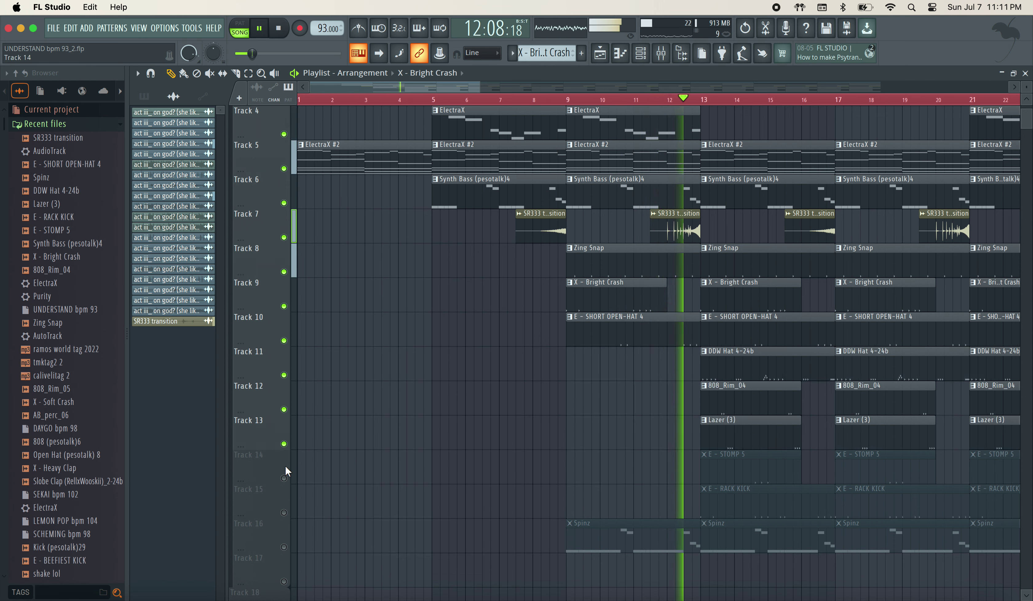
Unmute Track 14 and delete the remaining E - RACK KICK and Spinz clips before bar 17
left_click(284, 478)
right_click(624, 546)
left_click_drag(625, 546, 755, 505)
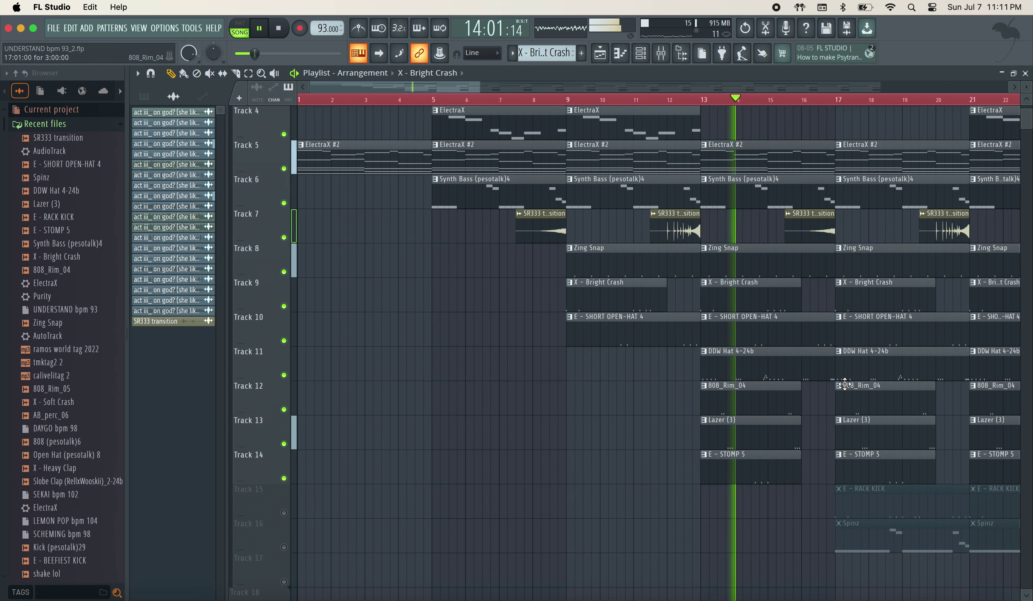
Trim the Zing Snap, E - SHORT OPEN-HAT 4 and DDW Hat clips starting at bar 13 to end about midway through bar 16
scroll(845, 384, "up", 3)
left_click_drag(817, 423, 803, 264)
right_click(821, 281)
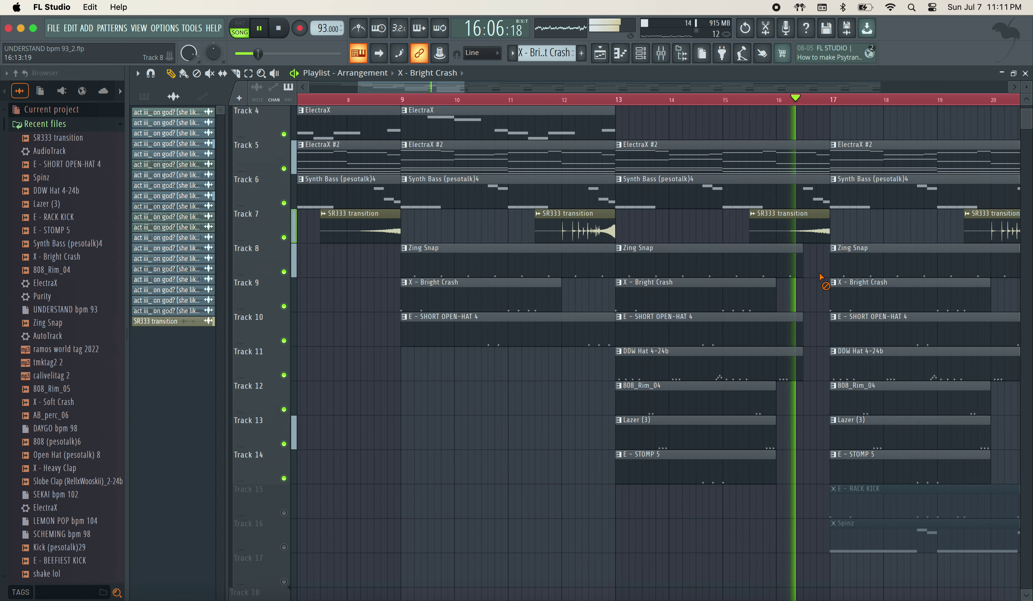
Unmute Track 15 with the E - RACK KICK clips and Track 16 with the Spinz clips
scroll(824, 281, "down", 5)
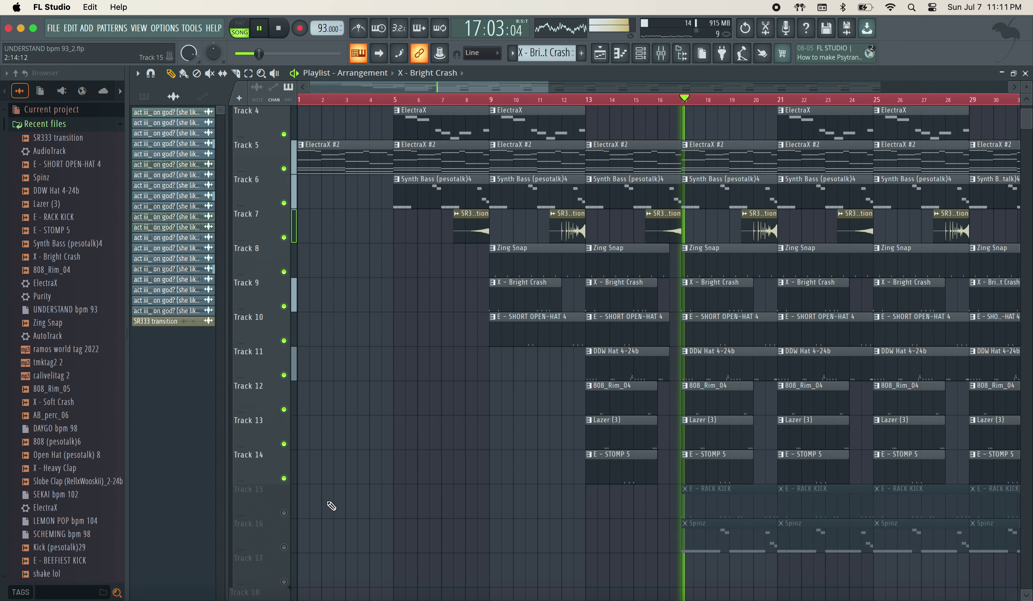
left_click(284, 512)
left_click(284, 547)
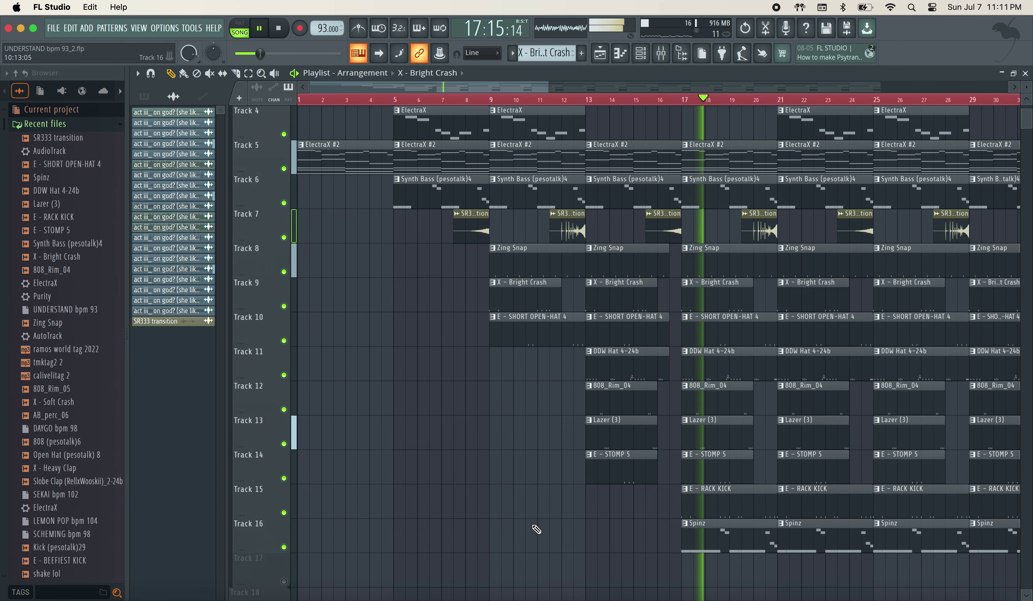
Lower the mixer volume of Insert 17 strongly and of Insert 18 slightly
left_click(662, 57)
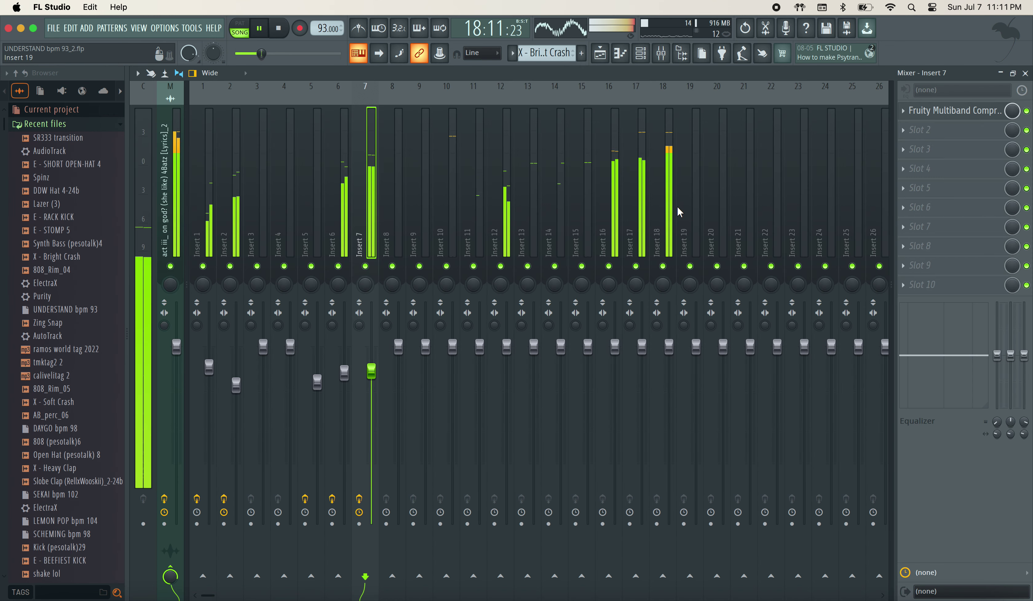
scroll(555, 308, "right", 5)
left_click_drag(506, 347, 507, 398)
left_click(533, 348)
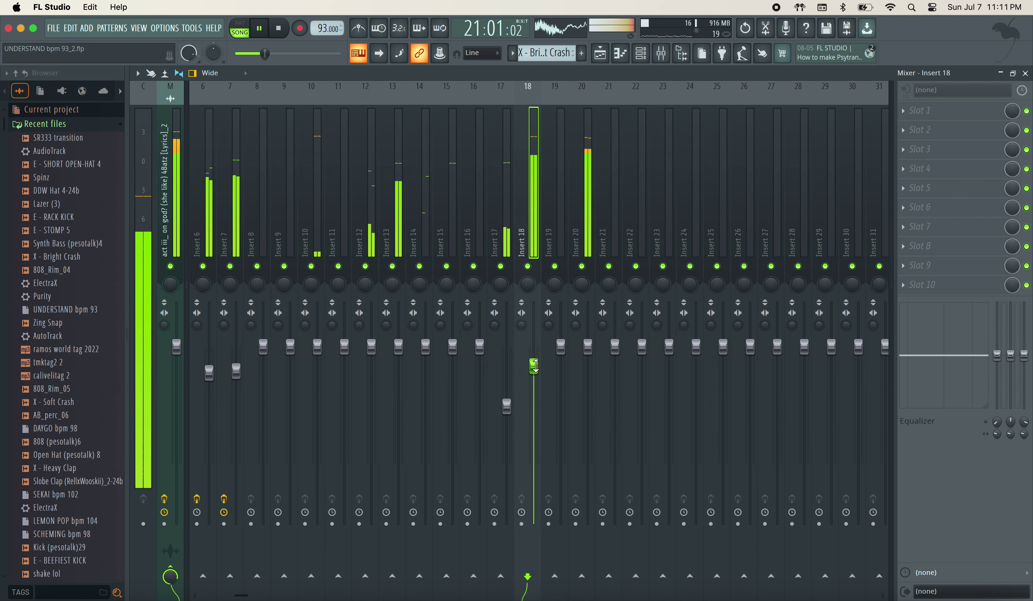
left_click_drag(534, 366, 534, 362)
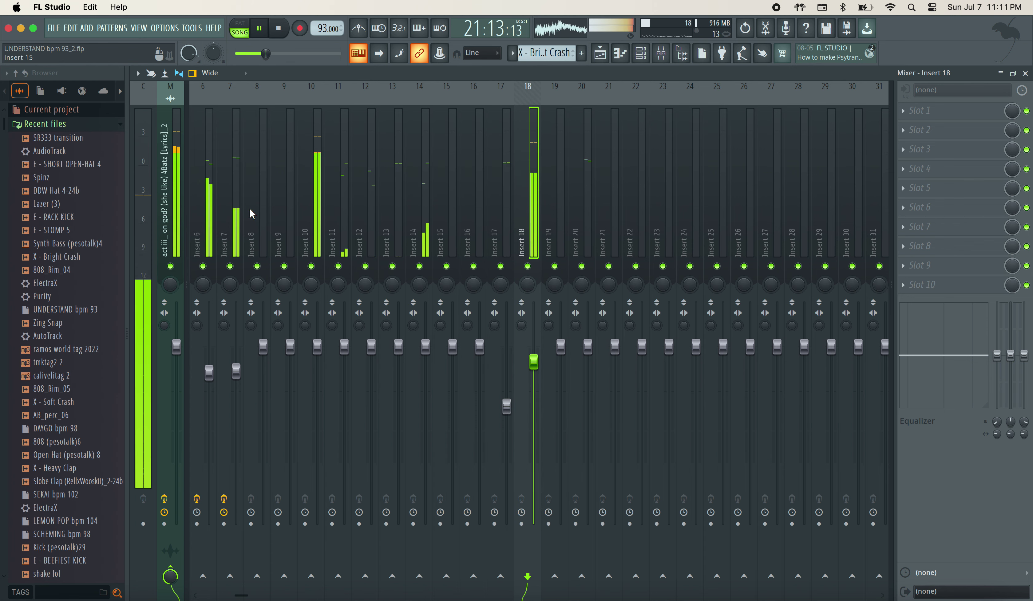
Raise the master track's volume and open its Fruity Limiter
left_click_drag(180, 352, 181, 326)
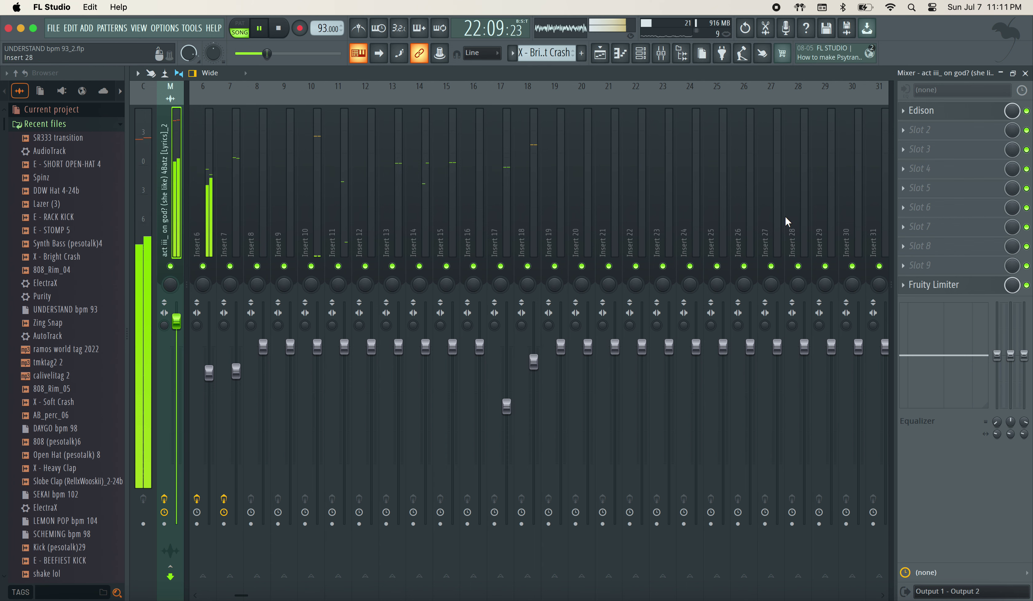
left_click(921, 287)
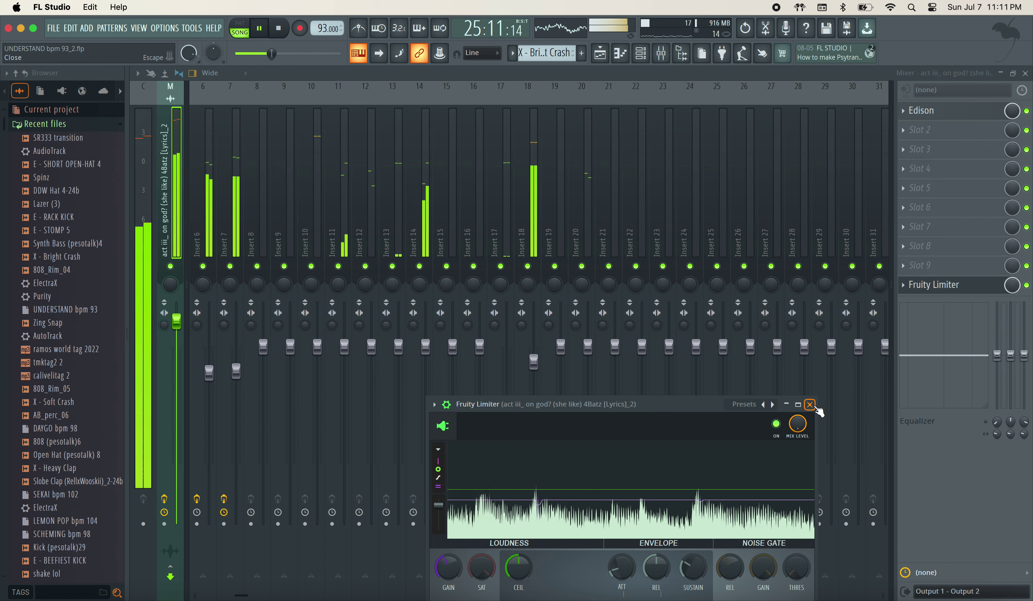
Close the Fruity Limiter, select Insert 18 and return to the playlist
left_click(810, 405)
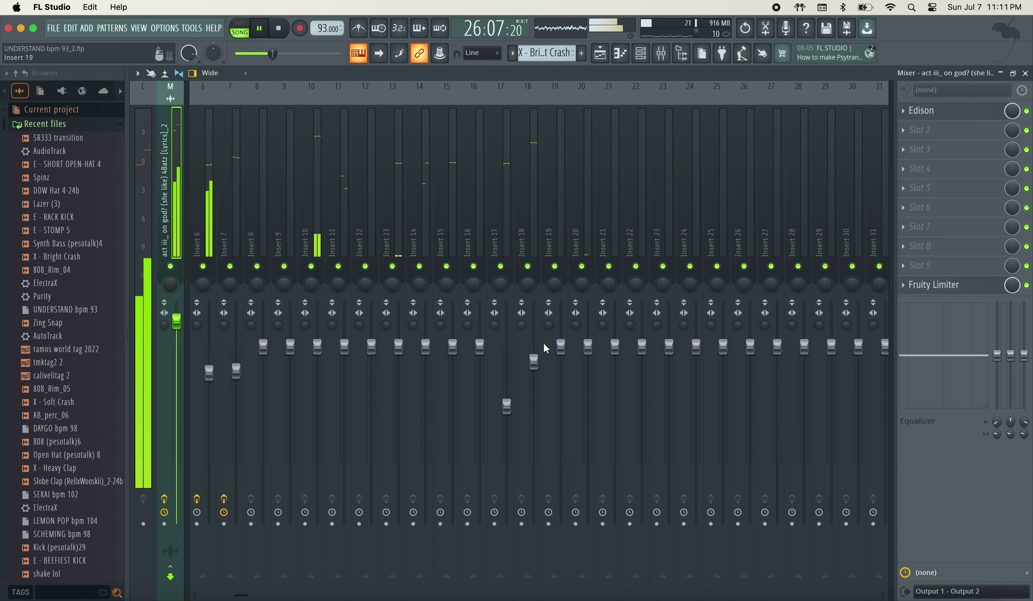
left_click(533, 361)
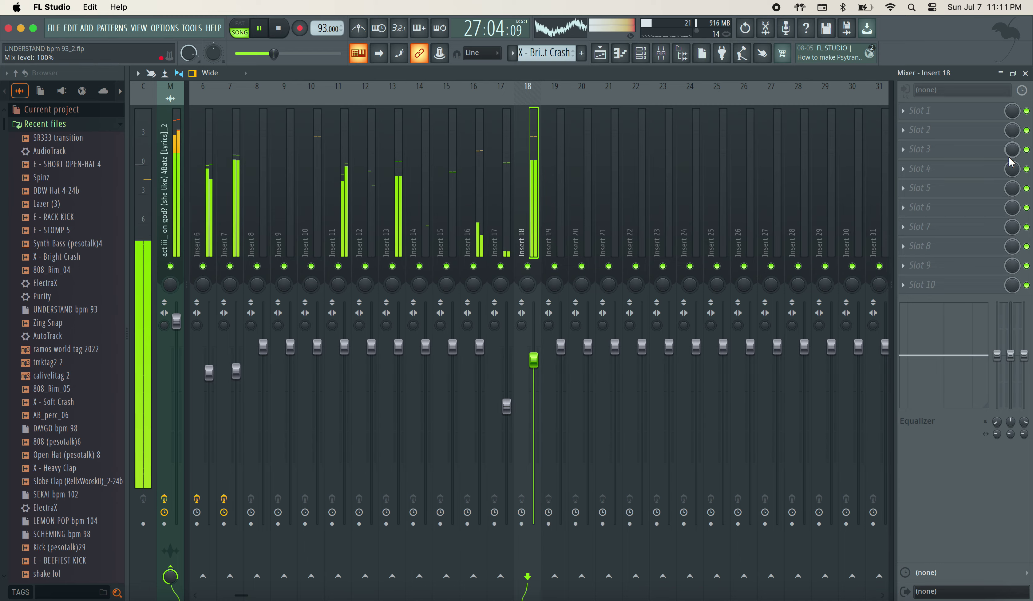
left_click(1026, 73)
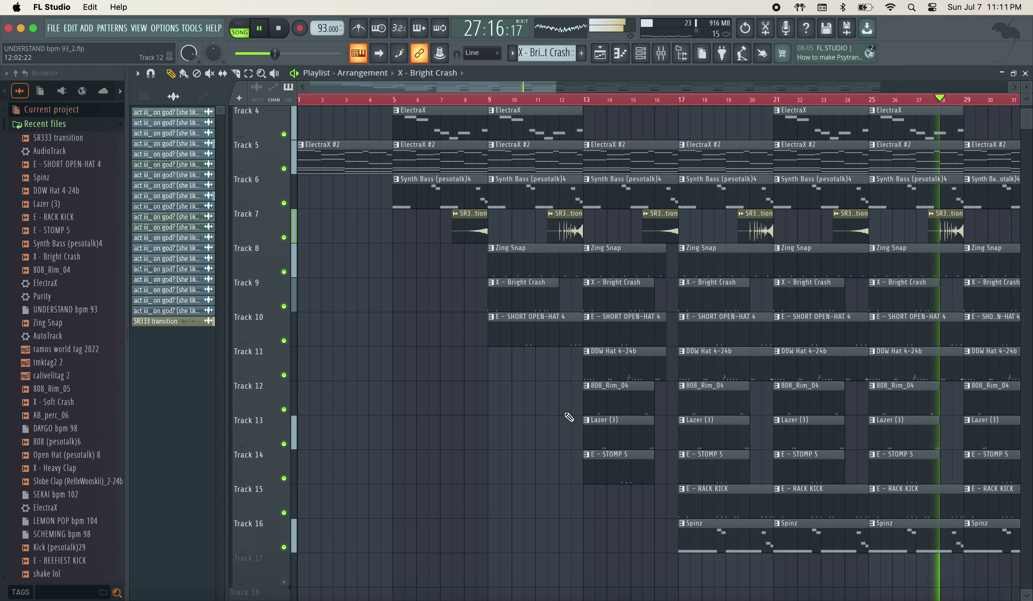
Delete the X - Bright Crash, E - SHORT OPEN-HAT 4, DDW Hat, 808_Rim_04, Lazer (3) and E - STOMP 5 clips starting at bar 29
left_click(676, 462)
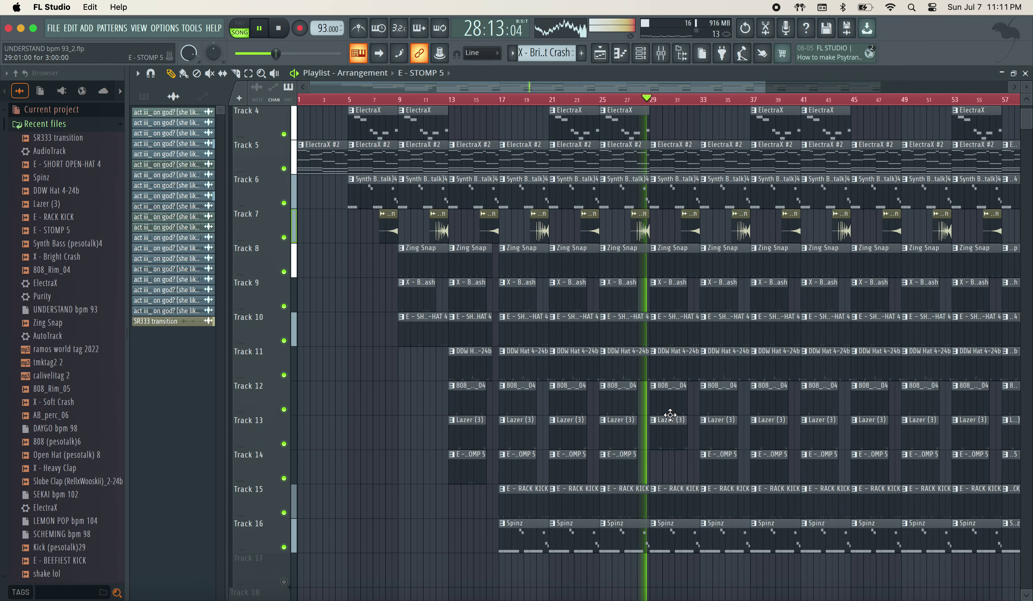
right_click(672, 291)
right_click(671, 326)
right_click(669, 361)
right_click(666, 395)
right_click(662, 429)
right_click(662, 459)
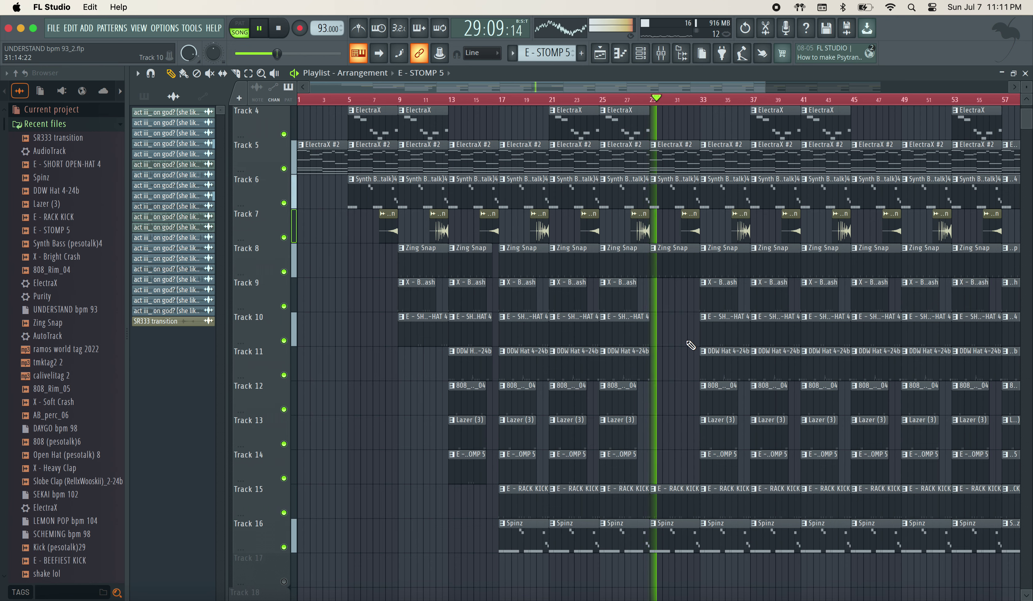
Delete the E - RACK KICK and Spinz clips starting at bar 33 and the Synth Bass clip starting at bar 25
scroll(688, 342, "up", 3)
scroll(687, 347, "right", 2)
scroll(694, 363, "down", 1)
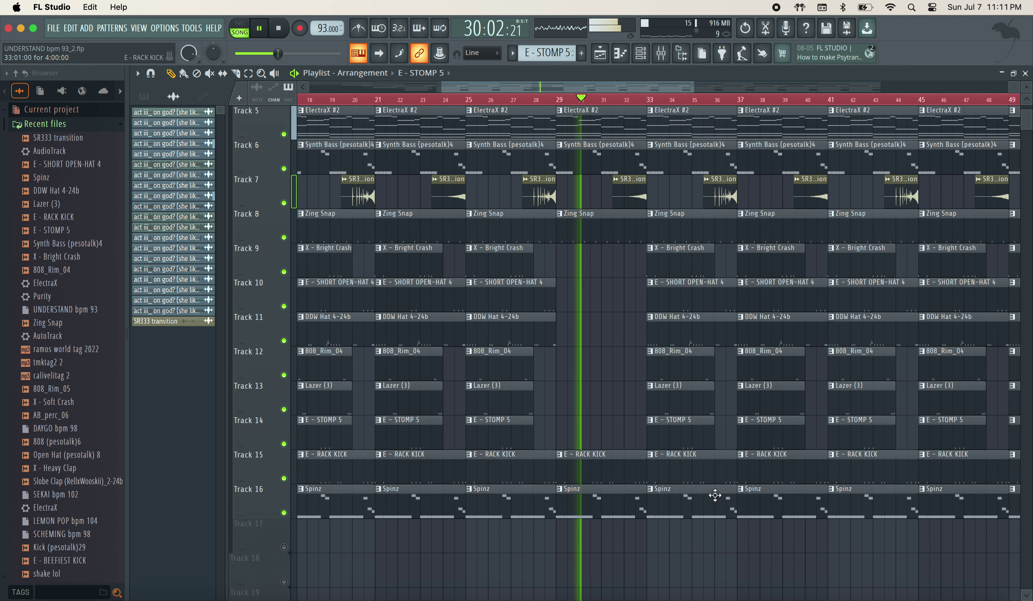
right_click(664, 470)
right_click(666, 502)
scroll(669, 515, "up", 3)
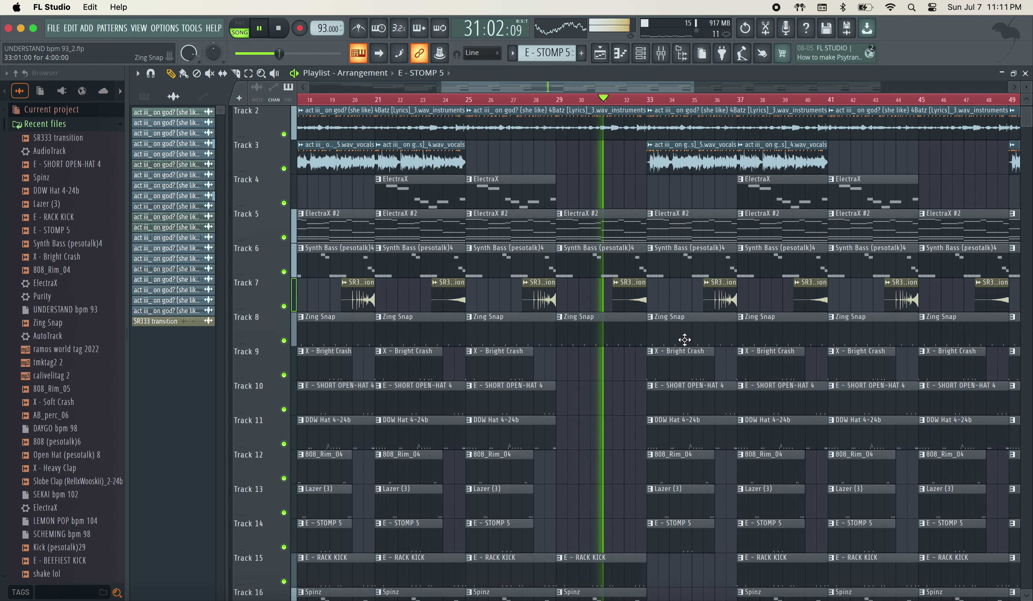
right_click(521, 258)
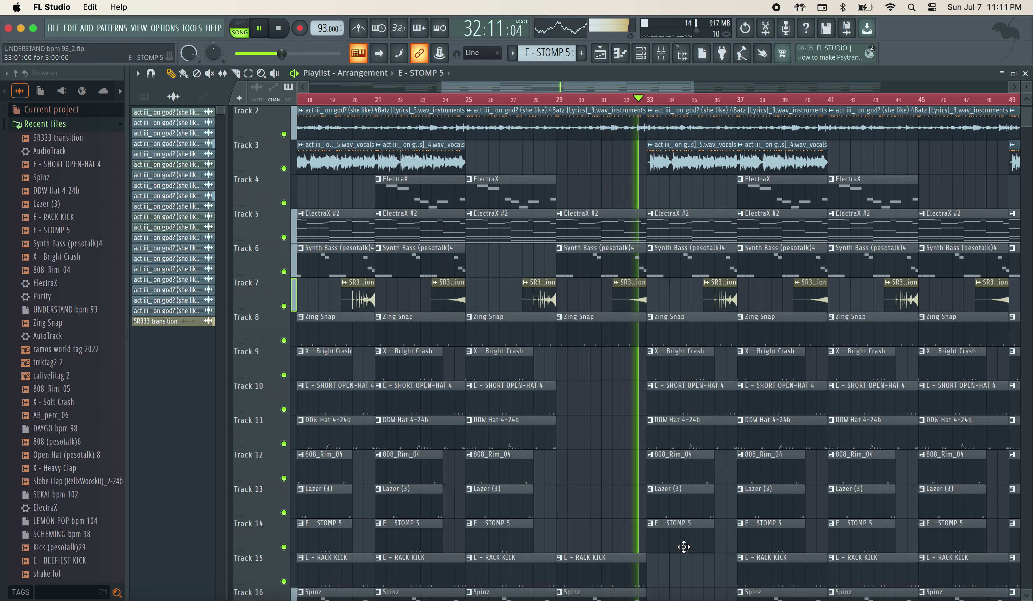
Delete the remaining drum clips starting at bar 33 on Tracks 8 to 14, from Zing Snap to E - STOMP 5, and stop playback
left_click_drag(684, 547, 733, 332)
key("Delete")
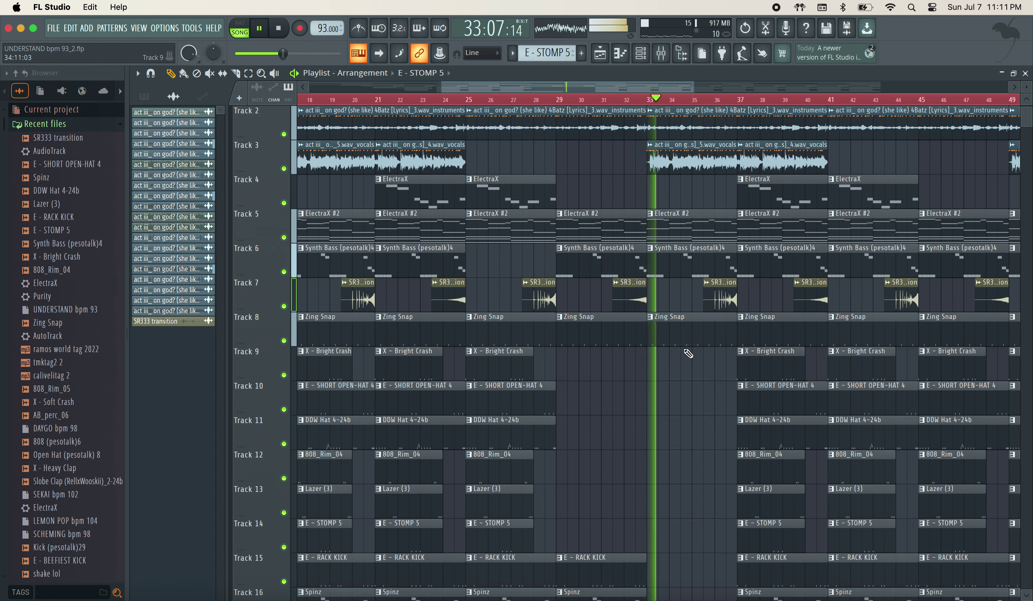
right_click(673, 327)
key("space")
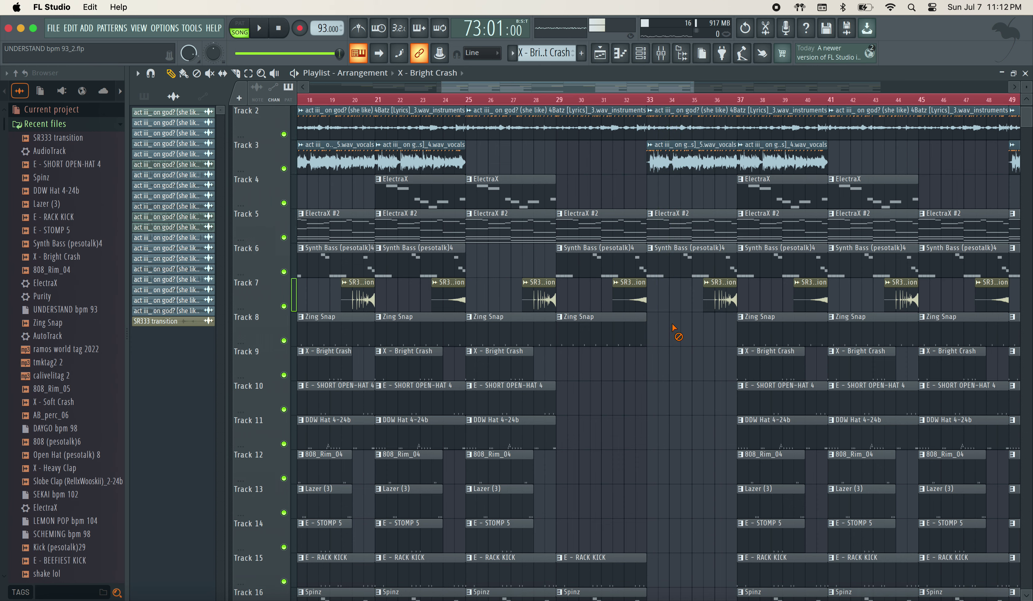
Play the song from the beginning and review the full arrangement across all tracks
key("space")
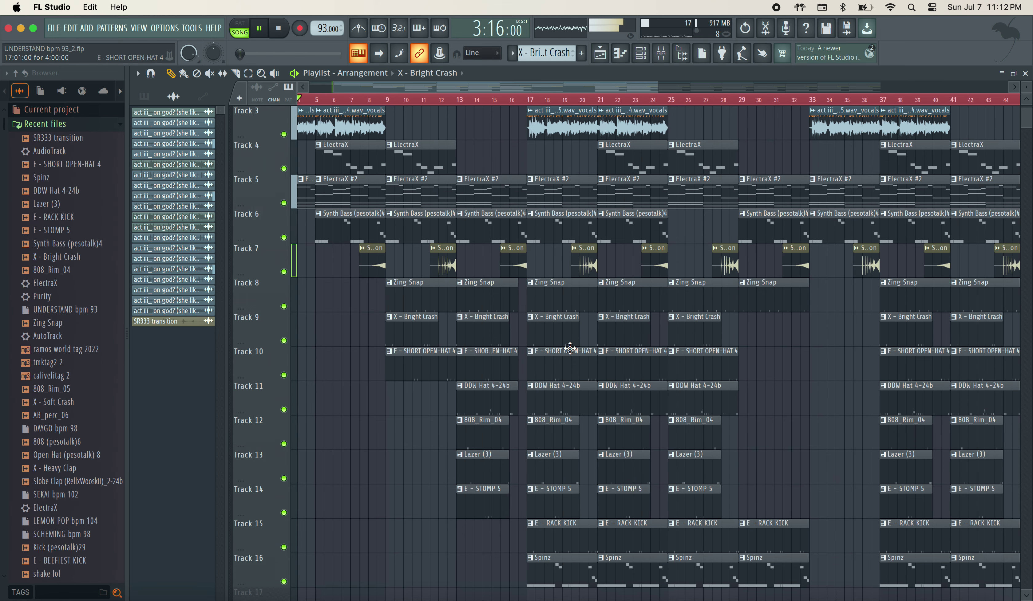
scroll(738, 172, "down", 2)
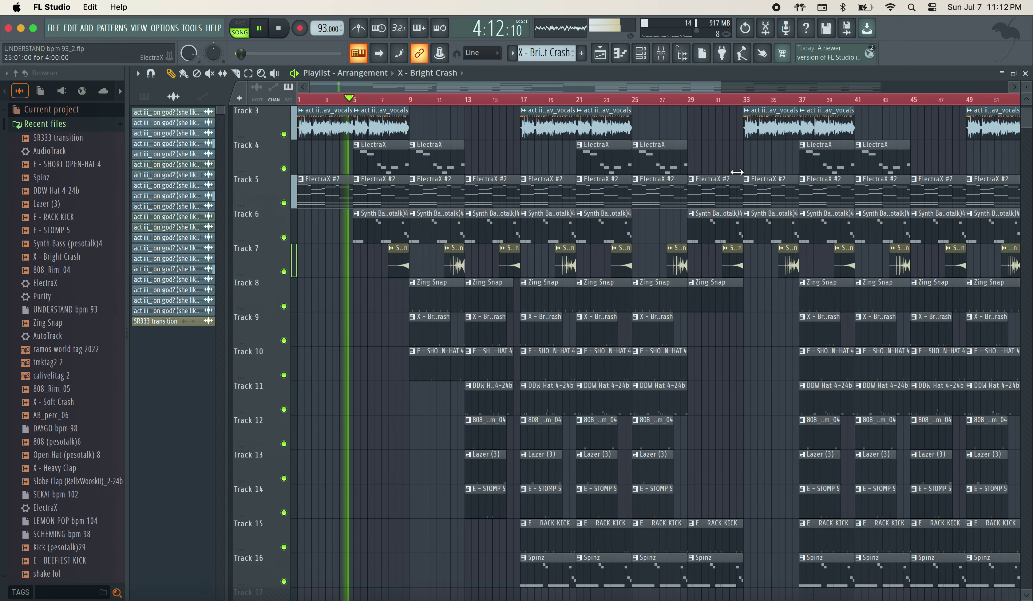
scroll(737, 172, "up", 2)
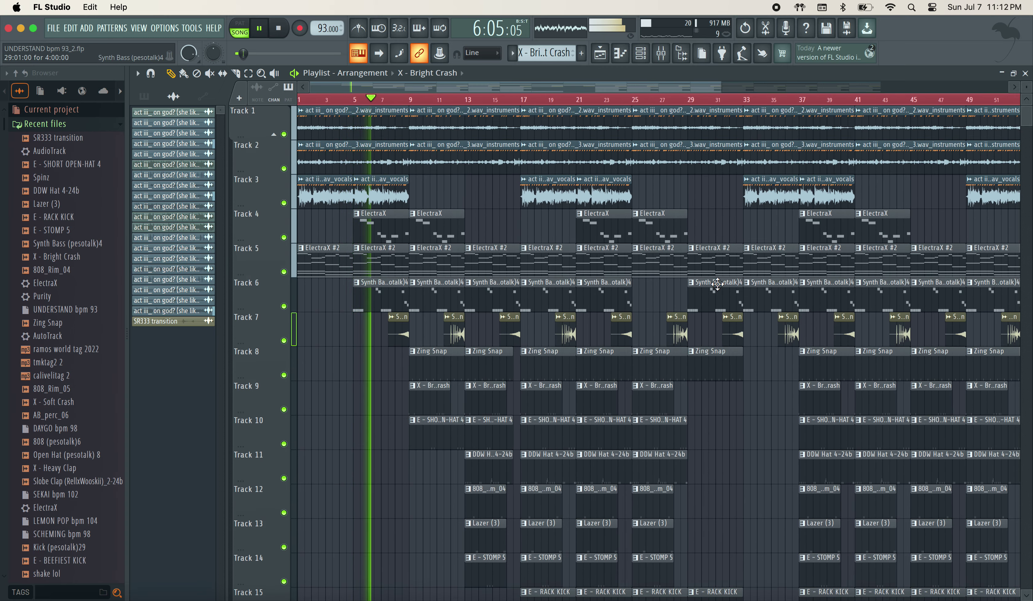
key("space")
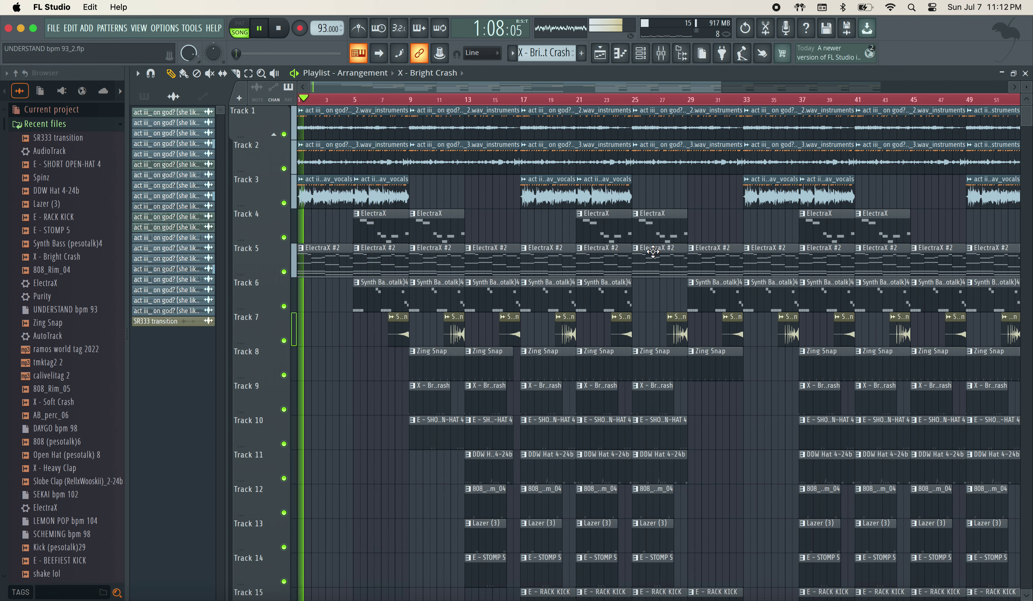